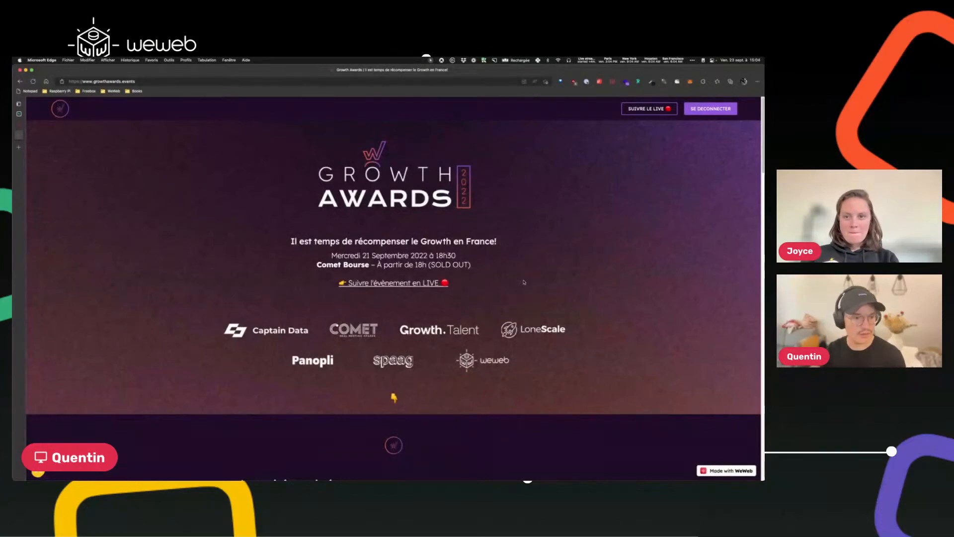
click(431, 61)
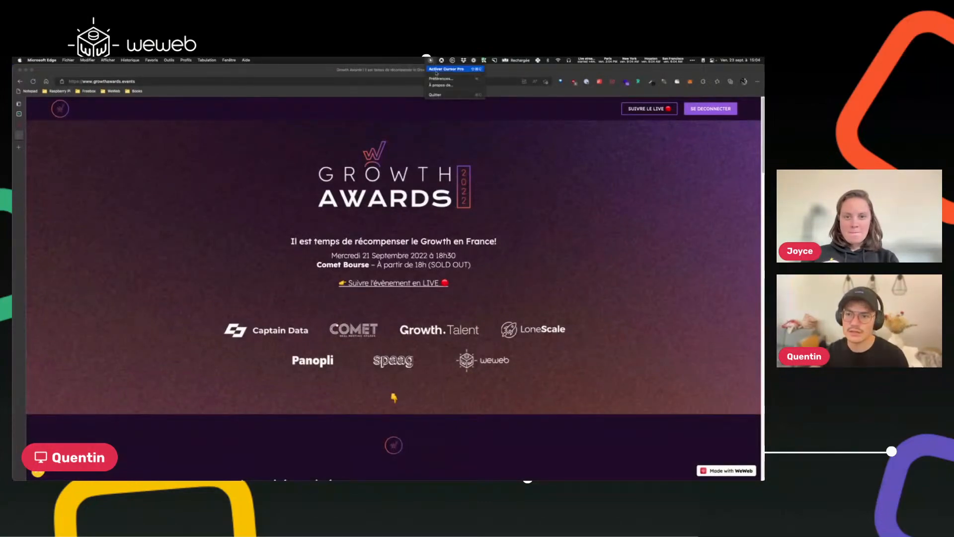
click(436, 69)
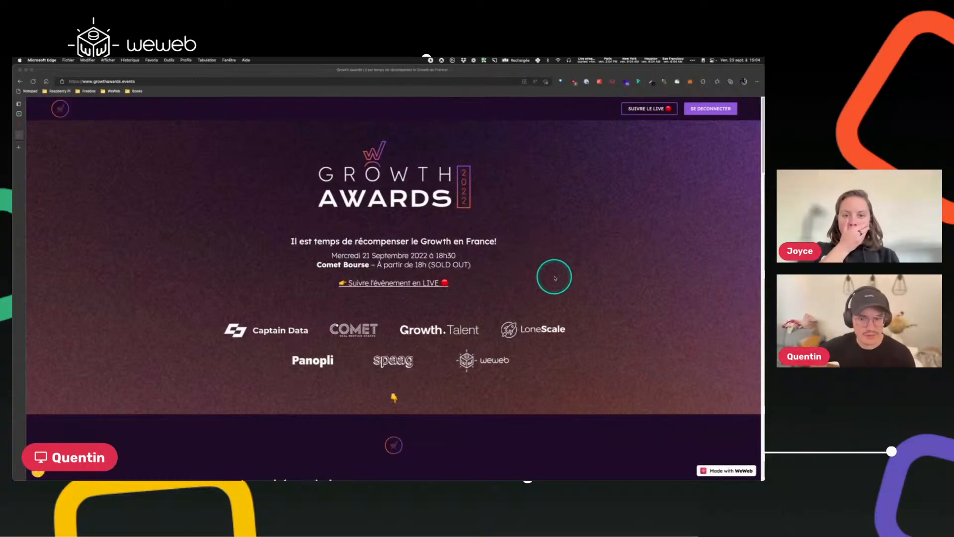
Browse the published Growth Awards homepage down to the trophies section.
scroll(555, 279, down, 1)
scroll(555, 278, up, 1)
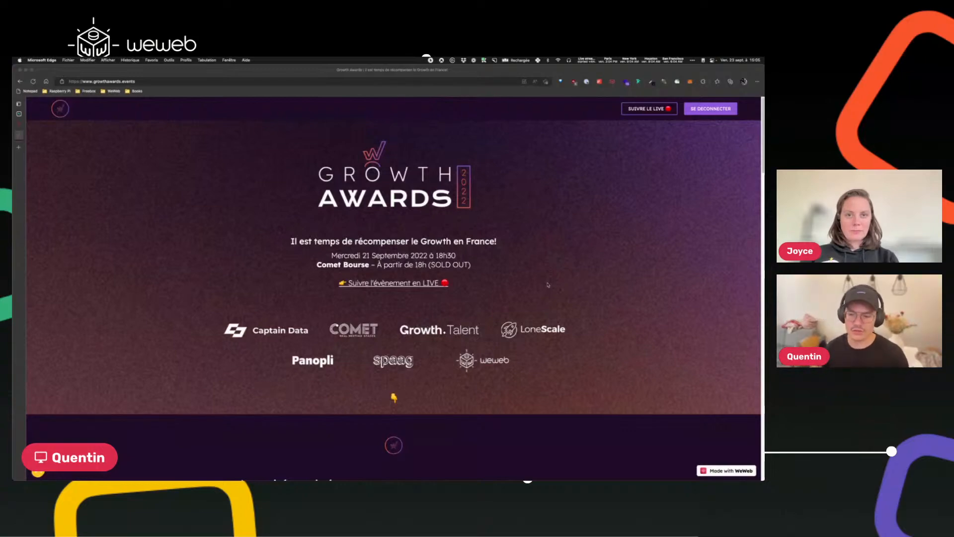
scroll(547, 285, down, 10)
scroll(548, 282, down, 4)
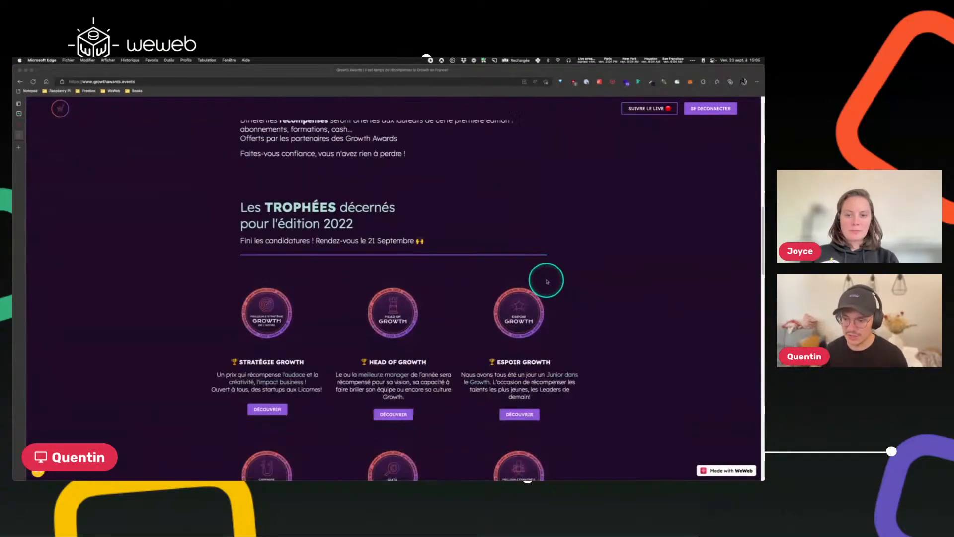
scroll(403, 304, down, 2)
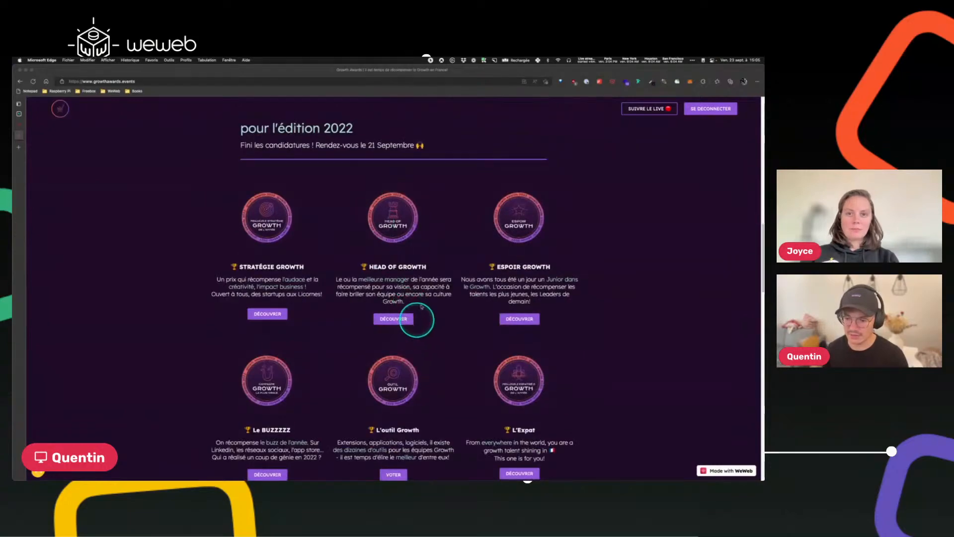
scroll(417, 323, down, 2)
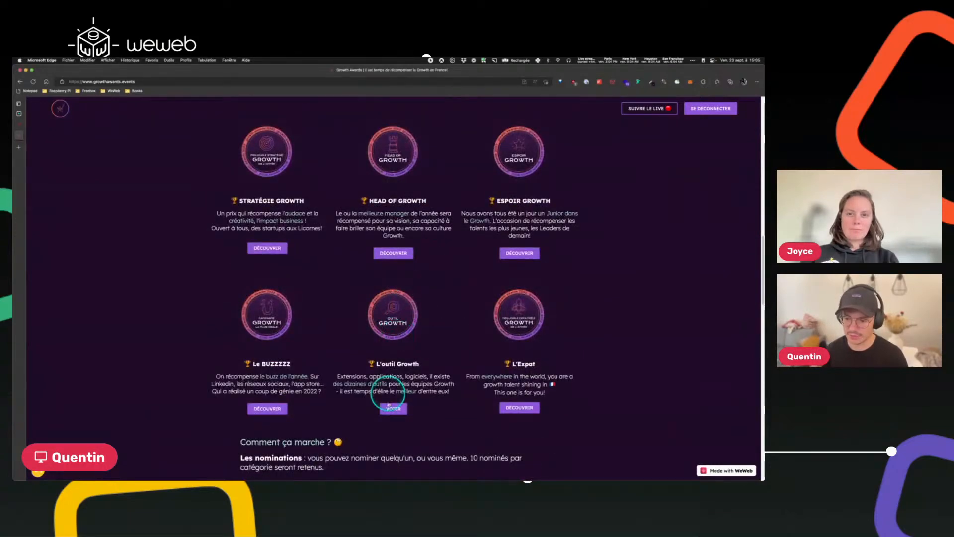
Open the L'outil Growth voting page and review the nominated tools with their vote counts.
click(400, 405)
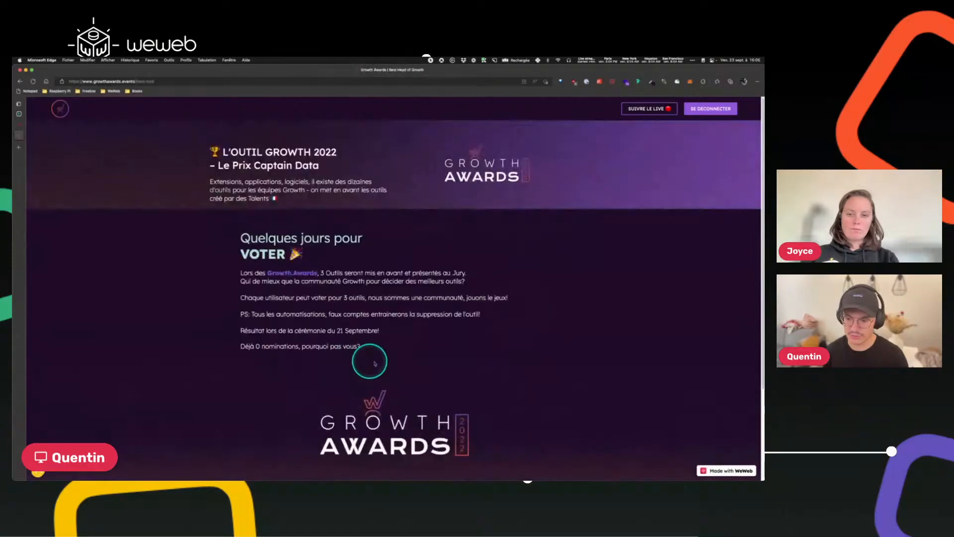
scroll(373, 358, down, 15)
scroll(318, 323, up, 4)
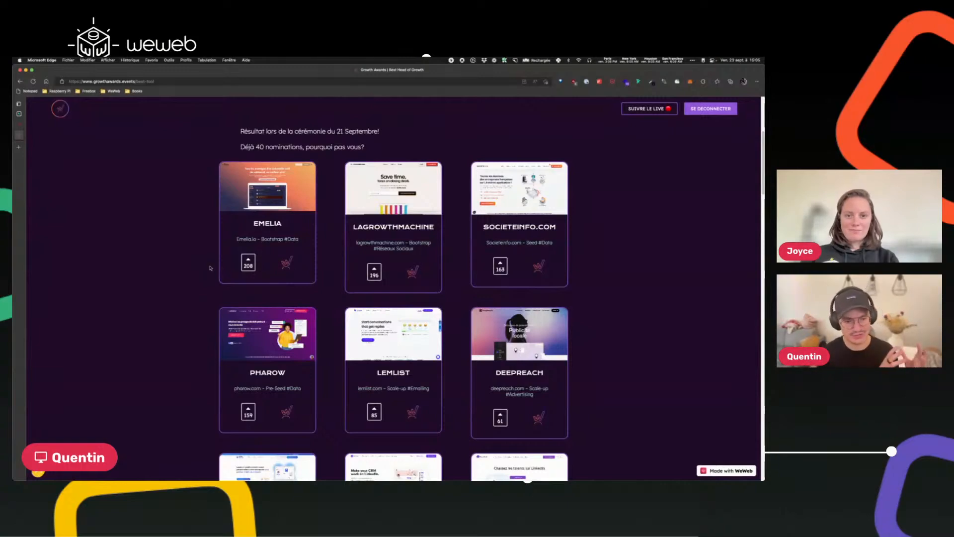
scroll(210, 267, up, 5)
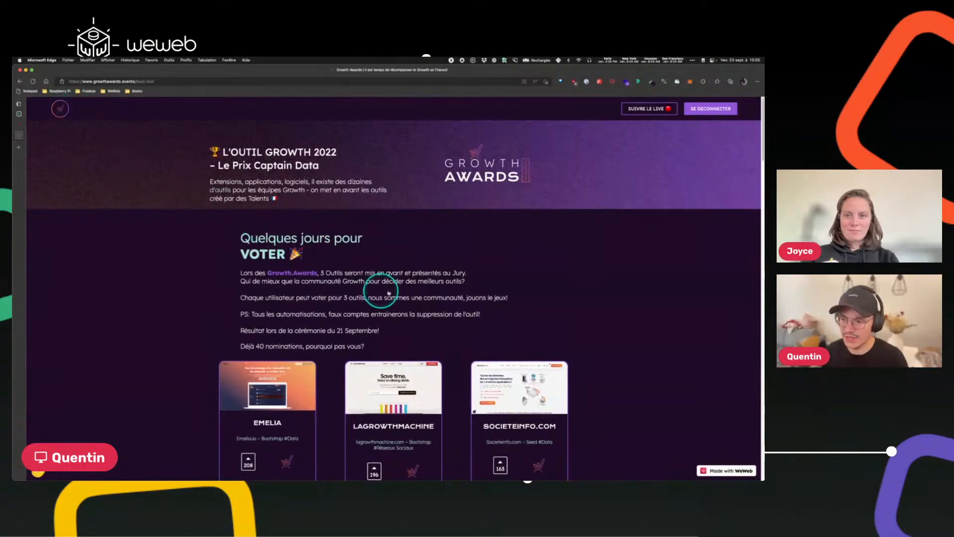
Open the Head of Growth nominations page from the homepage and review the nominee cards.
scroll(437, 316, down, 5)
scroll(422, 313, down, 6)
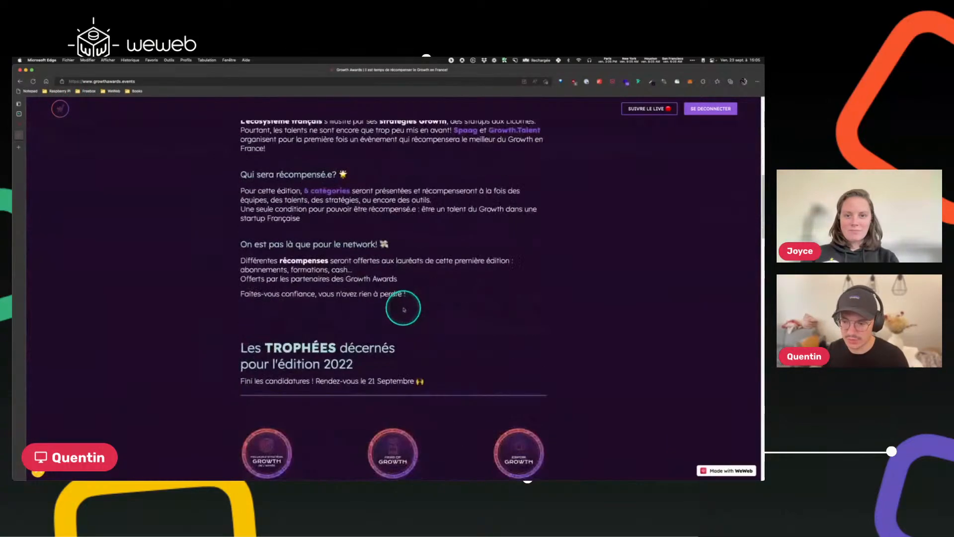
click(388, 318)
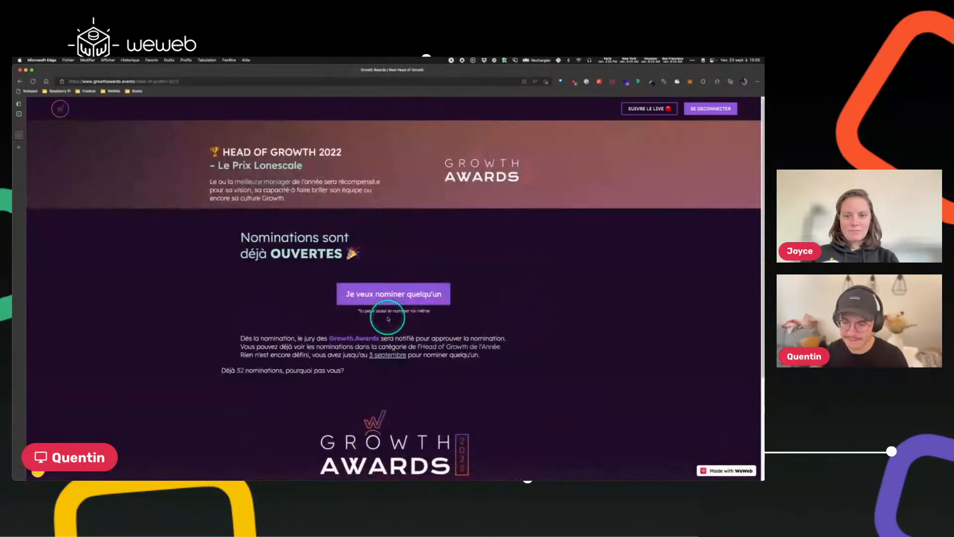
scroll(363, 298, down, 3)
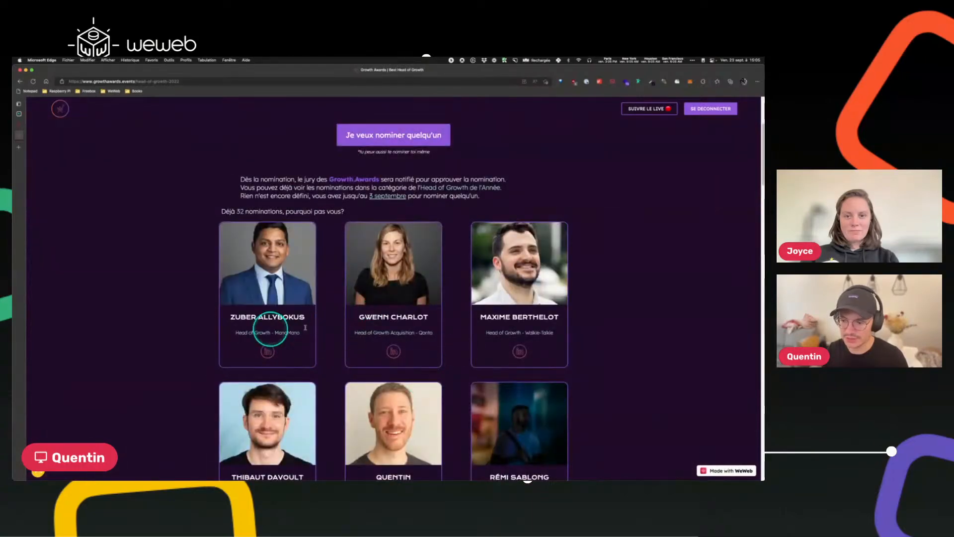
scroll(271, 279, up, 3)
Switch to the WeWeb editor tab and inspect the first nominee card on the Head of Growth 2022 page.
click(28, 124)
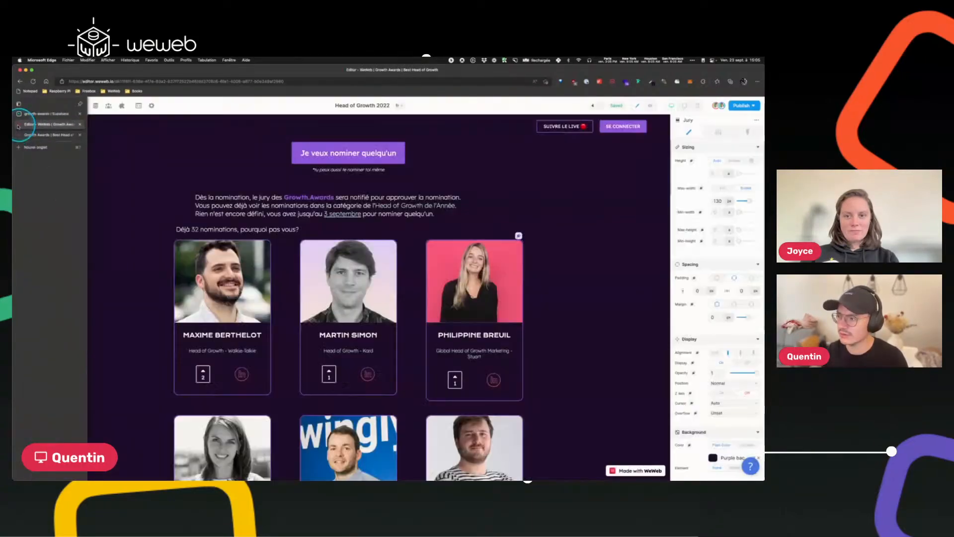
click(203, 374)
click(171, 332)
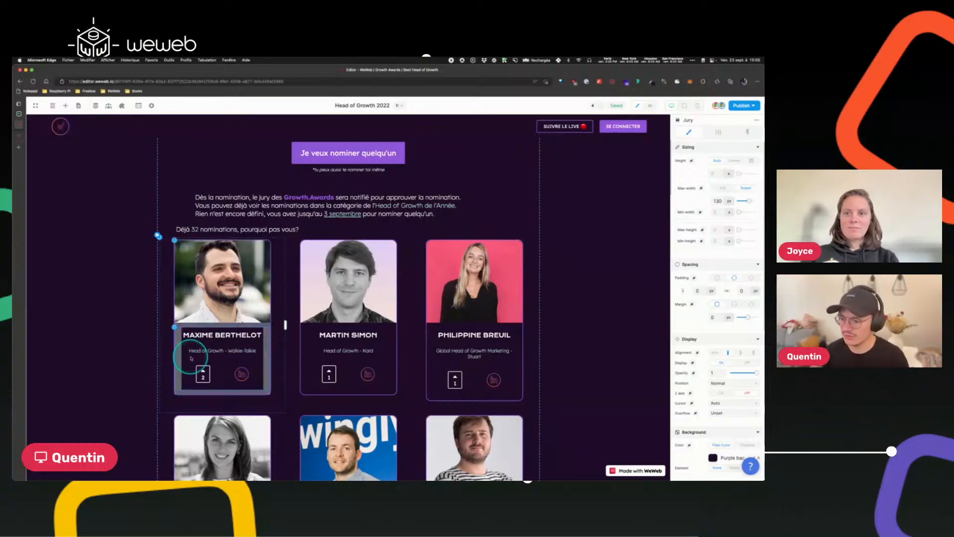
Switch to the Supabase tab, zoom in, and open the user_best_head_of_growth_votes table.
click(22, 114)
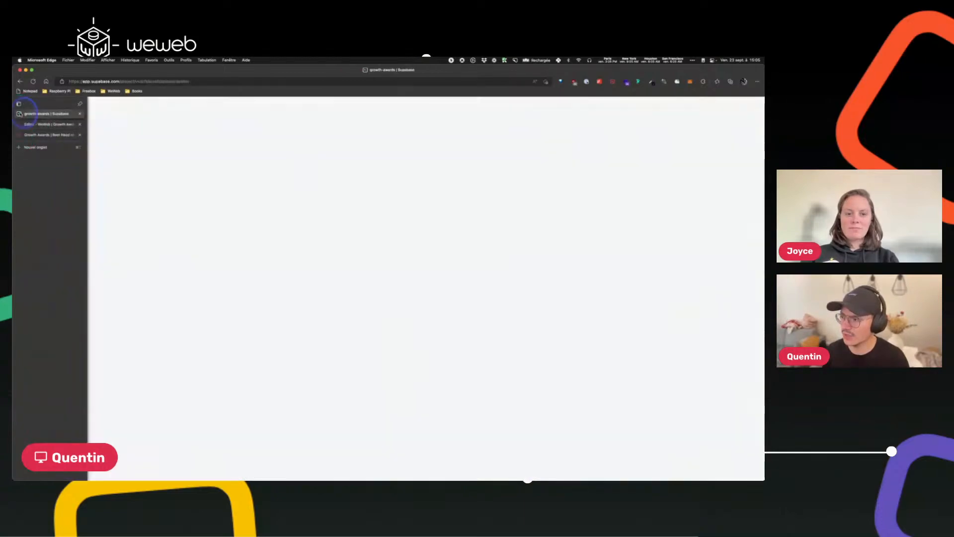
key(super+equal)
key(super+equal)
key(super+equal)
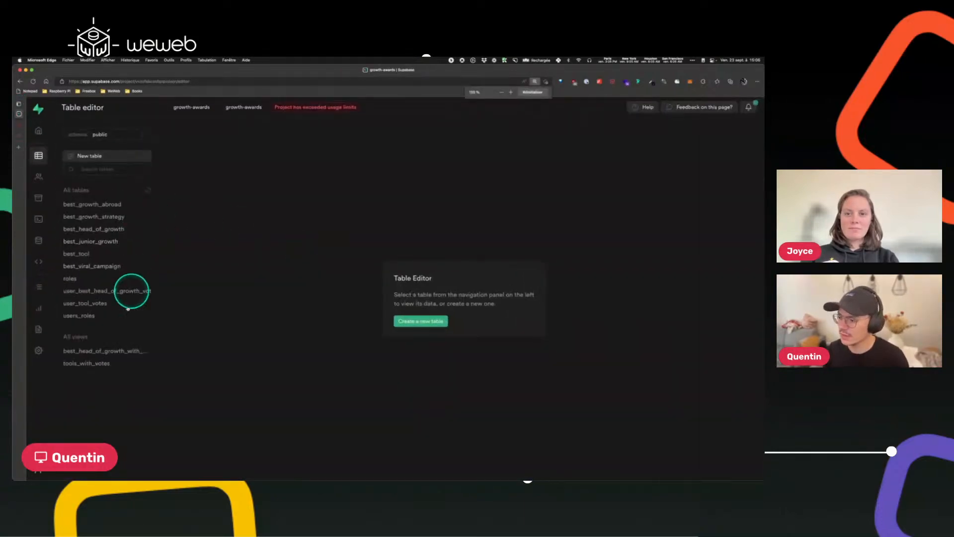
click(102, 294)
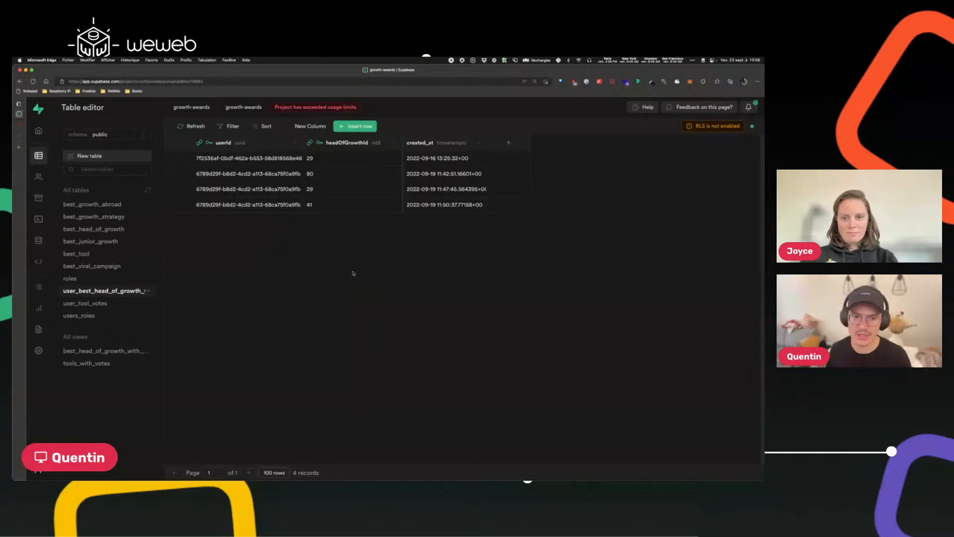
Open the best_head_of_growth_with_votes view and scroll through its columns to the votes column.
click(102, 350)
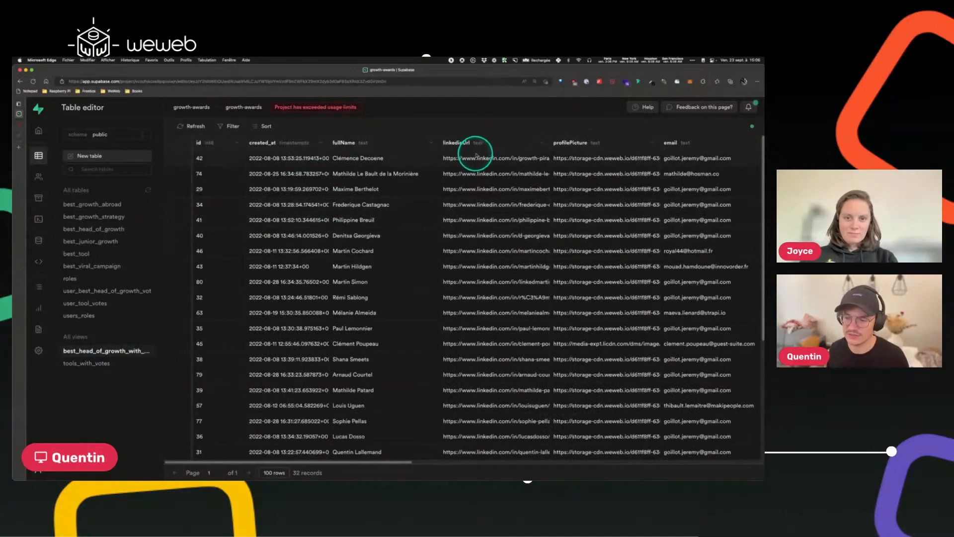
scroll(475, 154, right, 10)
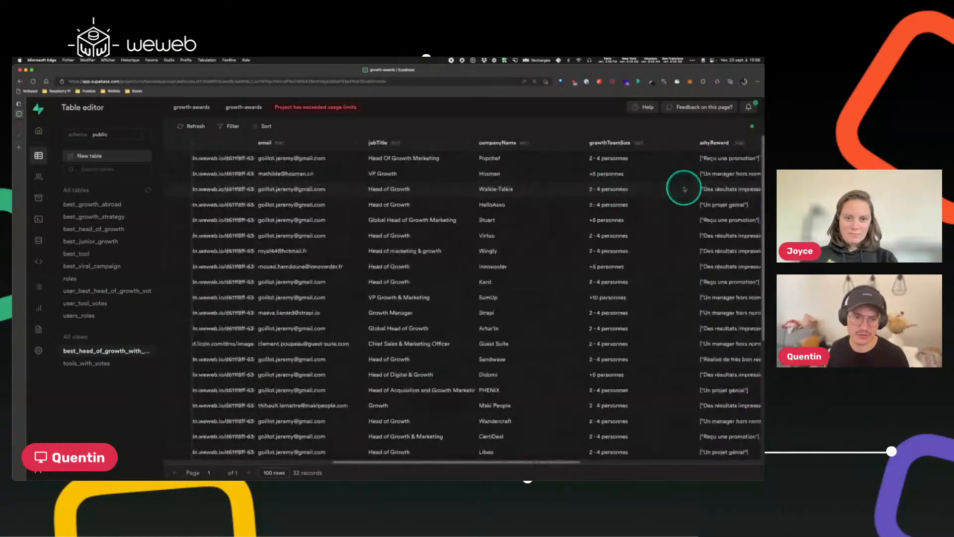
scroll(684, 189, right, 8)
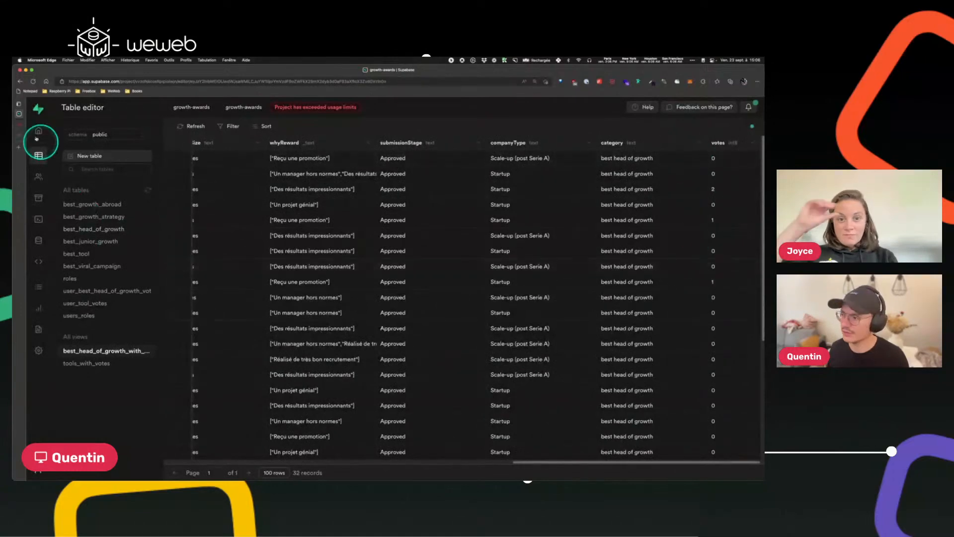
Return to the WeWeb editor and inspect the nominee cards on the page.
click(19, 125)
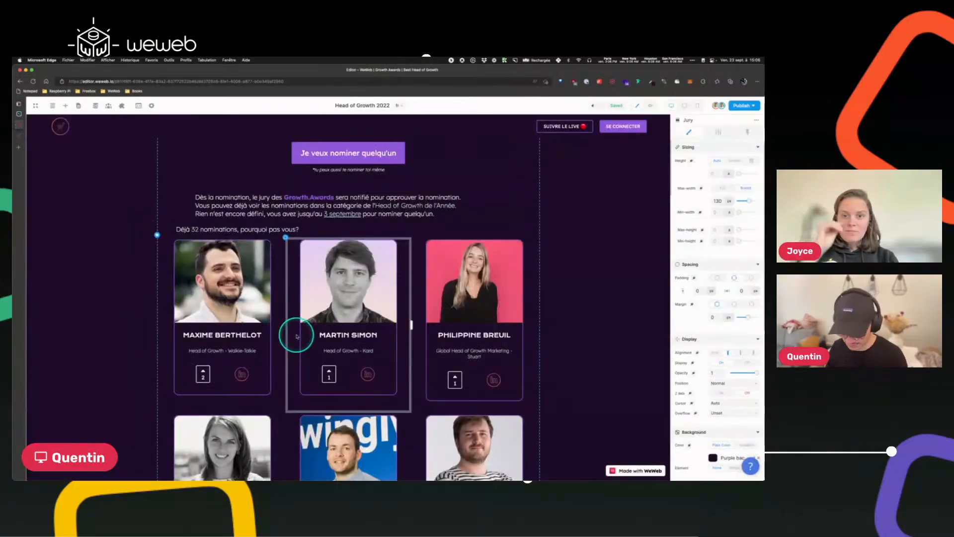
click(189, 412)
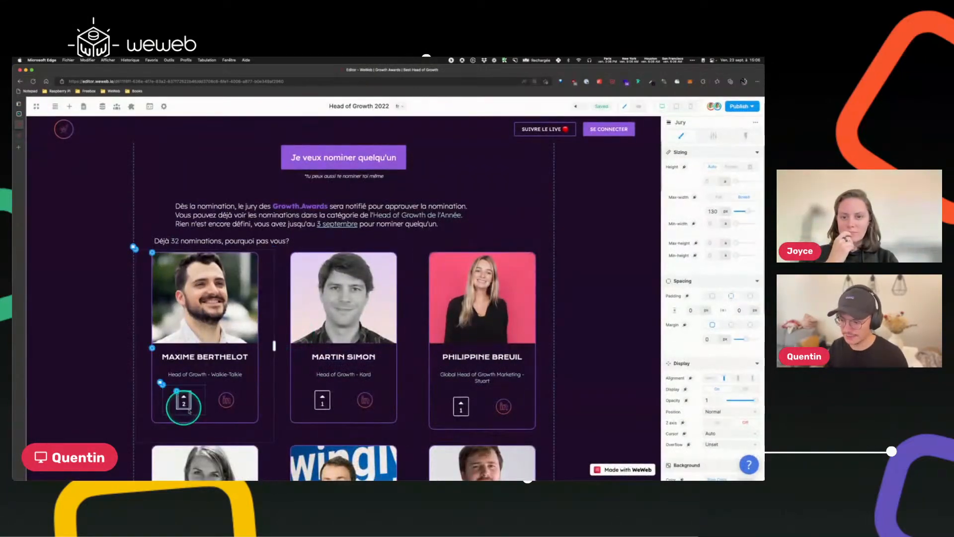
click(124, 308)
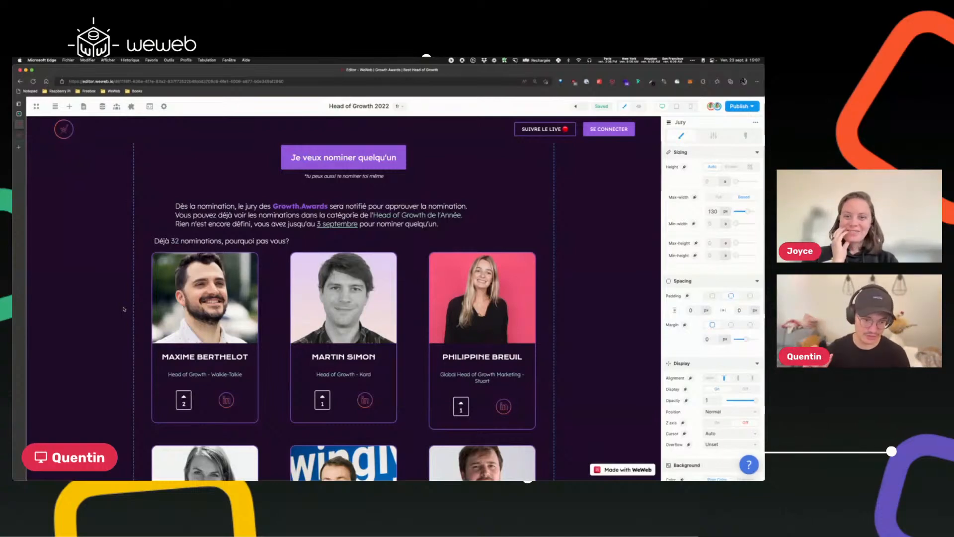
click(120, 311)
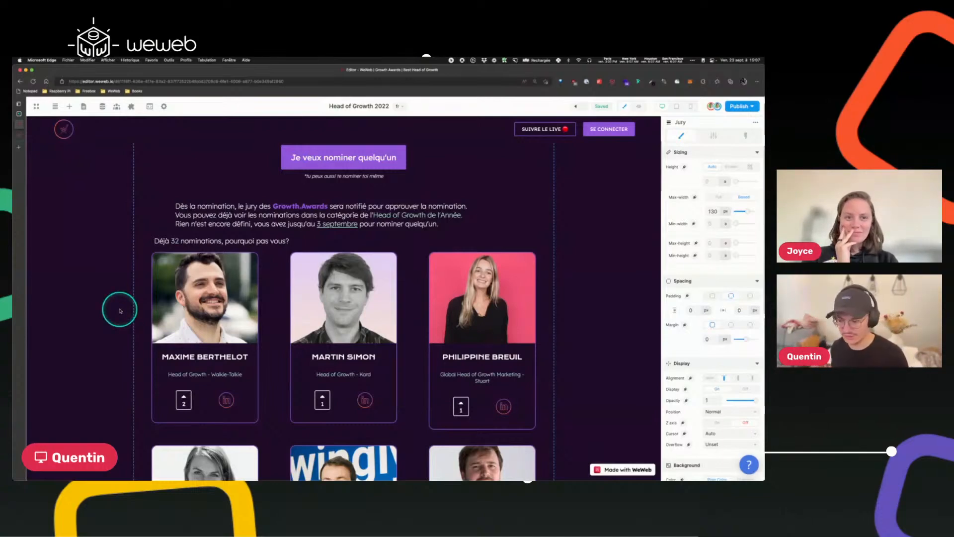
Select the Upvote button on the first nominee card and create a new workflow for it.
click(178, 394)
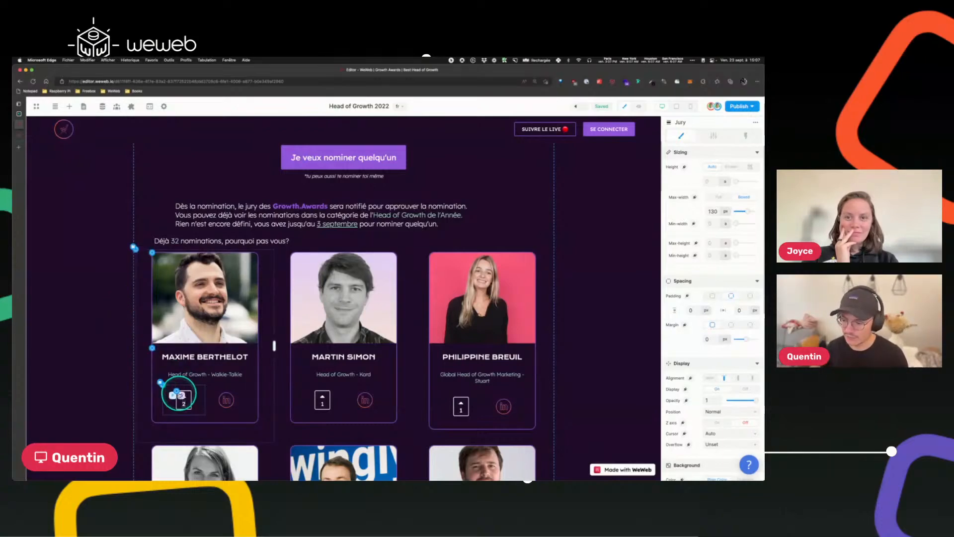
click(81, 307)
scroll(106, 300, down, 1)
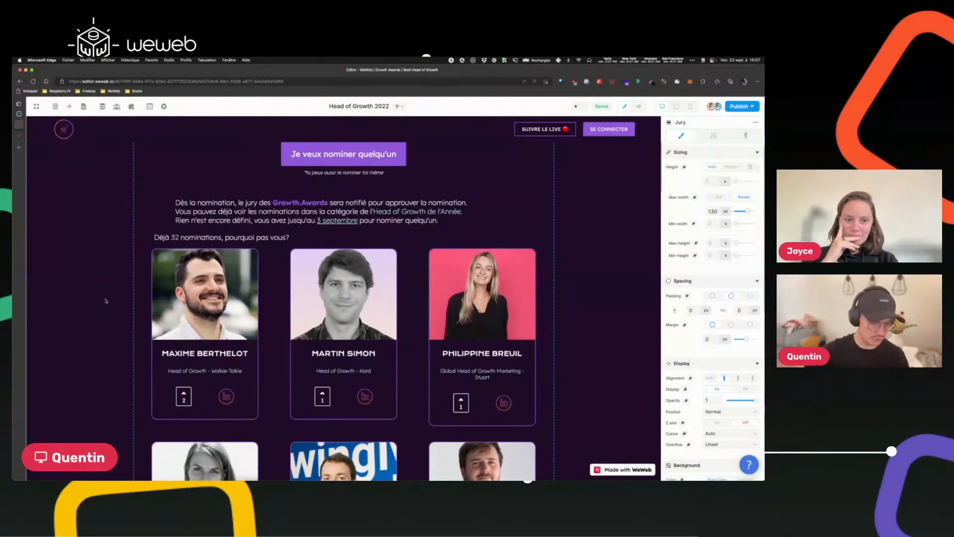
click(174, 392)
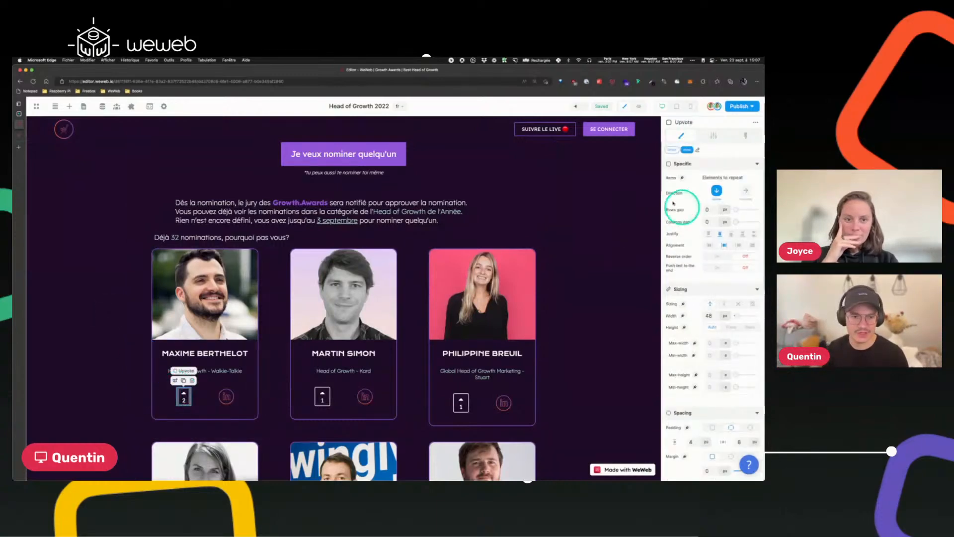
click(170, 398)
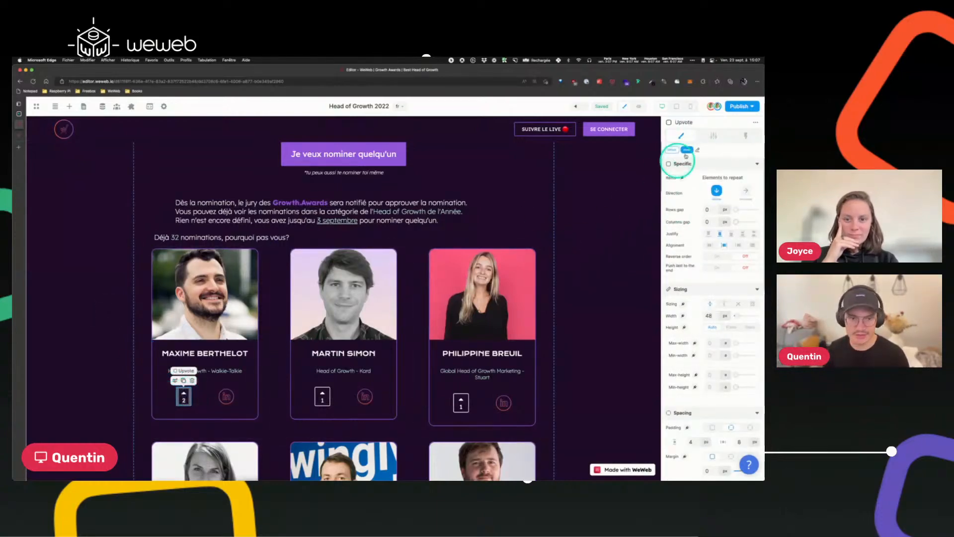
click(746, 138)
click(713, 222)
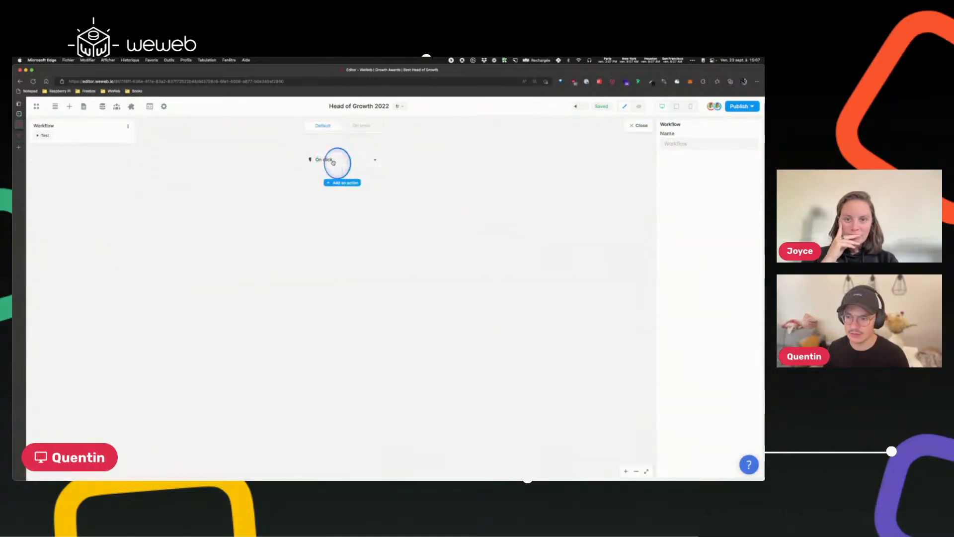
Set the workflow trigger to On click and rename the workflow Vote.
click(368, 157)
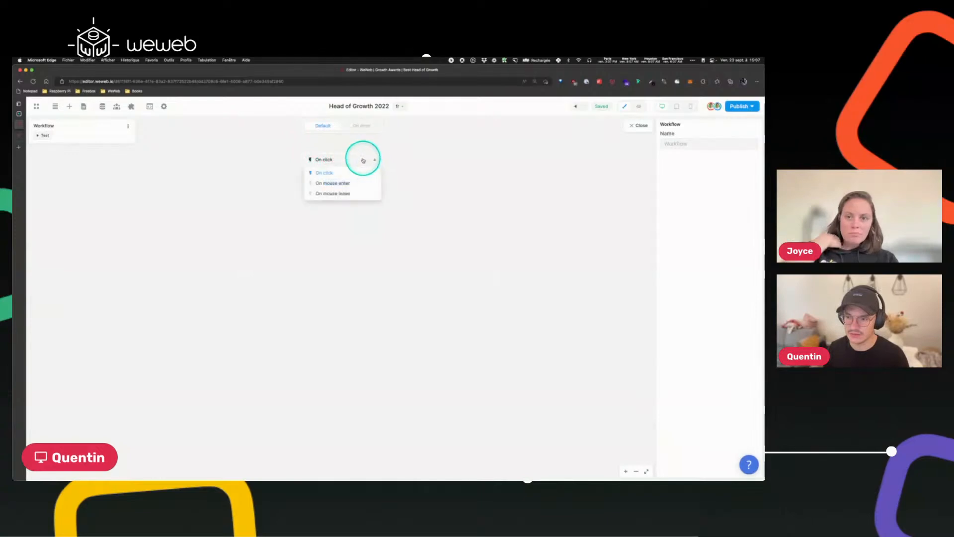
click(402, 166)
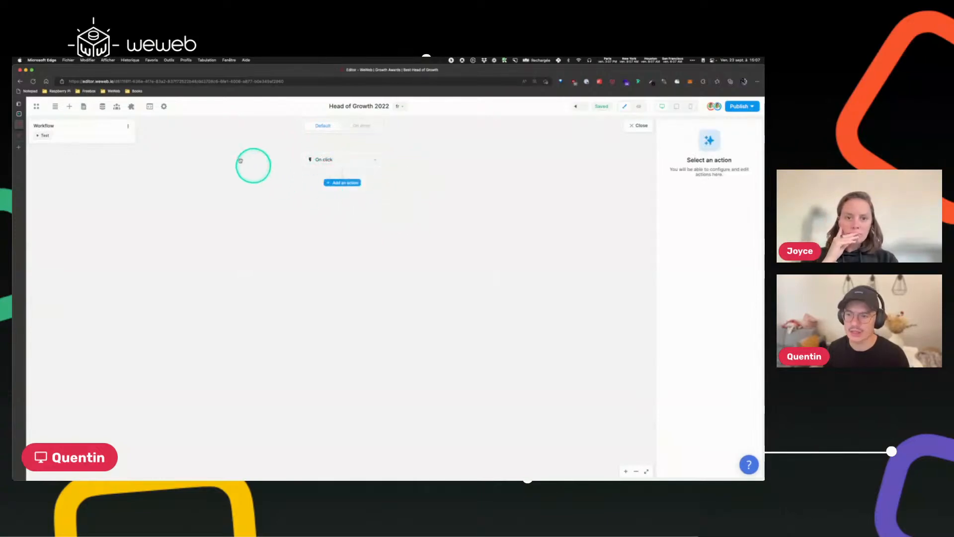
click(128, 129)
click(149, 140)
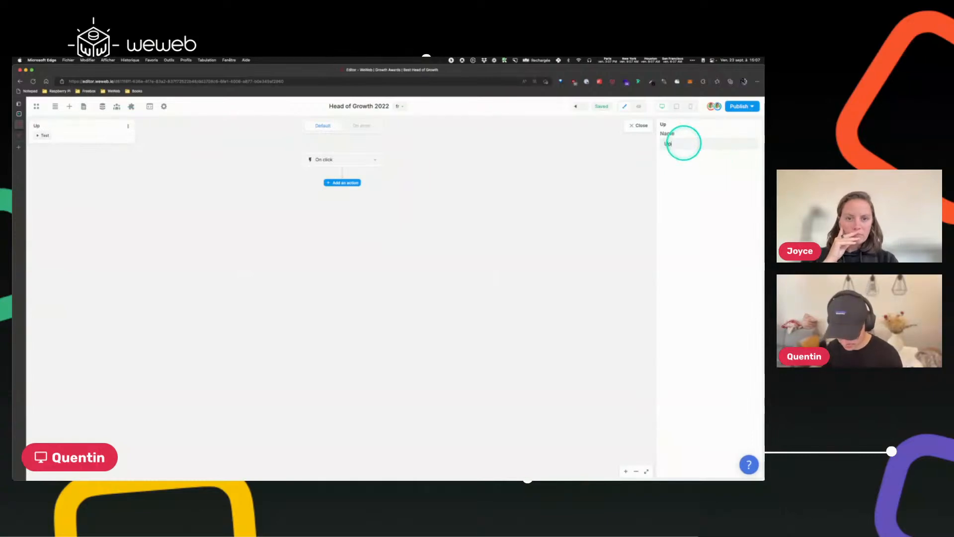
click(684, 143)
text(U)
key(BackSpace)
text(Vot)
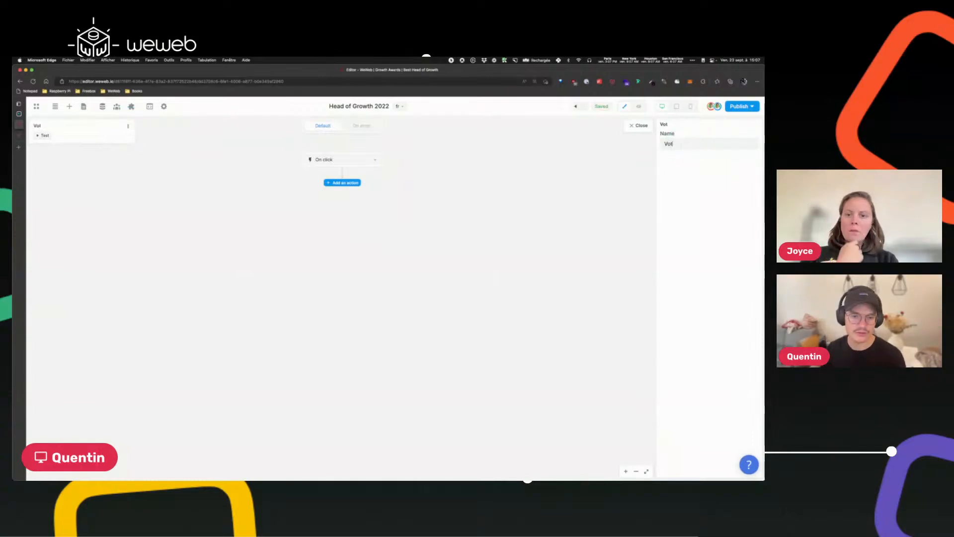
text(e)
click(543, 181)
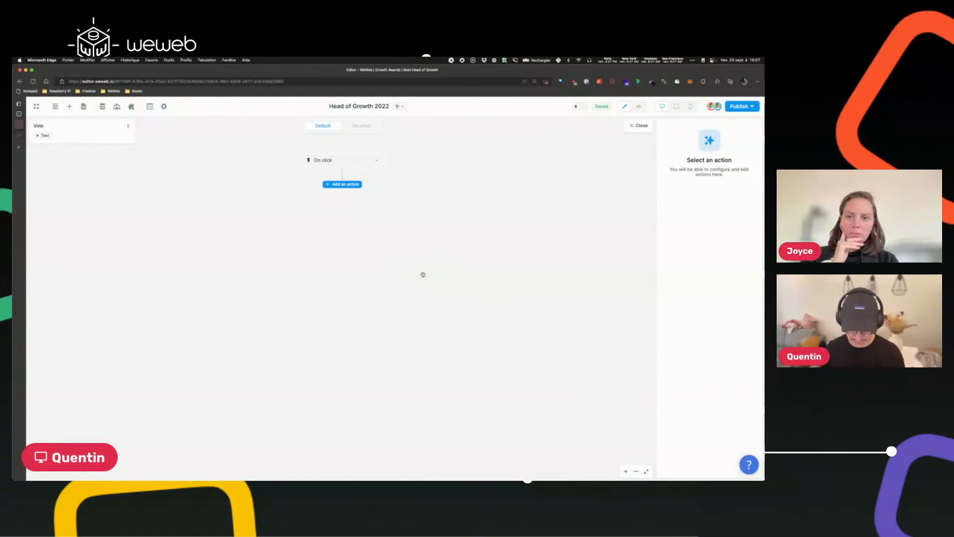
scroll(423, 274, up, 1)
click(408, 219)
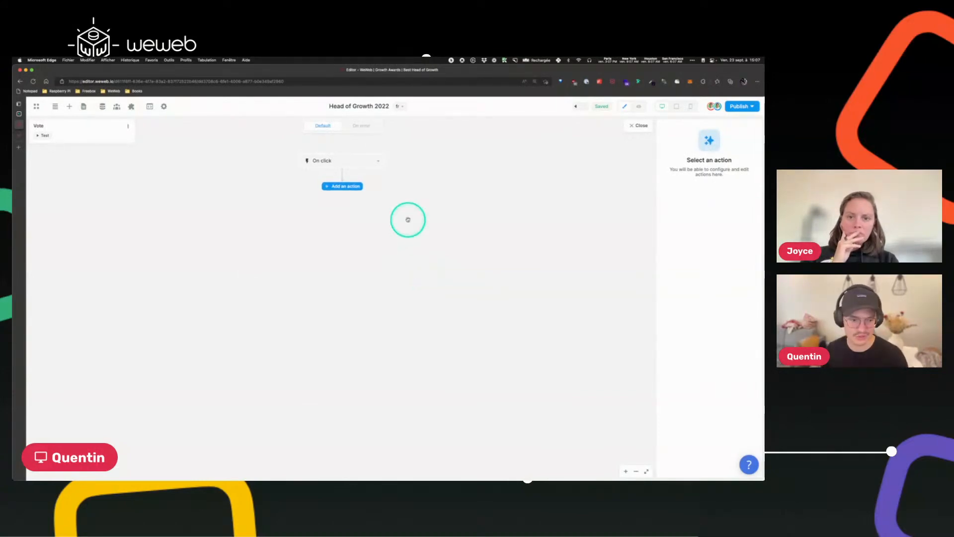
Add a True/False split action directly after the On click trigger in the Vote workflow.
click(533, 81)
click(506, 186)
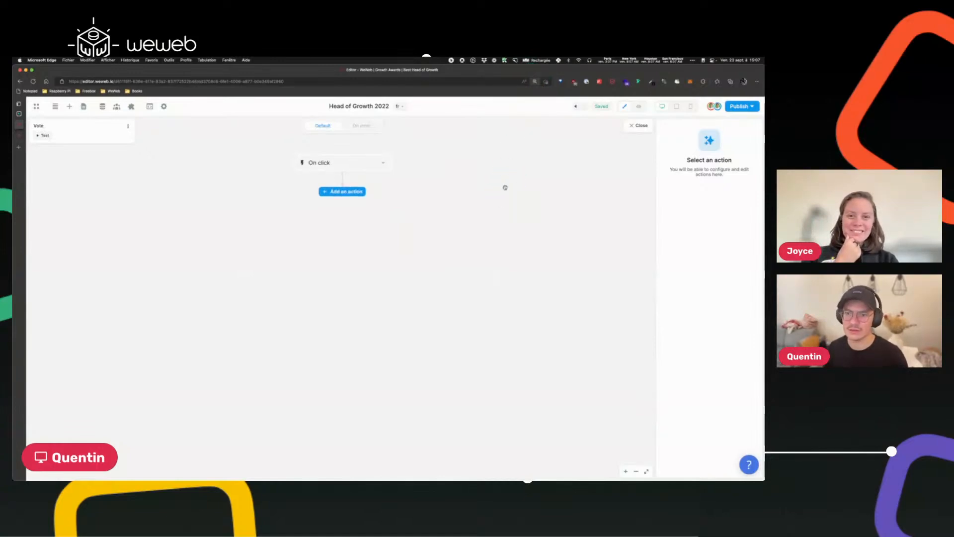
click(545, 83)
click(535, 81)
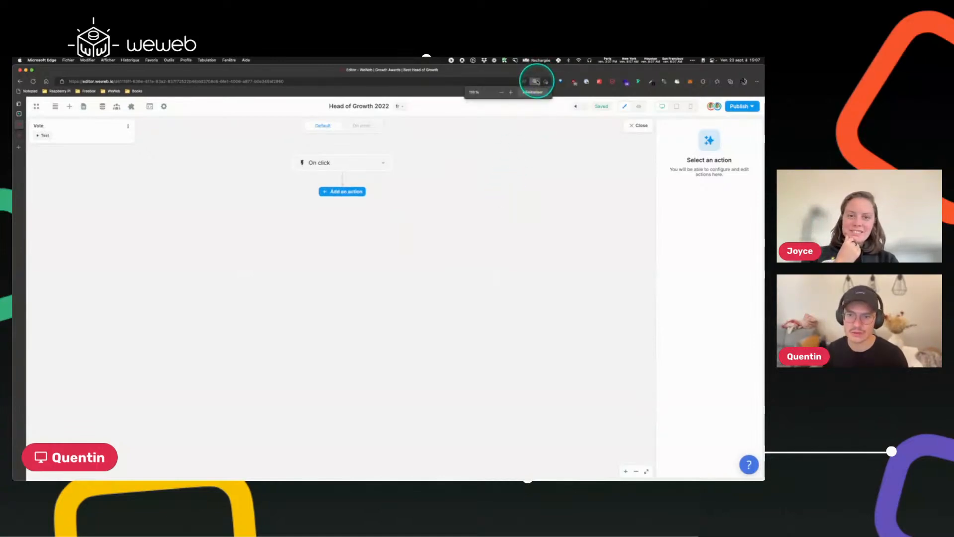
click(626, 471)
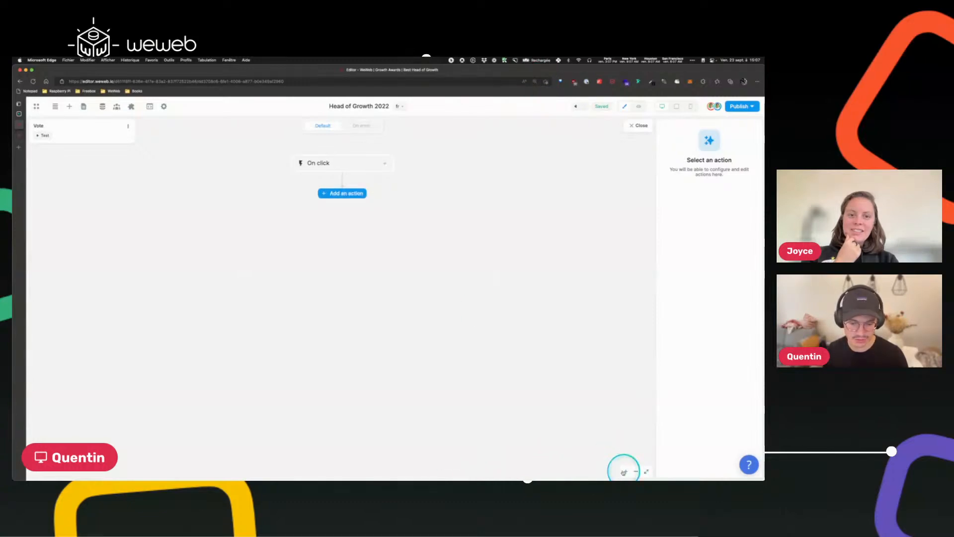
click(624, 472)
click(624, 471)
click(624, 472)
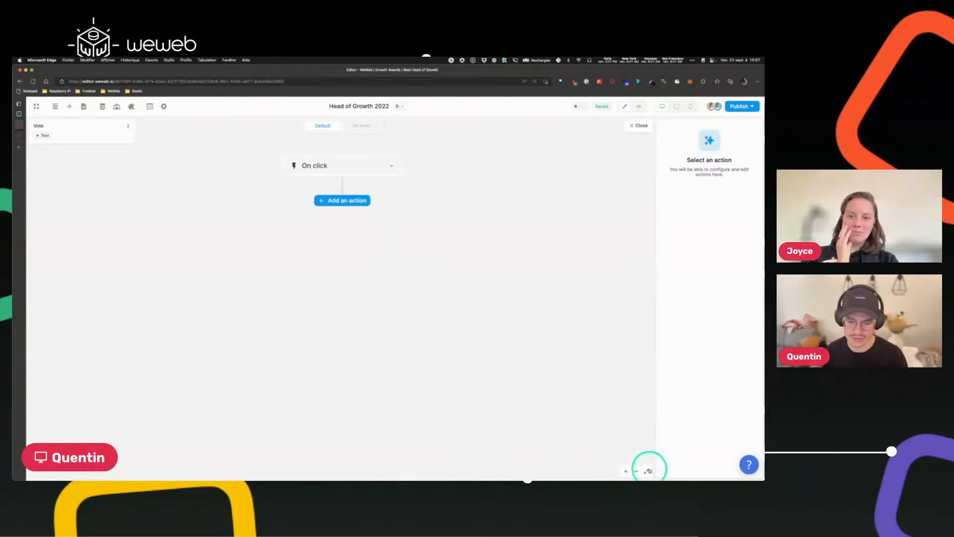
click(648, 471)
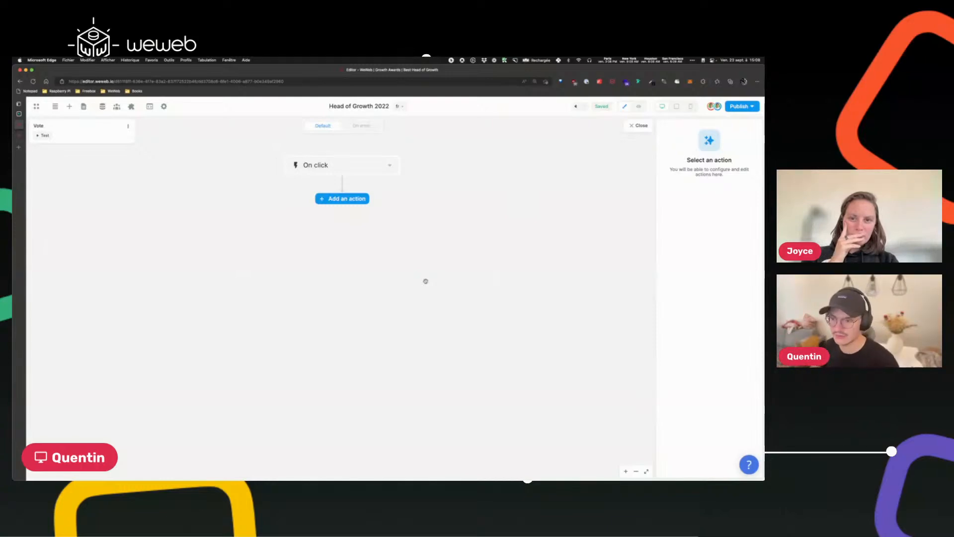
click(333, 199)
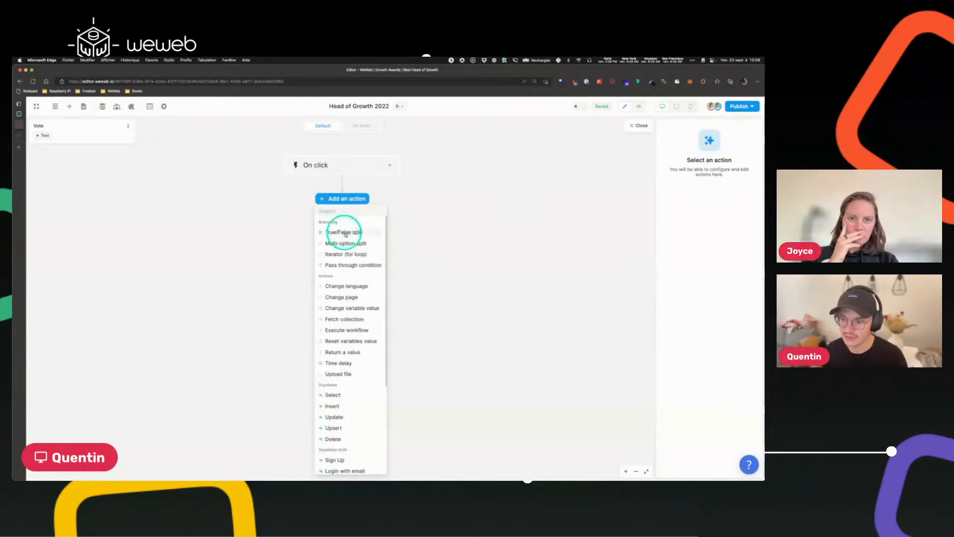
click(346, 232)
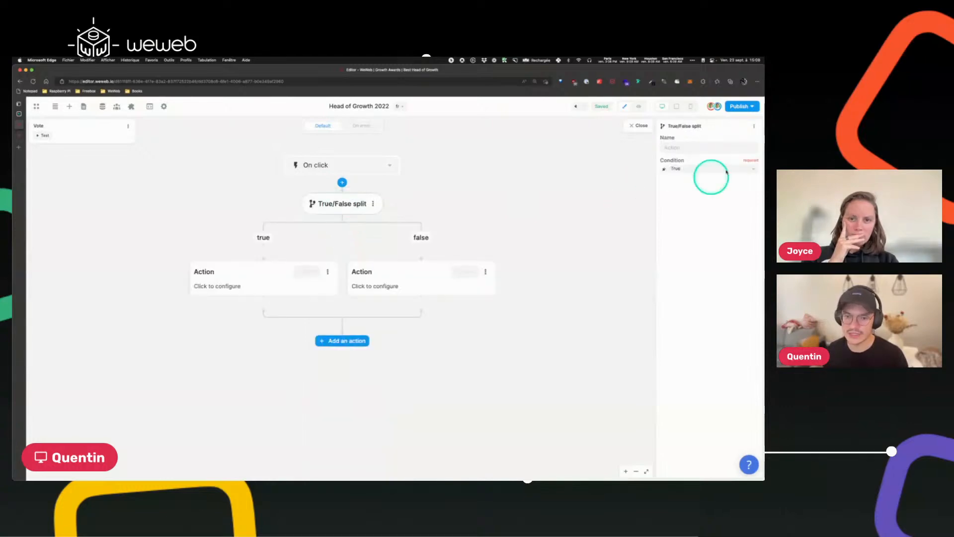
Name the split "Is user authenticated?" and bind its condition to Supabase Auth isAuthenticated.
click(682, 145)
text(Is)
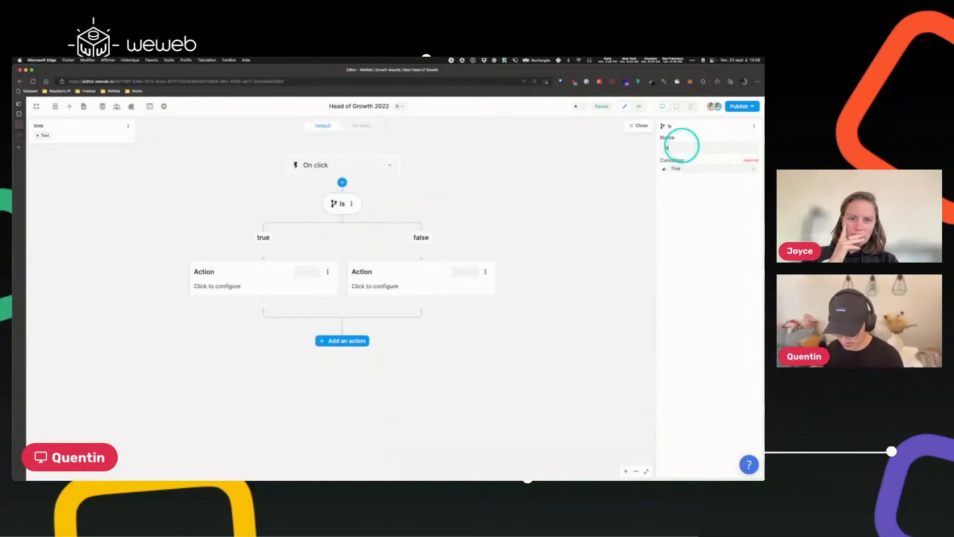
text( user authenti)
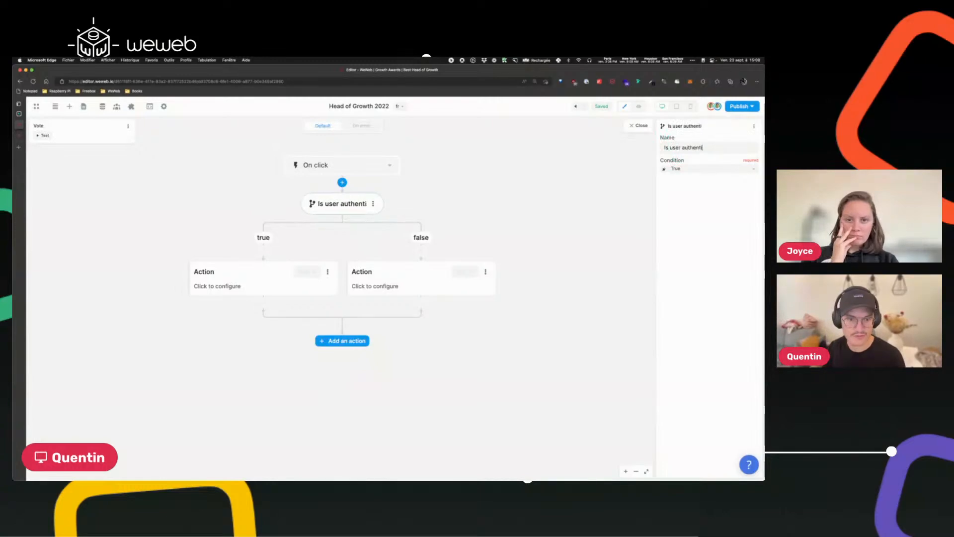
text(cated?)
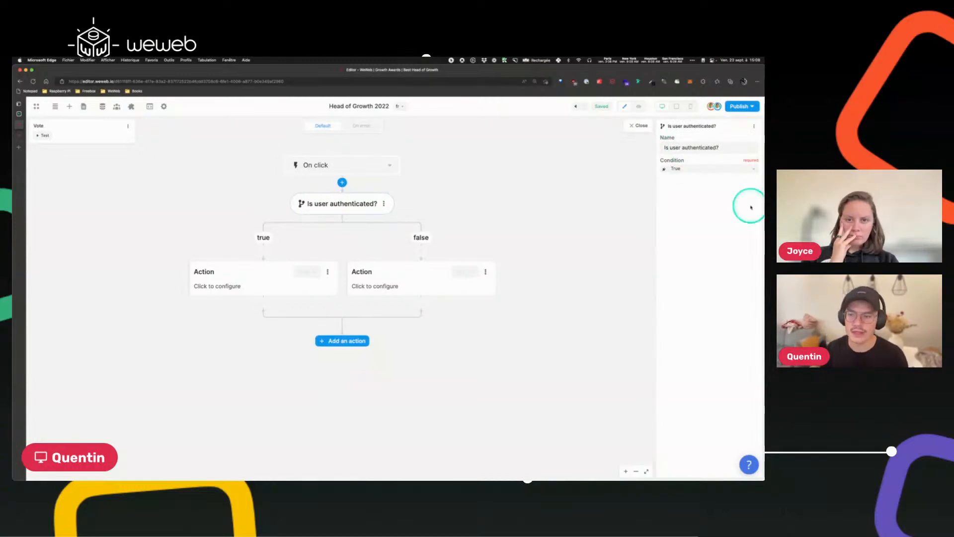
click(690, 183)
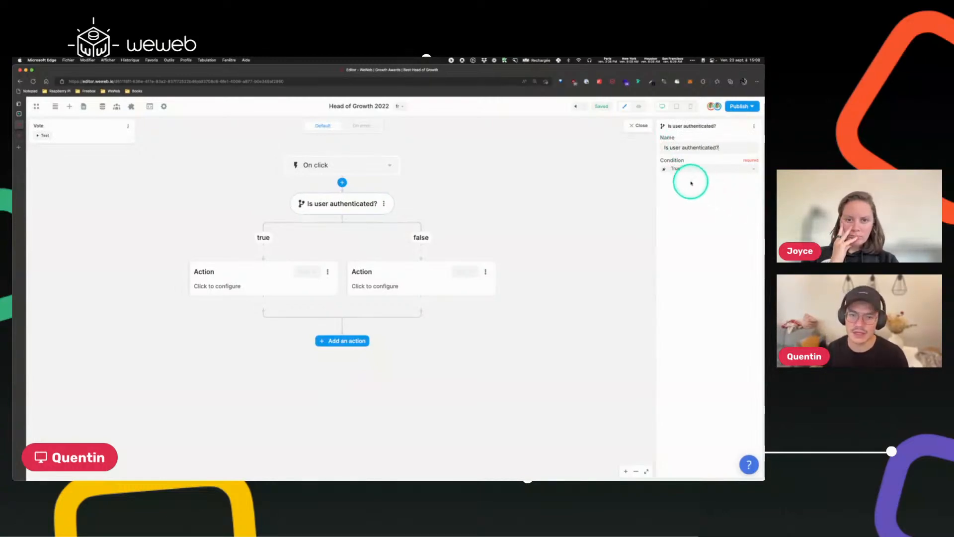
click(665, 171)
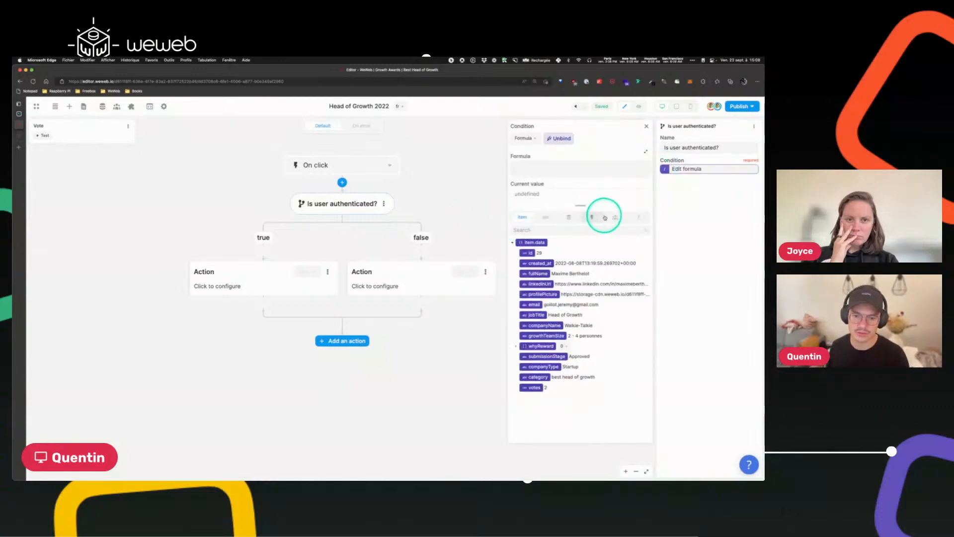
click(616, 217)
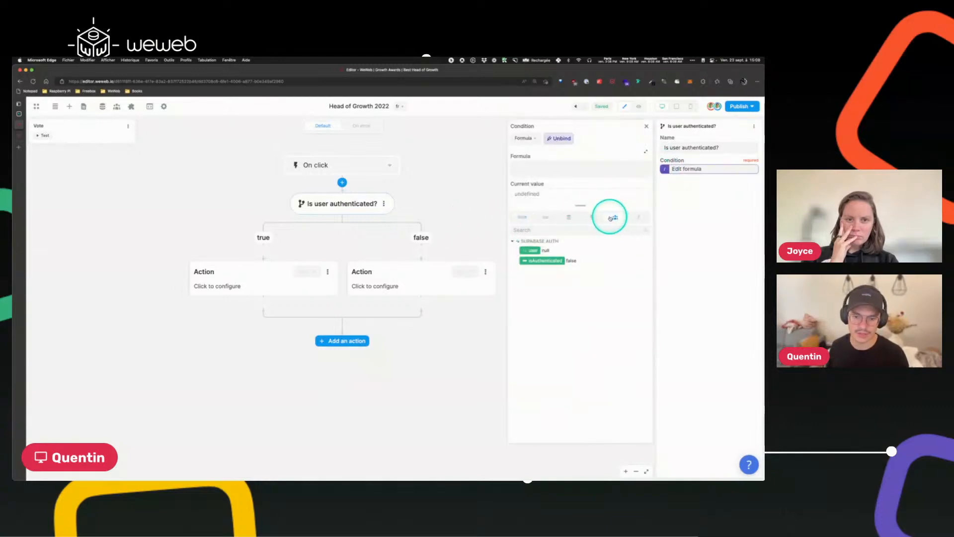
click(546, 261)
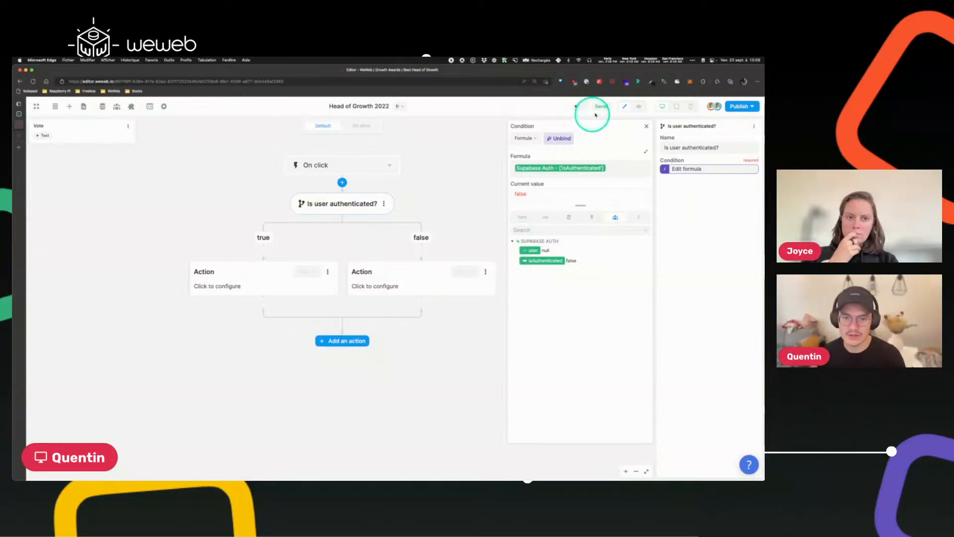
click(646, 127)
Add a Change page action to the false branch that goes to the Login page, then close the workflow.
click(420, 276)
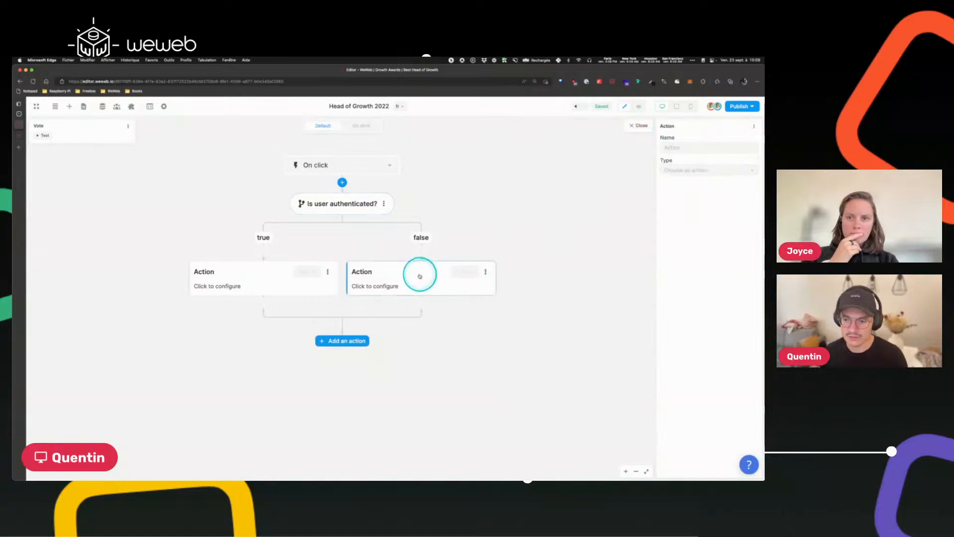
click(691, 170)
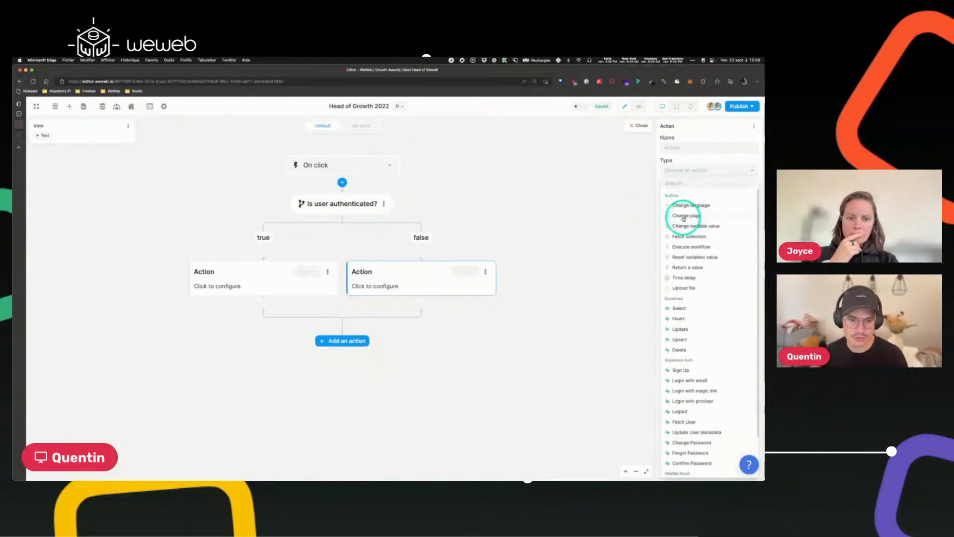
click(686, 215)
click(684, 191)
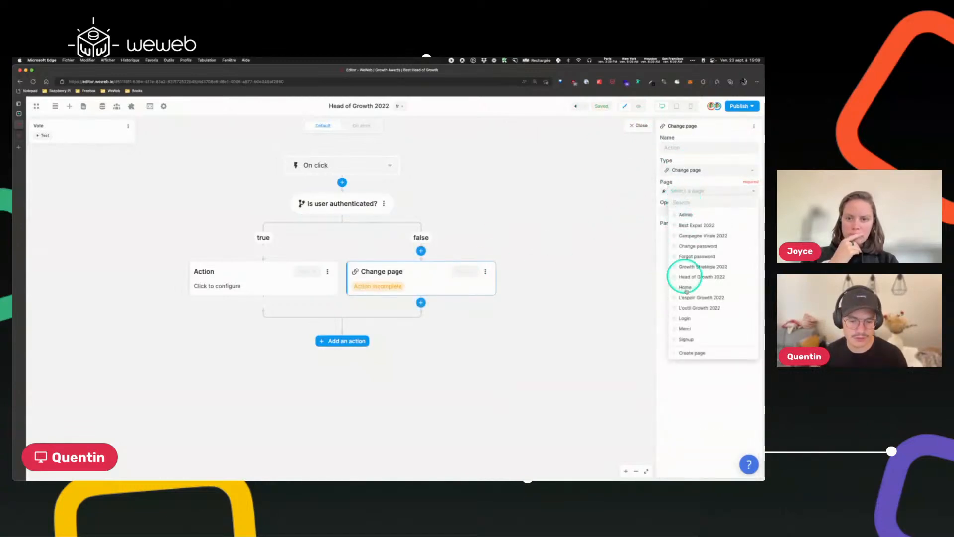
click(688, 320)
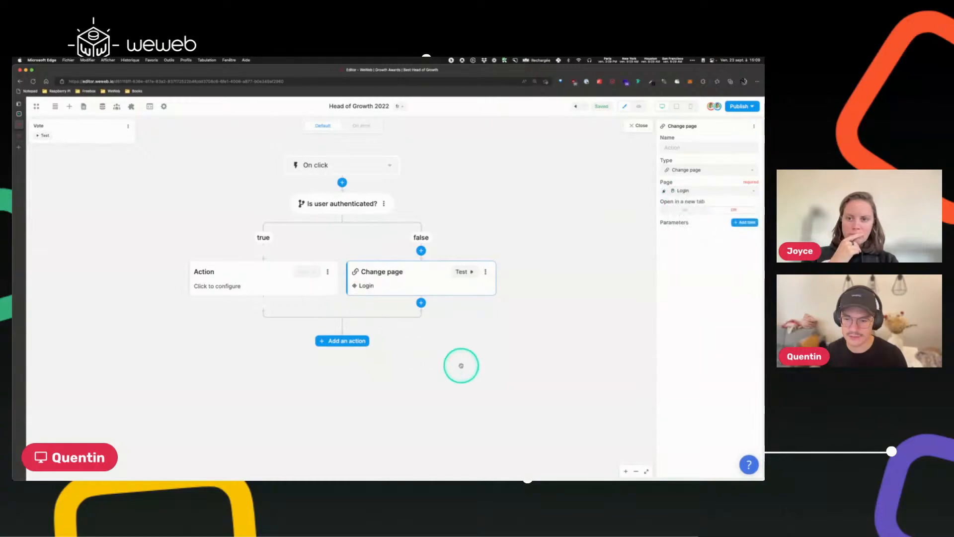
click(642, 126)
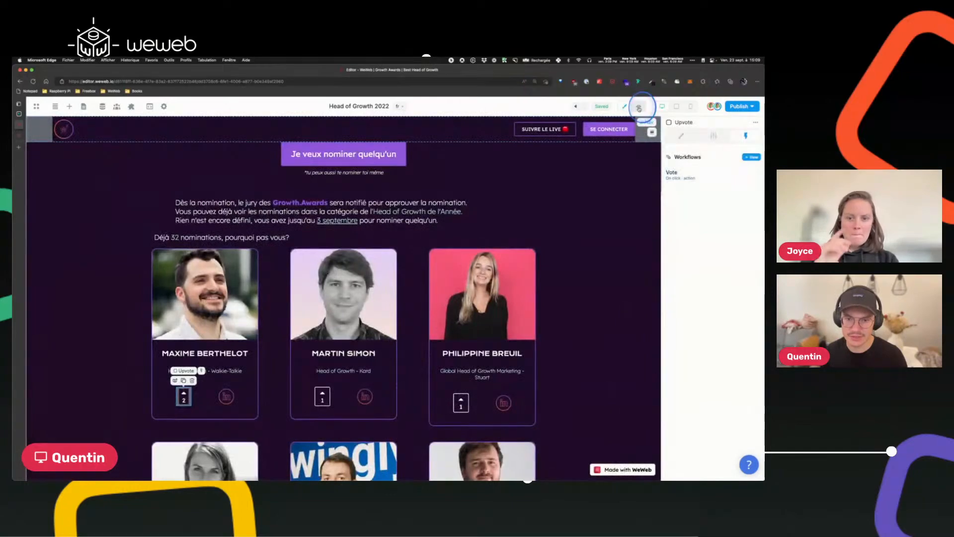
Test the workflow in preview by upvoting the first nominee and signing in with a Google account.
click(639, 107)
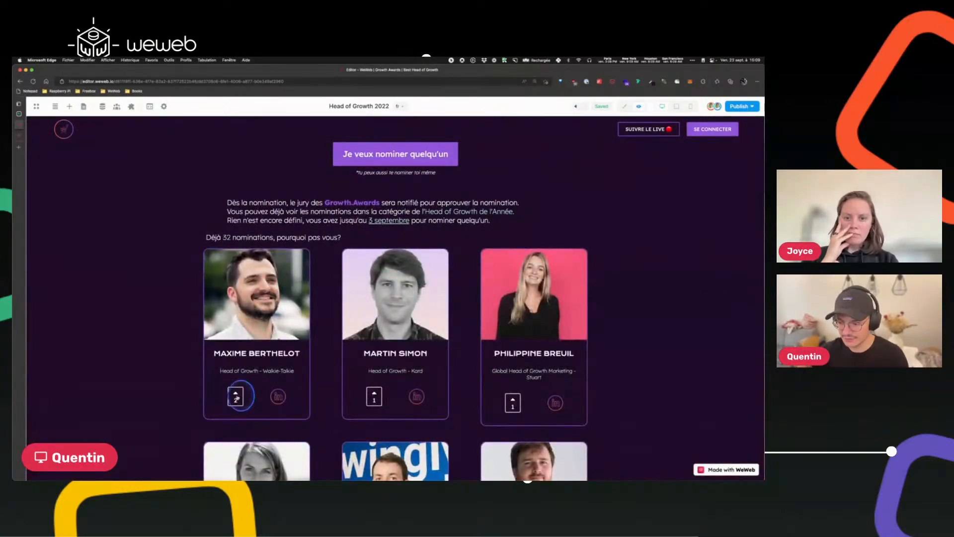
click(237, 396)
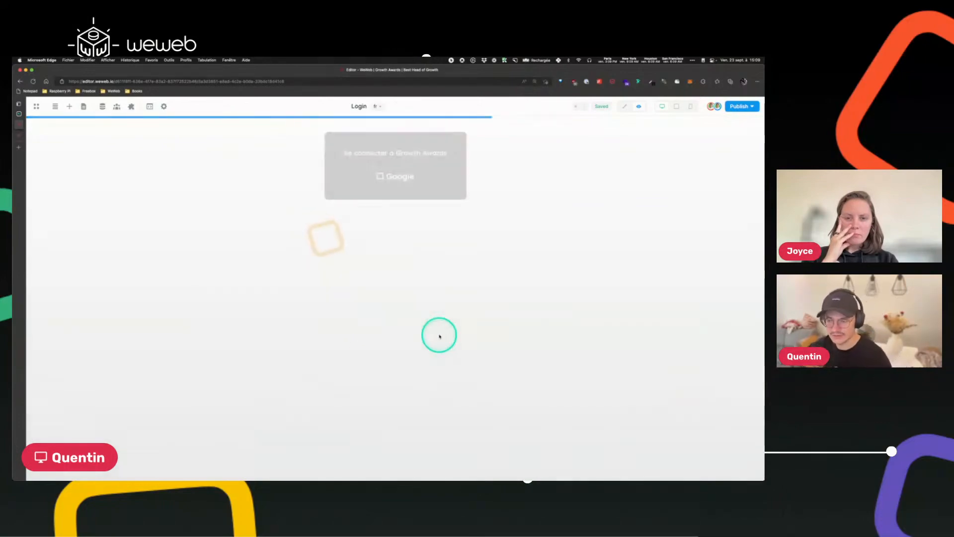
click(400, 181)
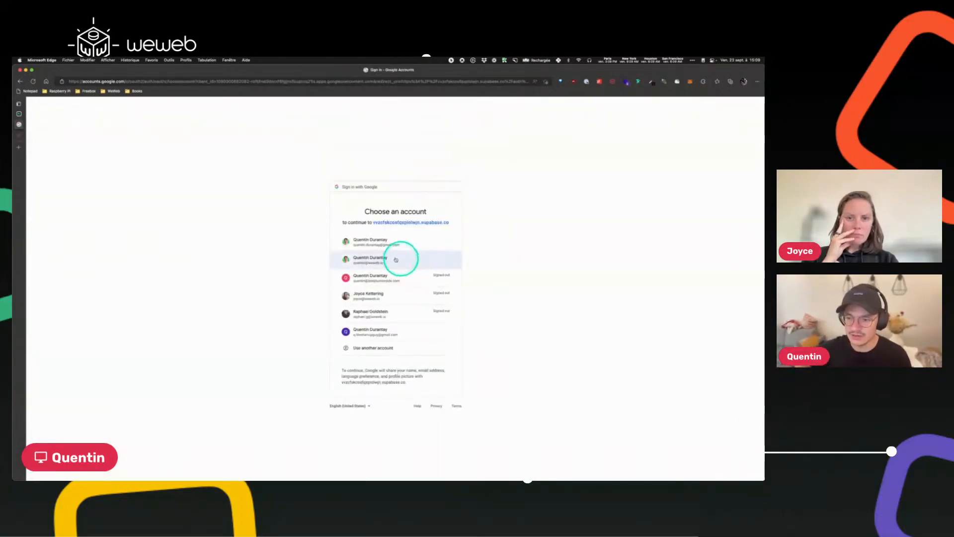
click(386, 258)
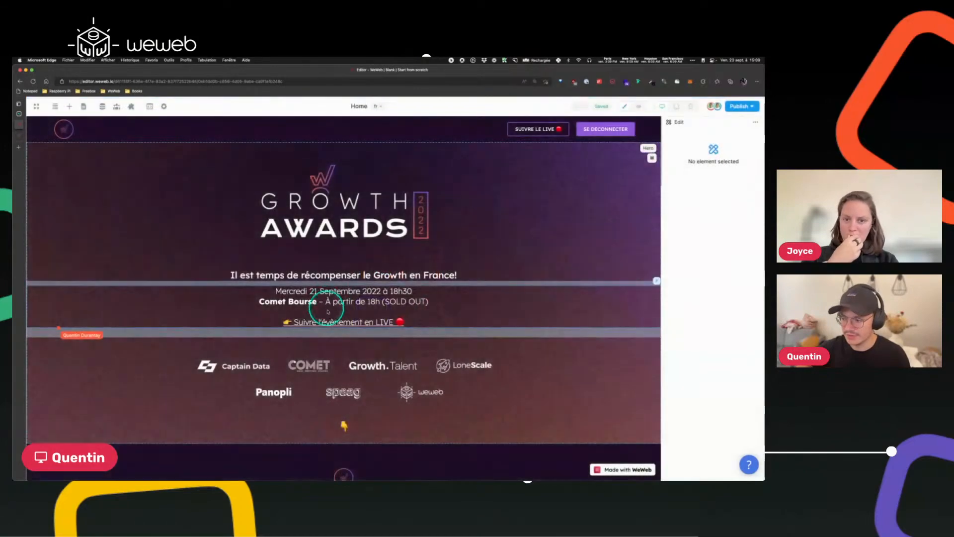
Return to editing the Head of Growth page and reopen the Vote workflow on the Upvote button.
scroll(361, 384, down, 10)
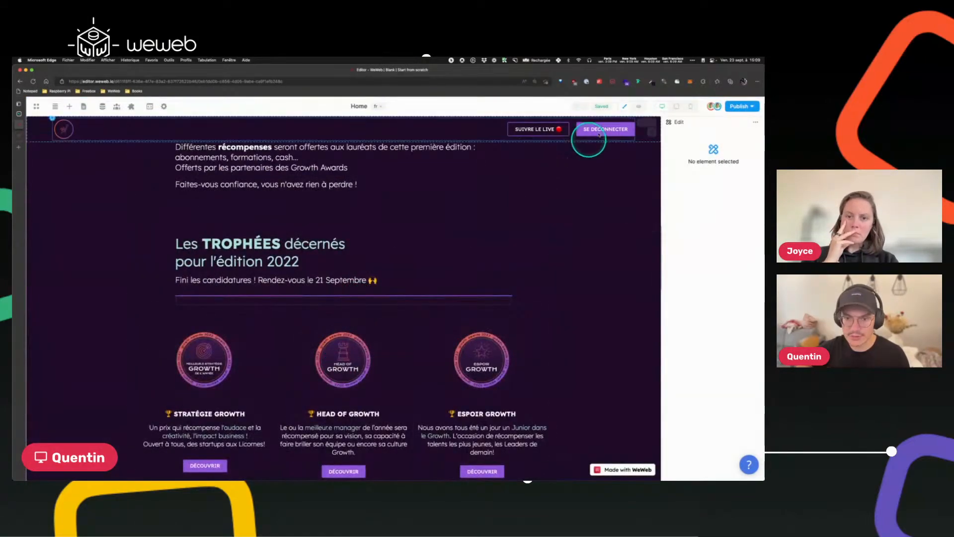
click(638, 108)
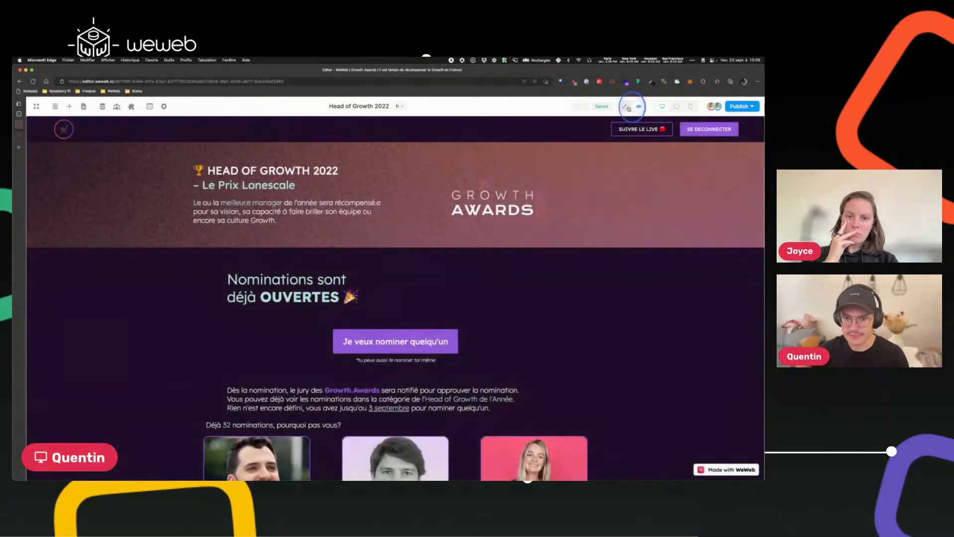
click(624, 107)
scroll(239, 297, down, 5)
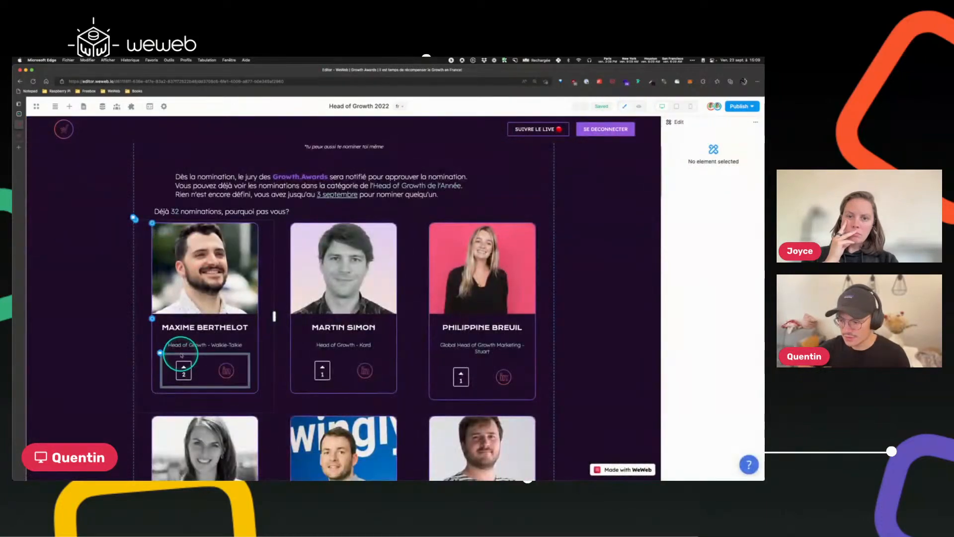
click(180, 363)
click(745, 135)
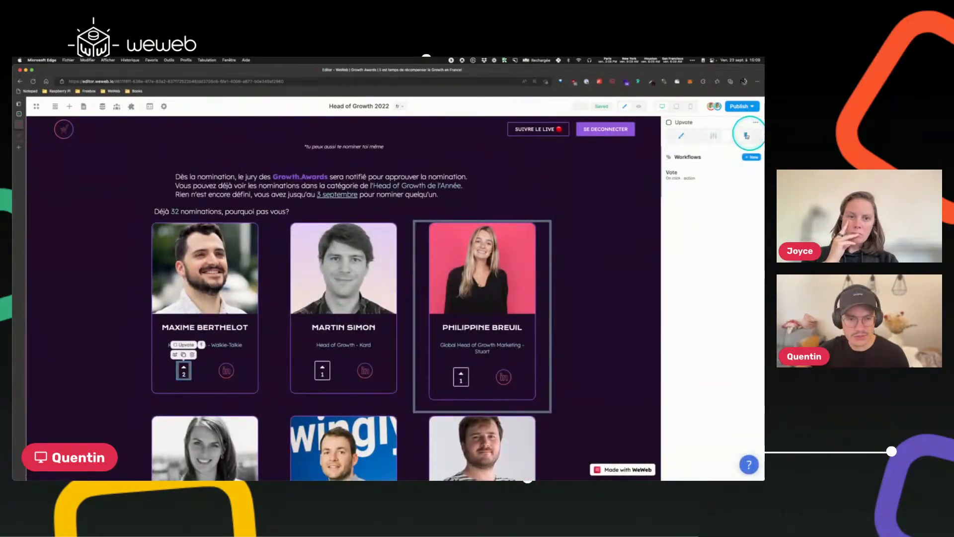
click(683, 179)
Inspect the authenticated Supabase user's data available in the split condition's formula editor.
click(264, 238)
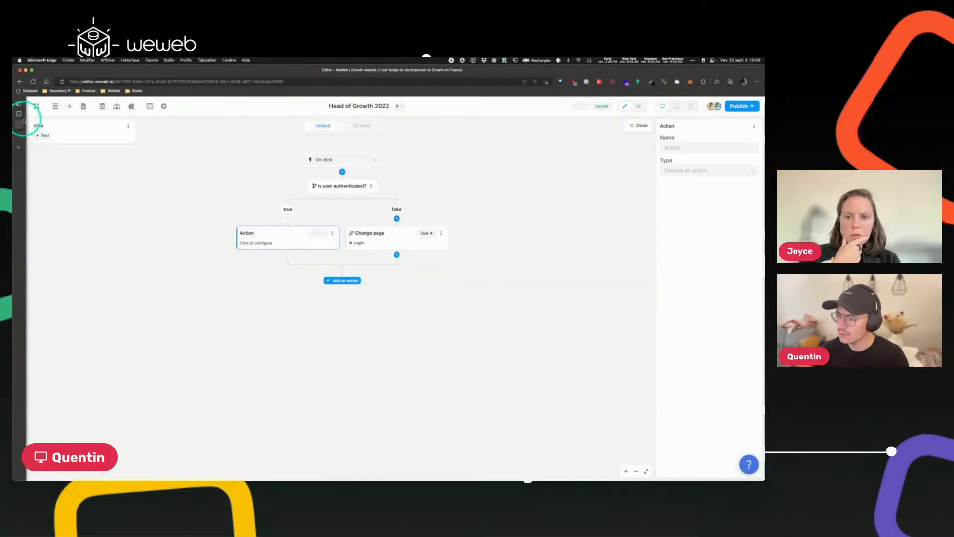
click(638, 125)
click(674, 173)
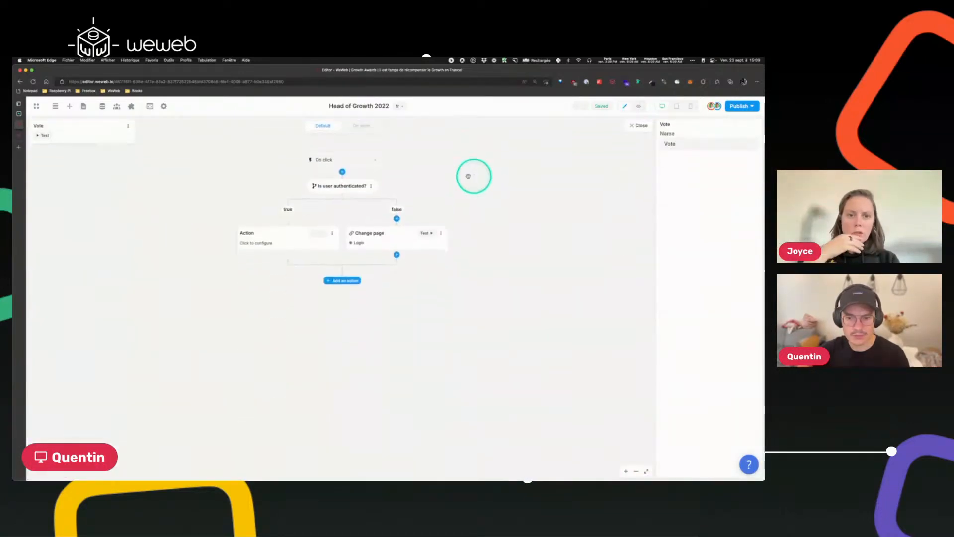
click(322, 189)
click(694, 169)
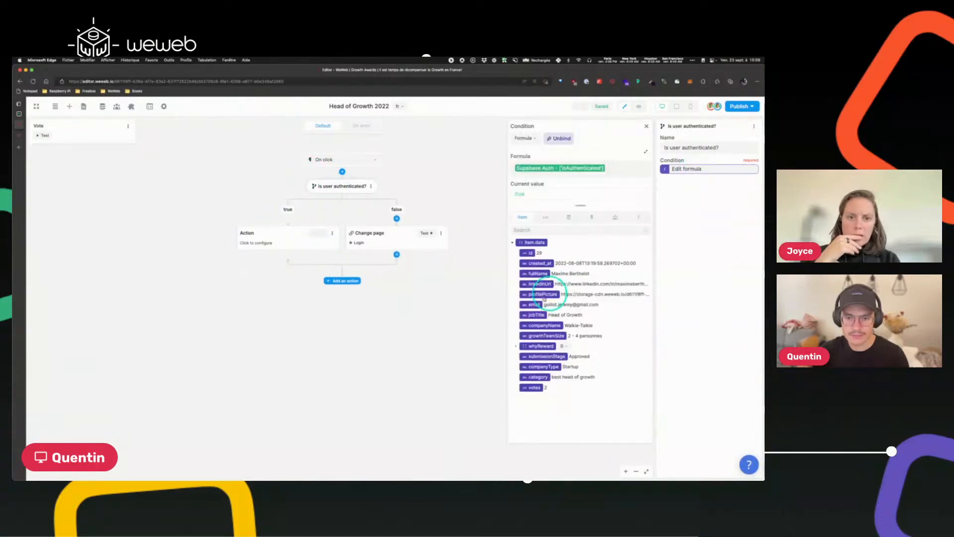
click(615, 217)
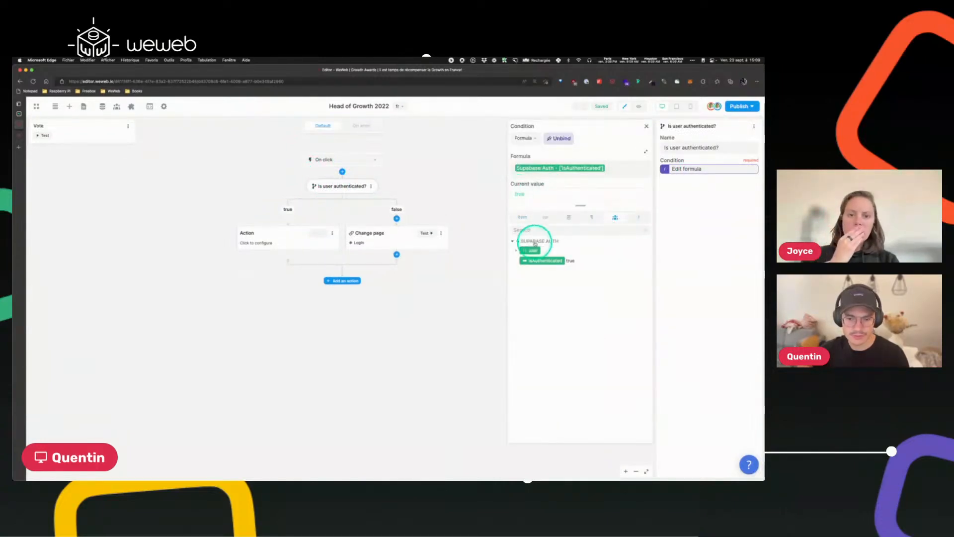
click(514, 250)
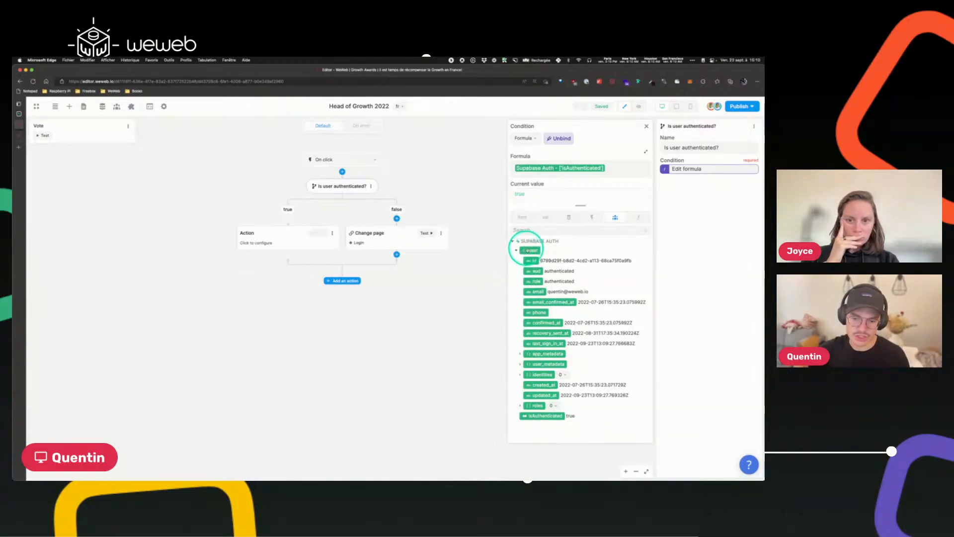
click(517, 250)
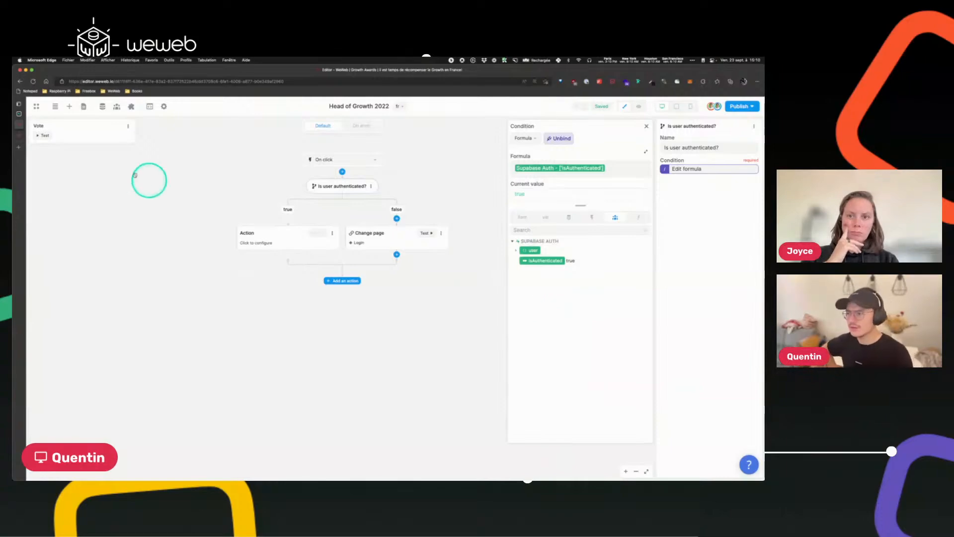
Switch to the Supabase tab and open the user_best_head_of_growth_votes table.
click(22, 113)
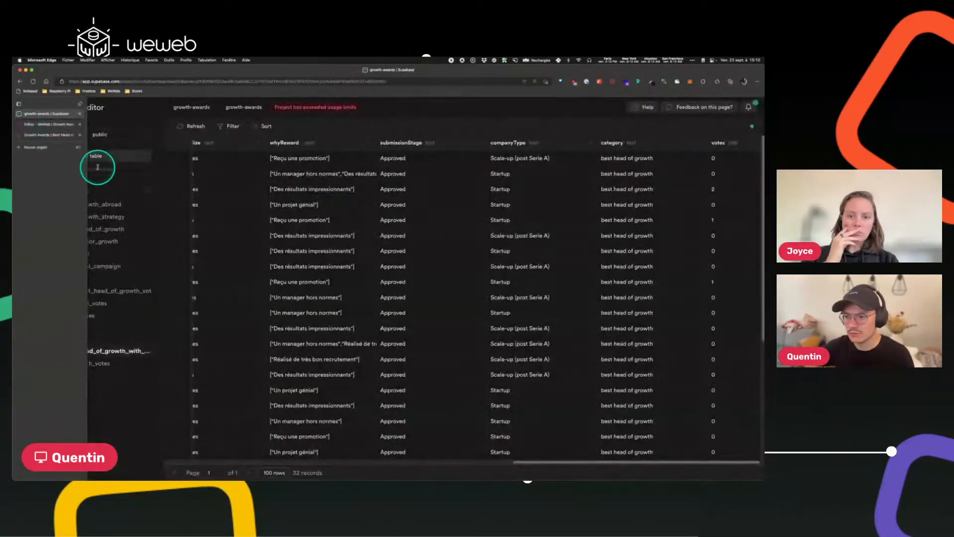
click(92, 295)
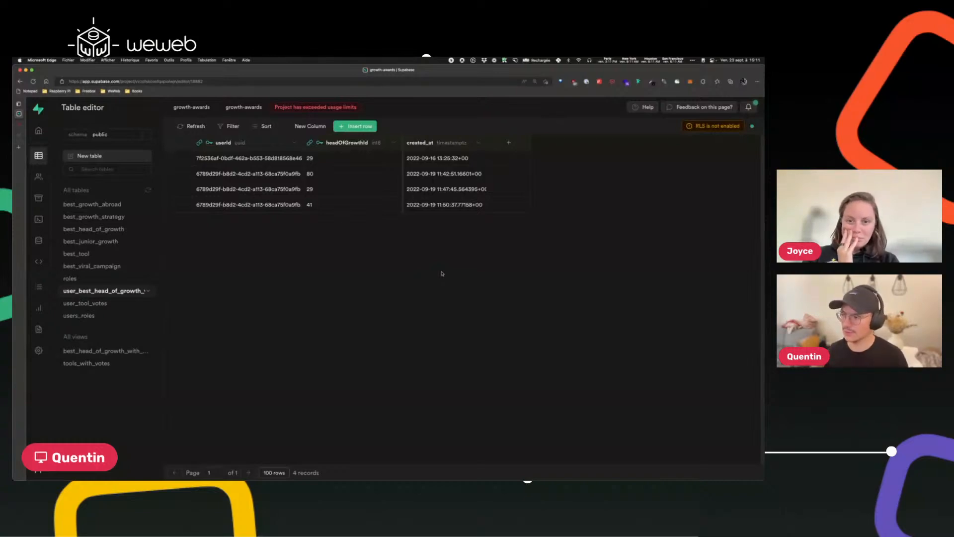
Enable row level security on the user_best_head_of_growth_votes table in Supabase.
click(19, 127)
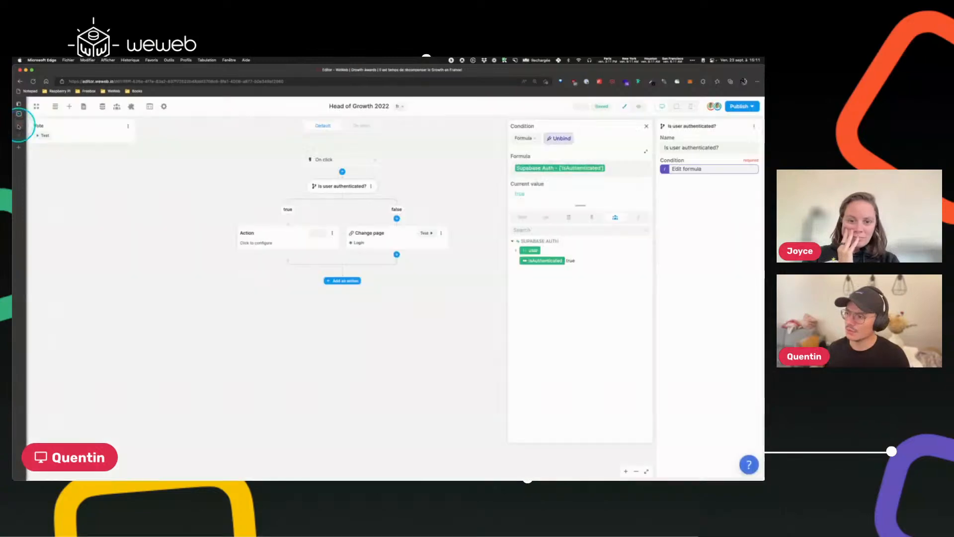
click(278, 238)
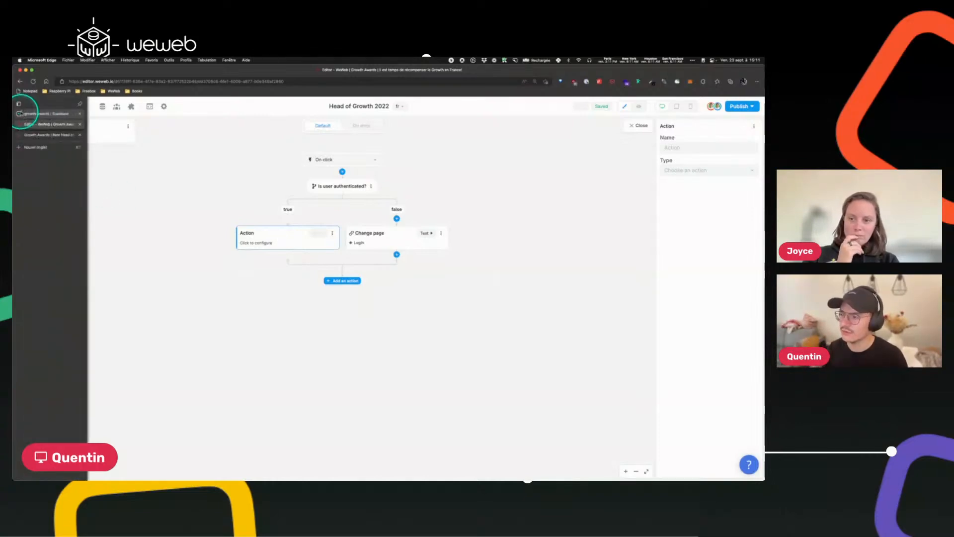
click(21, 113)
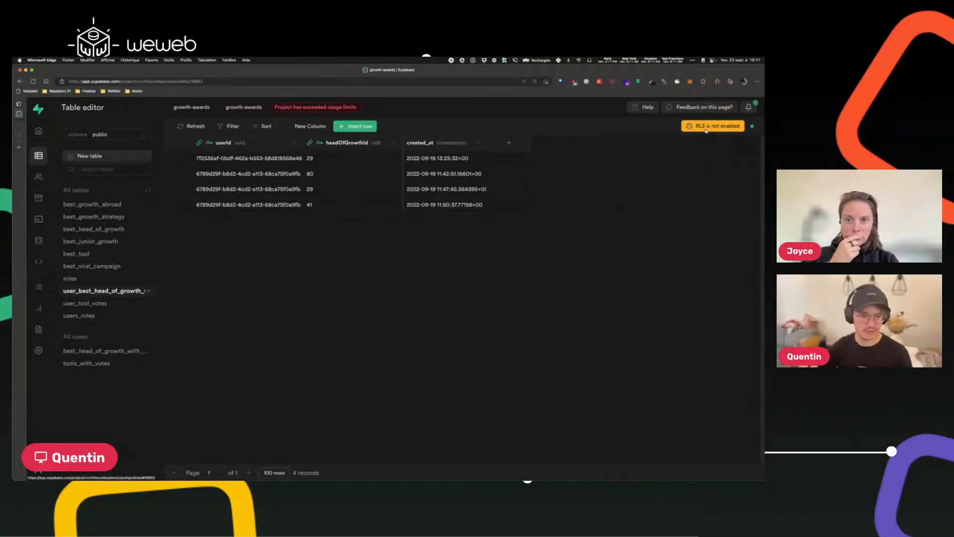
click(706, 128)
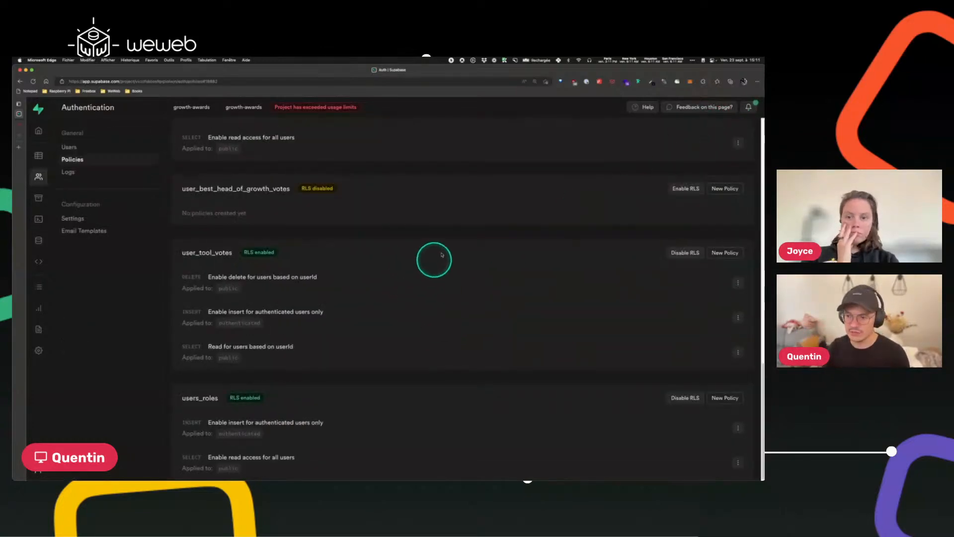
click(683, 195)
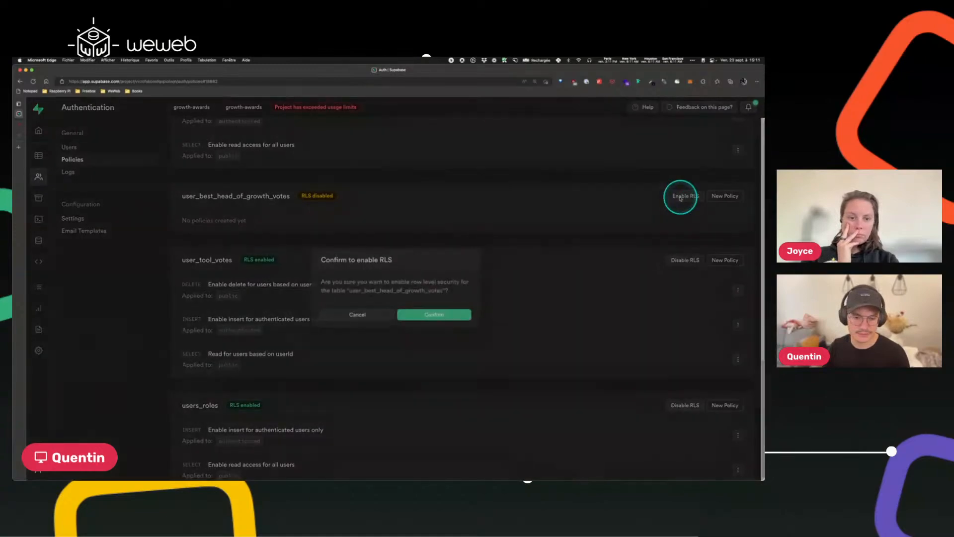
click(437, 323)
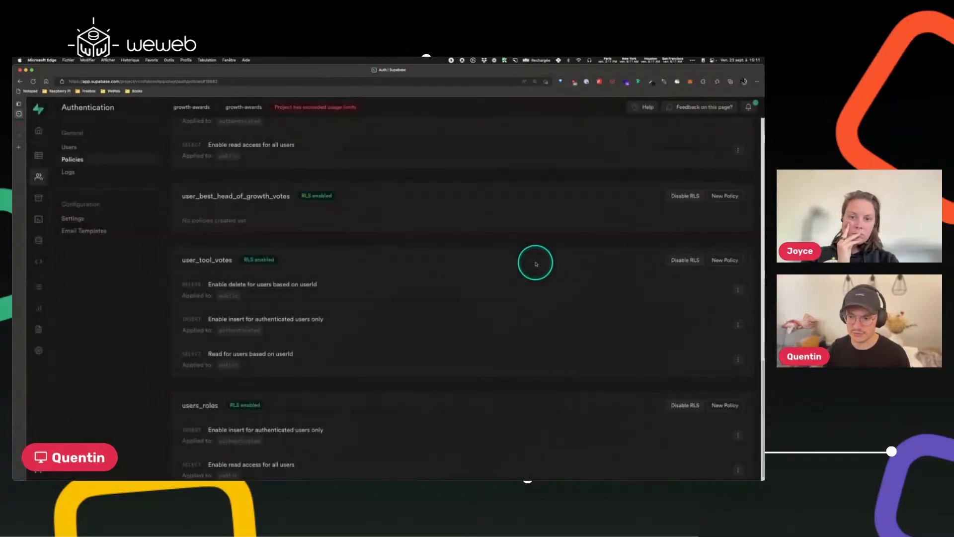
Start a new policy for user_best_head_of_growth_votes from the delete-by-user-ID template and change its expression to auth.uid() = "userId".
click(736, 195)
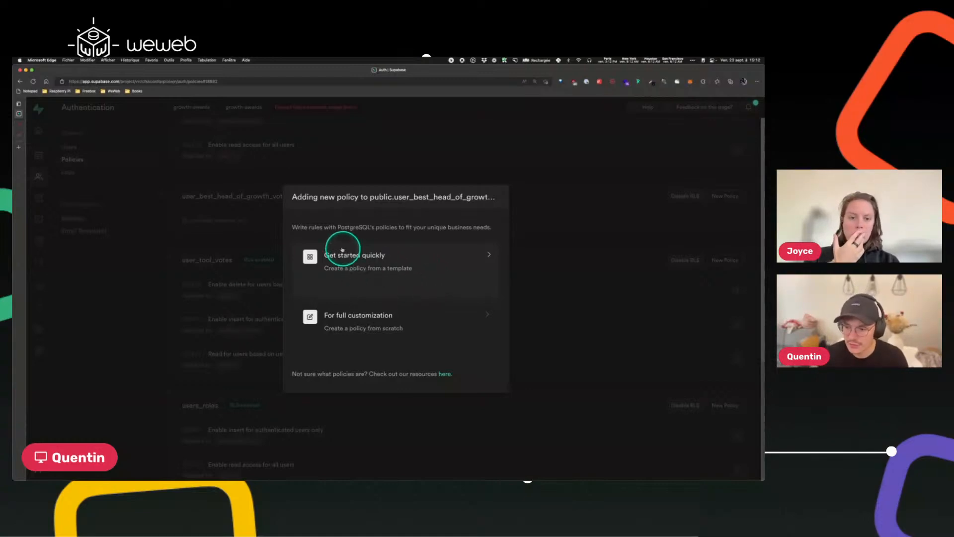
click(438, 273)
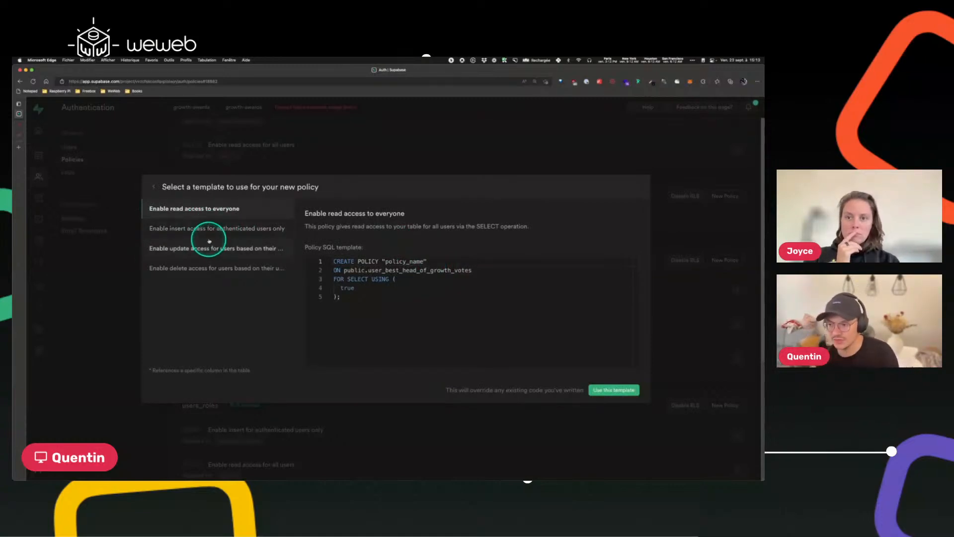
click(205, 228)
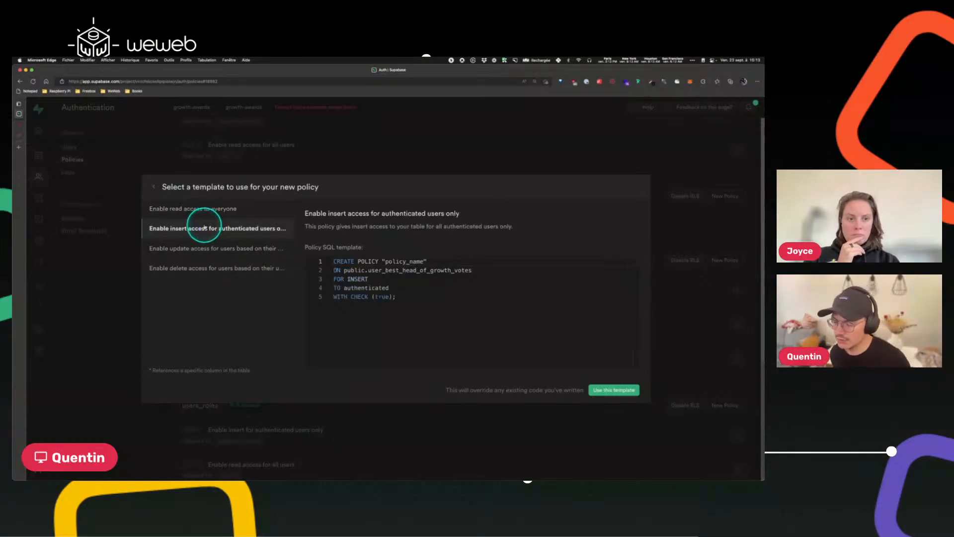
click(203, 247)
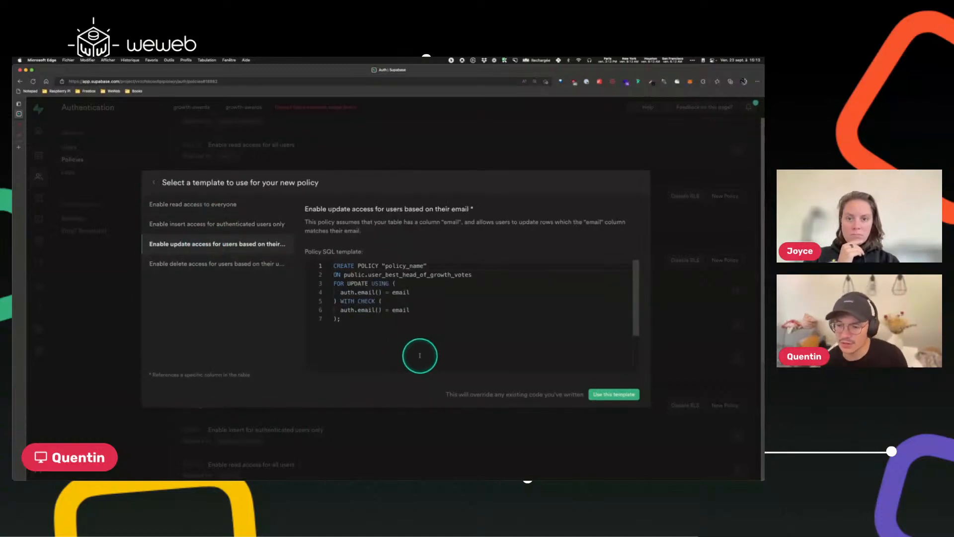
click(177, 265)
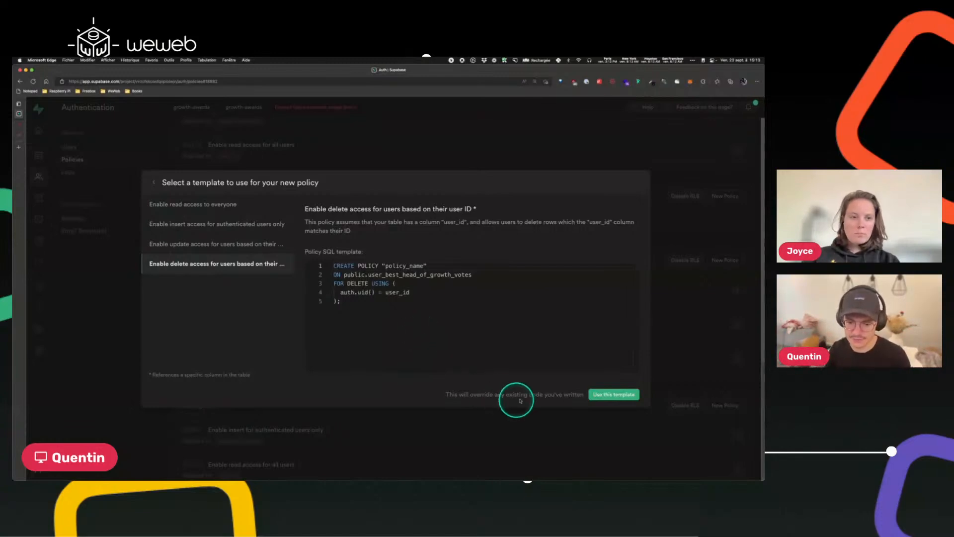
click(613, 393)
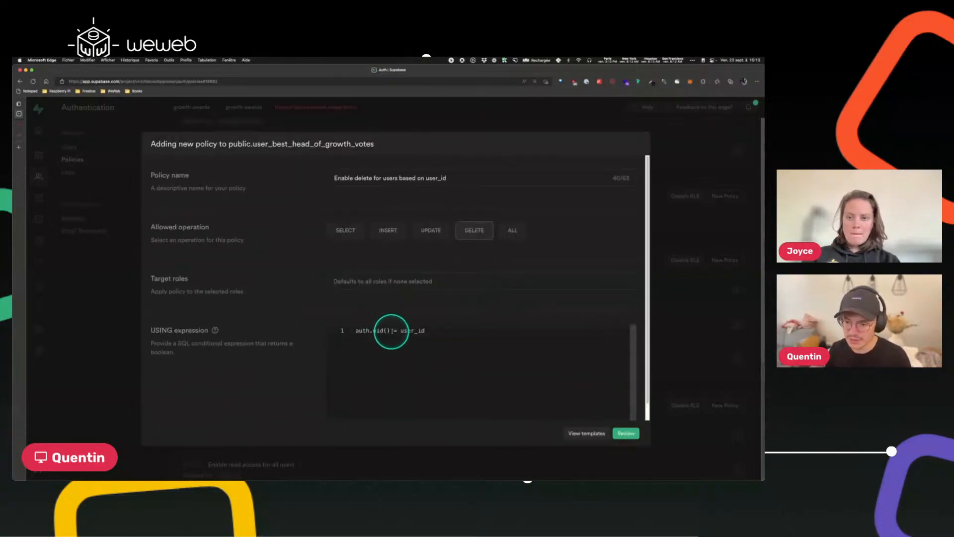
double_click(418, 331)
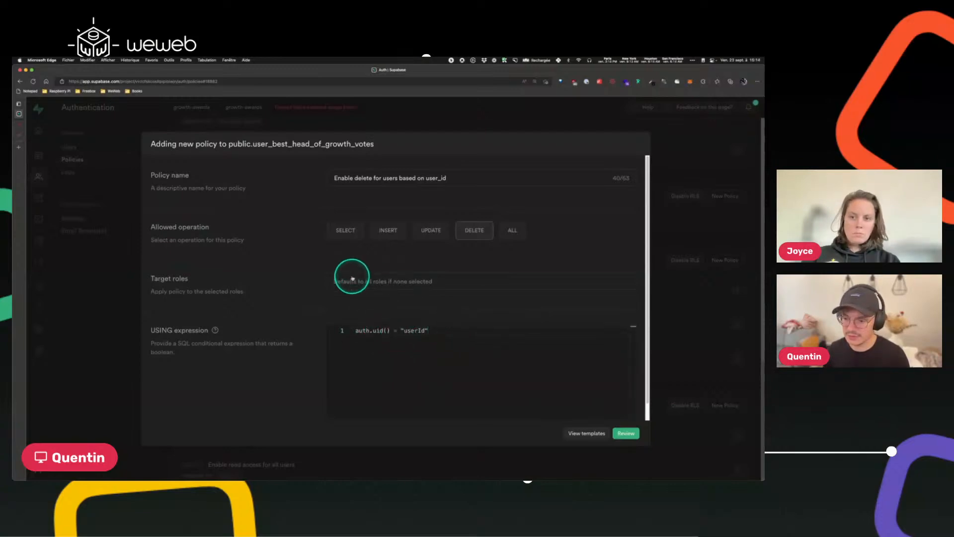
Set the policy operation to SELECT, rename it "Enable read for users based on userId", and save the policy.
click(344, 231)
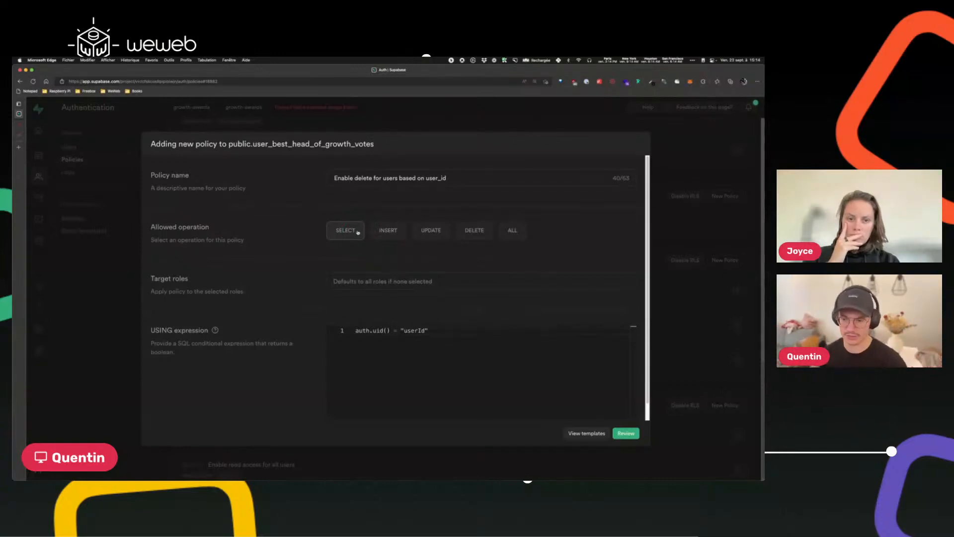
double_click(363, 178)
text(read)
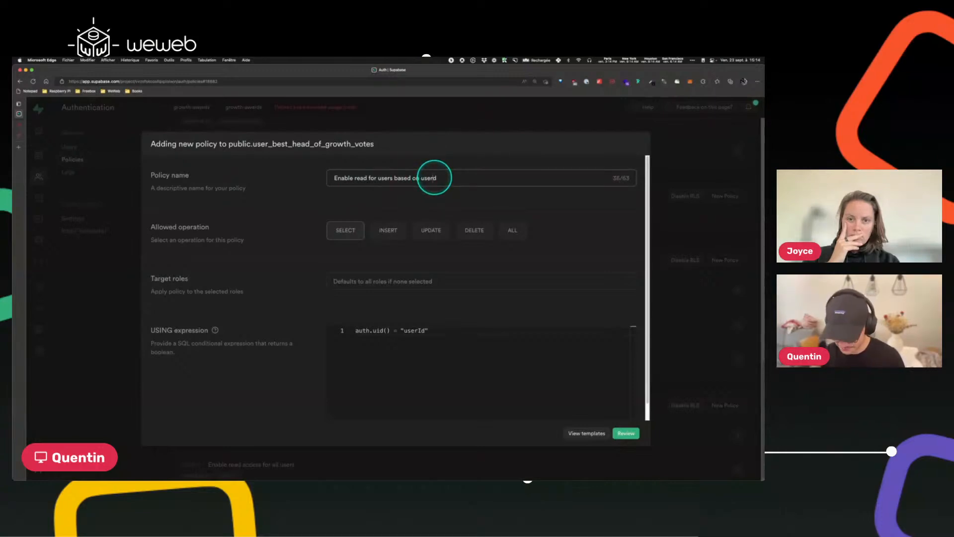
text(I)
click(625, 432)
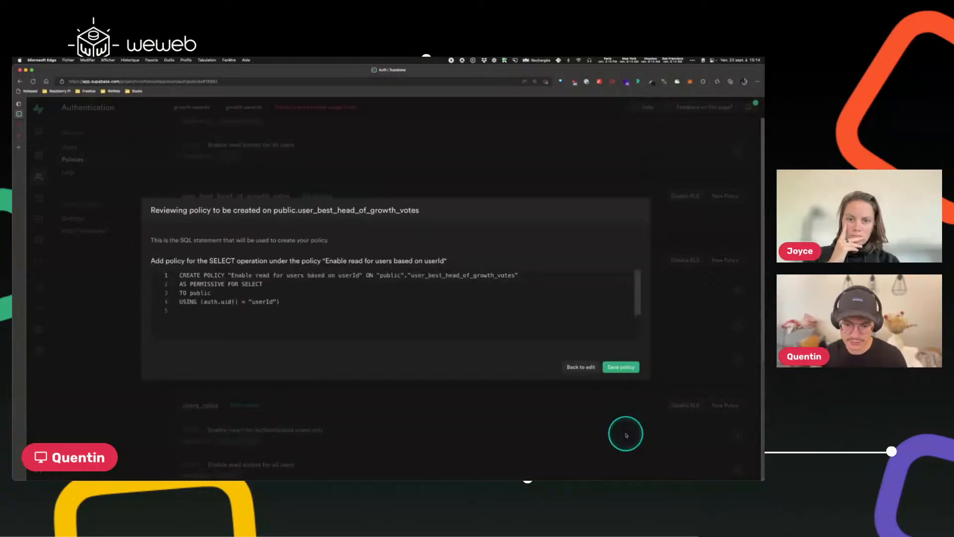
click(621, 367)
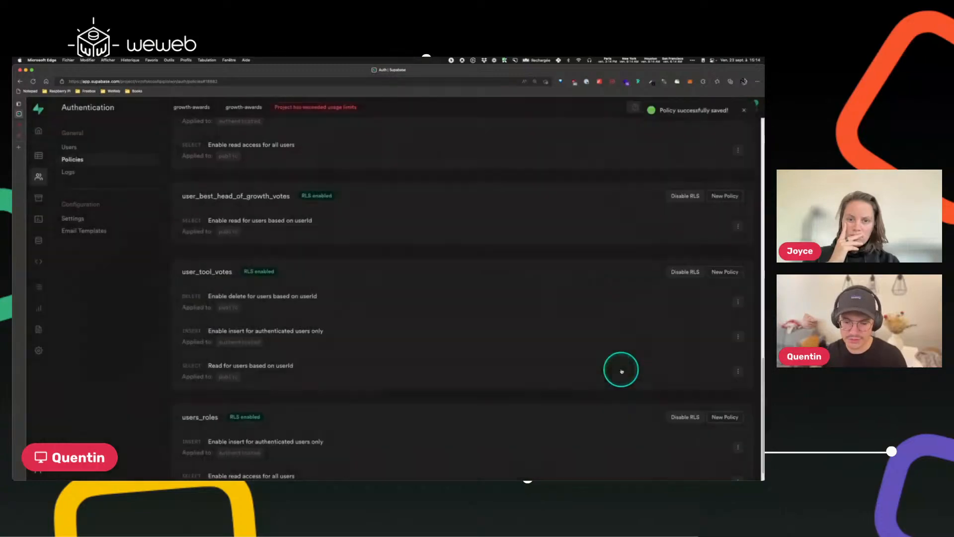
In WeWeb, add a new collection named user_best_head_of_growth_votes in the votes folder with Supabase as source.
click(19, 126)
click(103, 107)
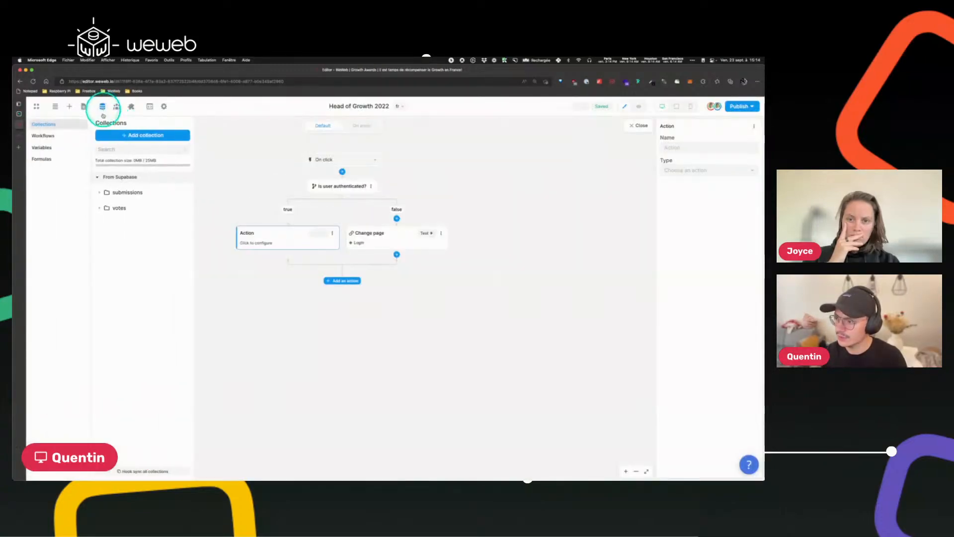
click(120, 208)
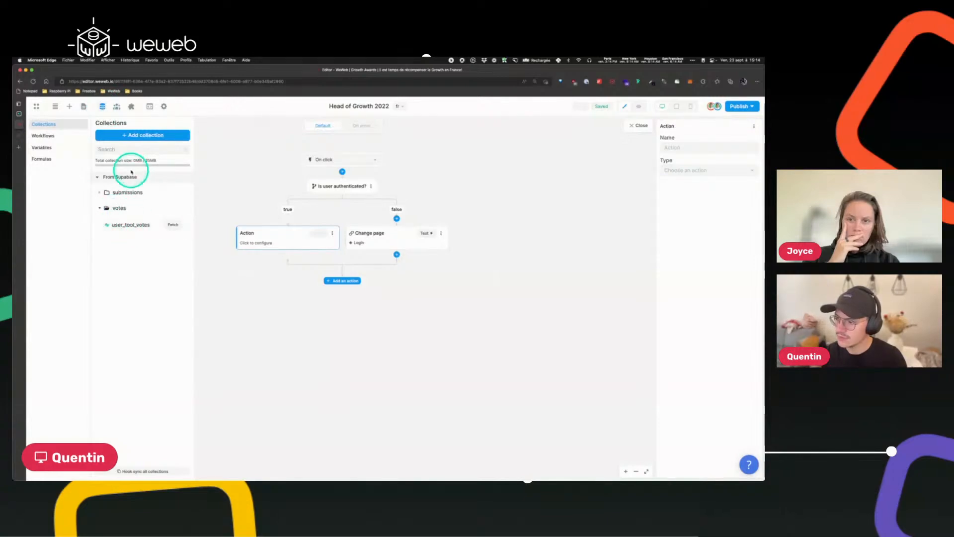
click(127, 135)
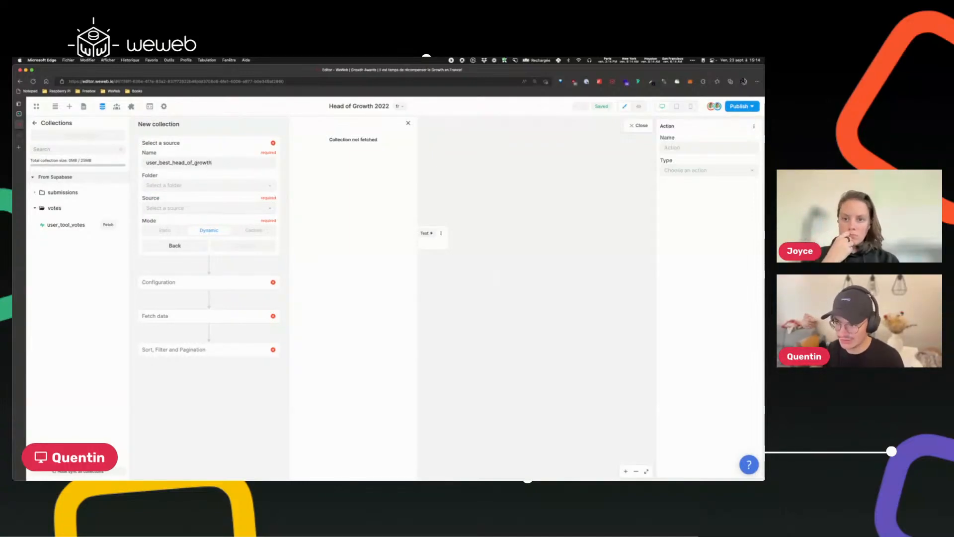
click(201, 185)
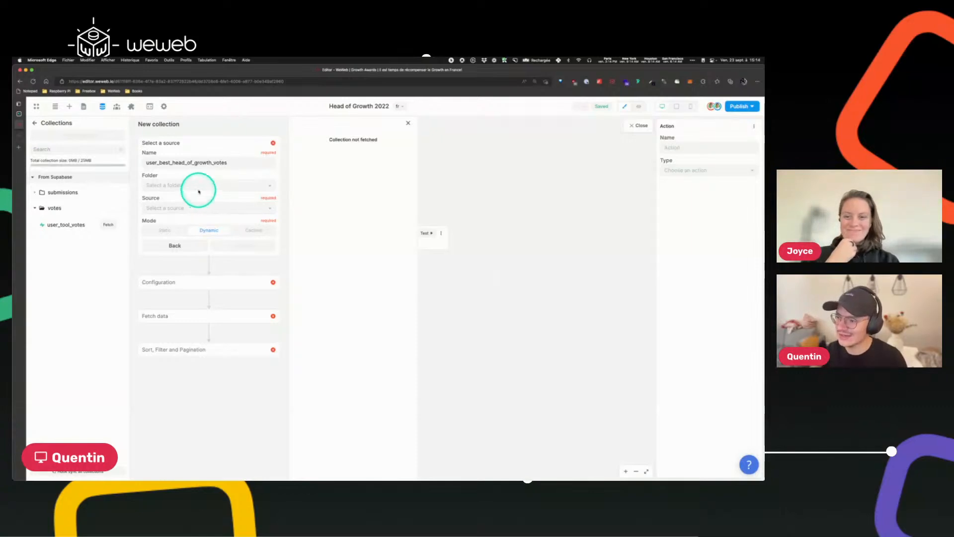
click(174, 223)
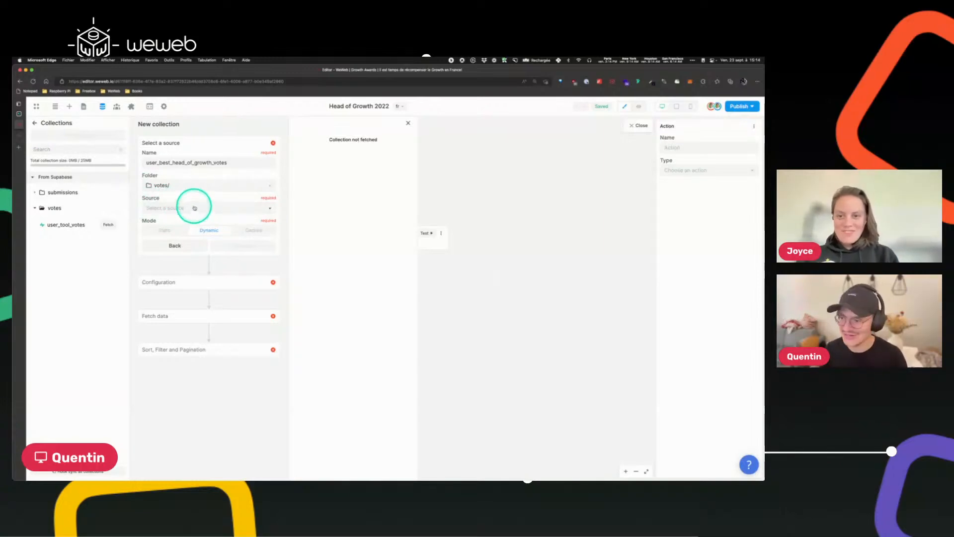
click(160, 206)
click(179, 220)
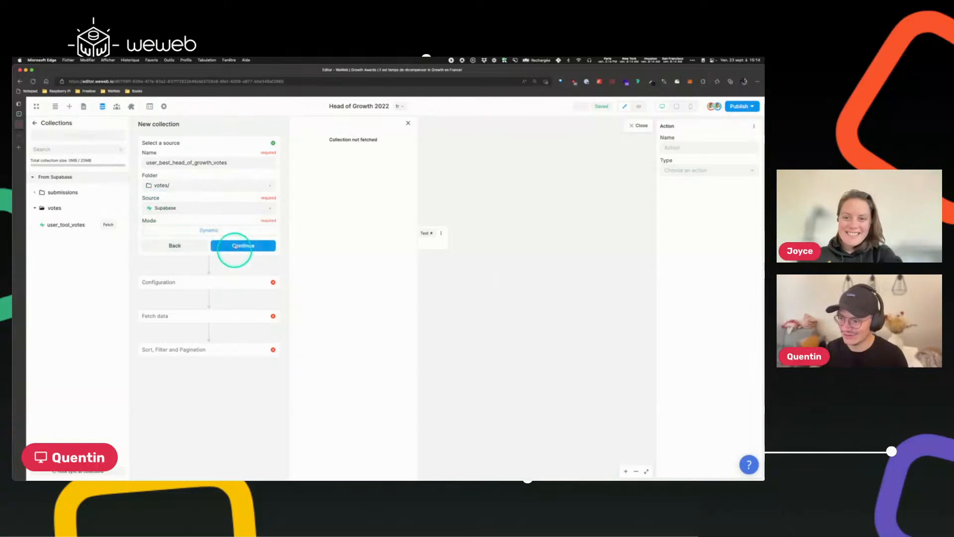
Configure the collection to use the user_best_head_of_growth_votes table and continue.
click(234, 246)
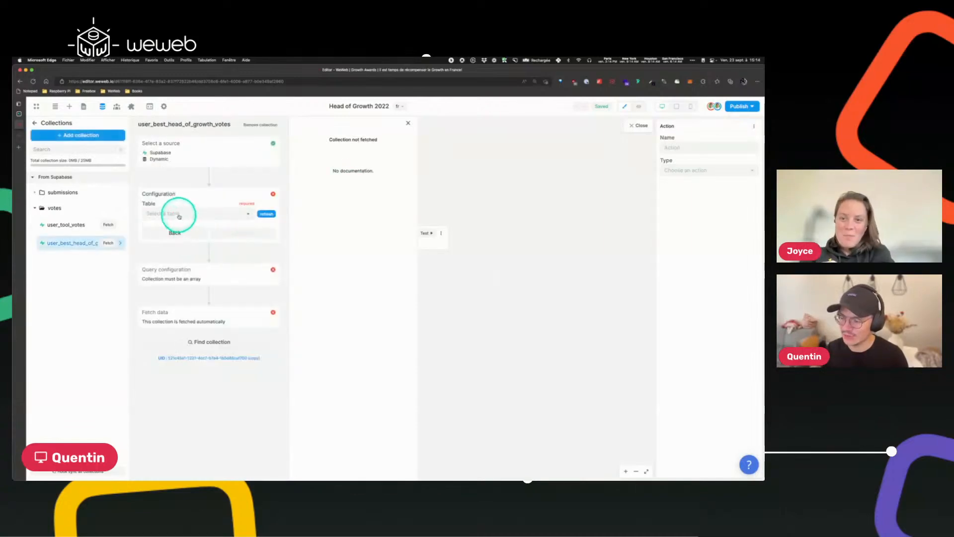
click(179, 215)
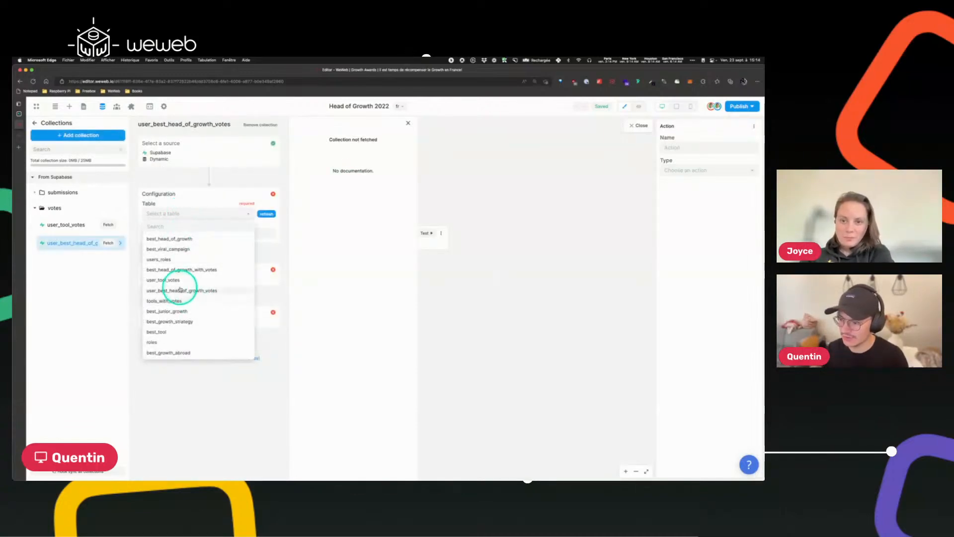
click(198, 290)
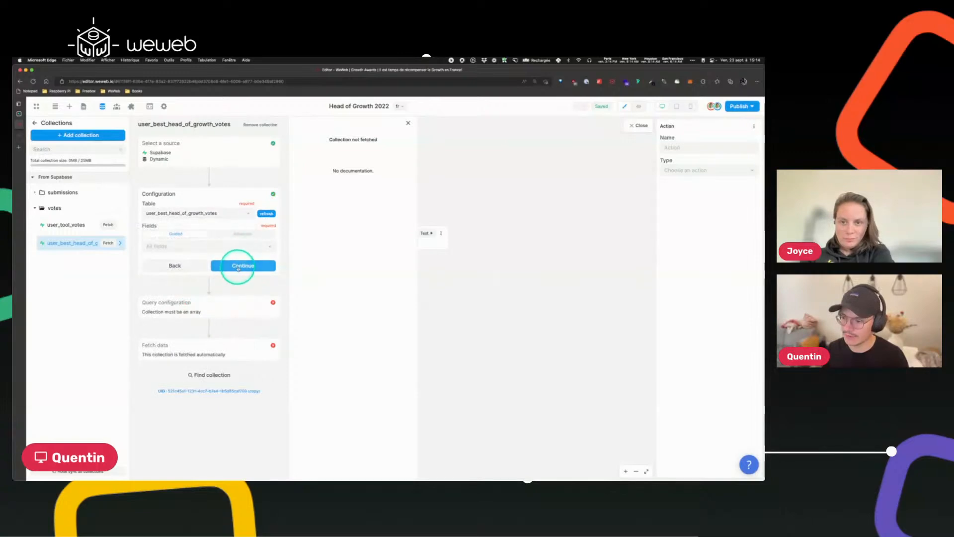
click(239, 265)
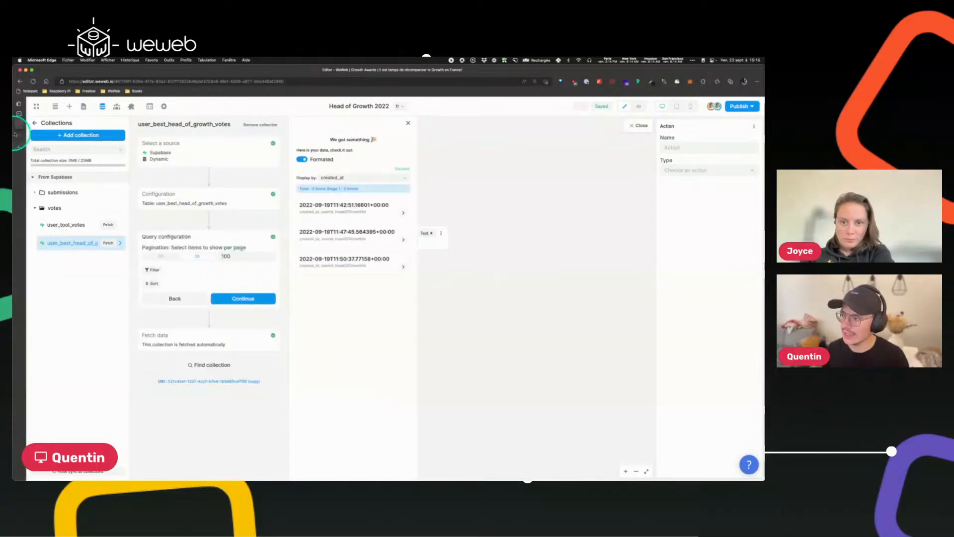
Check the rows of the user_best_head_of_growth_votes table in the Supabase table editor.
click(26, 114)
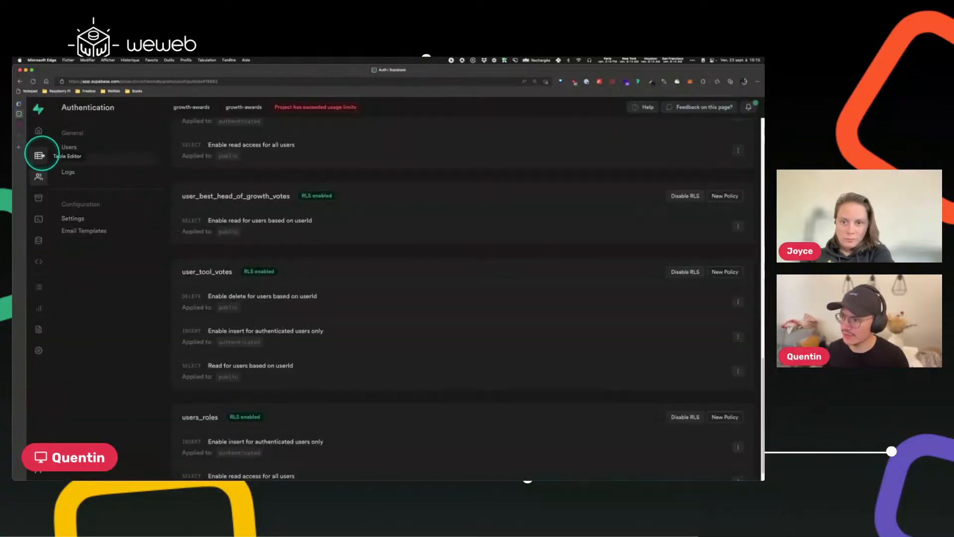
click(38, 155)
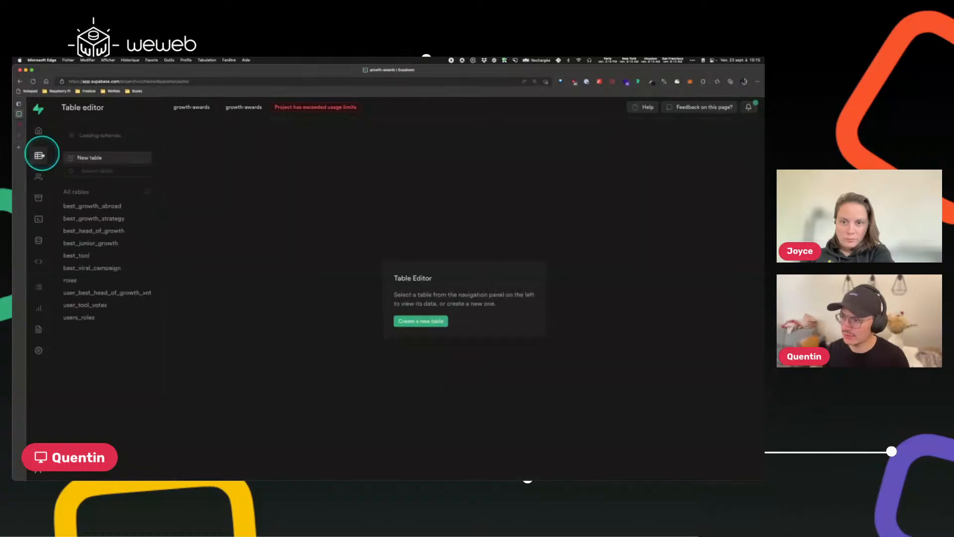
click(133, 291)
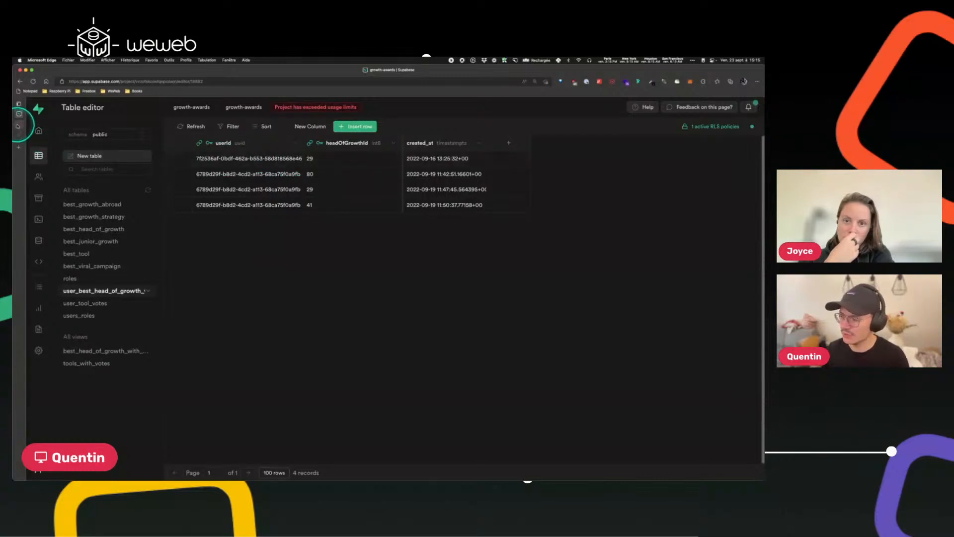
click(18, 123)
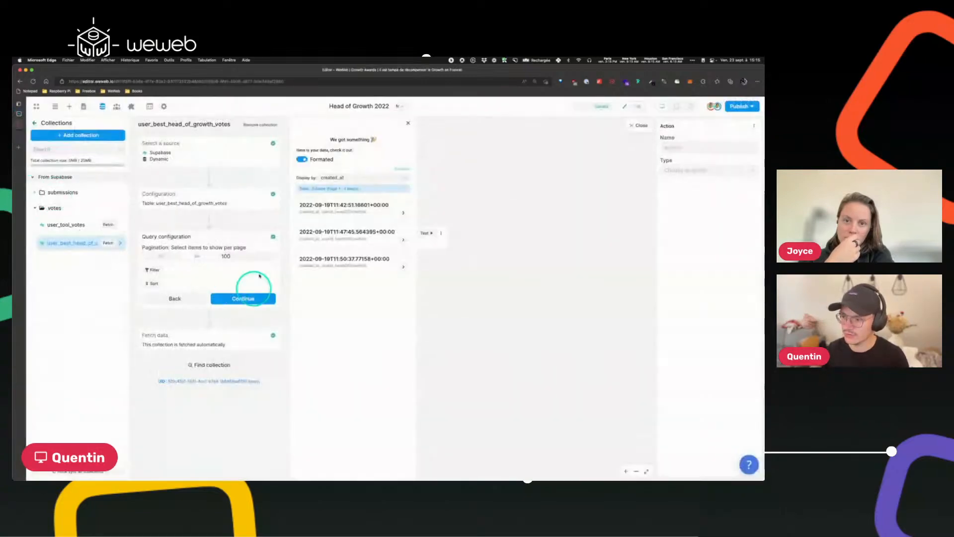
Turn off pagination for the collection and display its items by userId.
click(159, 256)
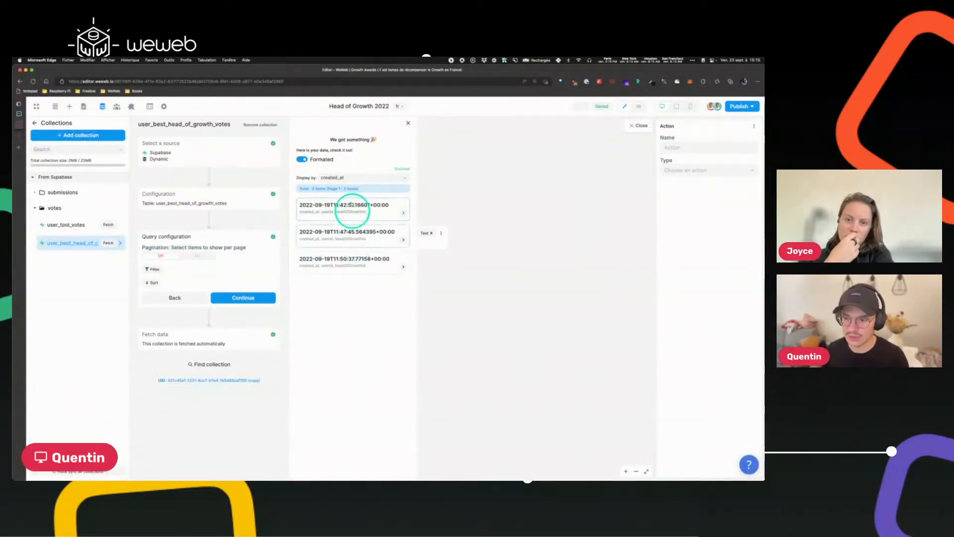
click(354, 177)
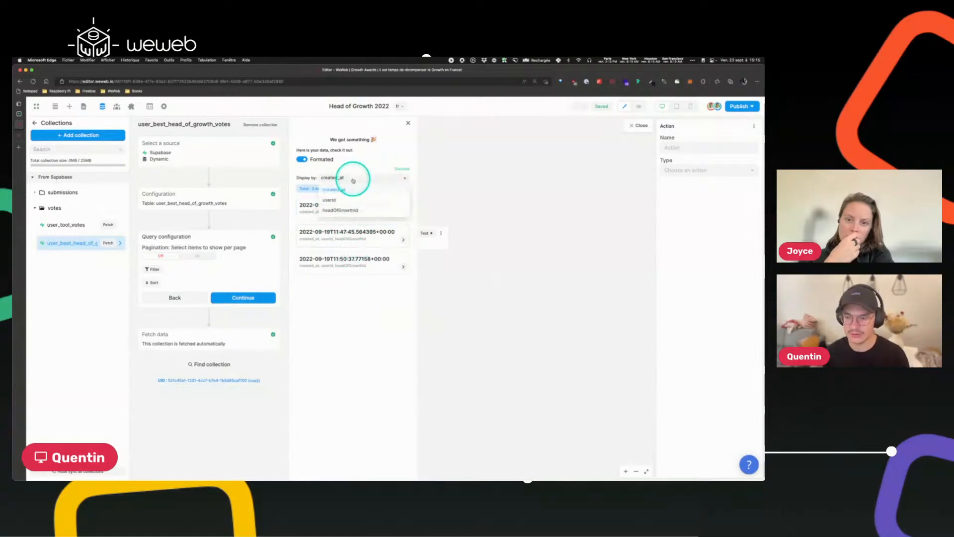
click(337, 201)
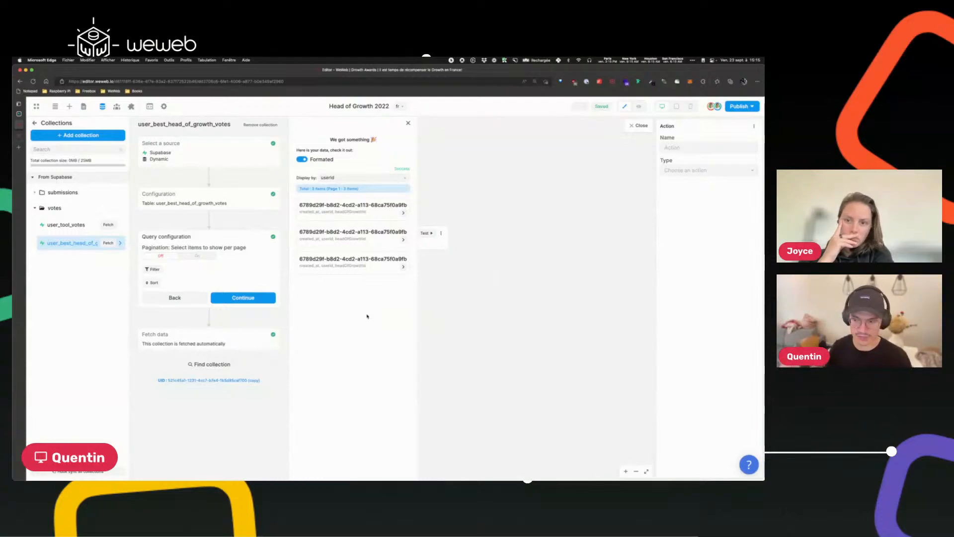
Try filtering the collection where userId is the authenticated Supabase user's id, then remove that condition.
click(151, 269)
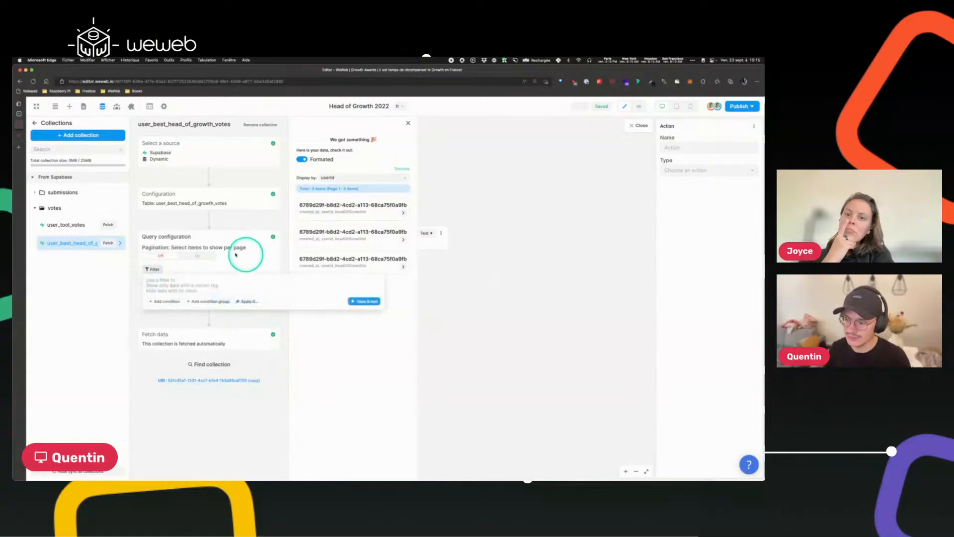
click(172, 303)
click(193, 282)
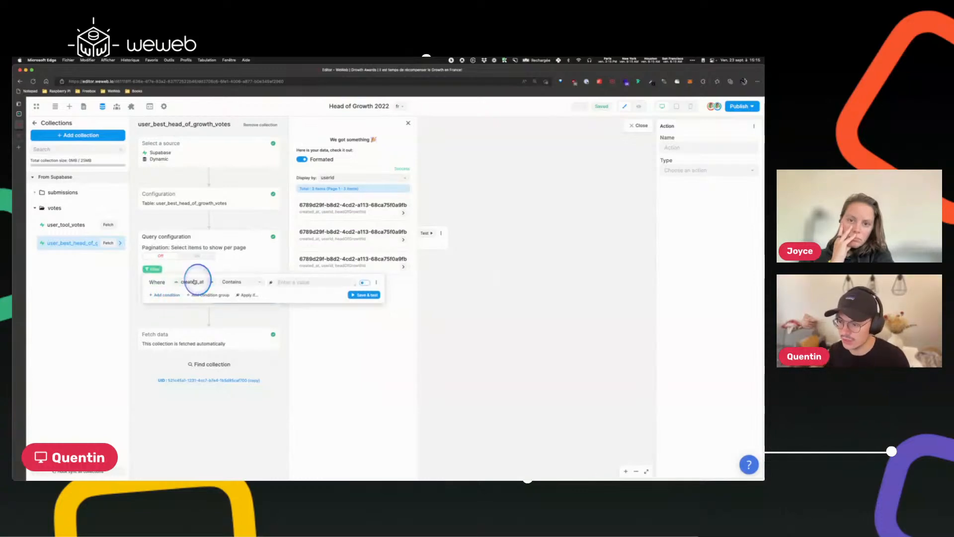
click(195, 313)
click(240, 281)
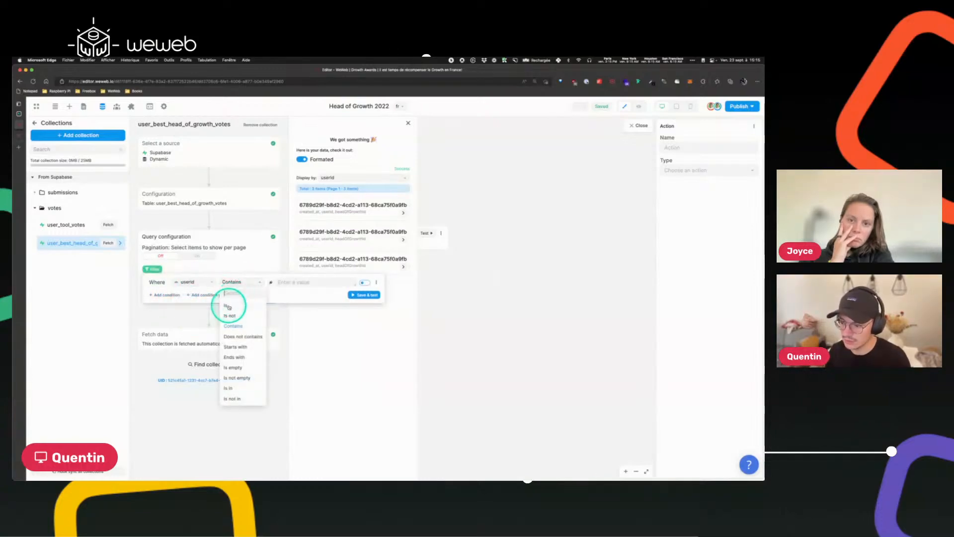
click(225, 305)
click(269, 283)
click(393, 218)
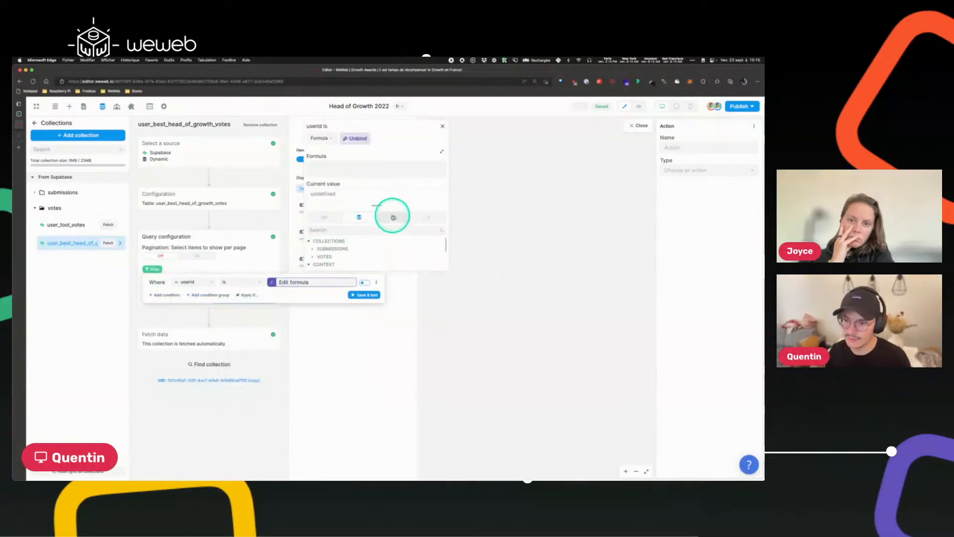
click(313, 251)
click(325, 260)
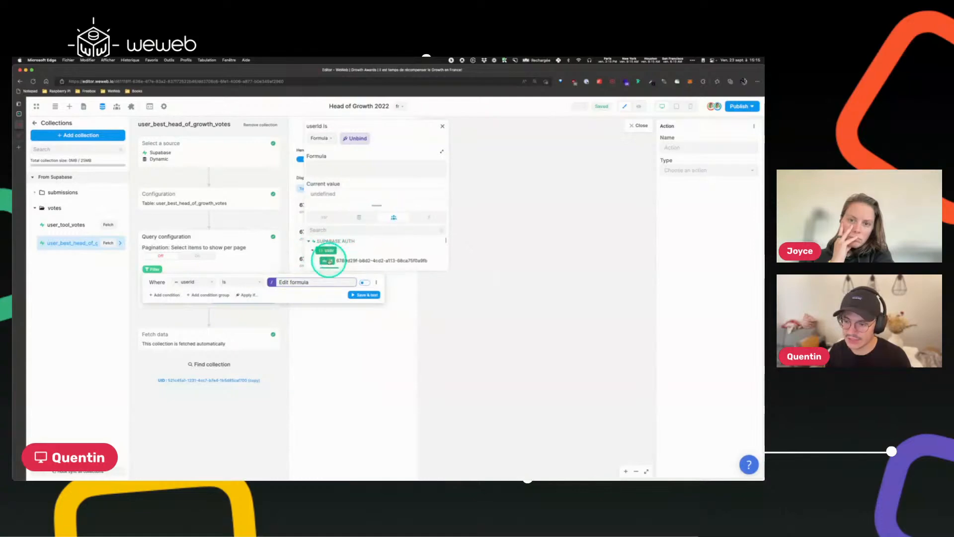
click(440, 128)
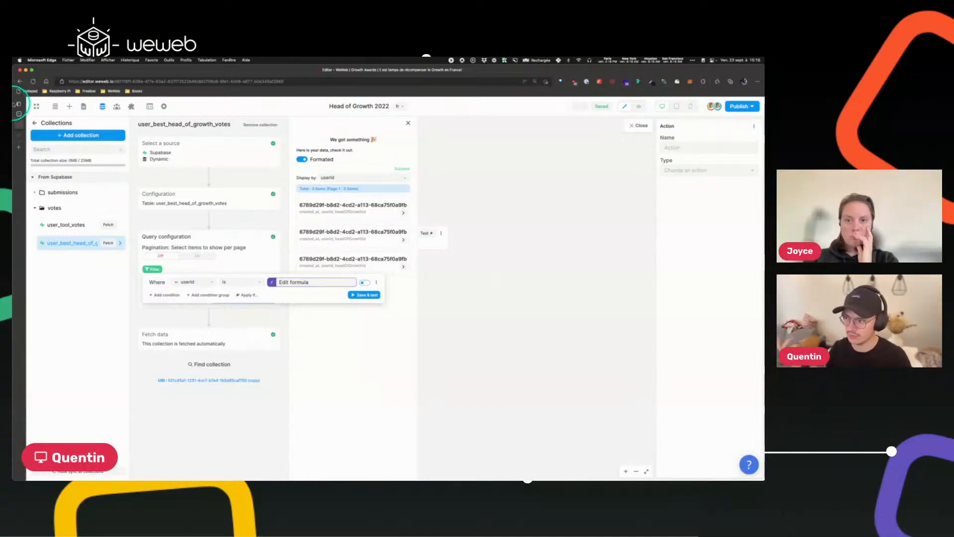
click(377, 282)
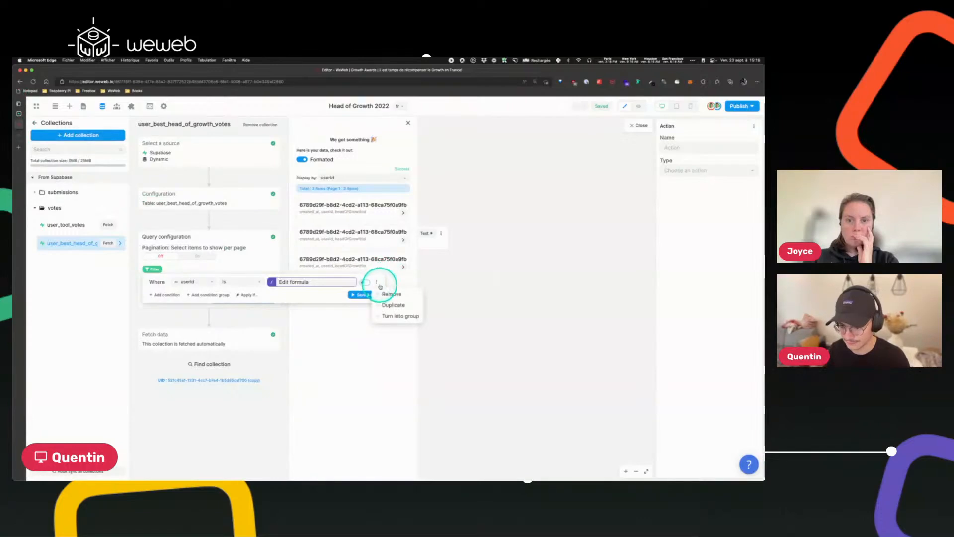
click(388, 292)
click(153, 268)
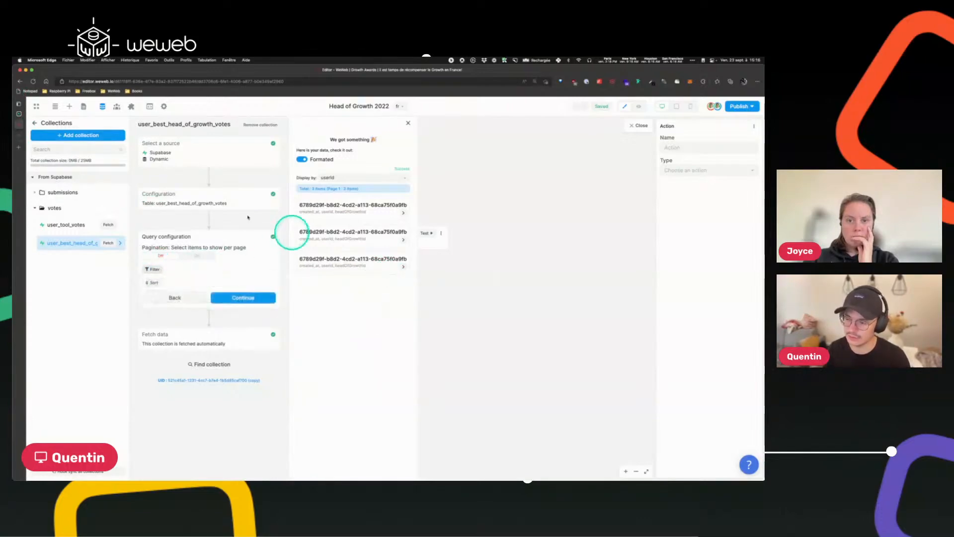
Finish the collection setup with no pagination, filter or sort and return to the workflow.
click(243, 298)
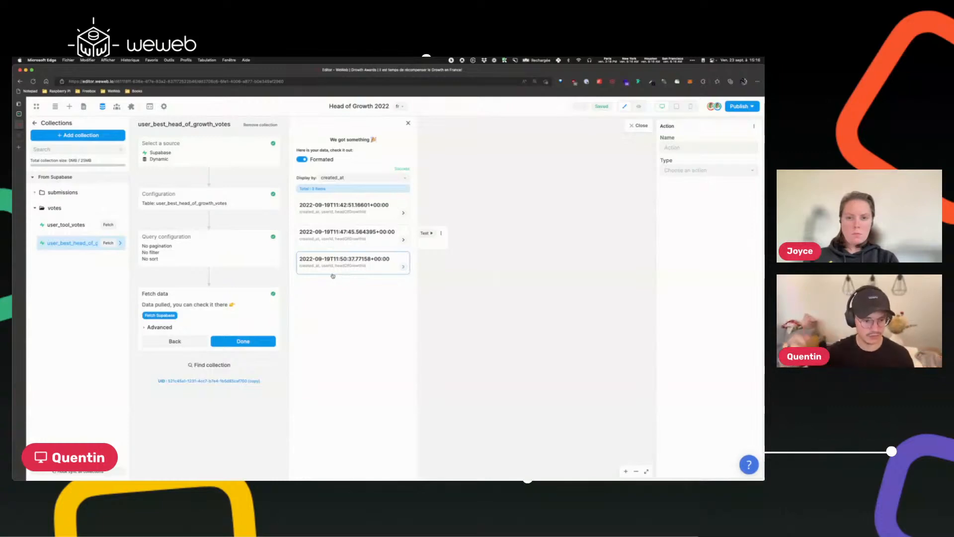
click(240, 341)
click(498, 299)
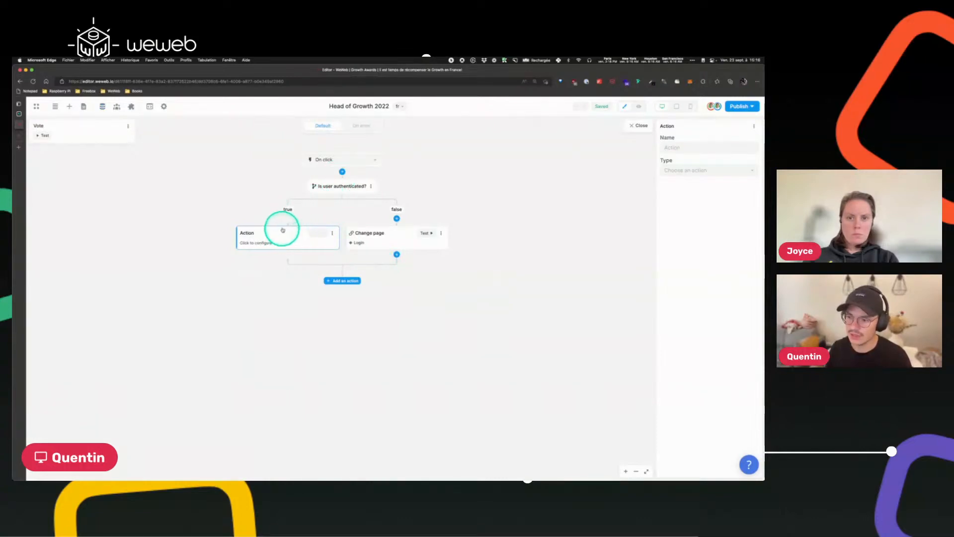
Make the true-branch action Execute workflow and insert a True/False split before it.
click(716, 171)
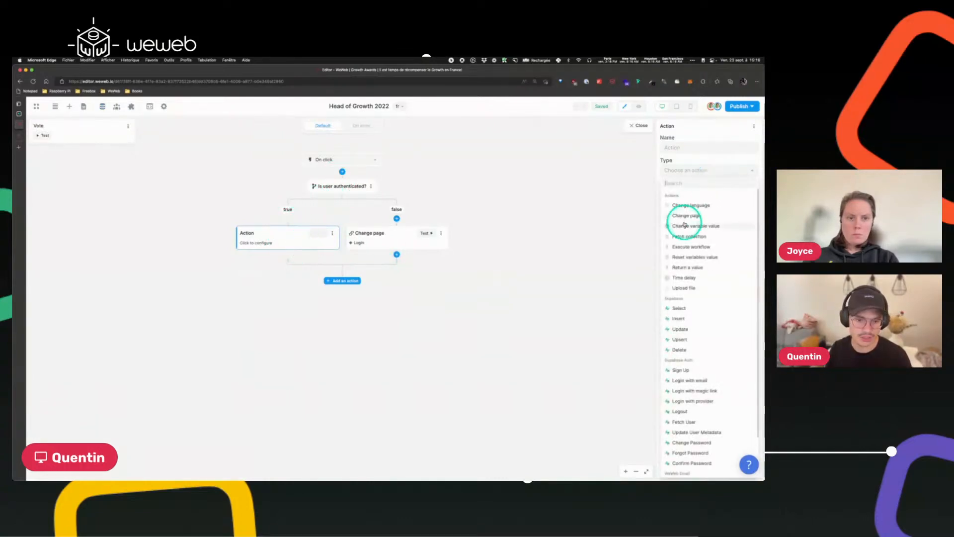
click(287, 219)
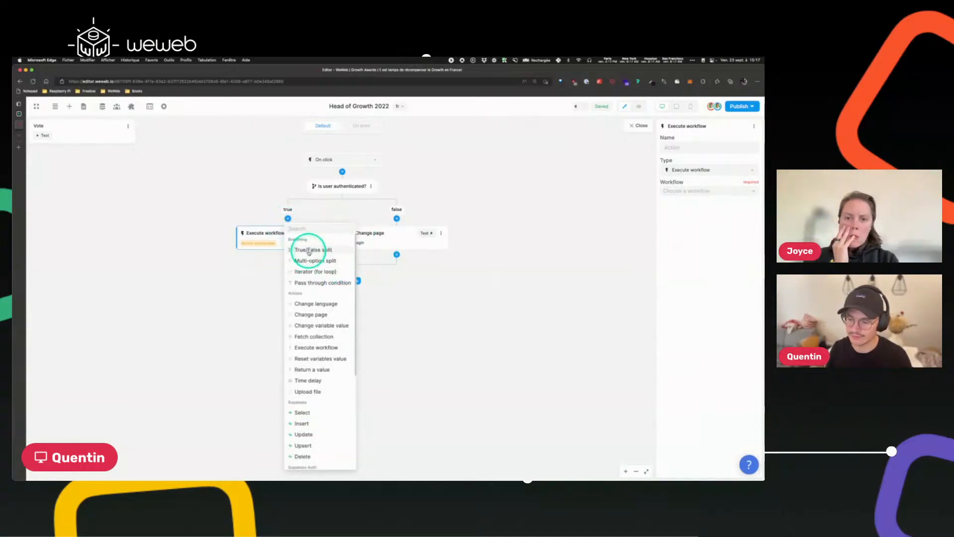
click(309, 251)
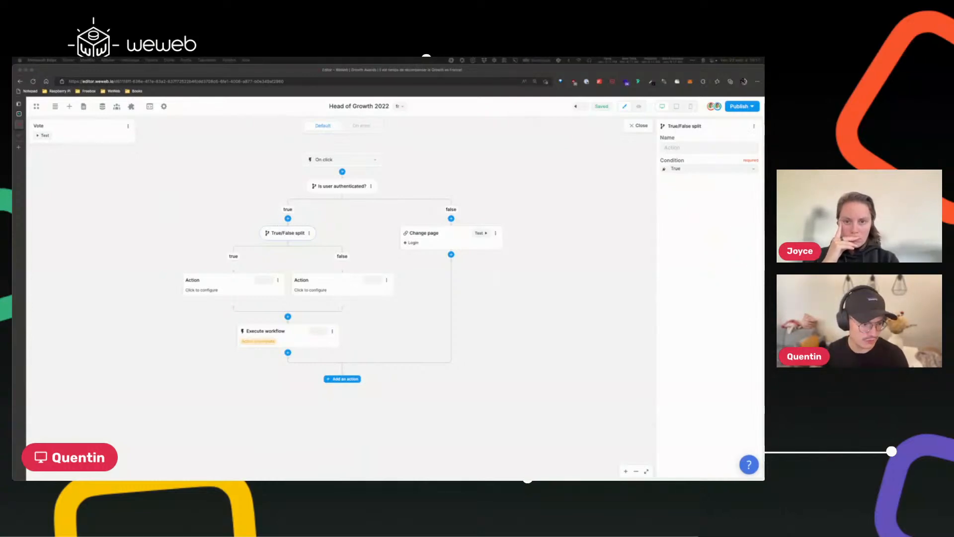
Name the split "User already voted for this head of growth".
click(678, 146)
text(User al)
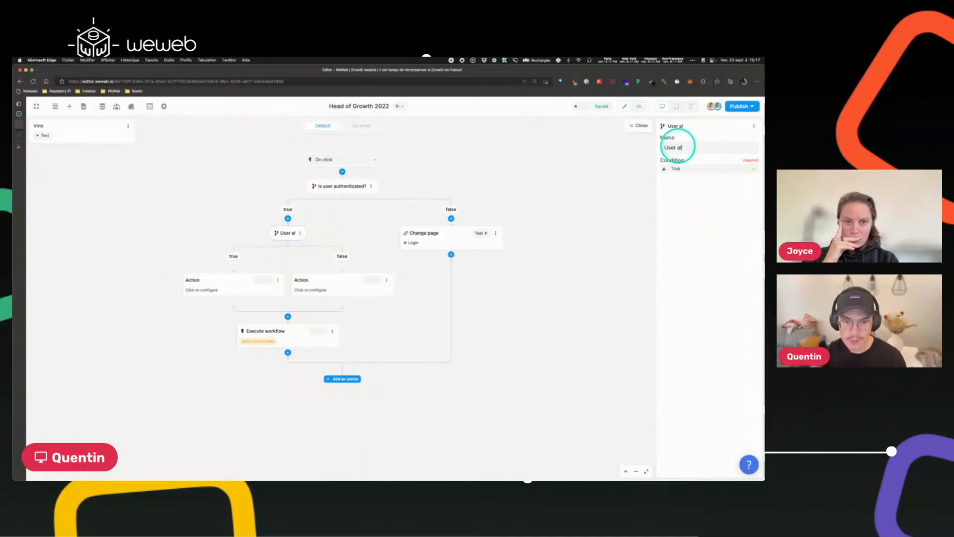
text(ready votes)
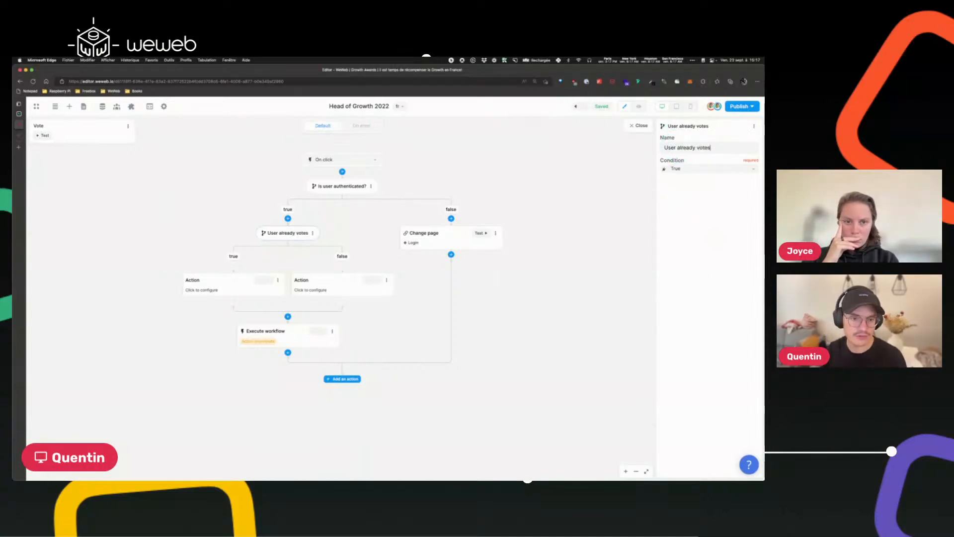
key(BackSpace)
text(d for th)
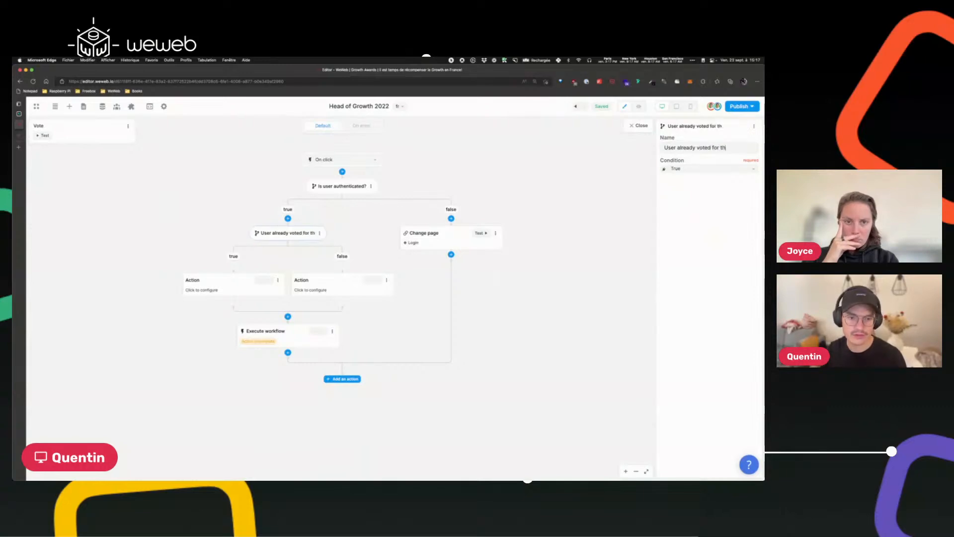
text(is head of growth)
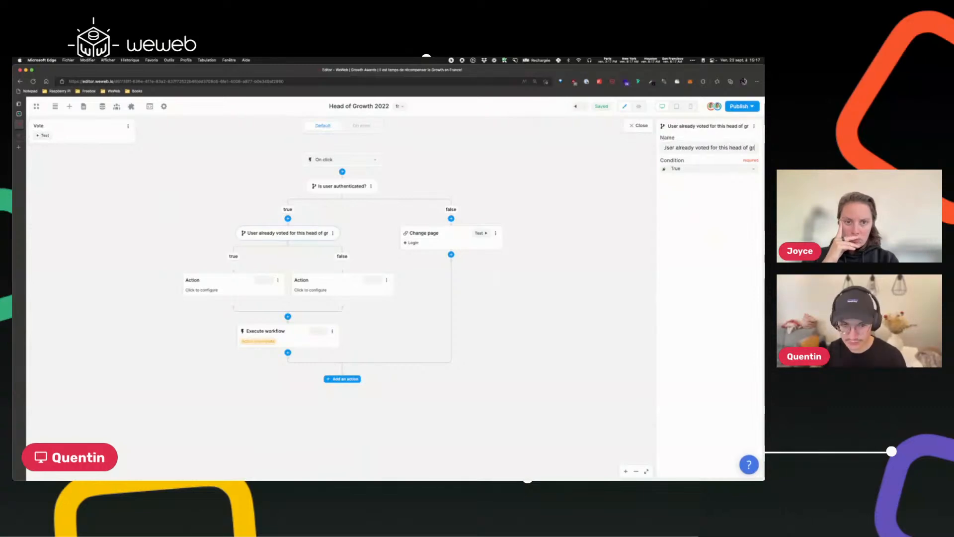
Inspect the raw data of the user_best_head_of_growth_votes collection with formatting turned off.
click(664, 170)
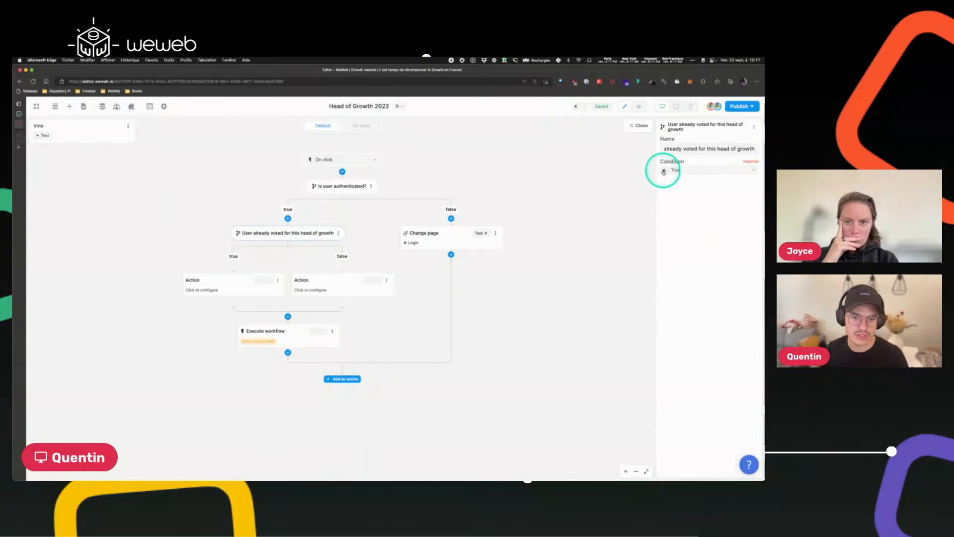
click(568, 160)
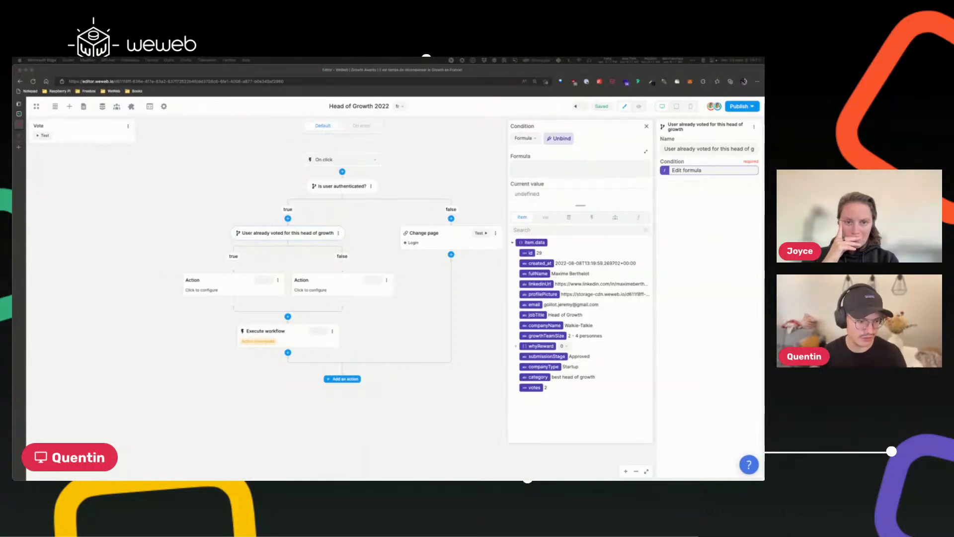
click(529, 173)
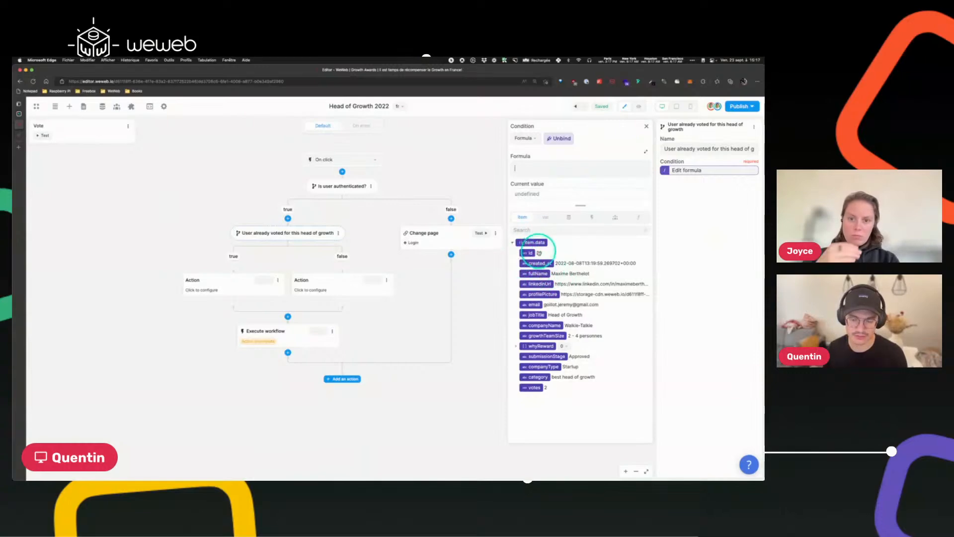
click(531, 173)
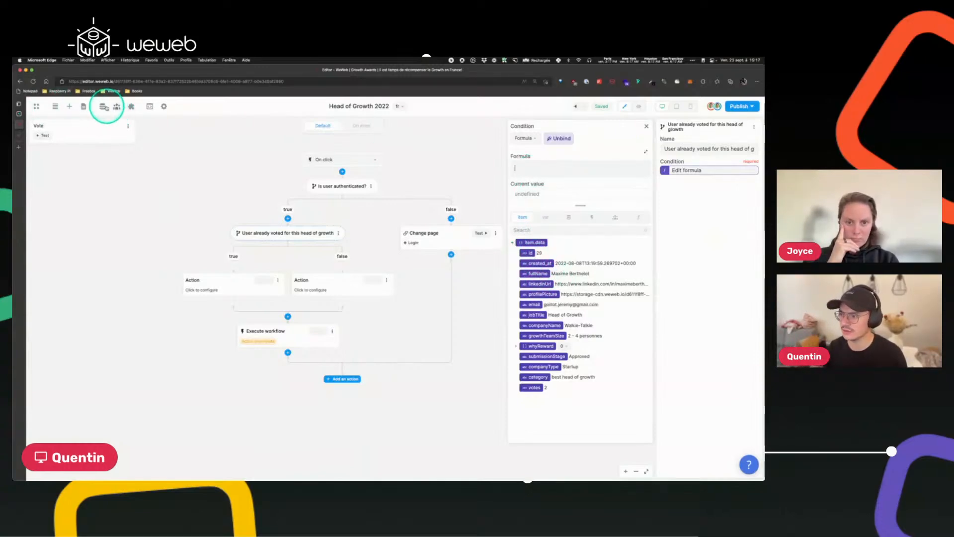
click(104, 106)
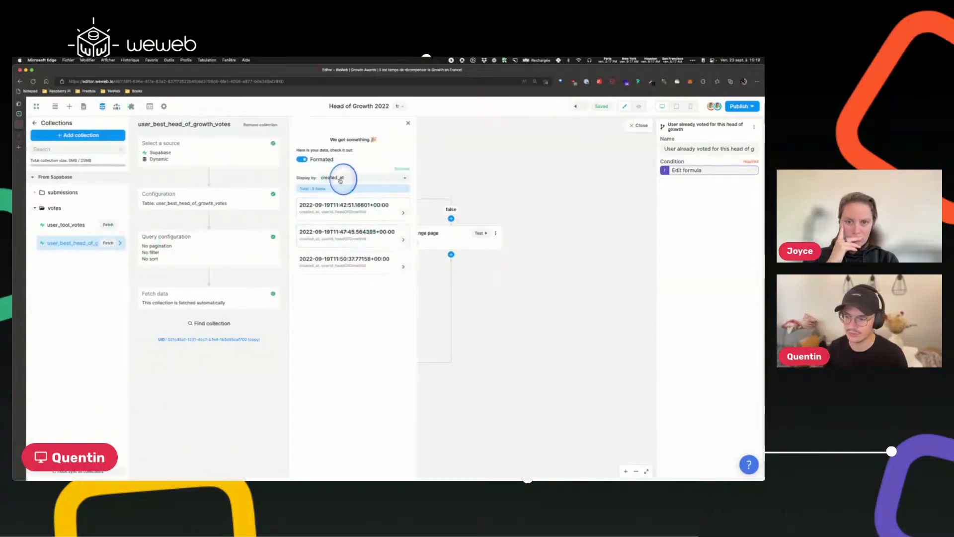
click(340, 180)
click(302, 159)
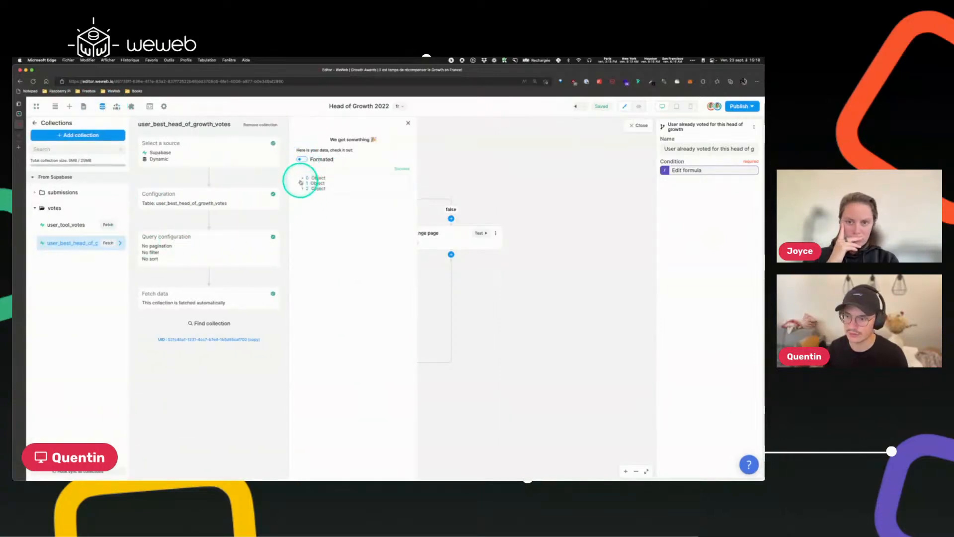
click(304, 177)
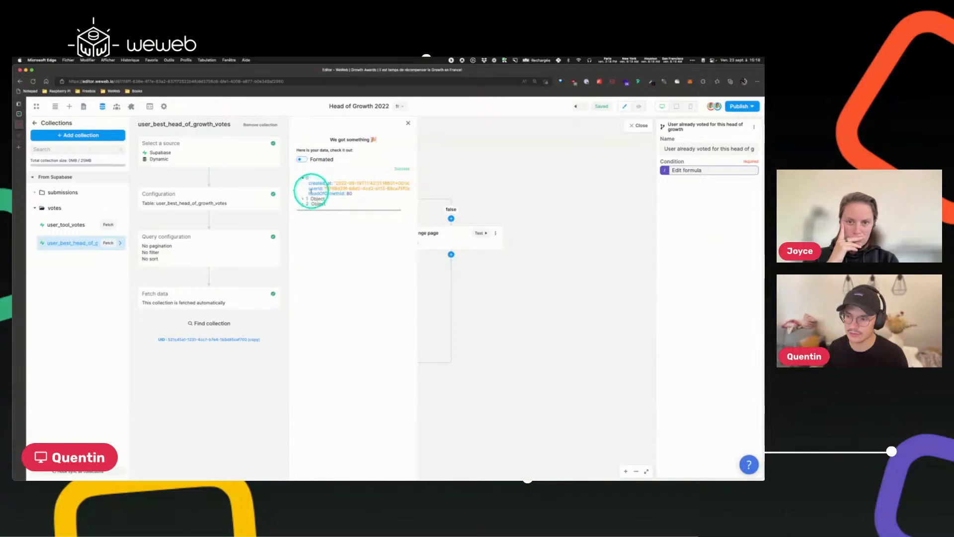
drag(309, 193, 349, 193)
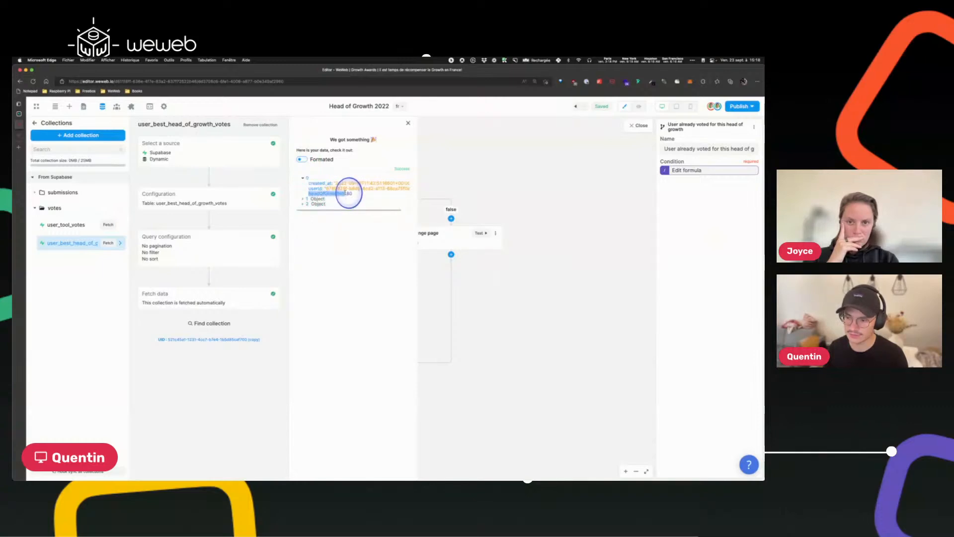
click(408, 123)
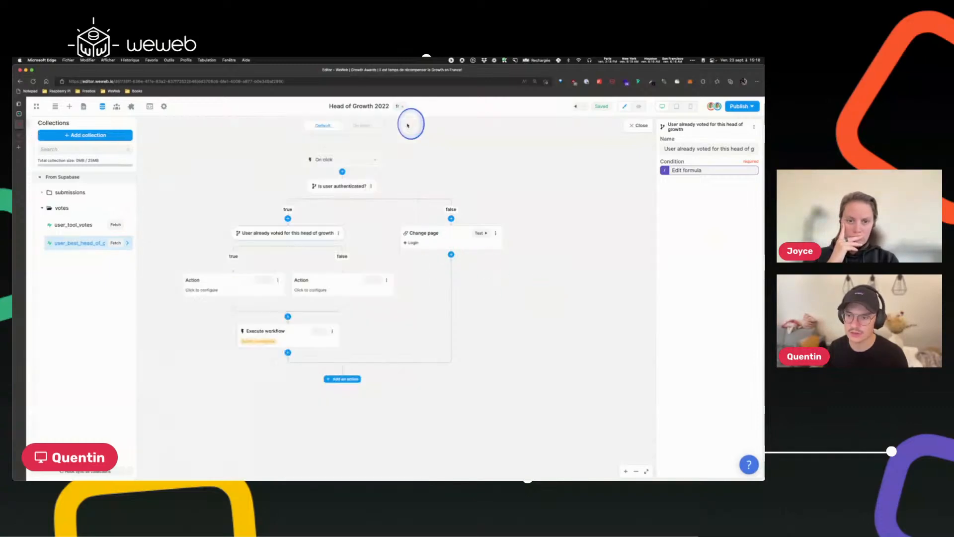
Start the split's condition formula with filterByKey(.
click(298, 231)
click(281, 236)
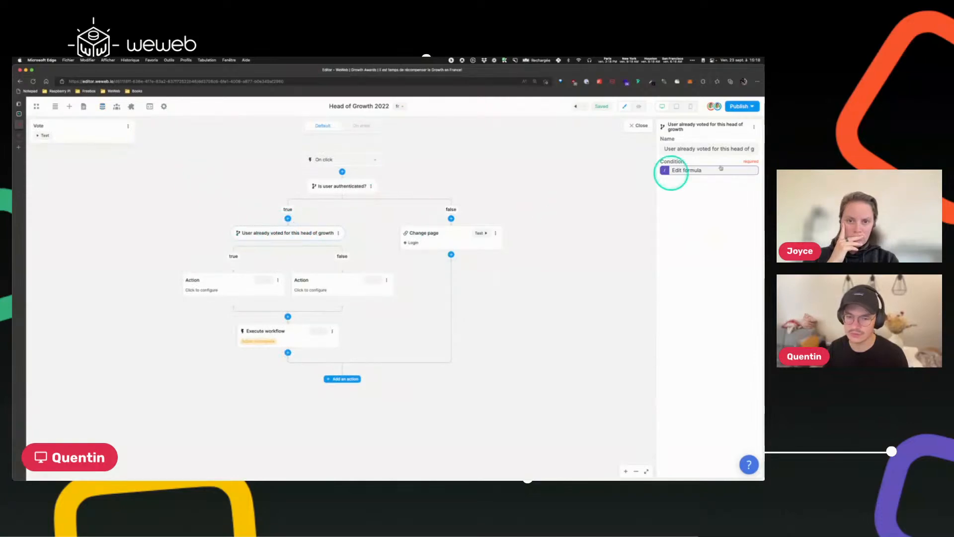
click(693, 170)
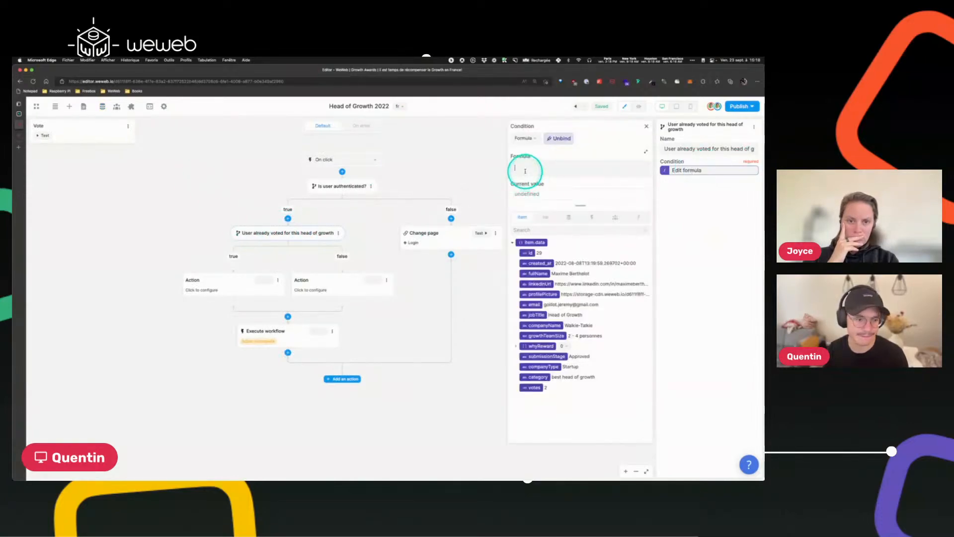
text(f)
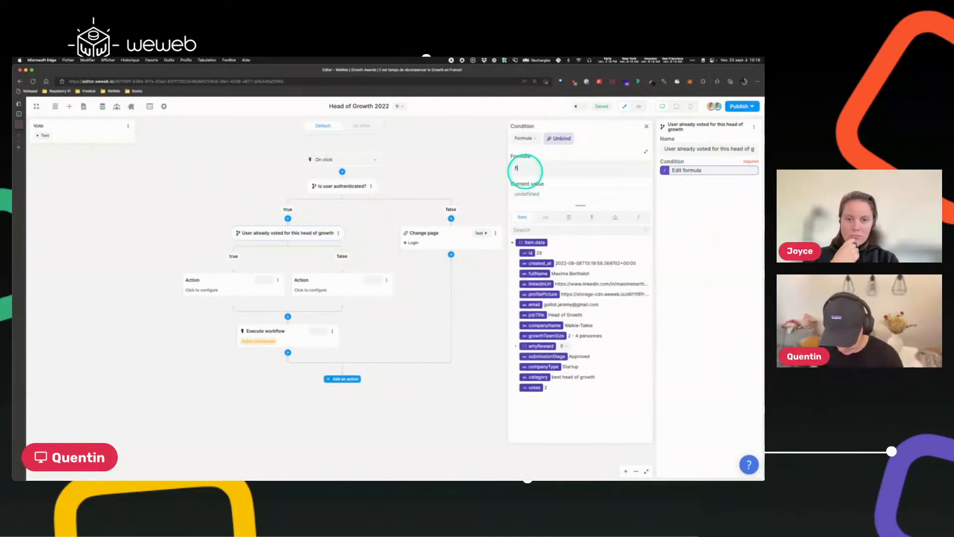
text(ilterby)
key(BackSpace)
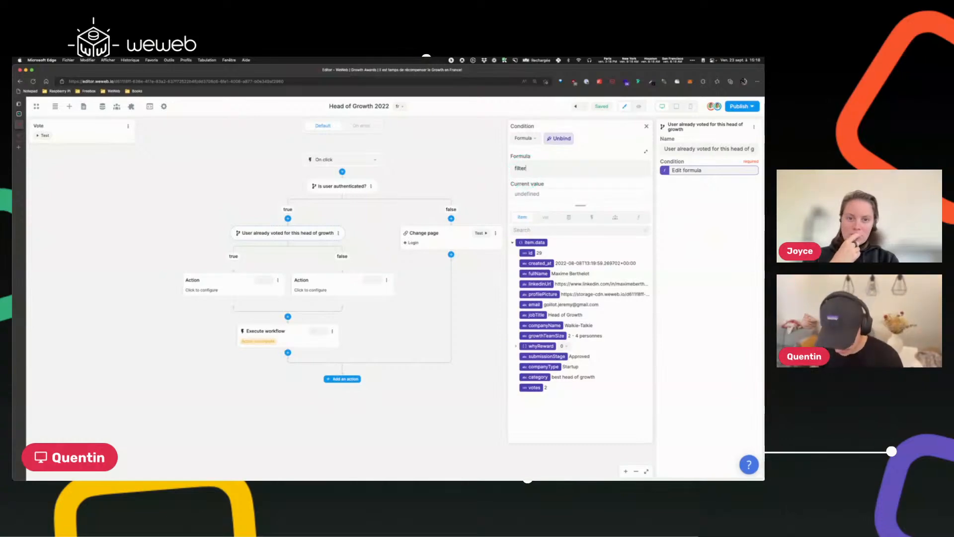
text(ByKey()
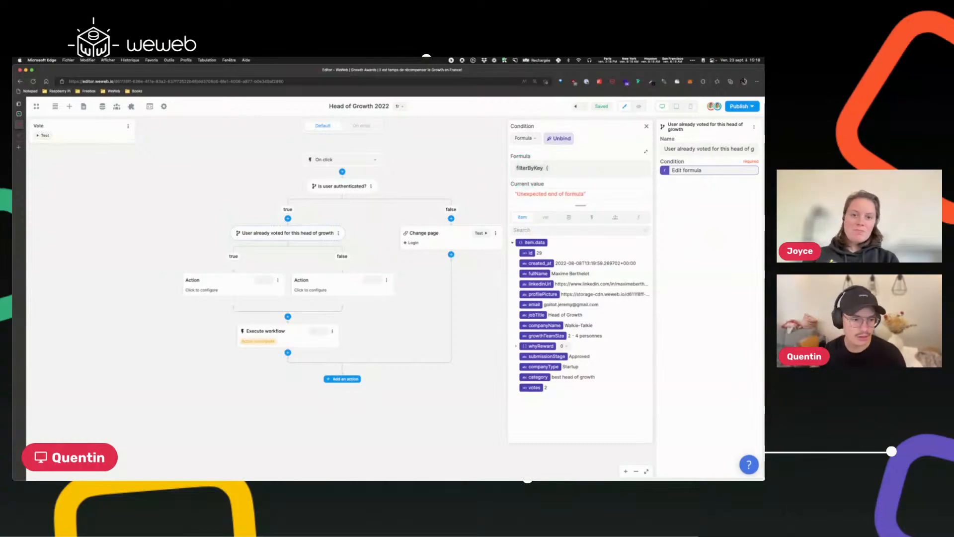
Insert the user_best_head_of_growth_votes collection's data as the first argument of filterByKey.
click(524, 170)
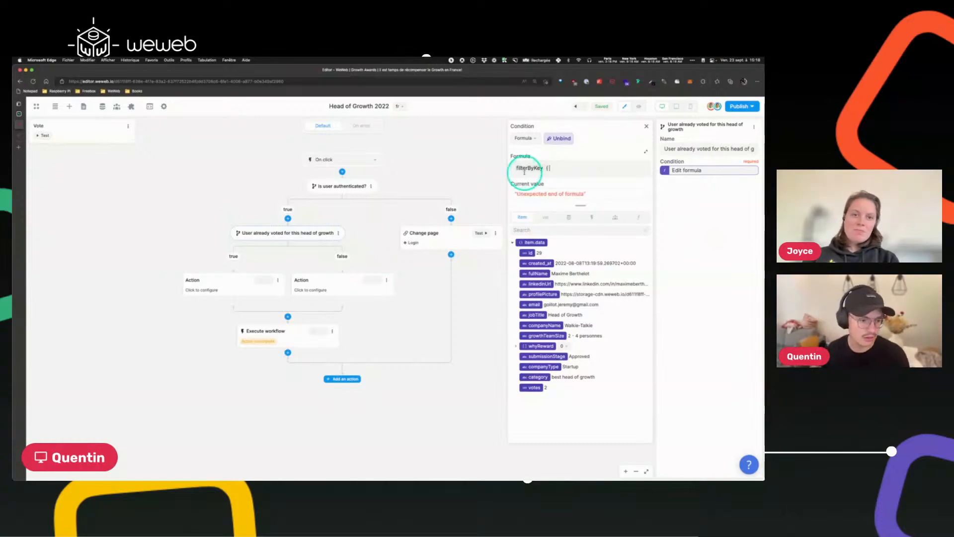
click(569, 217)
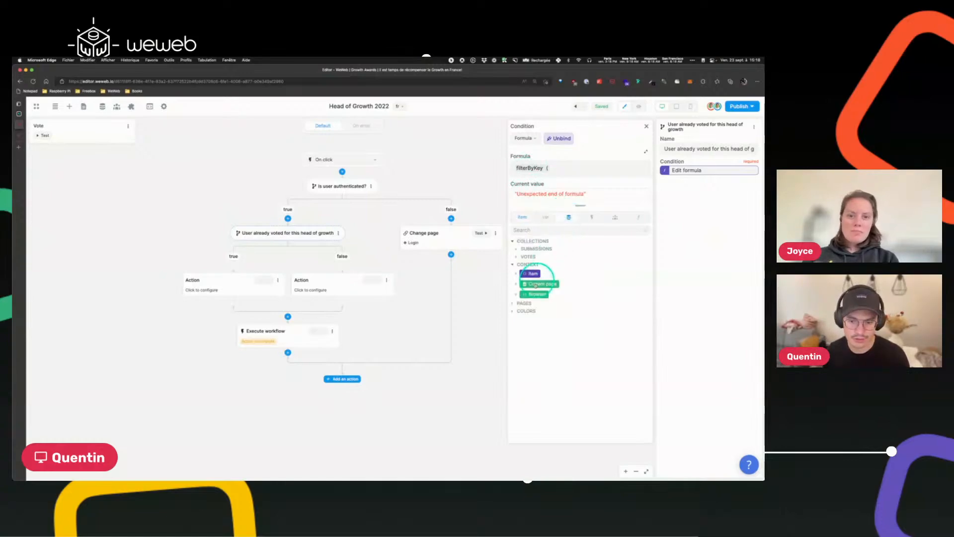
click(517, 257)
click(540, 267)
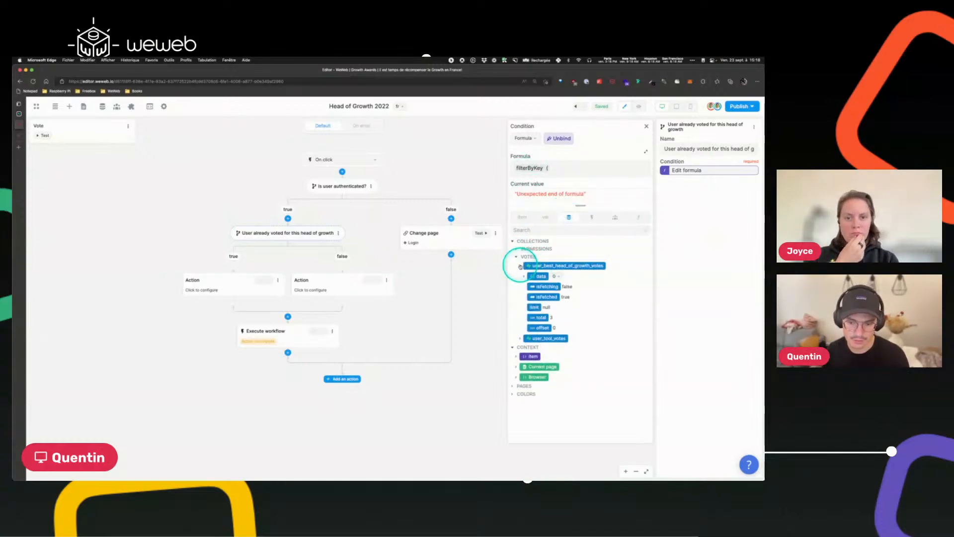
click(539, 277)
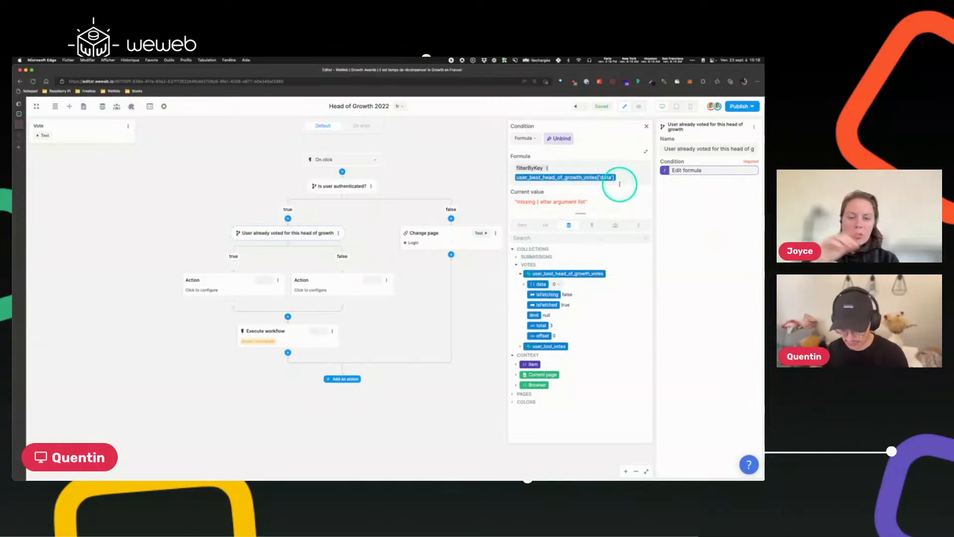
text(,)
Check the vote record's fields and add "headOfGrowthId" as the filter key argument.
click(551, 165)
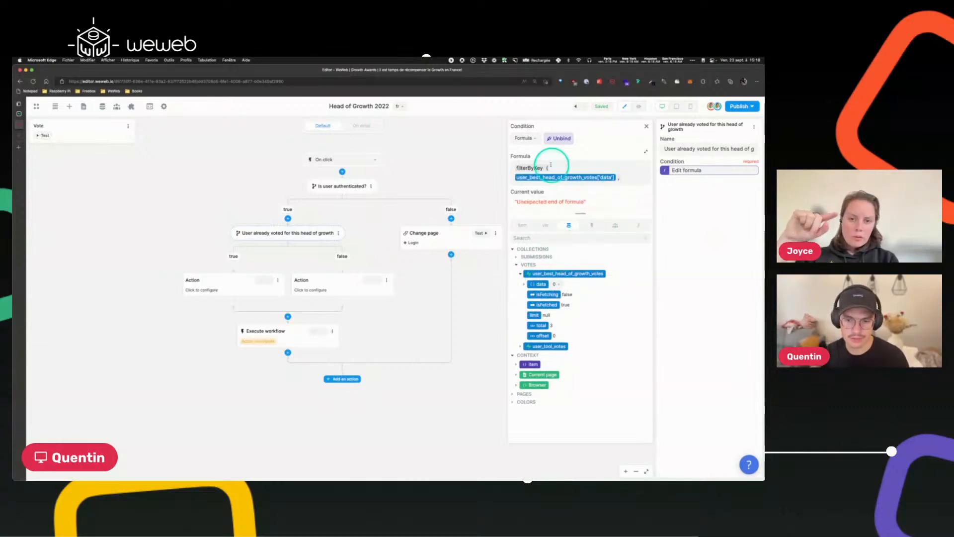
mouse_move(525, 167)
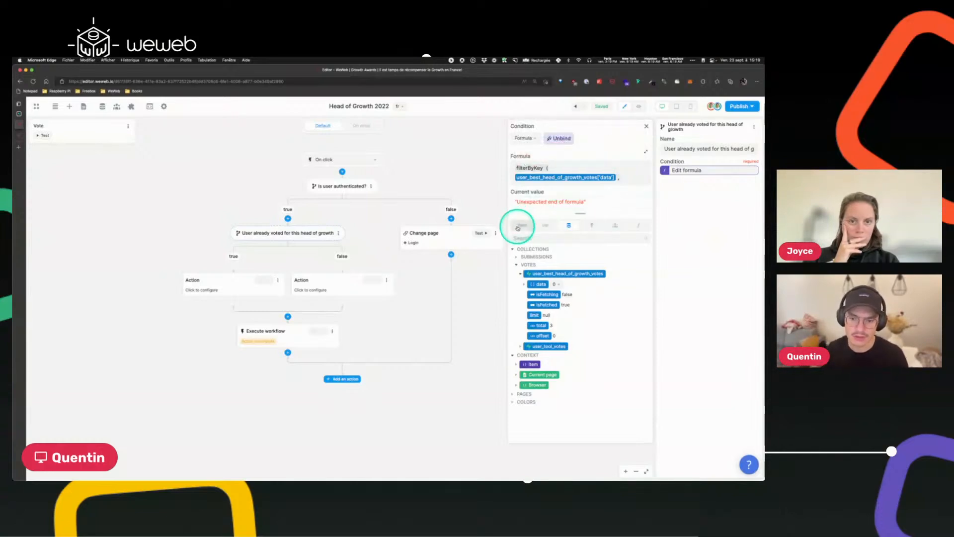
click(525, 223)
click(568, 225)
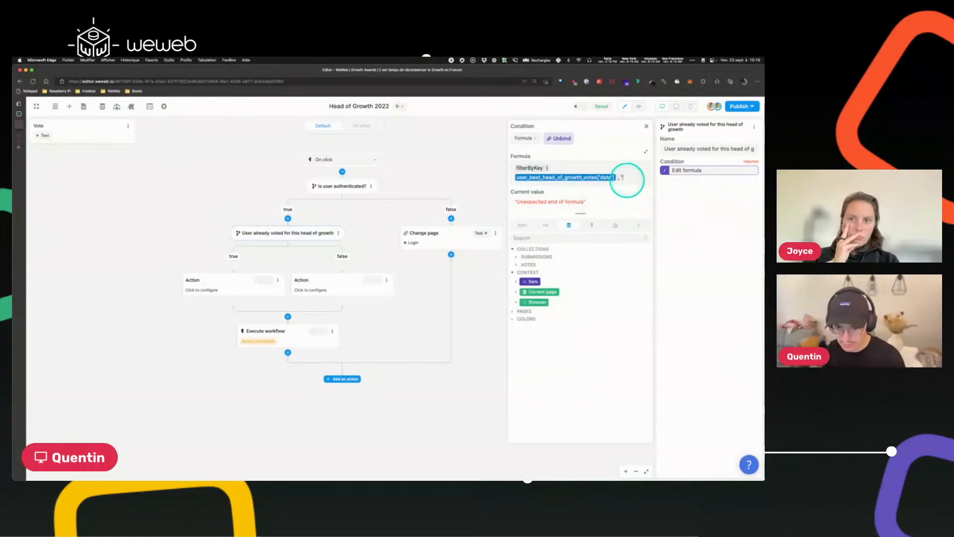
click(517, 265)
click(521, 273)
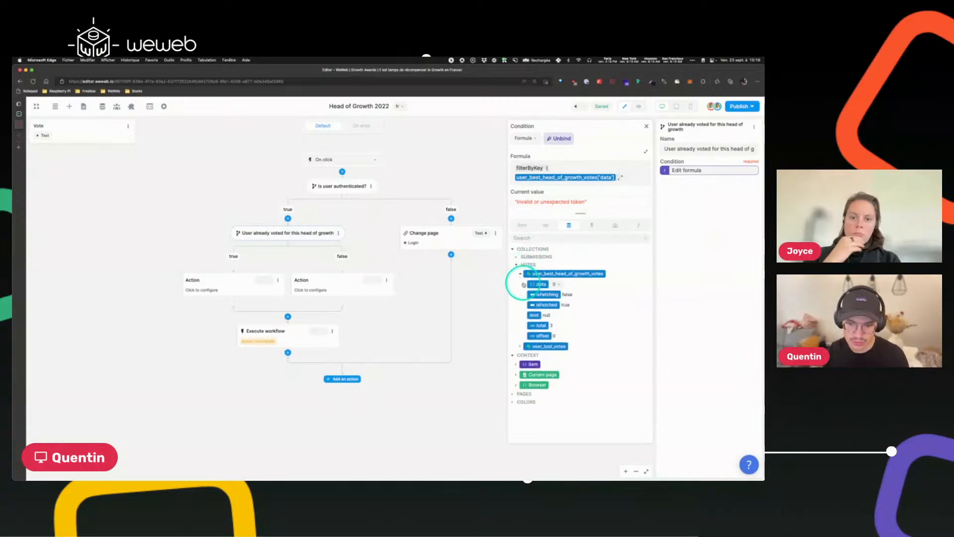
click(523, 283)
click(528, 294)
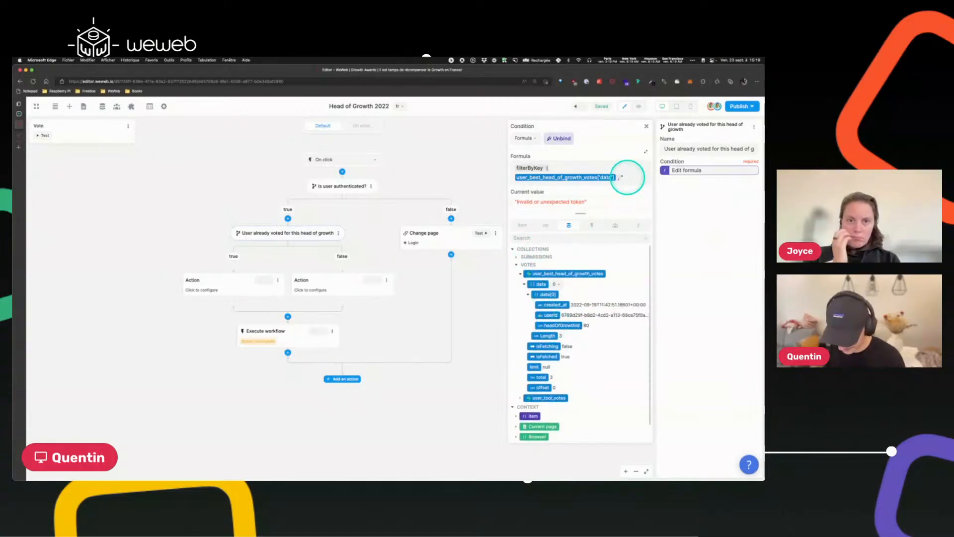
text(headOfGrow)
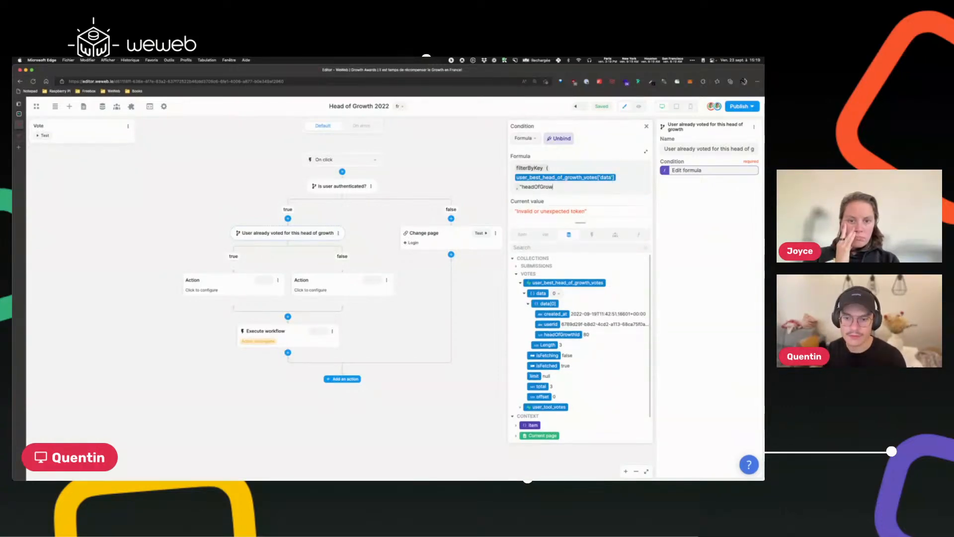
text(thId" ,)
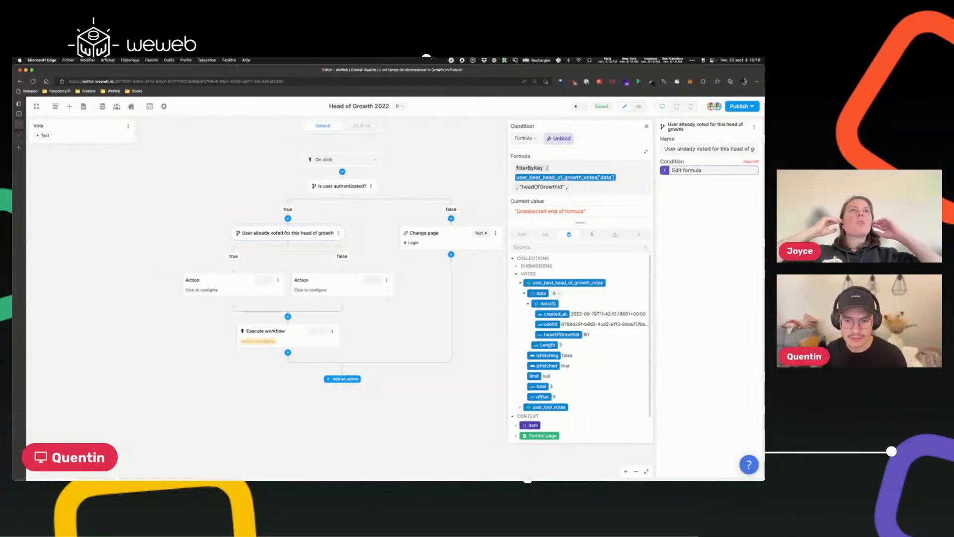
Add the current item's data id as the filter value, close the parenthesis, and expand the current value to inspect it.
click(522, 233)
click(523, 272)
click(623, 198)
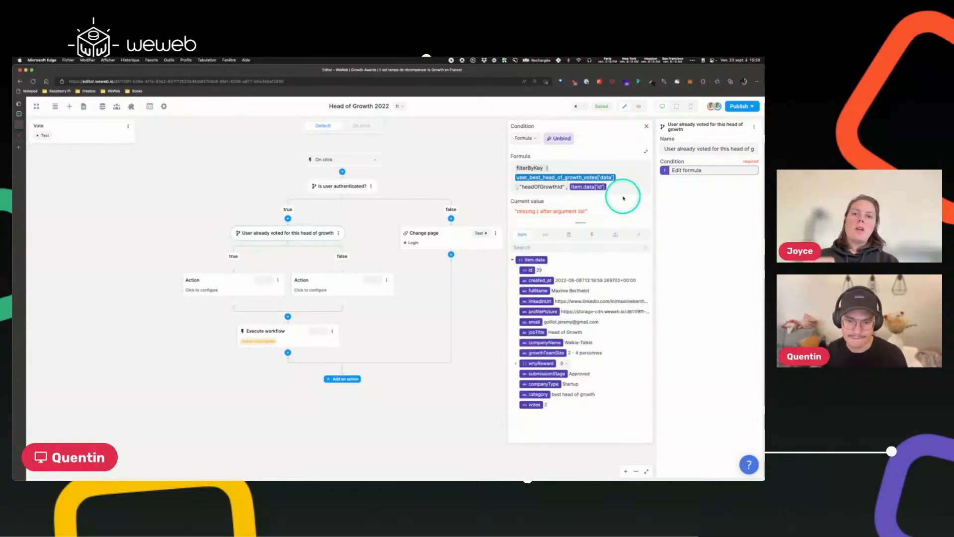
text())
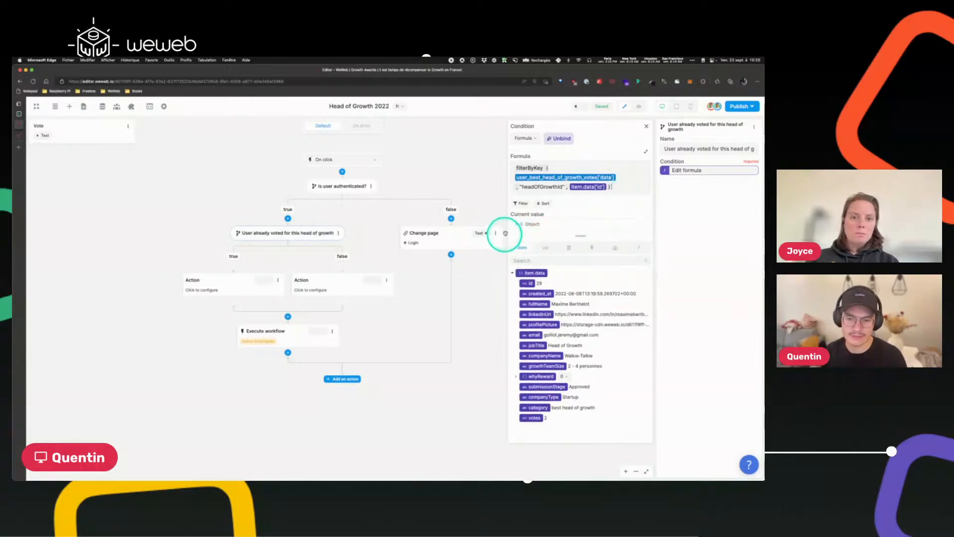
click(518, 224)
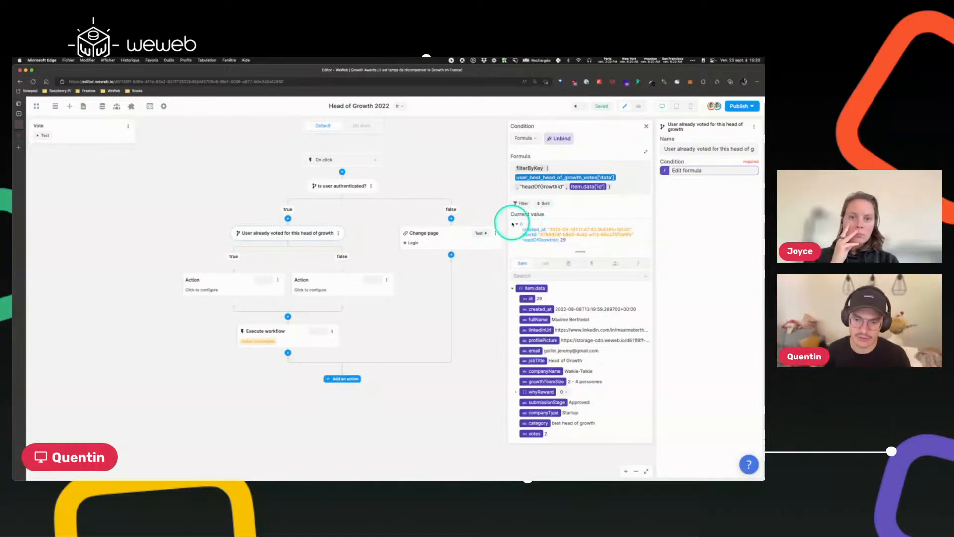
click(517, 224)
click(517, 224)
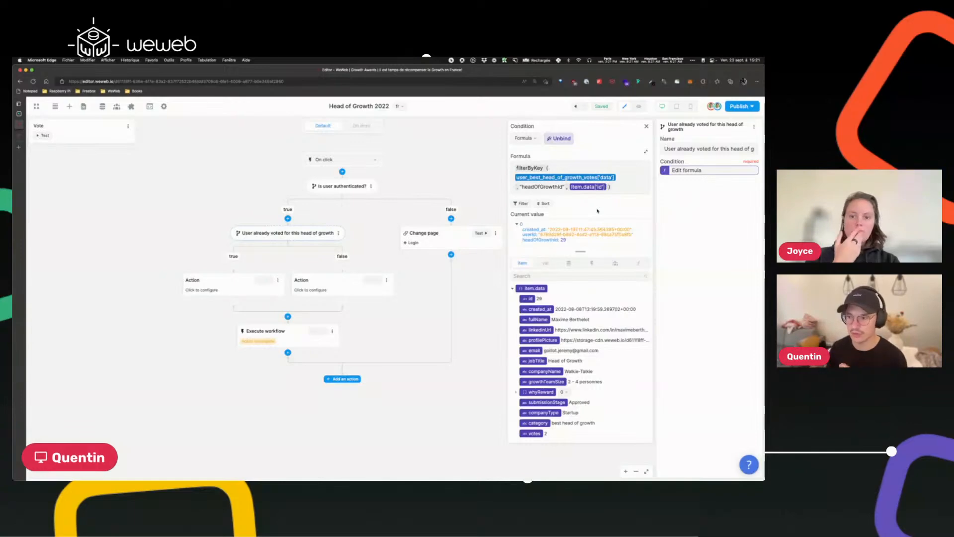
Wrap the filterByKey expression in length( ) and compare it with > 0.
click(282, 228)
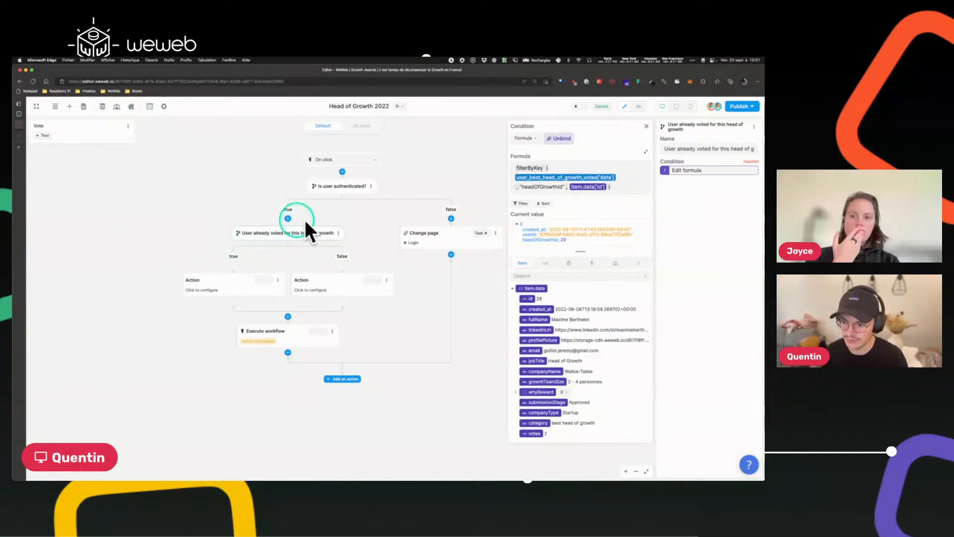
click(512, 167)
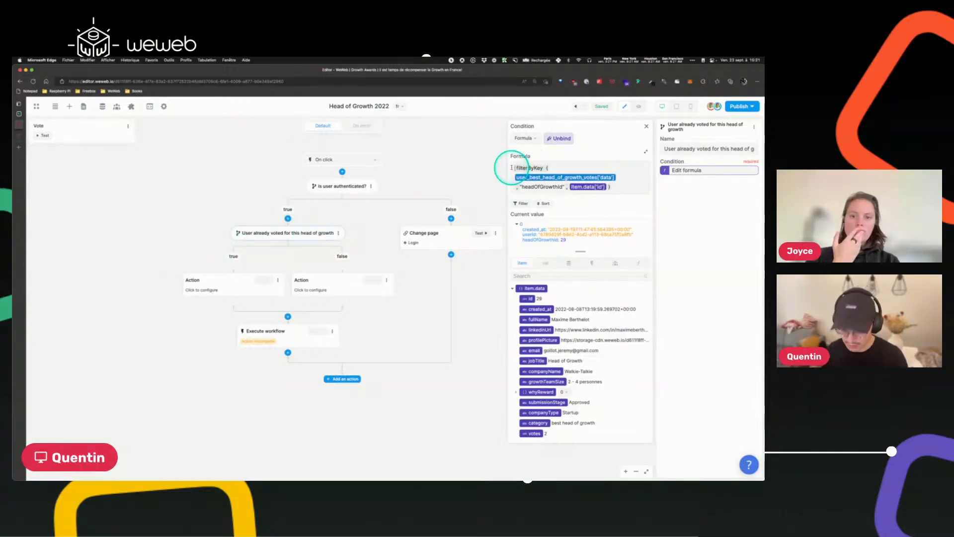
text(length()
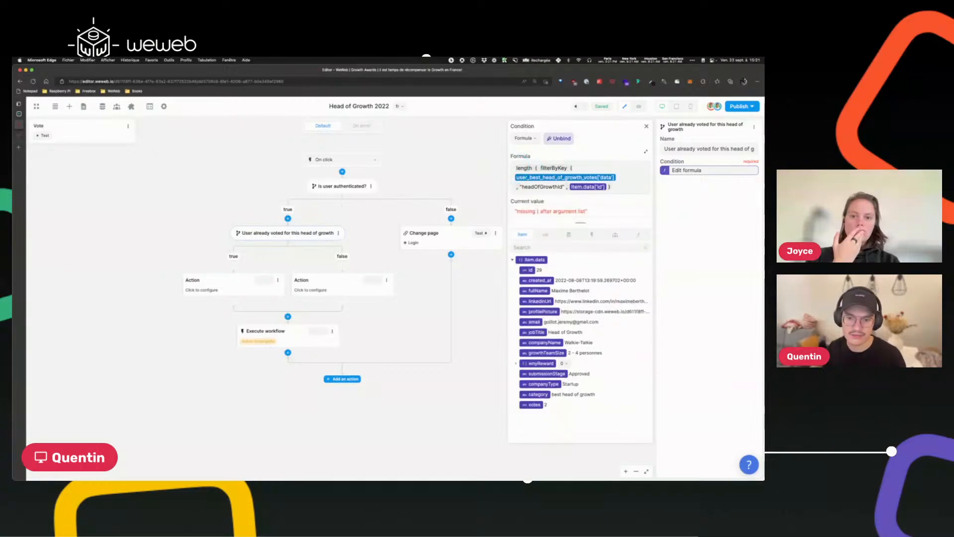
click(621, 184)
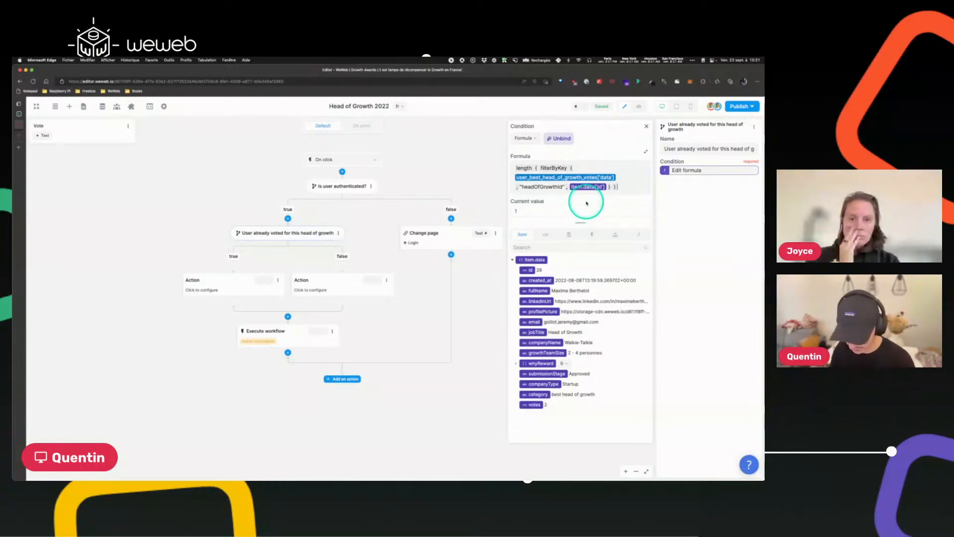
text(>0)
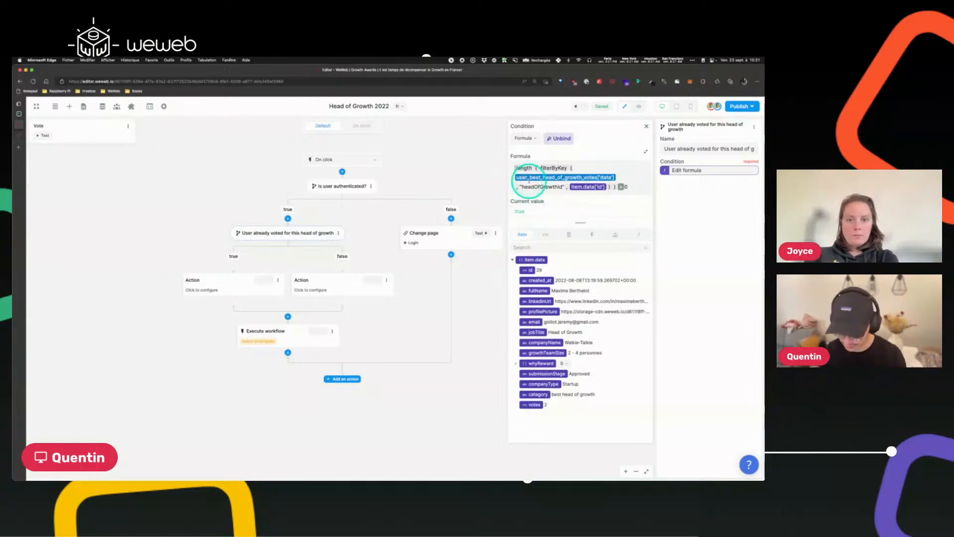
Wrap the comparison in if( ) returning true when matched and false otherwise.
text(if ()
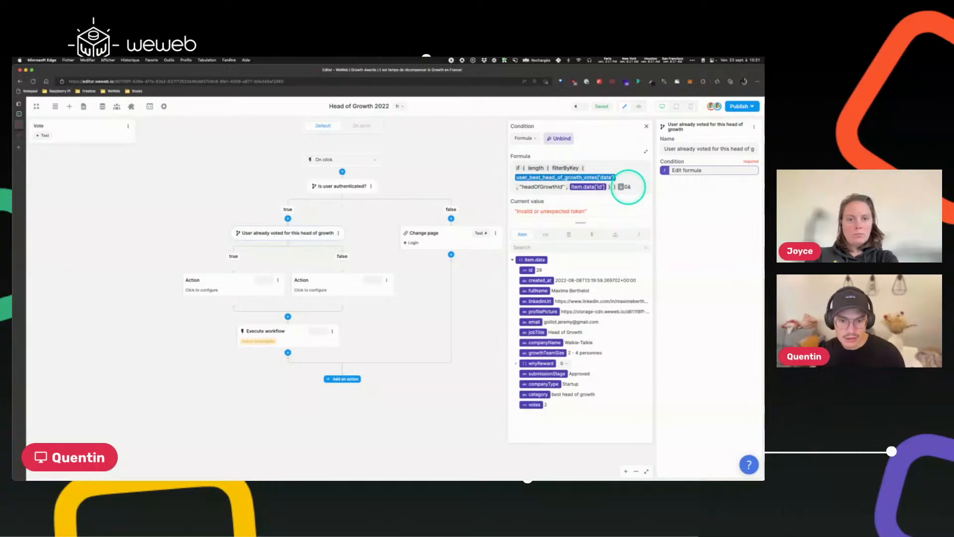
key(BackSpace)
text(, )
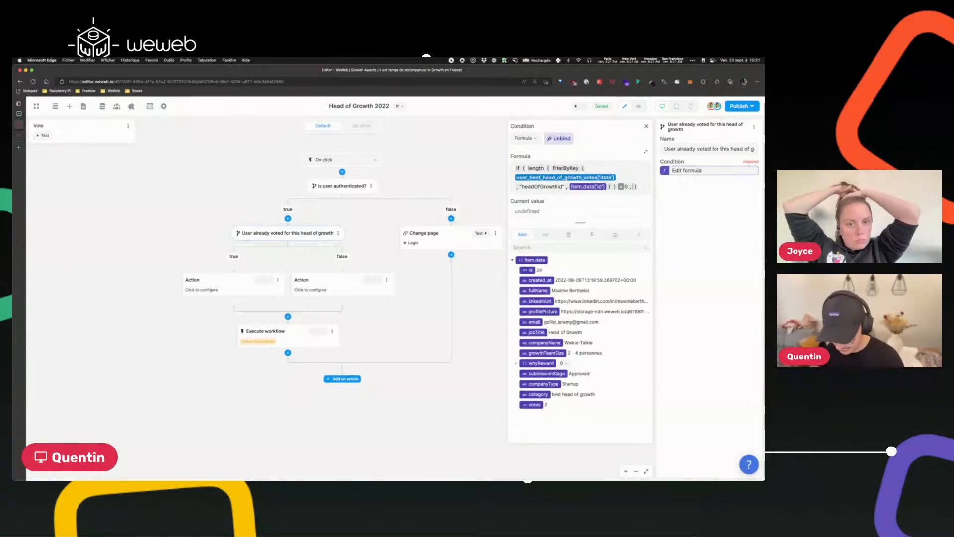
text(true , [)
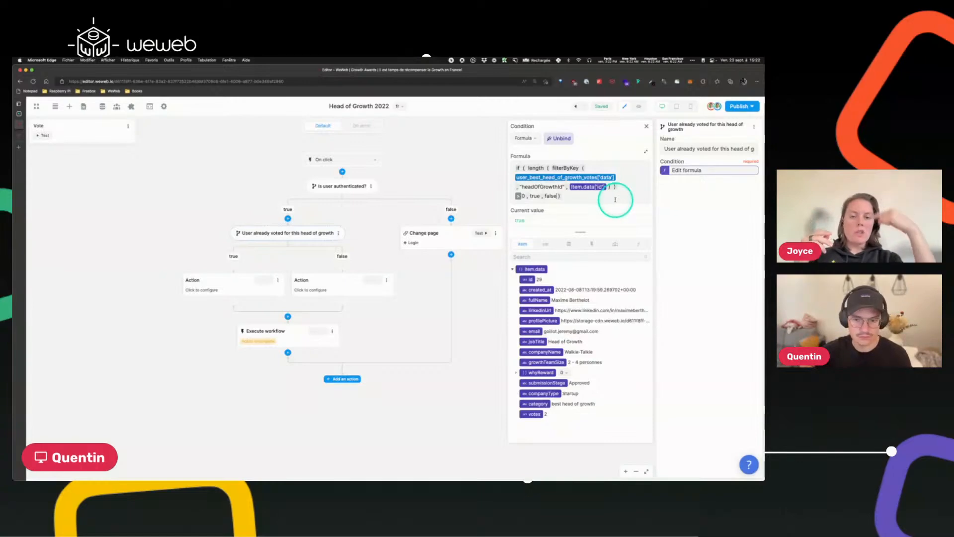
Switch the condition to JavaScript and break the generated code into separate lines.
click(524, 138)
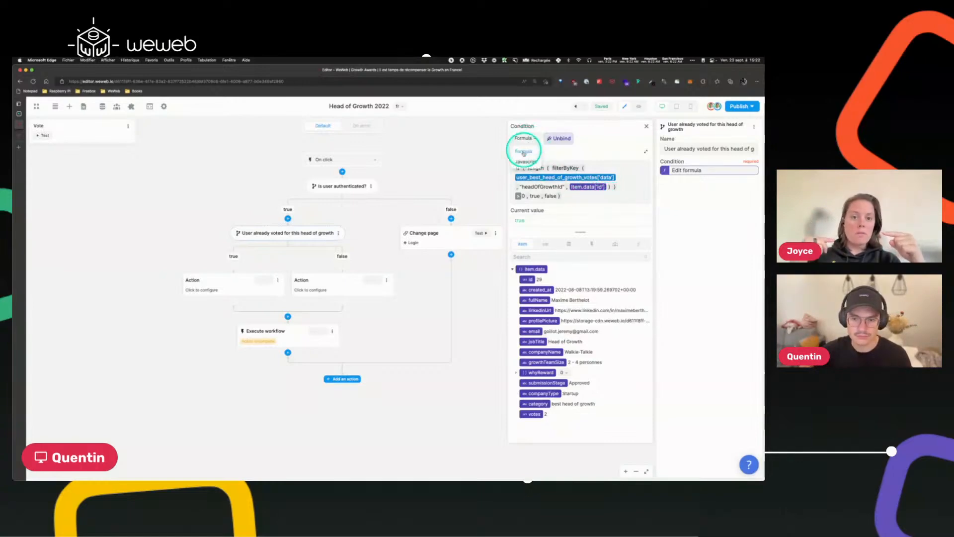
triple_click(574, 201)
key(super+c)
click(527, 161)
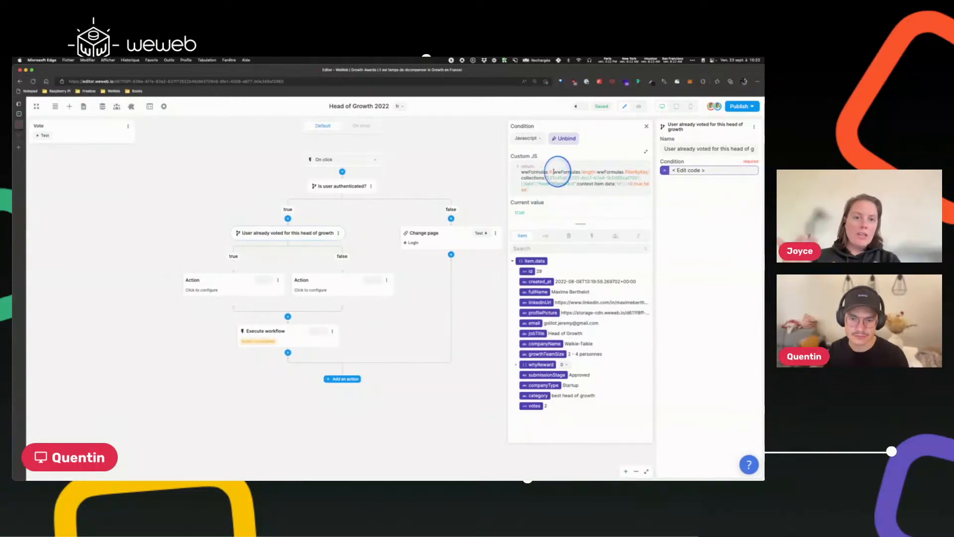
key(Return)
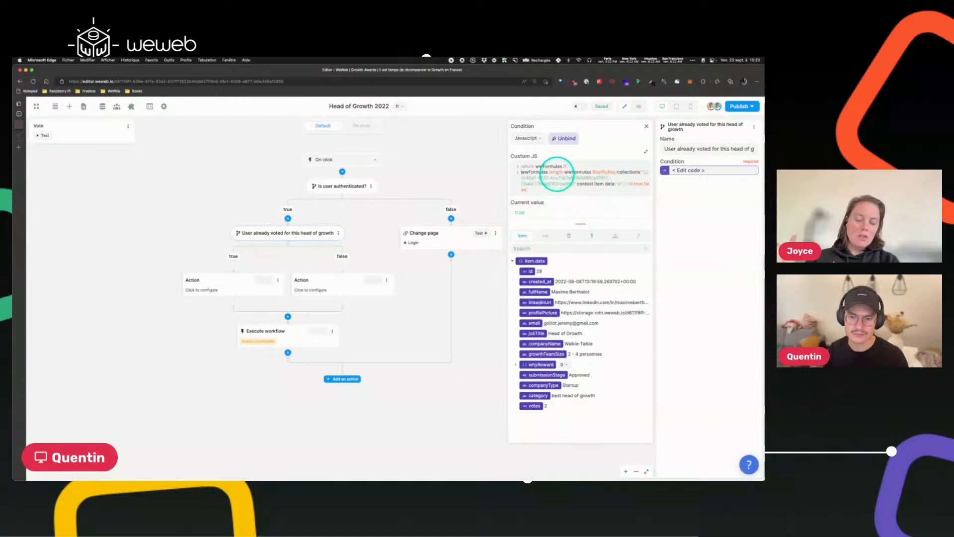
click(563, 172)
key(Return)
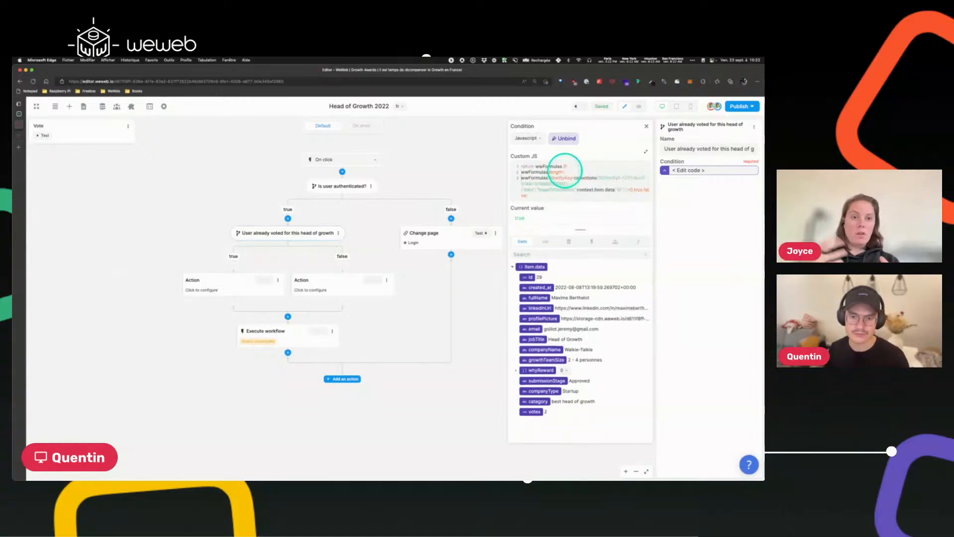
click(576, 177)
key(Return)
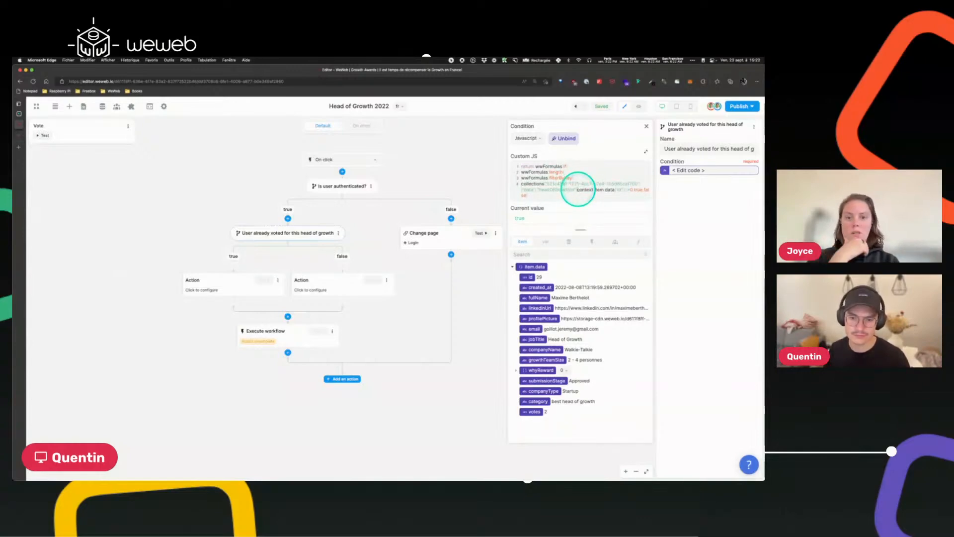
click(578, 190)
key(Return)
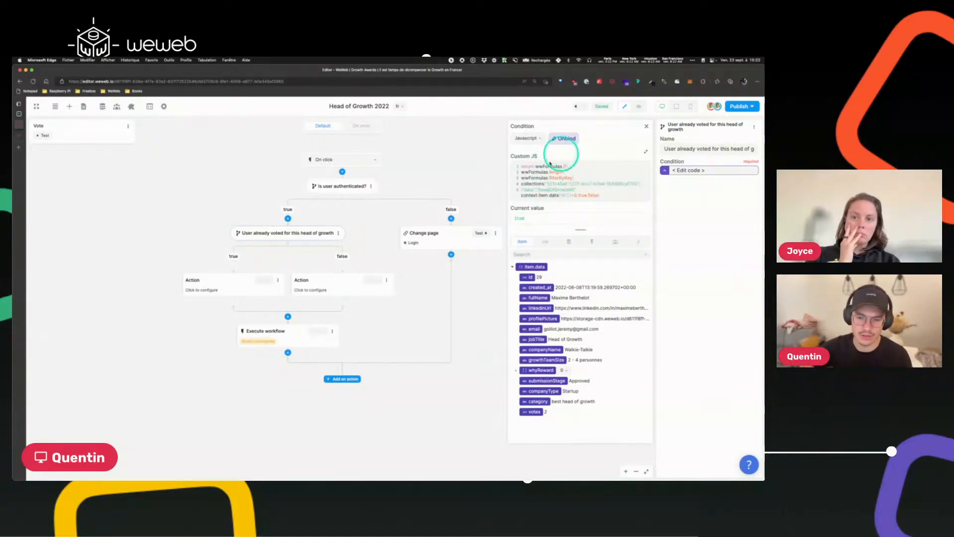
Switch the condition back to Formula mode and paste the if formula back in.
click(526, 139)
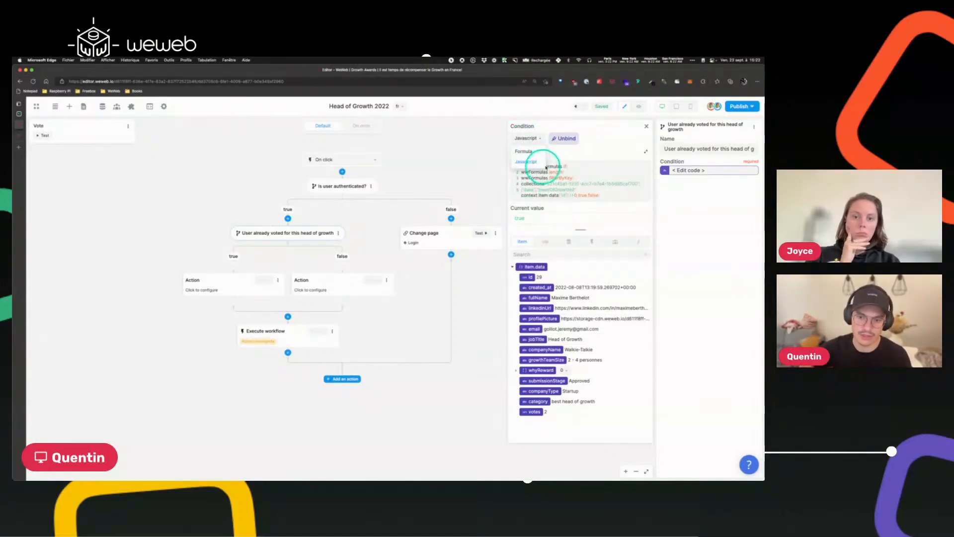
click(522, 138)
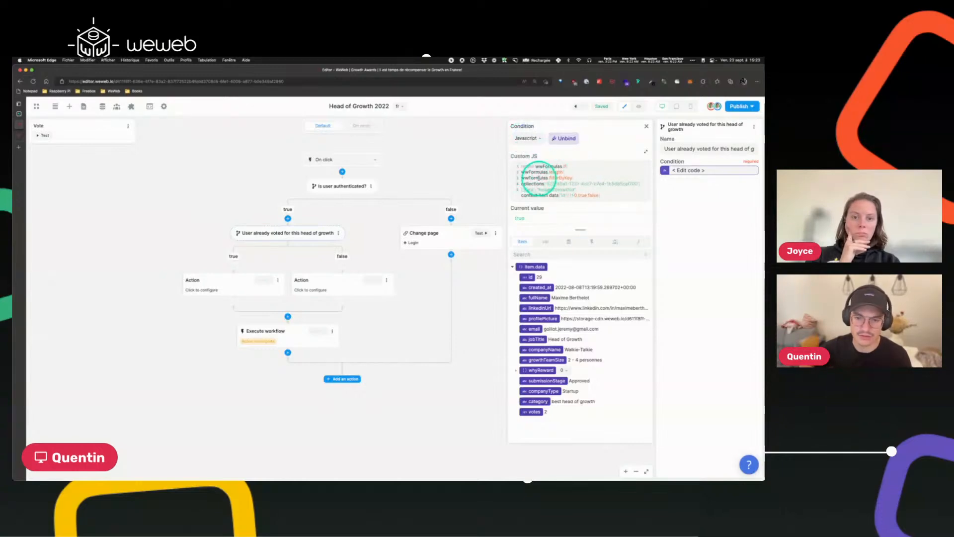
click(525, 139)
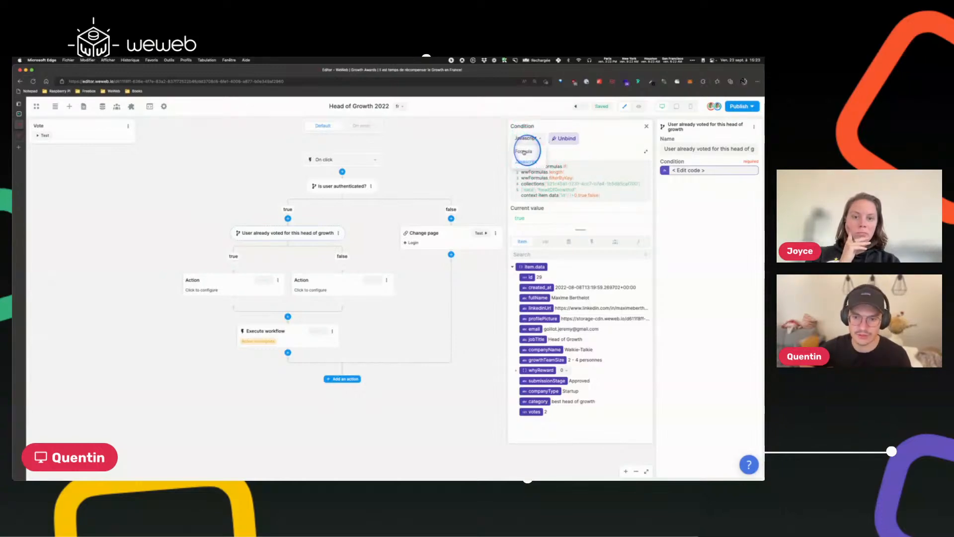
click(522, 146)
key(super+v)
click(600, 216)
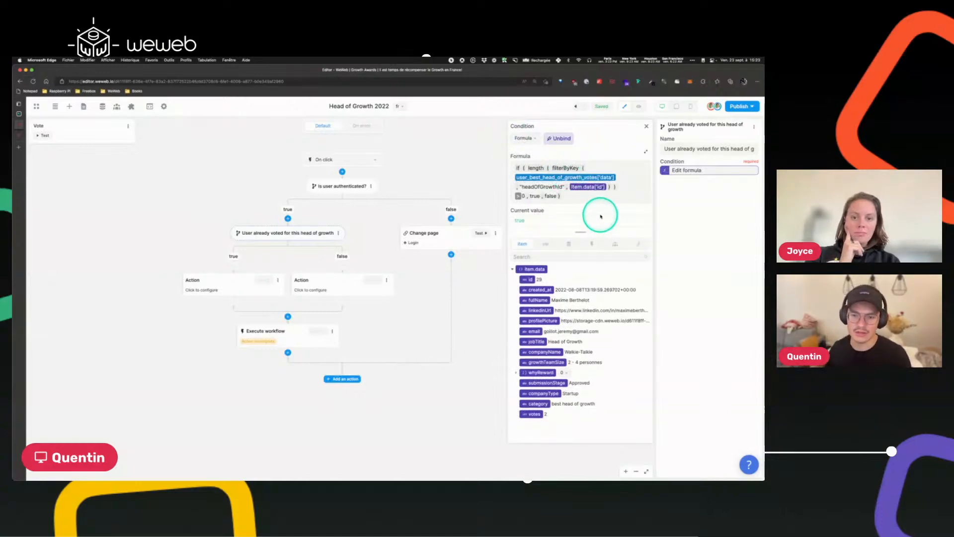
Close the condition formula and rename the true-branch action to Downvote.
click(647, 125)
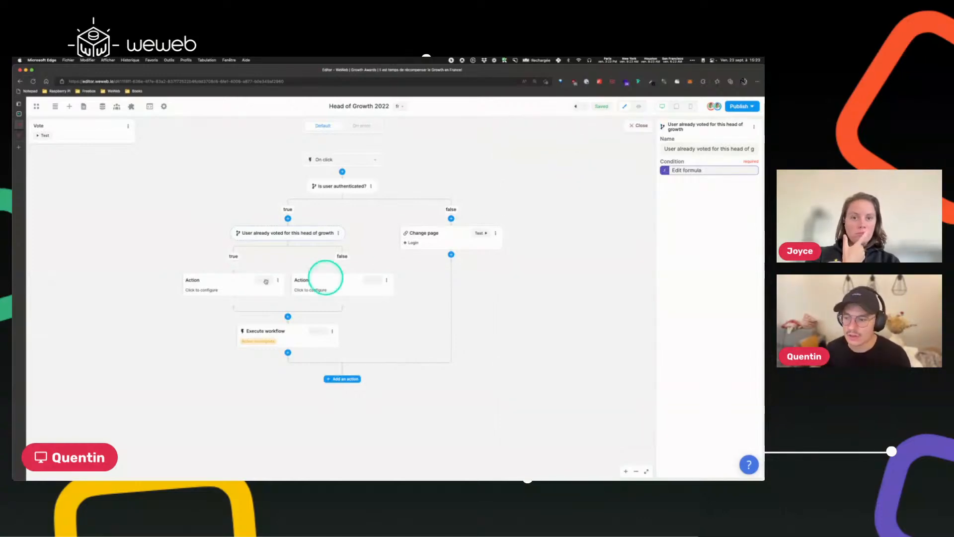
click(217, 285)
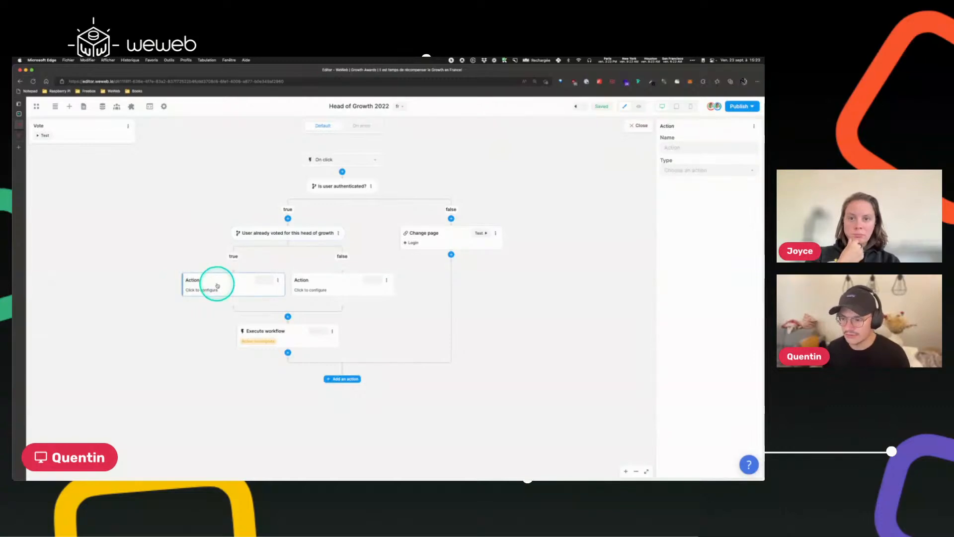
click(690, 147)
text(D)
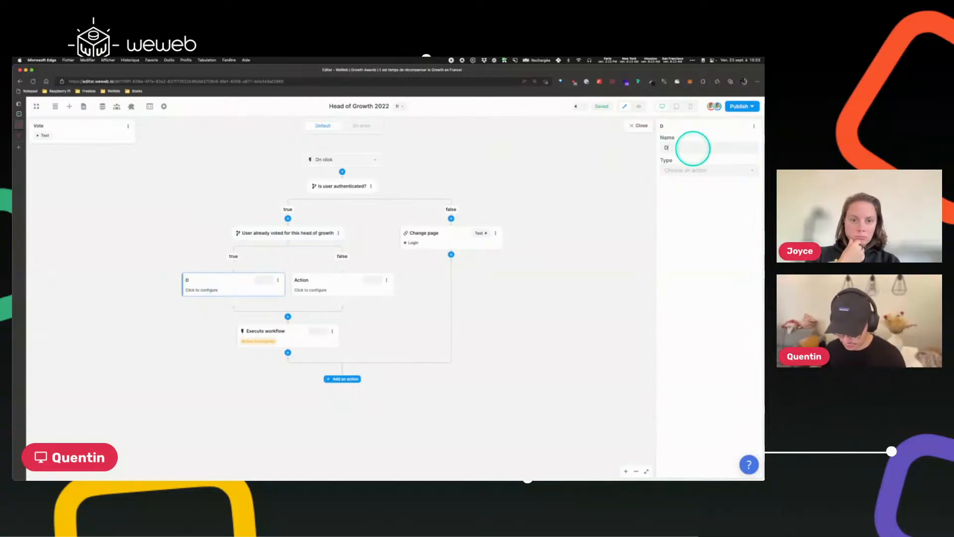
text(ownvote)
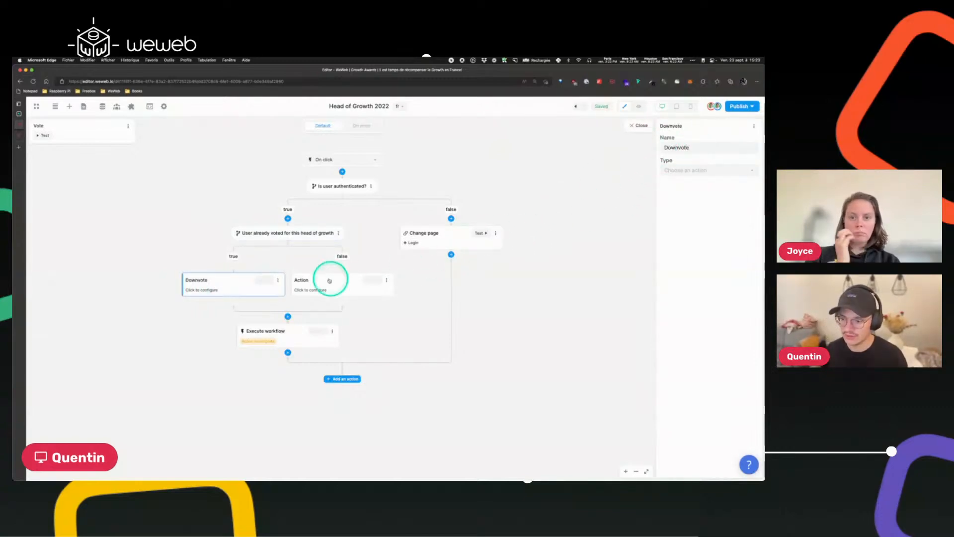
Rename the false-branch action to Upvote.
click(329, 281)
click(690, 148)
text(U)
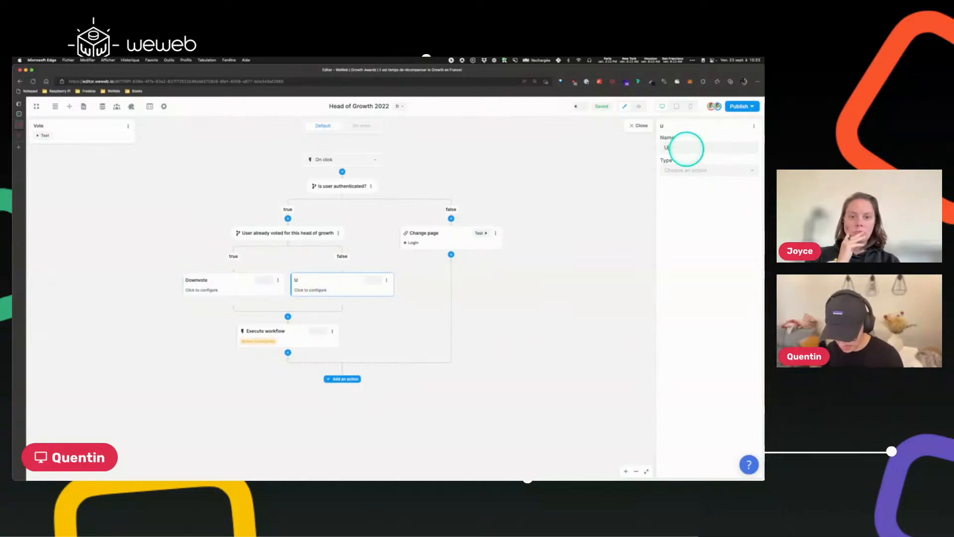
text(pvote)
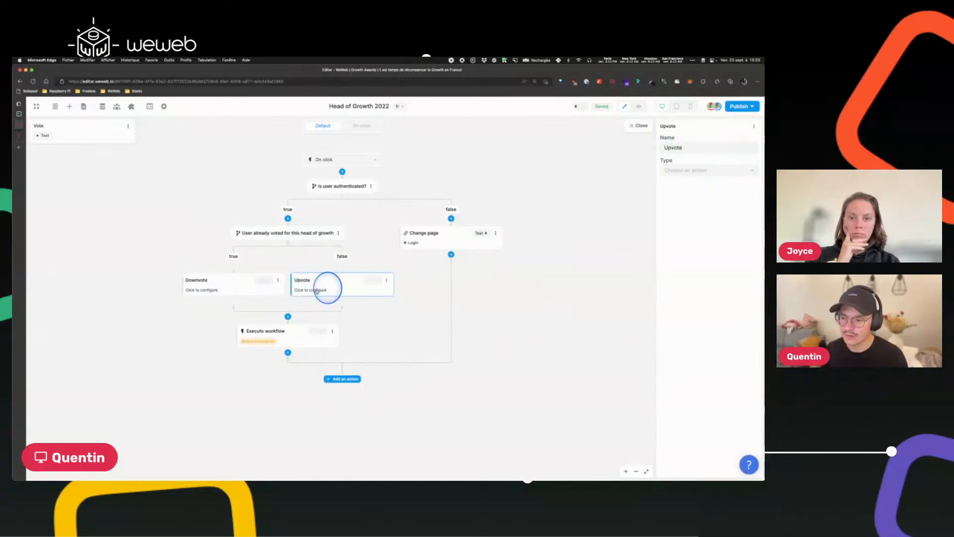
Set the Downvote action to a Supabase Delete on the user_best_head_of_growth_votes table.
click(215, 288)
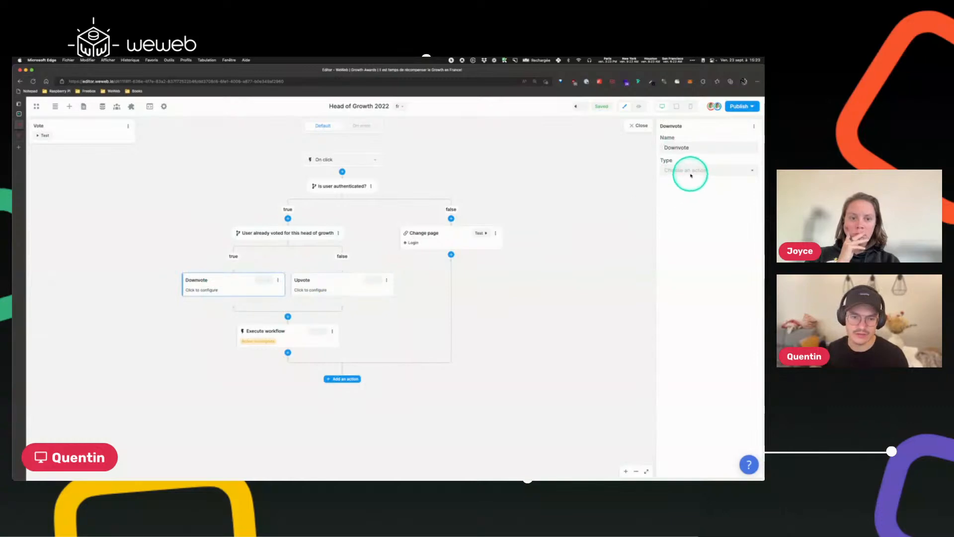
click(691, 172)
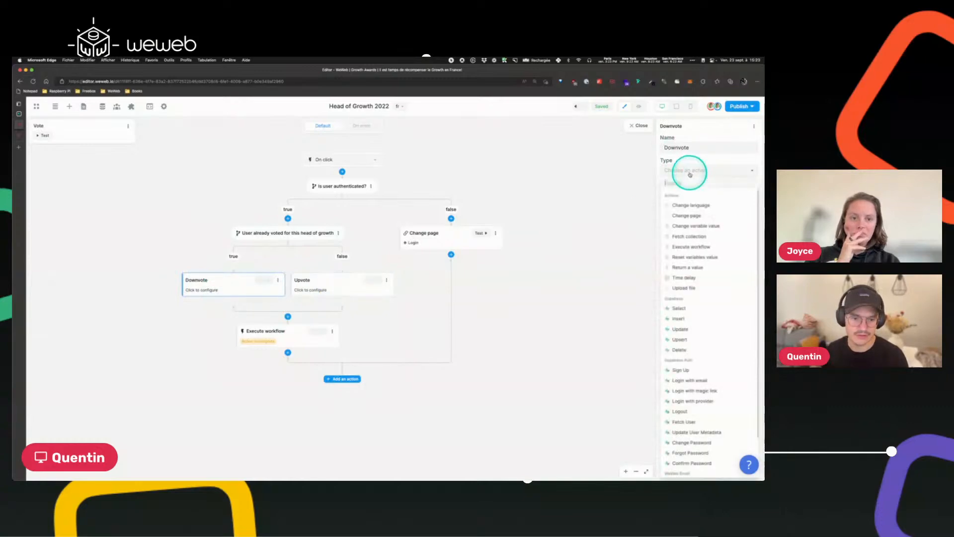
click(681, 350)
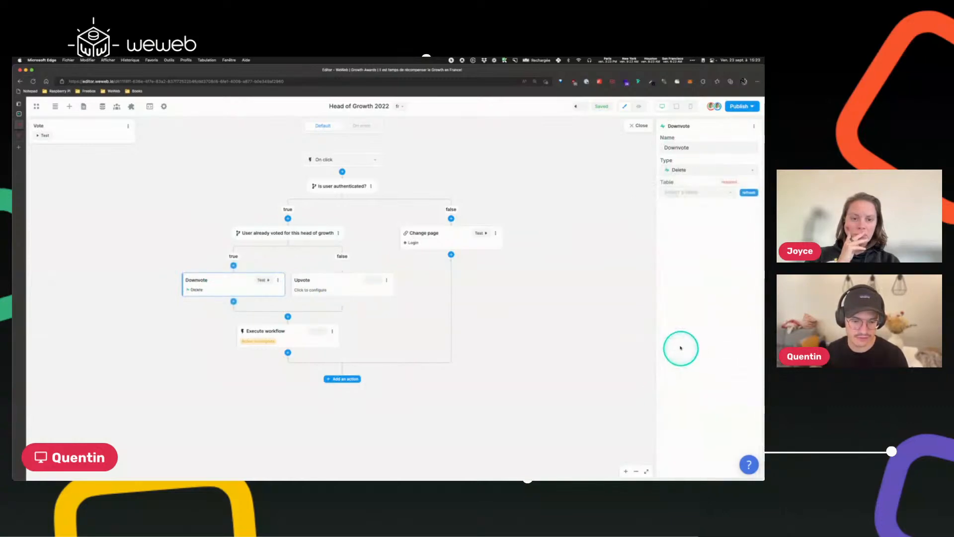
click(667, 194)
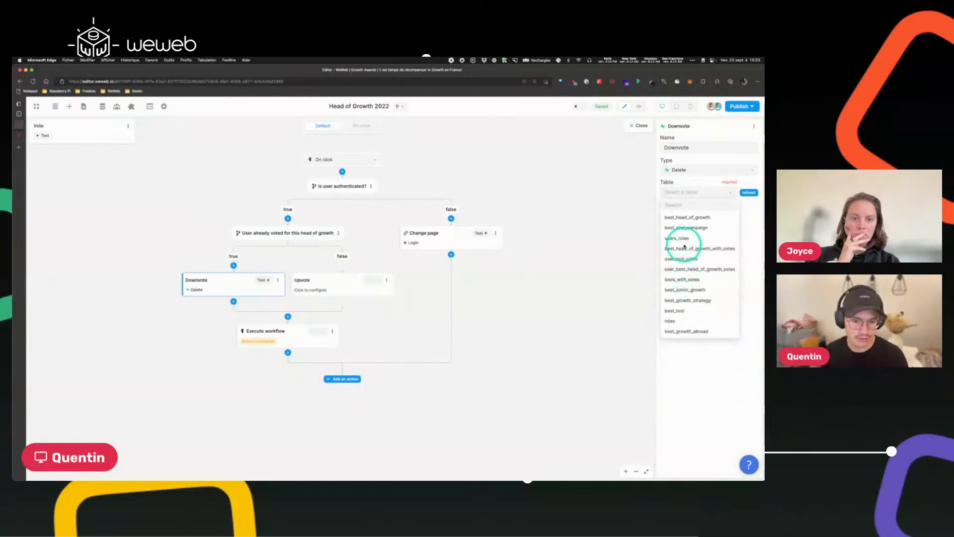
click(683, 269)
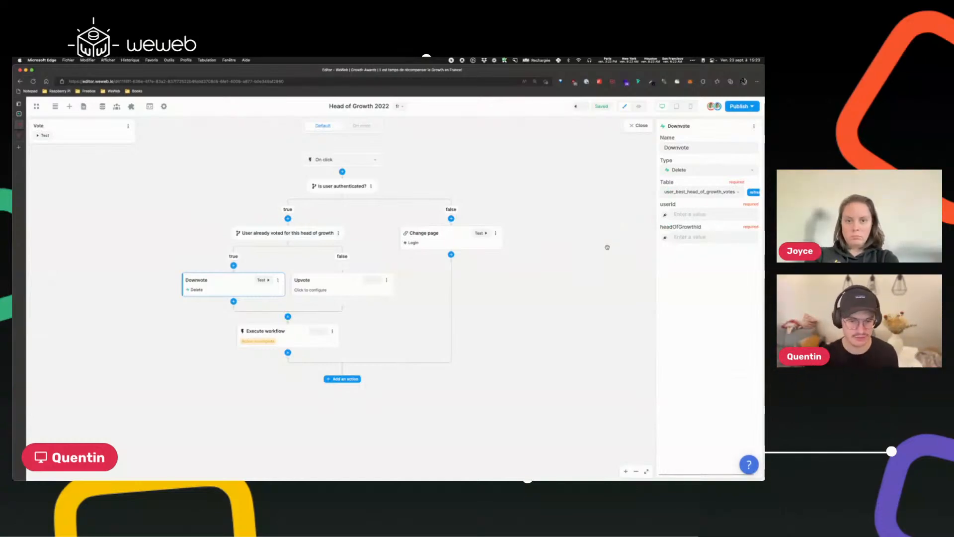
Bind the Downvote userId field to the Supabase Auth user's id.
click(665, 214)
click(613, 218)
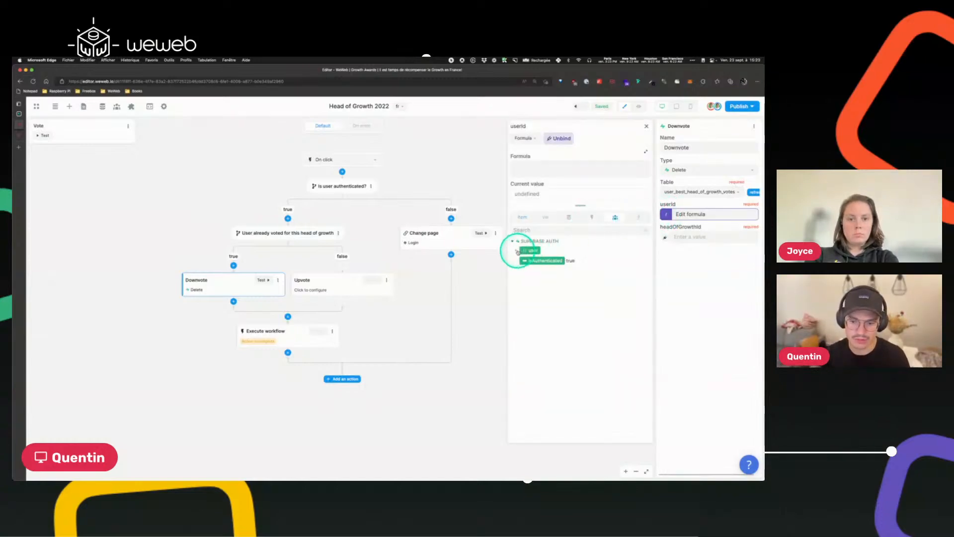
click(528, 251)
click(534, 261)
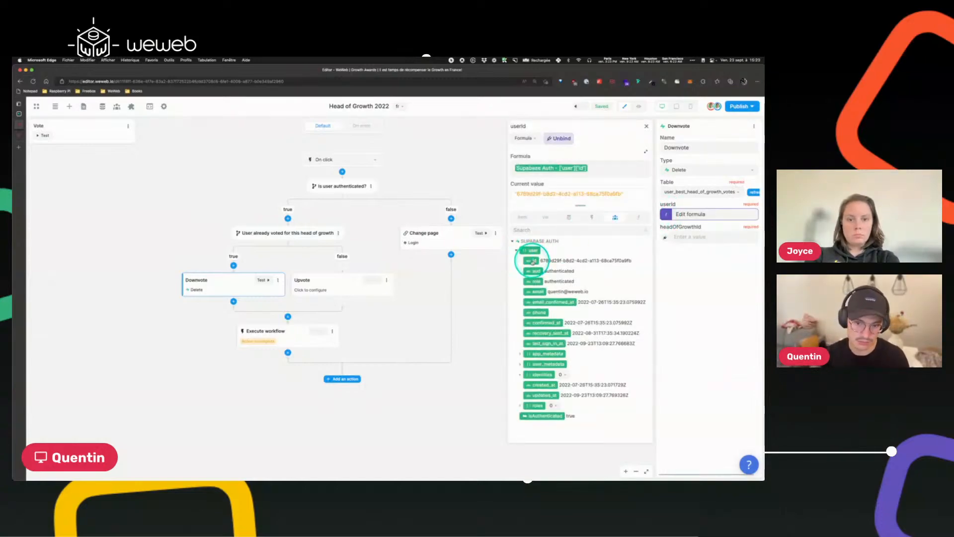
click(645, 126)
Bind the Downvote headOfGrowthId field to the item's data id.
click(665, 237)
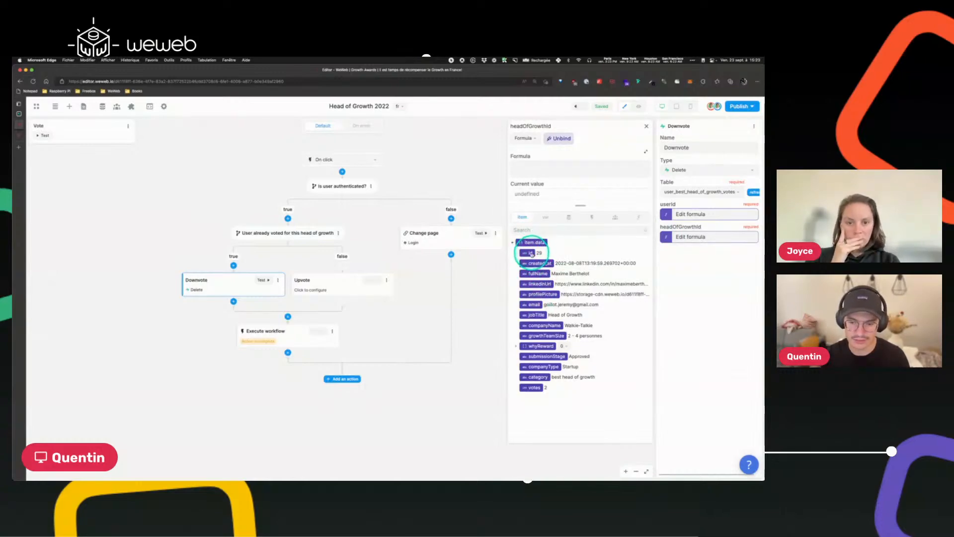
click(529, 253)
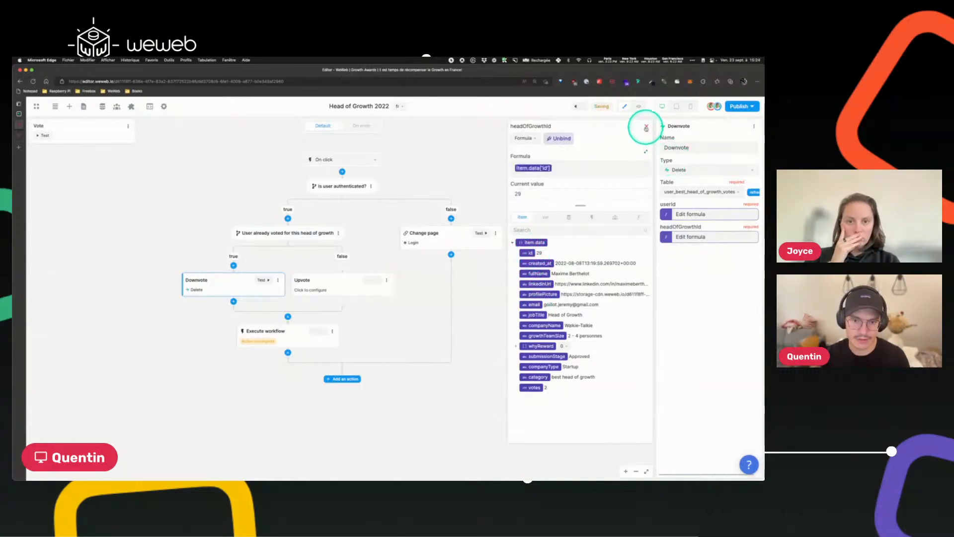
click(646, 127)
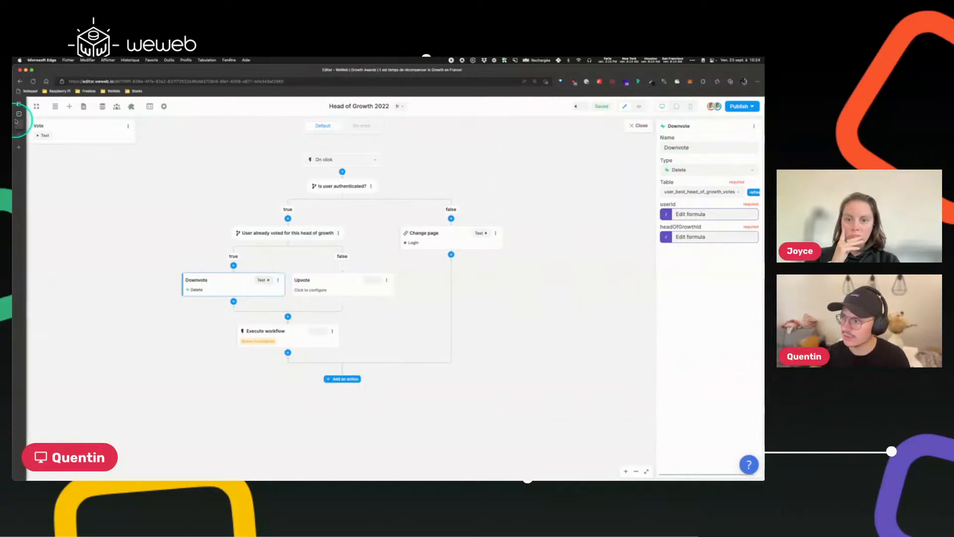
Check the votes table in Supabase and test the Downvote action.
mouse_move(20, 113)
click(50, 113)
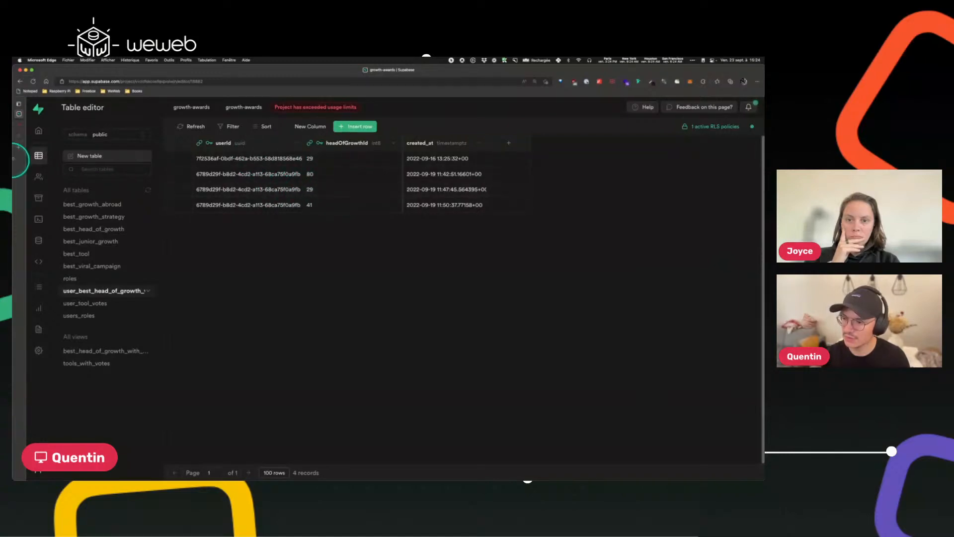
click(19, 126)
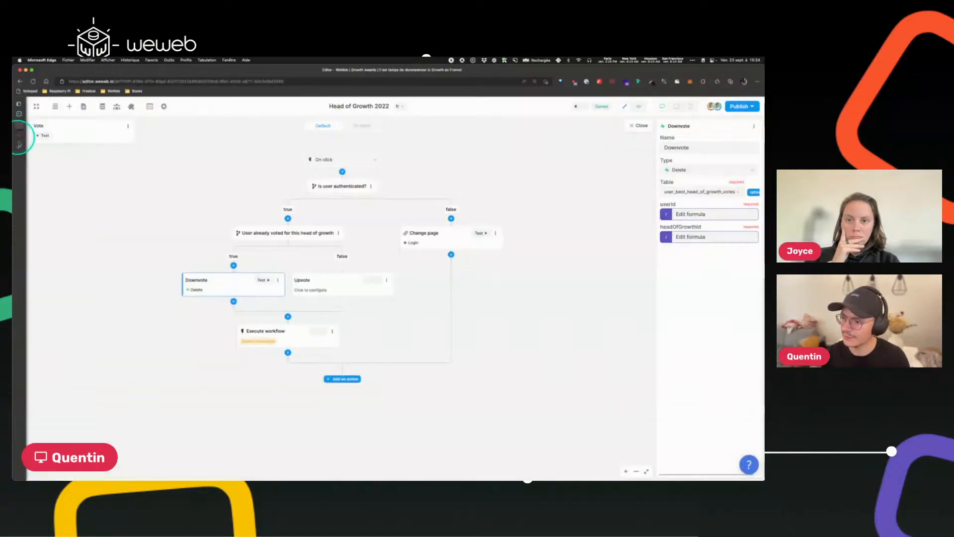
click(262, 280)
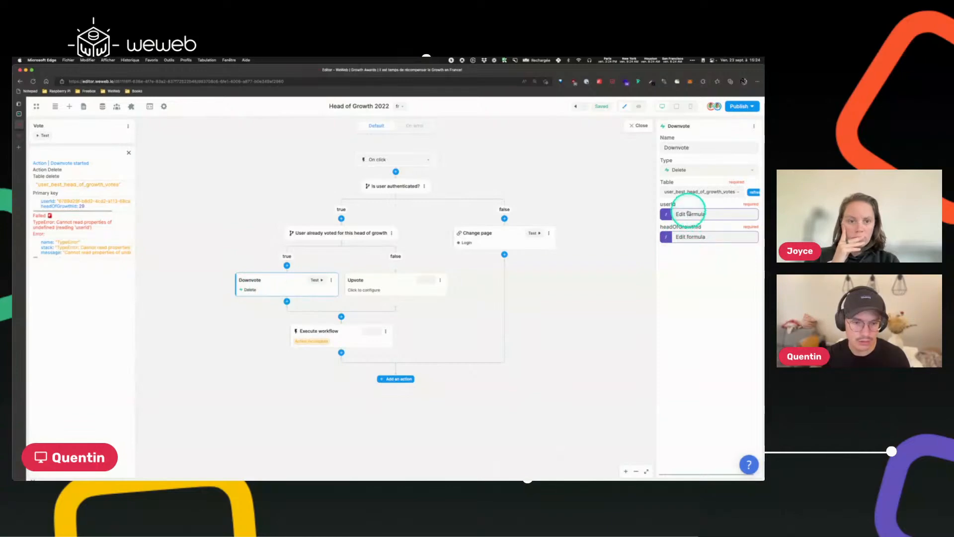
In Supabase policies, create a delete-access policy on user_best_head_of_growth_votes with USING expression auth.uid() = "userId".
click(19, 113)
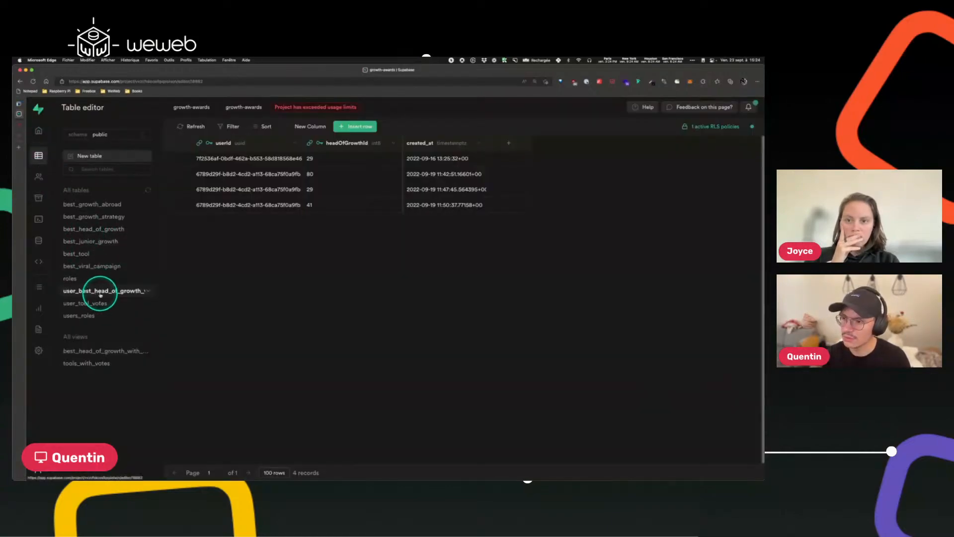
click(702, 128)
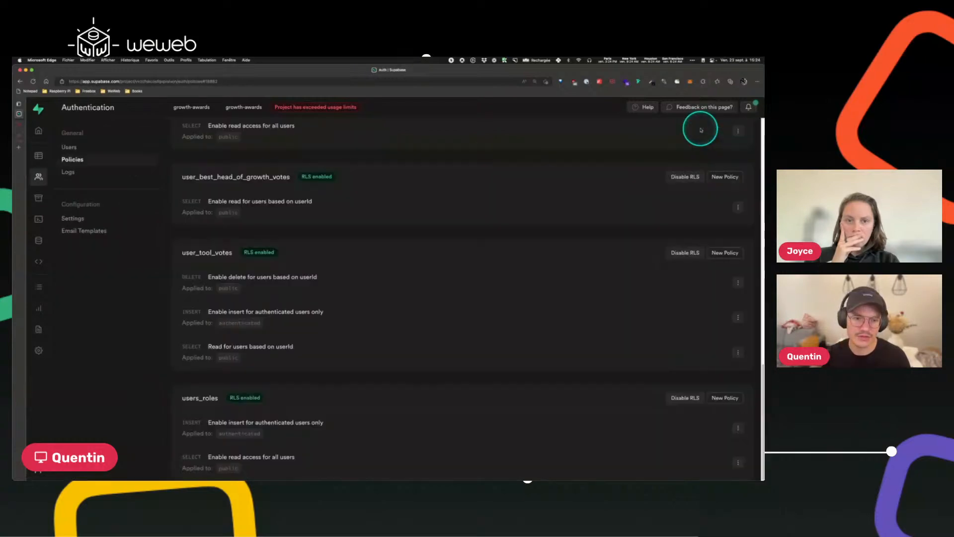
scroll(311, 192, up, 1)
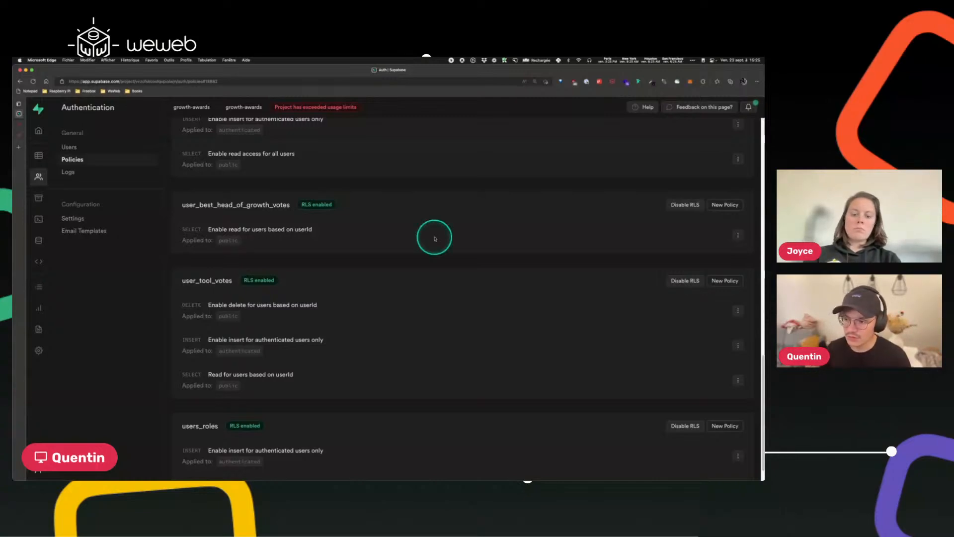
click(723, 206)
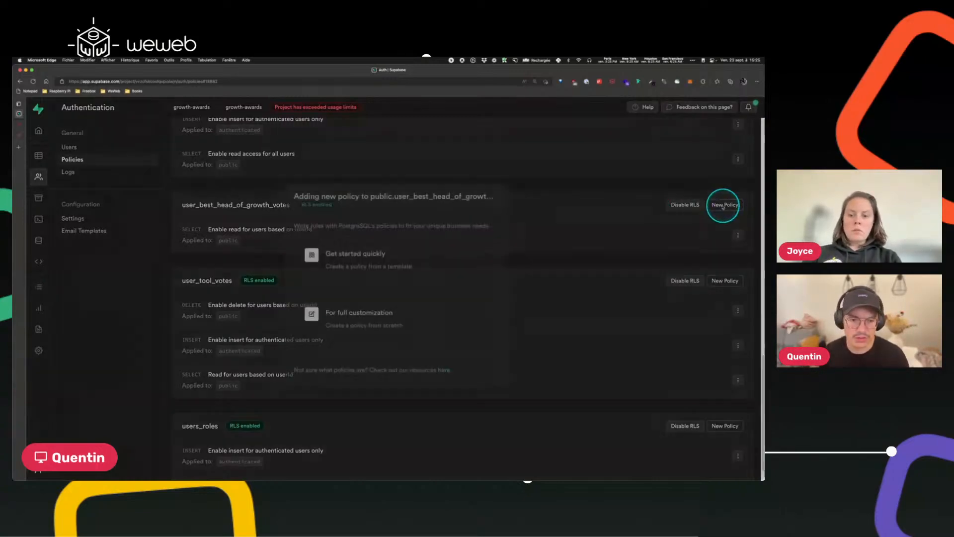
click(398, 264)
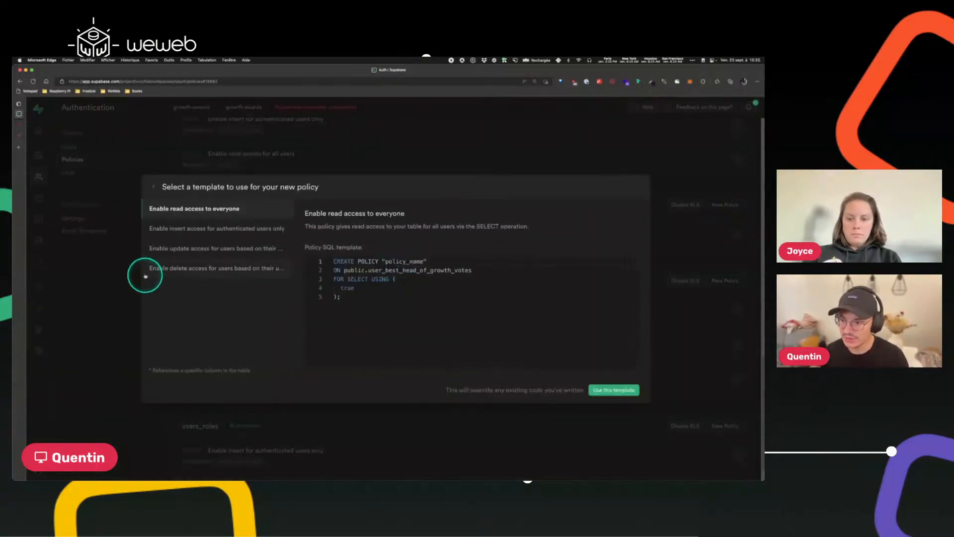
click(179, 268)
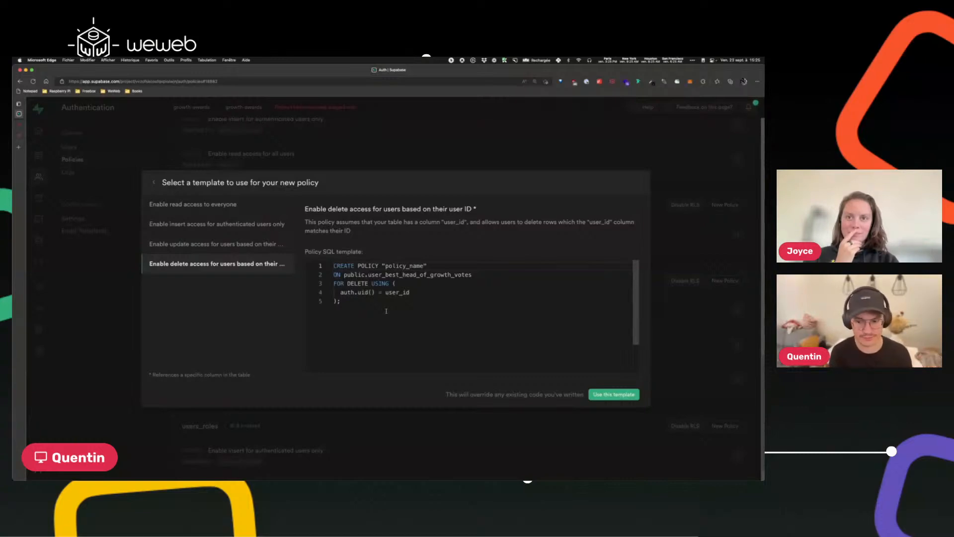
click(616, 394)
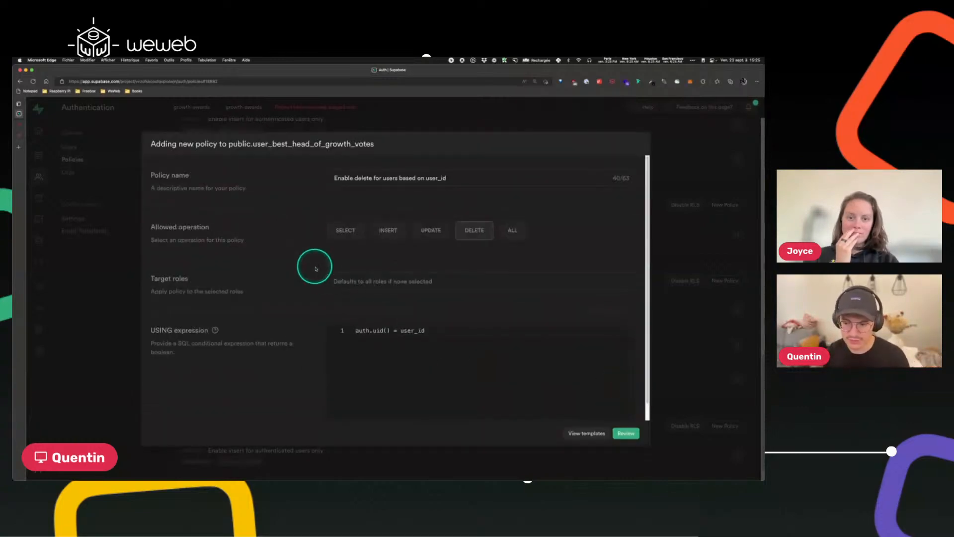
double_click(415, 331)
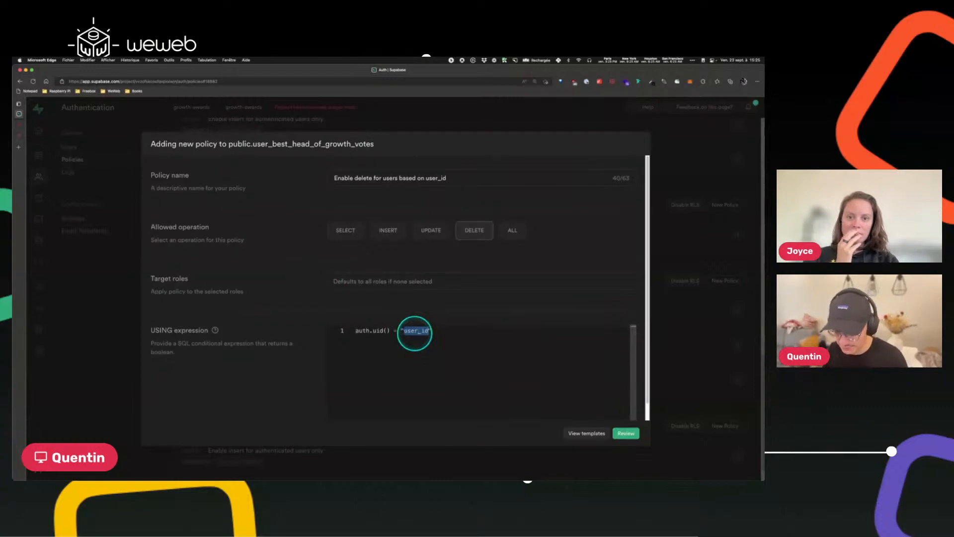
text(userId)
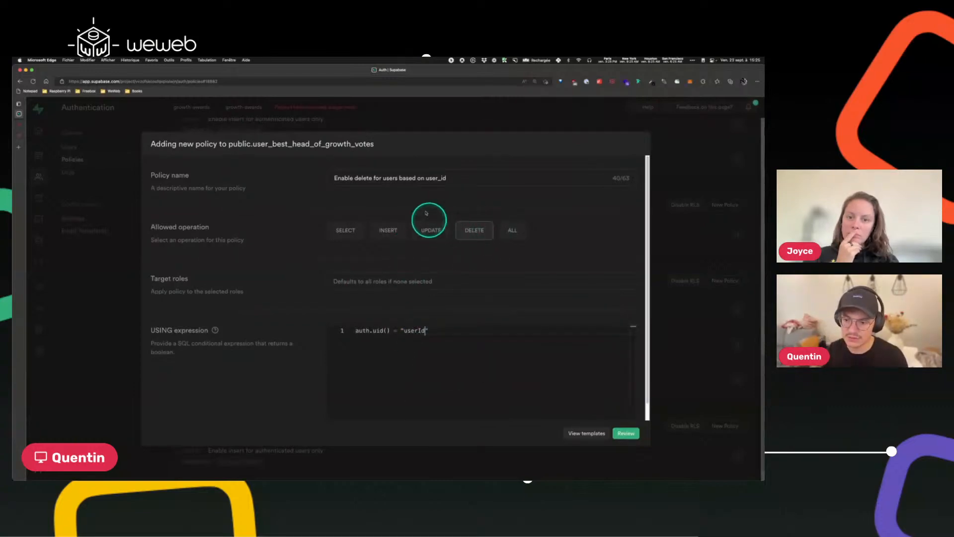
Rename the policy to Enable delete for users based on userId, review and save it.
click(439, 177)
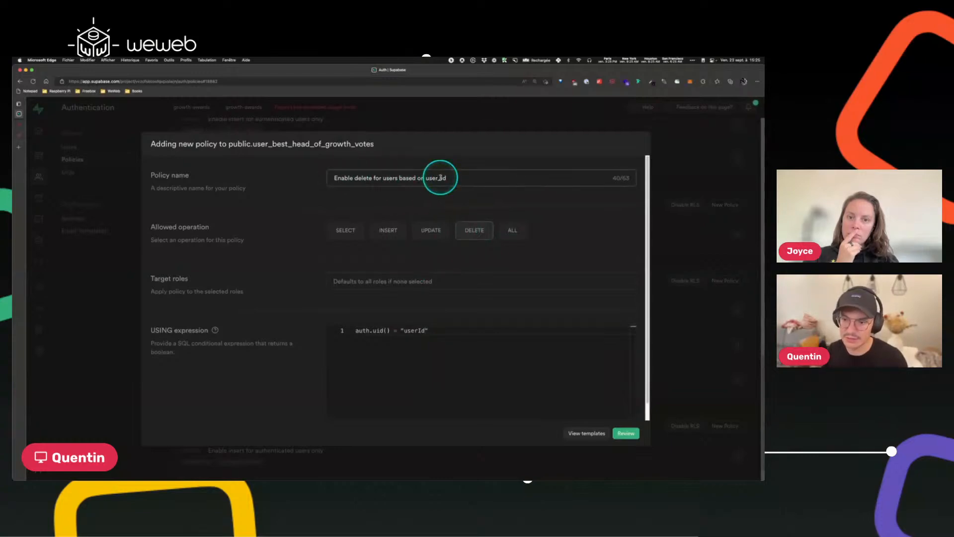
key(Right)
key(BackSpace)
text(I)
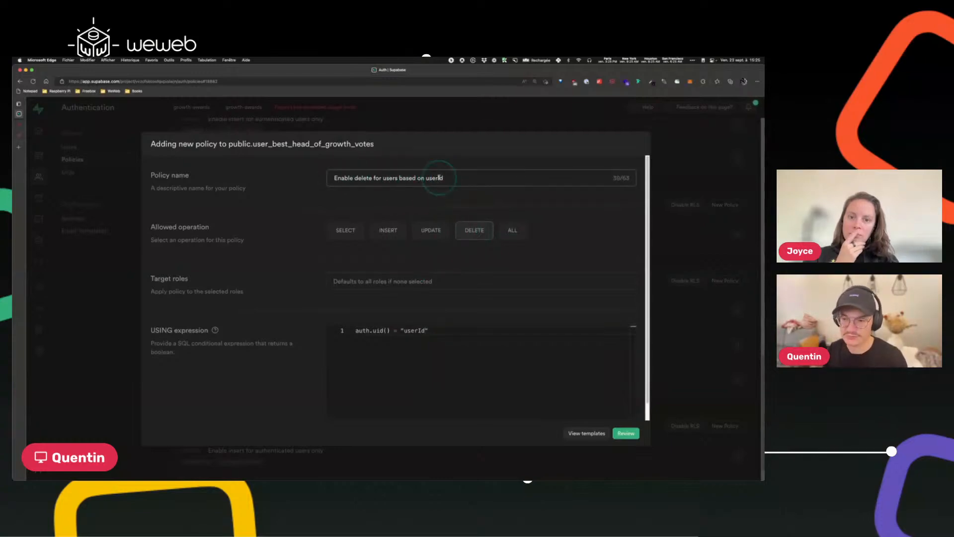
click(624, 433)
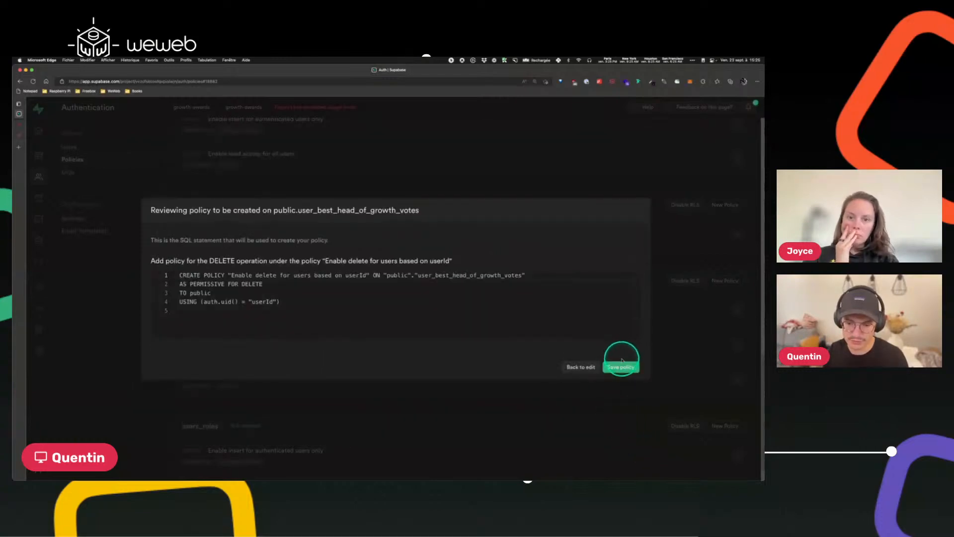
click(619, 369)
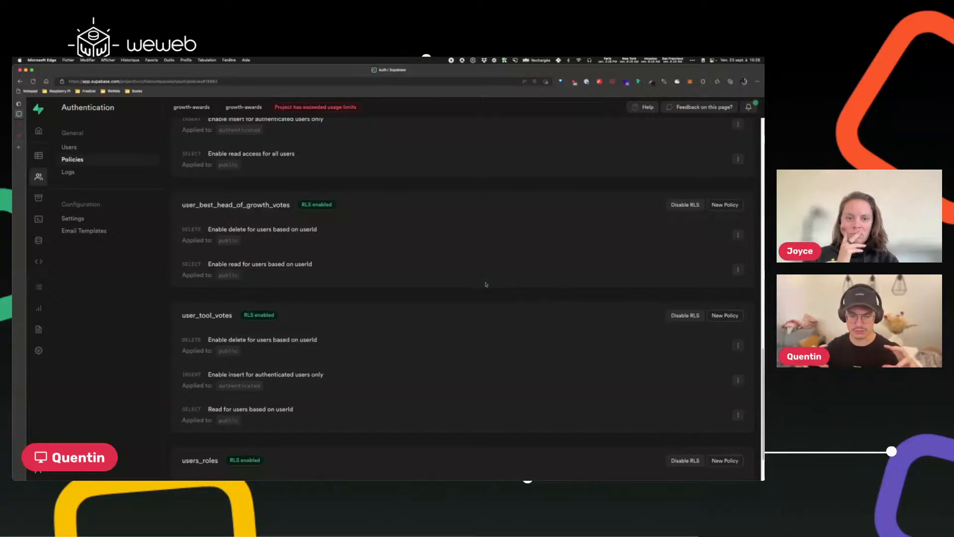
Create an INSERT policy on user_best_head_of_growth_votes from the "Enable insert access for authenticated users only" template for the authenticated role and save it.
click(715, 204)
click(379, 258)
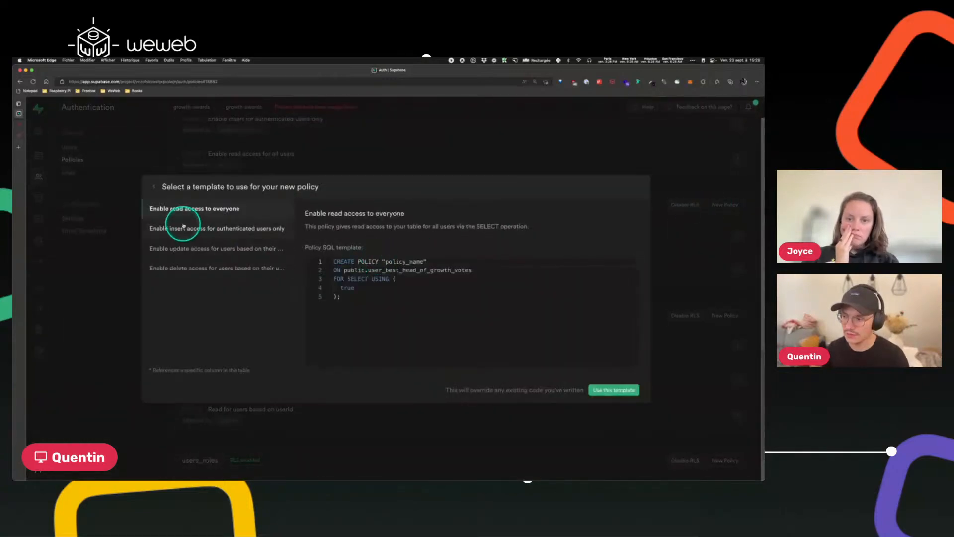
click(194, 229)
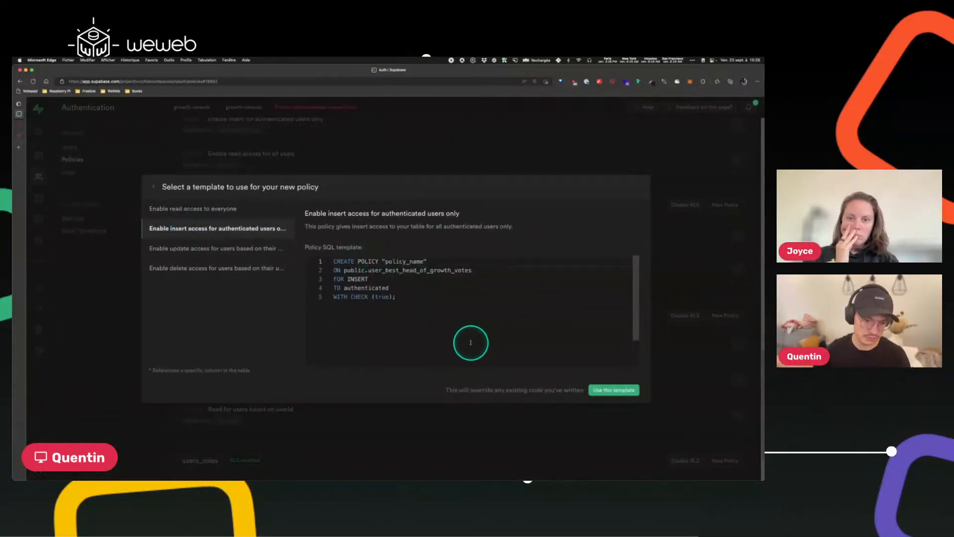
click(613, 390)
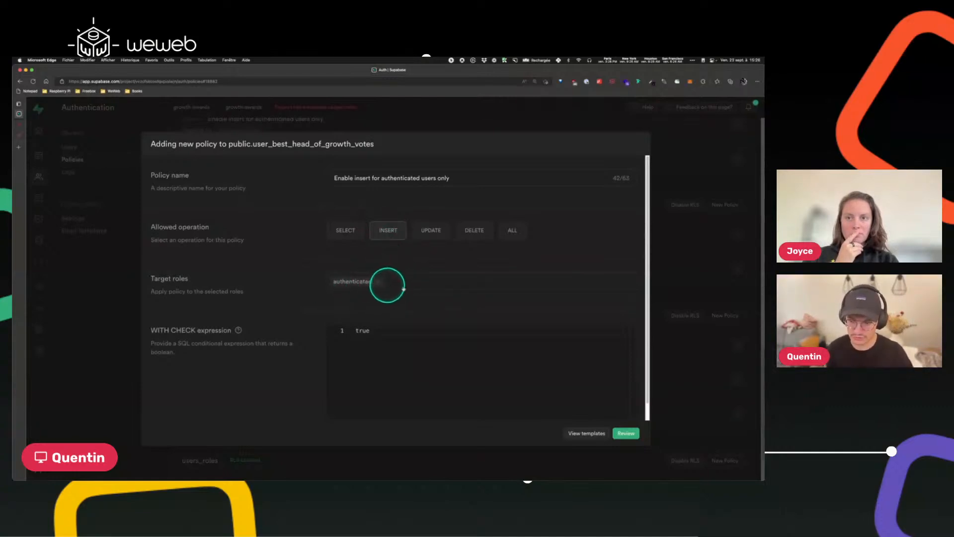
click(423, 284)
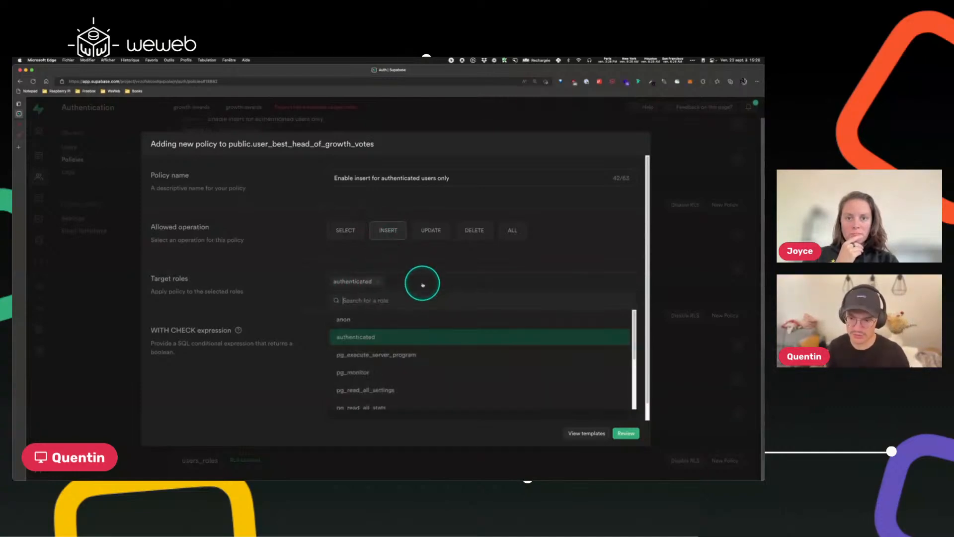
click(399, 265)
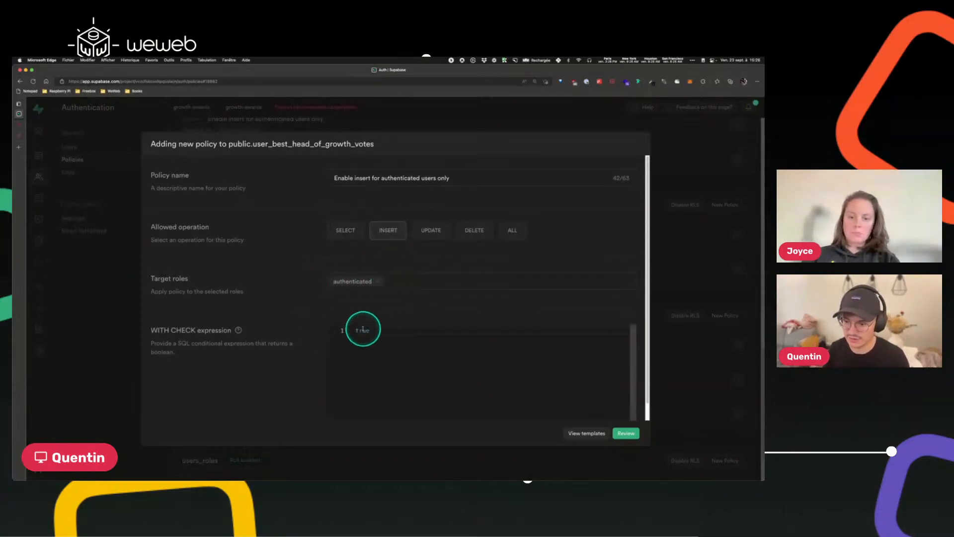
click(626, 435)
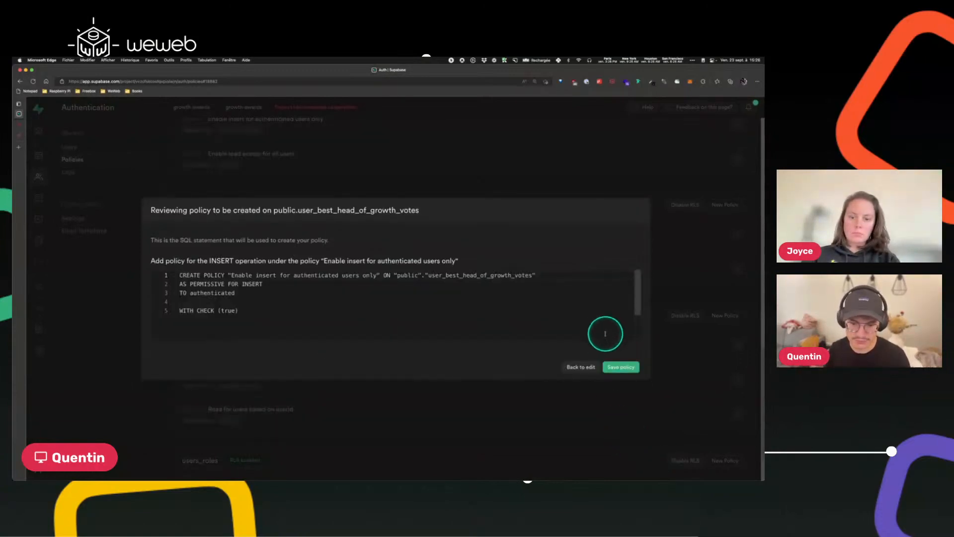
click(621, 367)
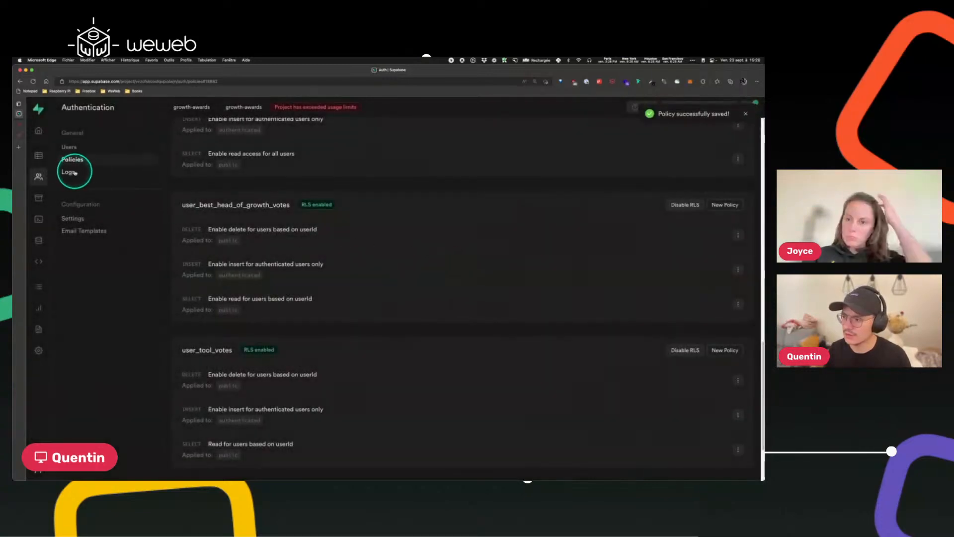
Open the user_best_head_of_growth_votes table, rerun the Downvote test in the workflow, and refresh the table.
click(38, 155)
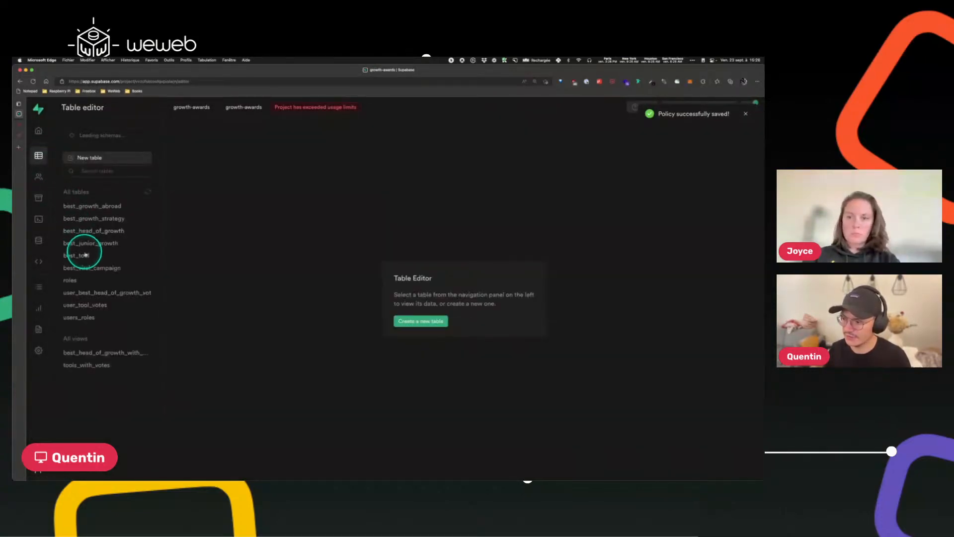
click(97, 292)
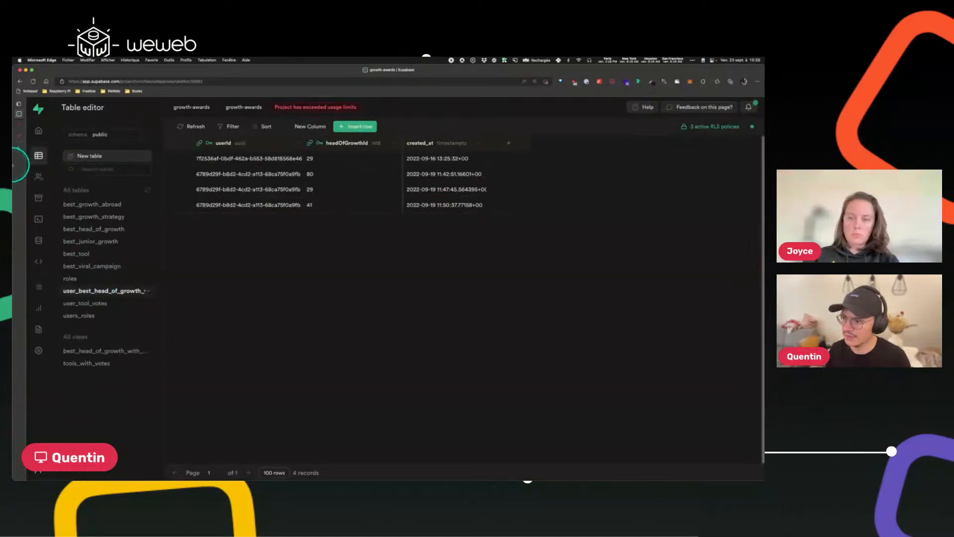
click(19, 125)
click(325, 284)
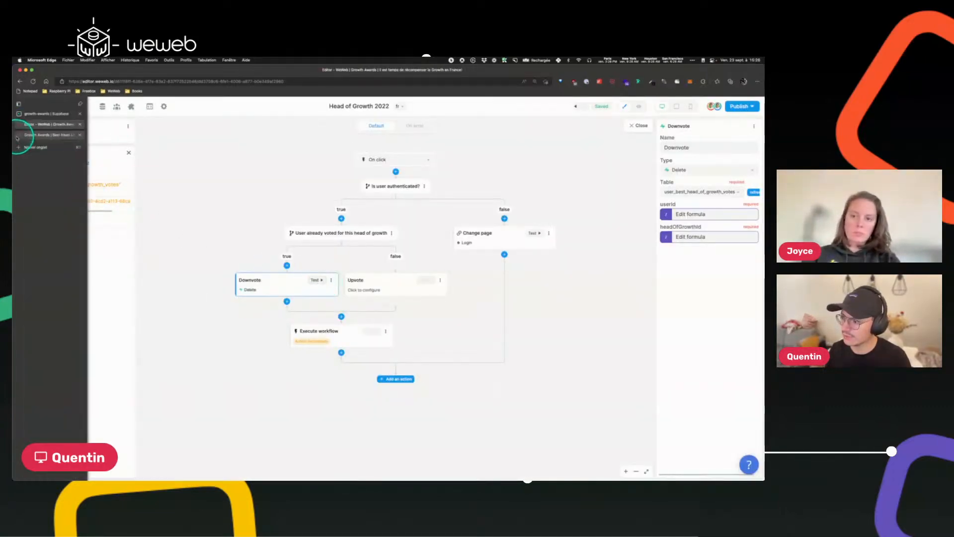
click(37, 110)
click(193, 127)
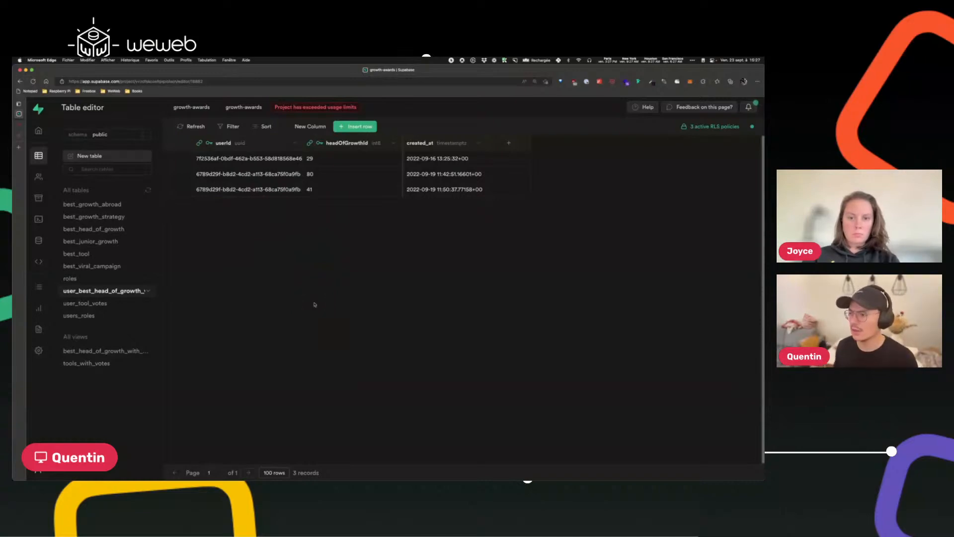
click(19, 128)
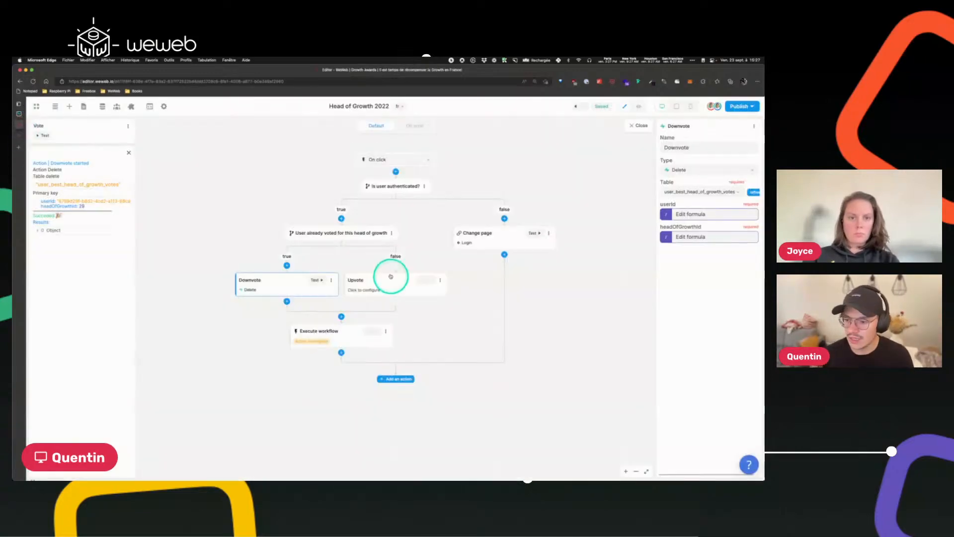
click(378, 287)
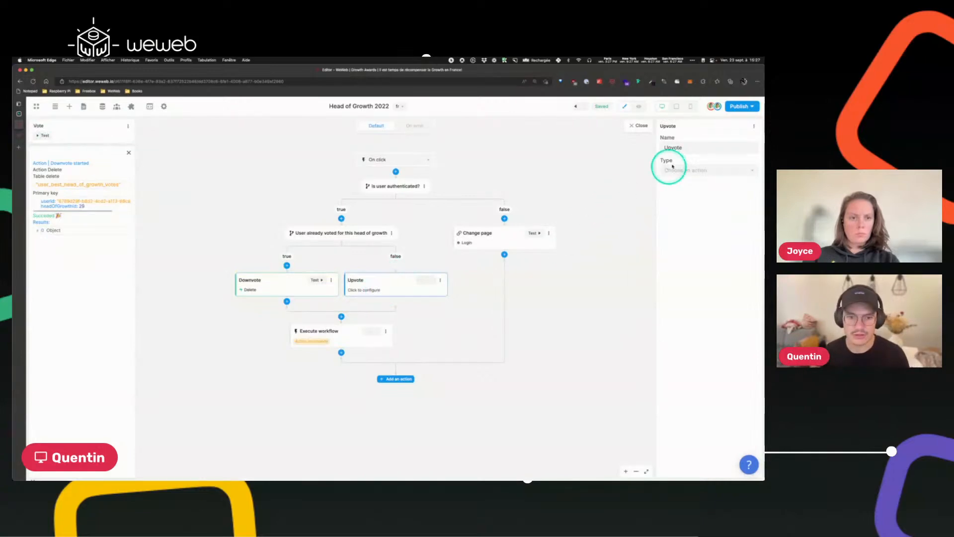
click(692, 170)
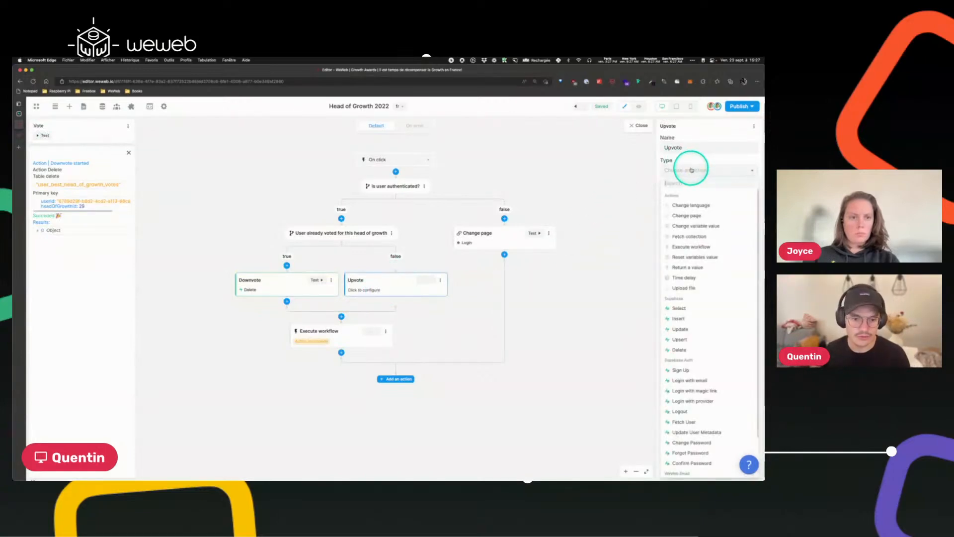
click(681, 319)
click(686, 192)
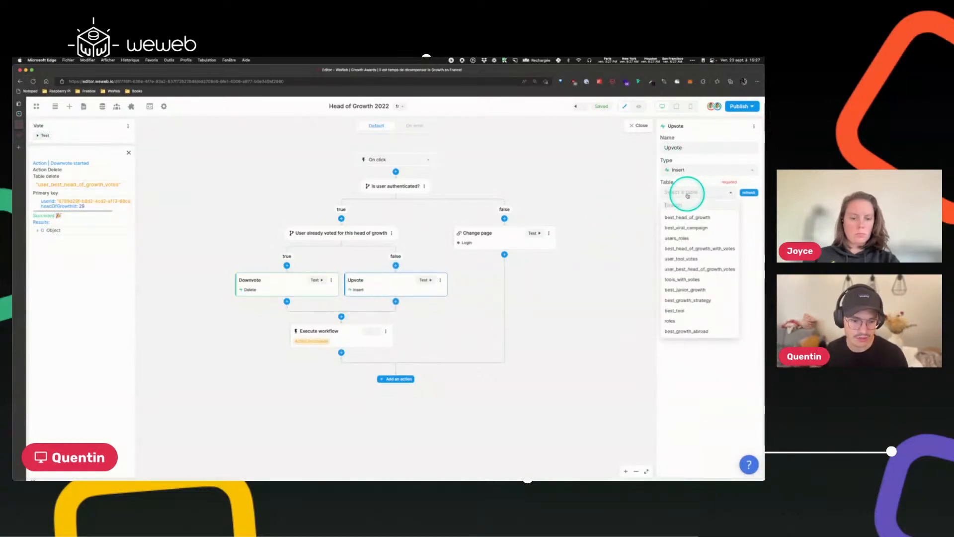
click(689, 248)
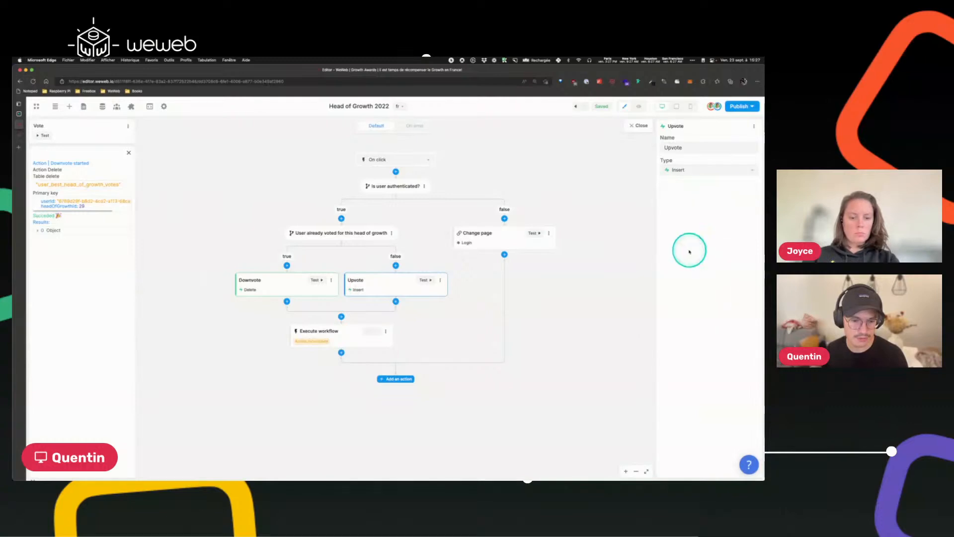
click(682, 170)
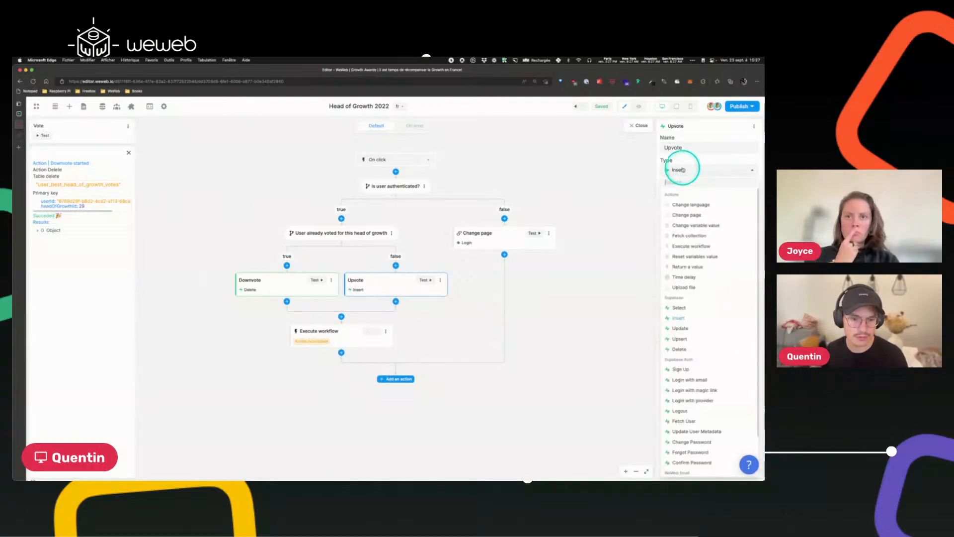
click(686, 314)
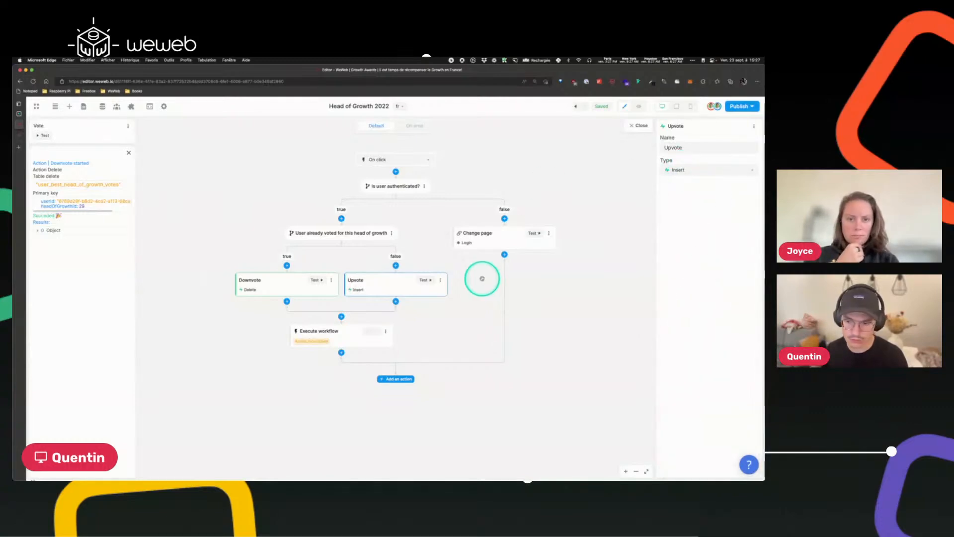
click(441, 280)
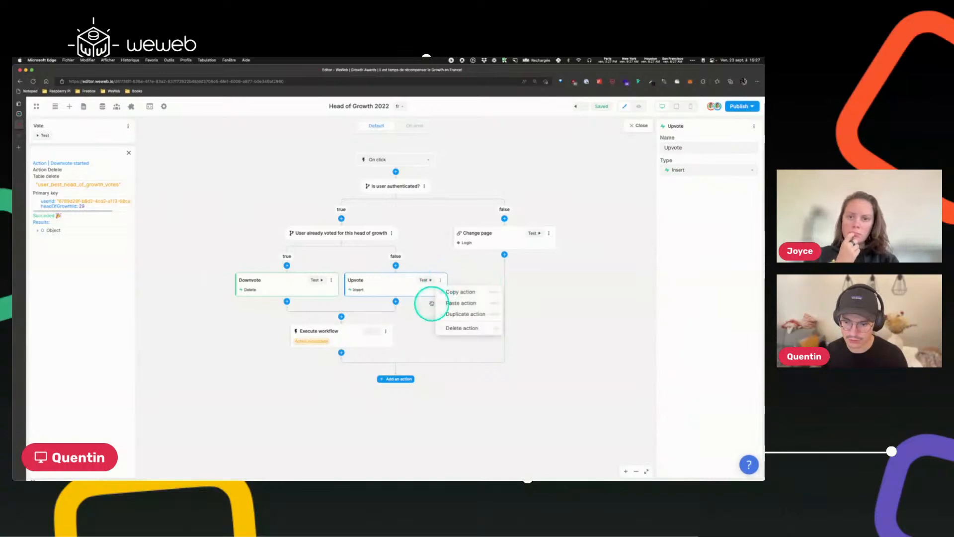
click(450, 327)
Add an Insert action named Upvote on the false branch, targeting the user_best_head_of_growth_votes table.
click(388, 267)
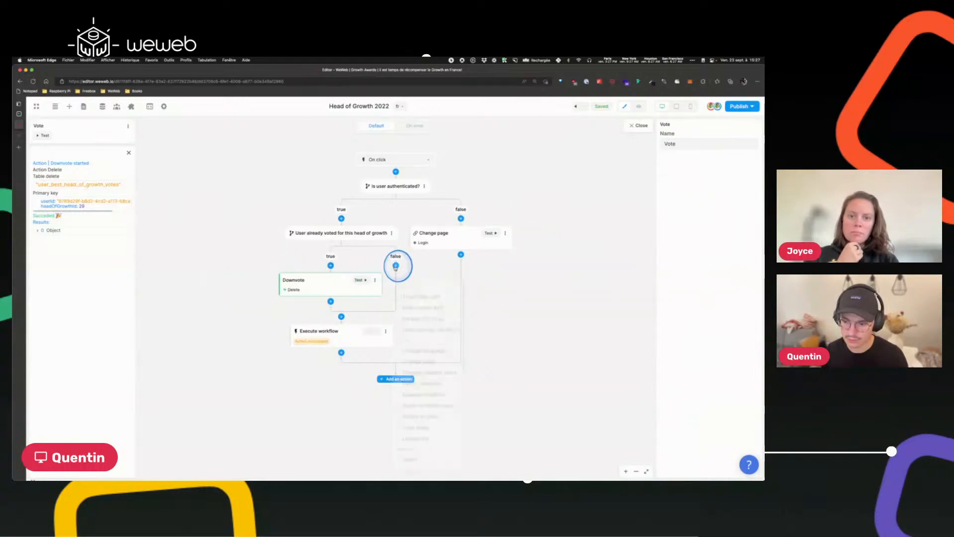
scroll(427, 392, down, 2)
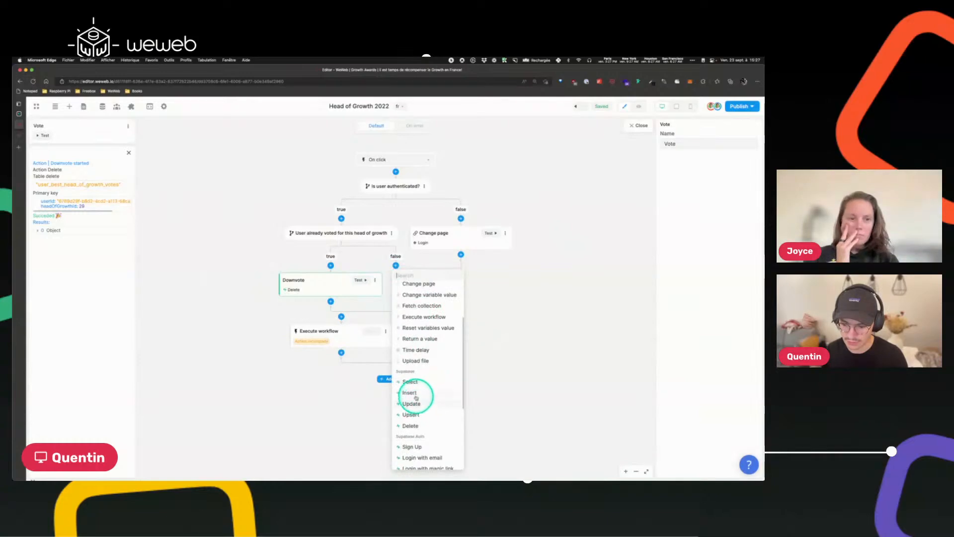
click(410, 393)
click(685, 147)
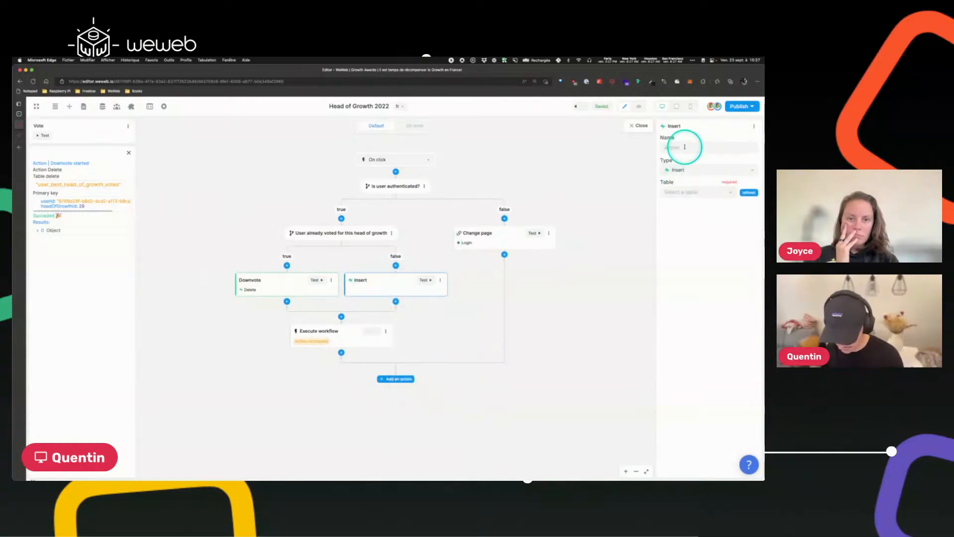
click(693, 193)
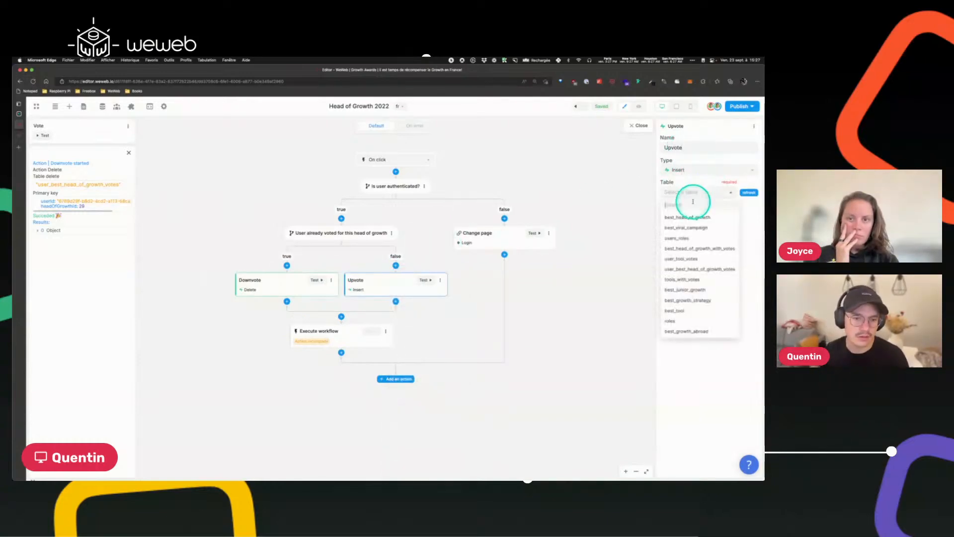
click(681, 271)
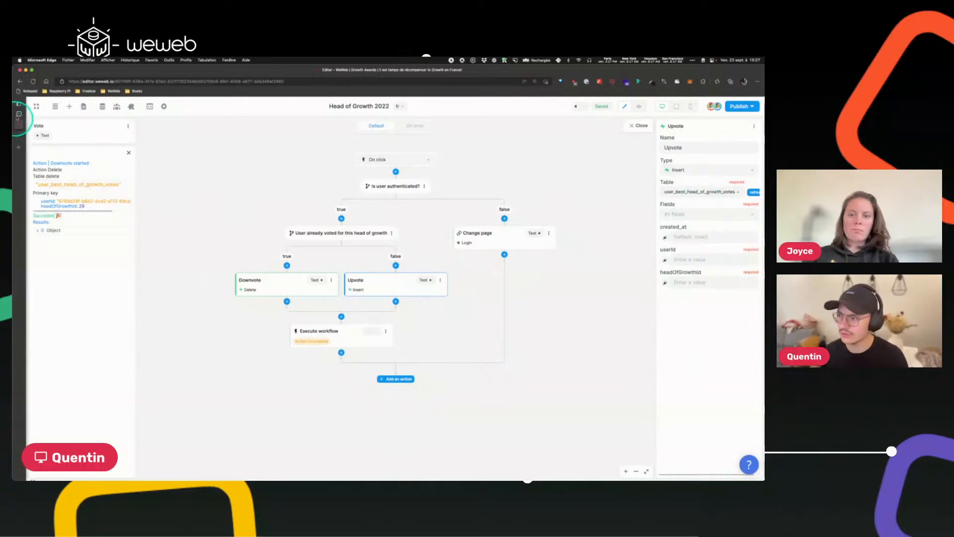
Restrict the Upvote insert fields to userId and headOfGrowthId.
click(18, 114)
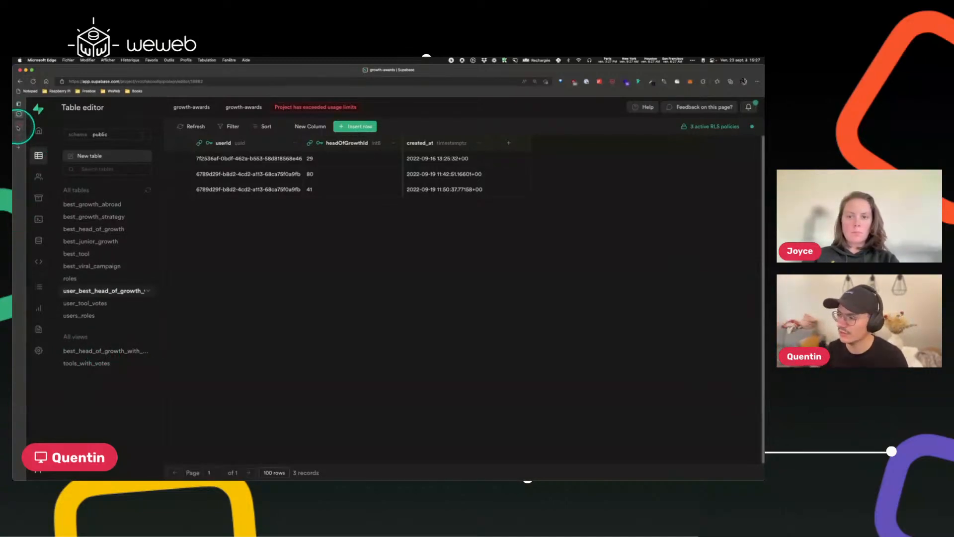
click(18, 104)
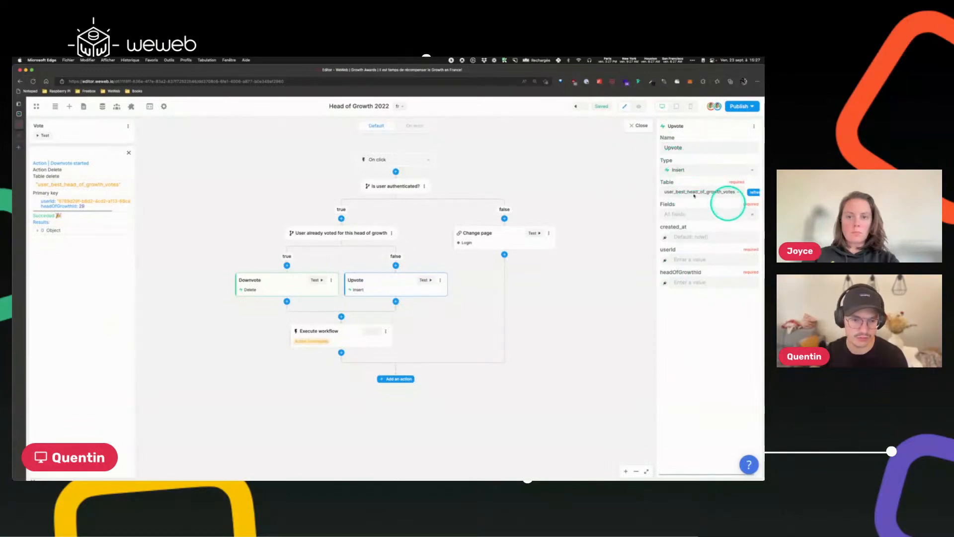
click(696, 214)
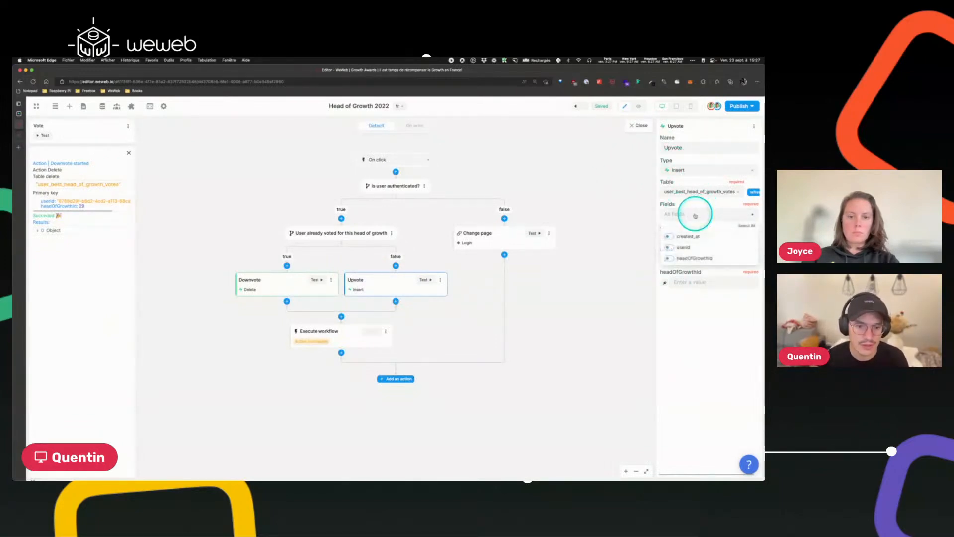
click(670, 250)
click(673, 258)
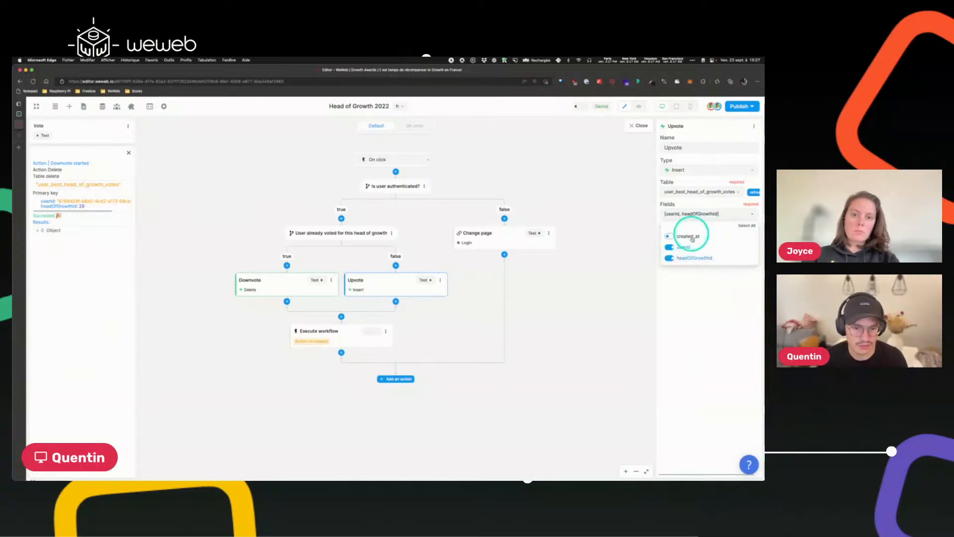
click(696, 207)
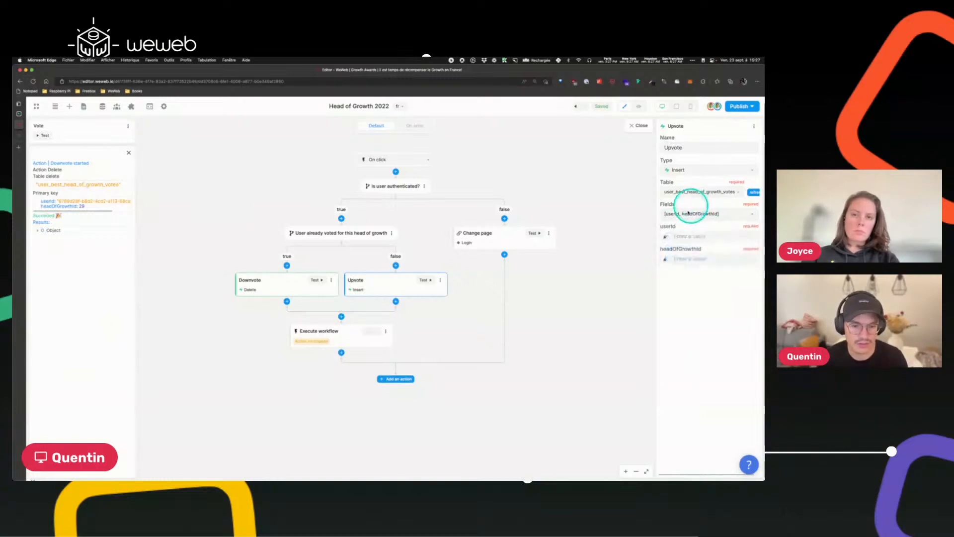
Bind the Upvote userId field to the Supabase Auth user's id.
click(665, 237)
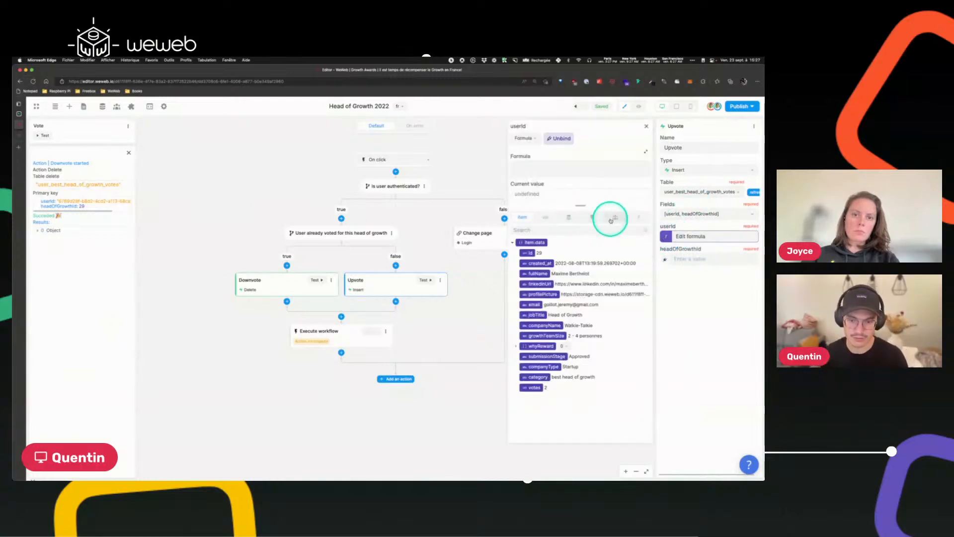
click(530, 250)
click(534, 260)
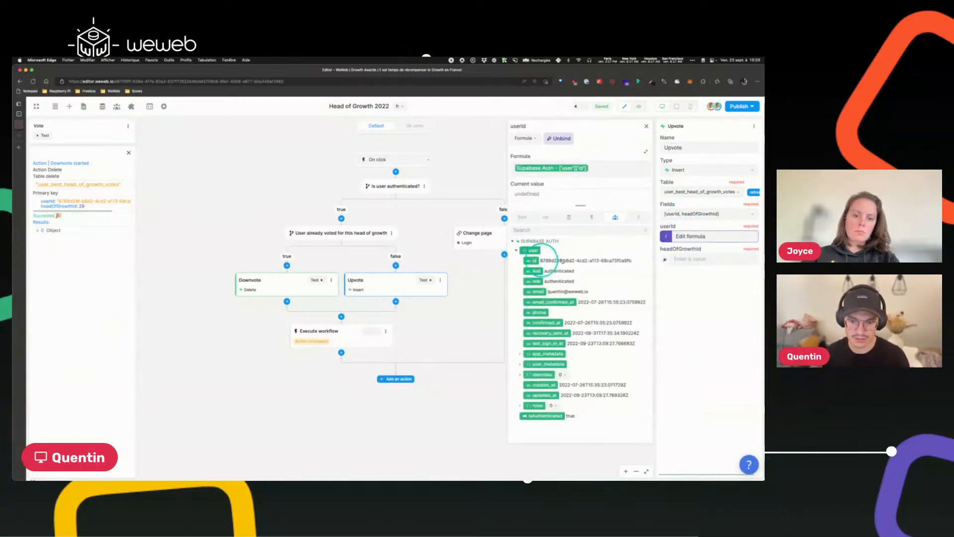
click(646, 126)
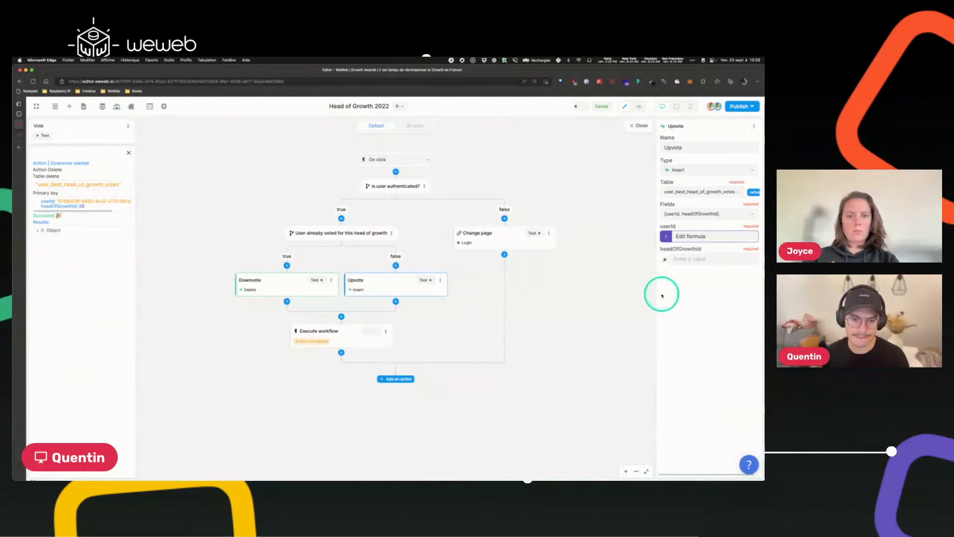
Bind the Upvote headOfGrowthId field to the item's data id.
click(664, 258)
click(530, 253)
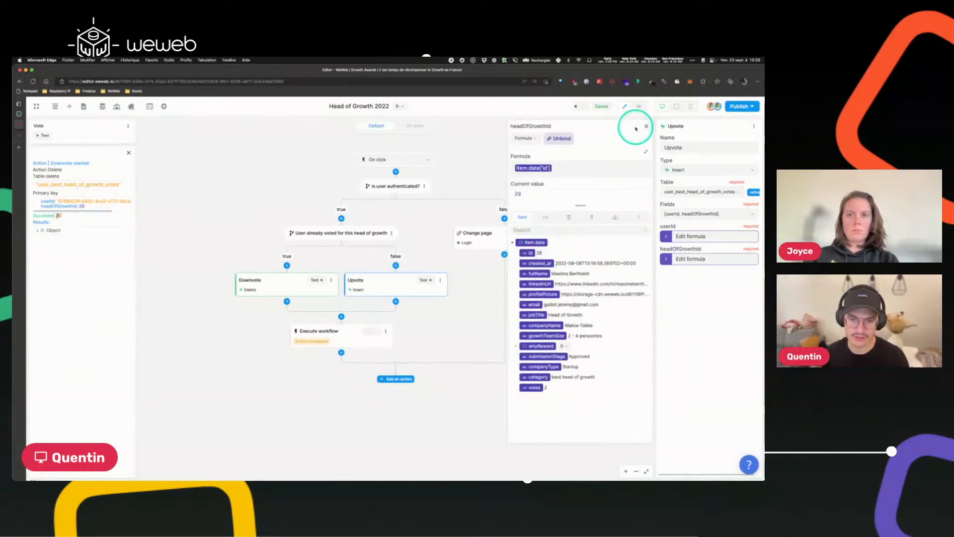
click(647, 128)
Test the Upvote action and refresh the votes table in Supabase.
click(424, 280)
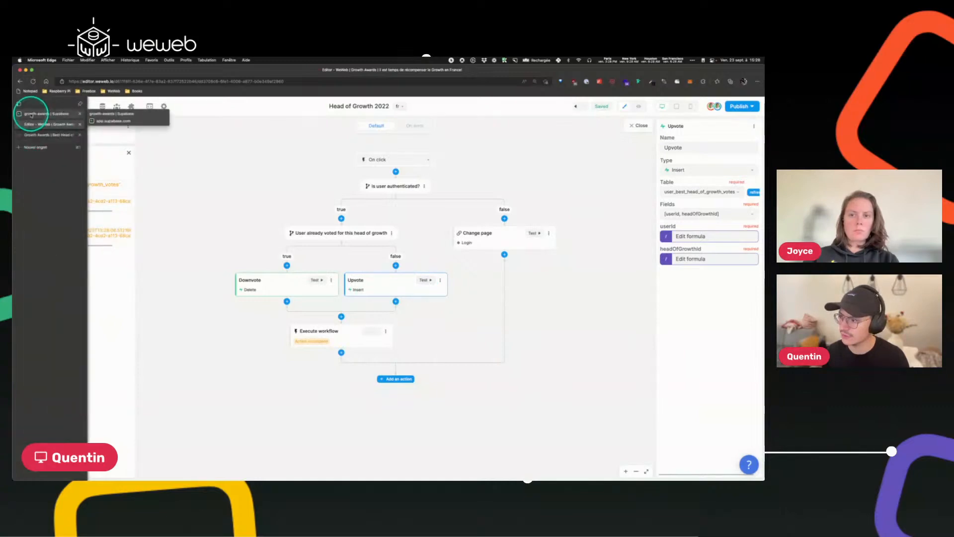
click(30, 113)
click(196, 128)
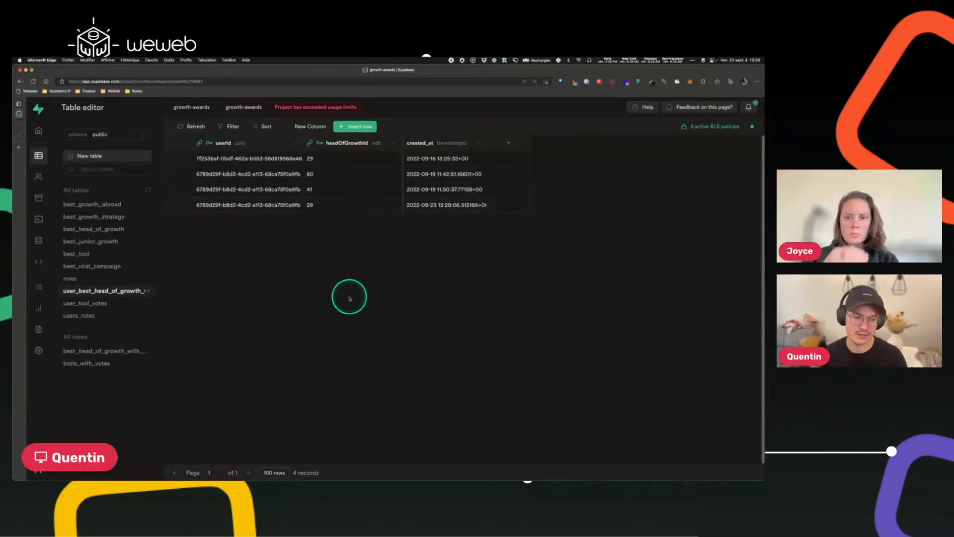
Return to the workflow and change the action after the vote branches from Execute workflow to Fetch collection.
click(22, 126)
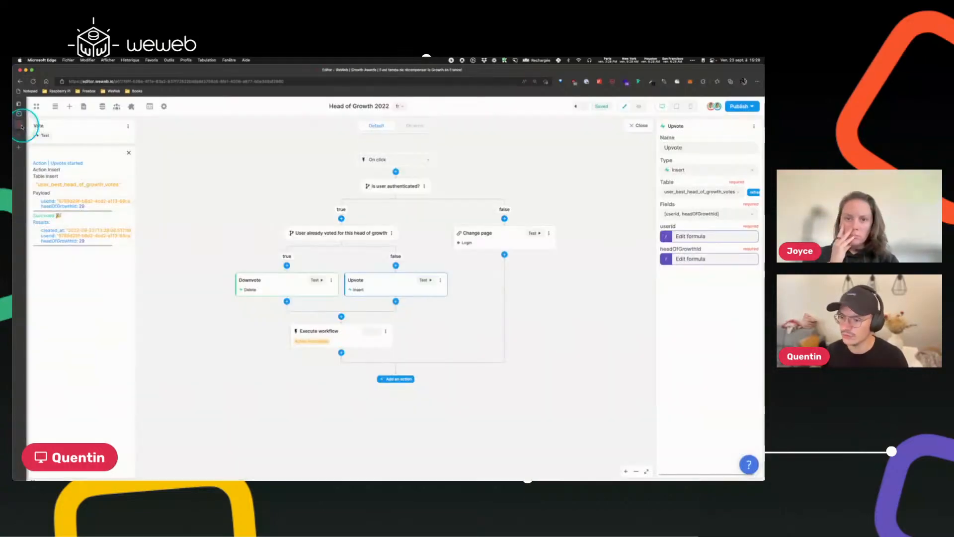
click(335, 334)
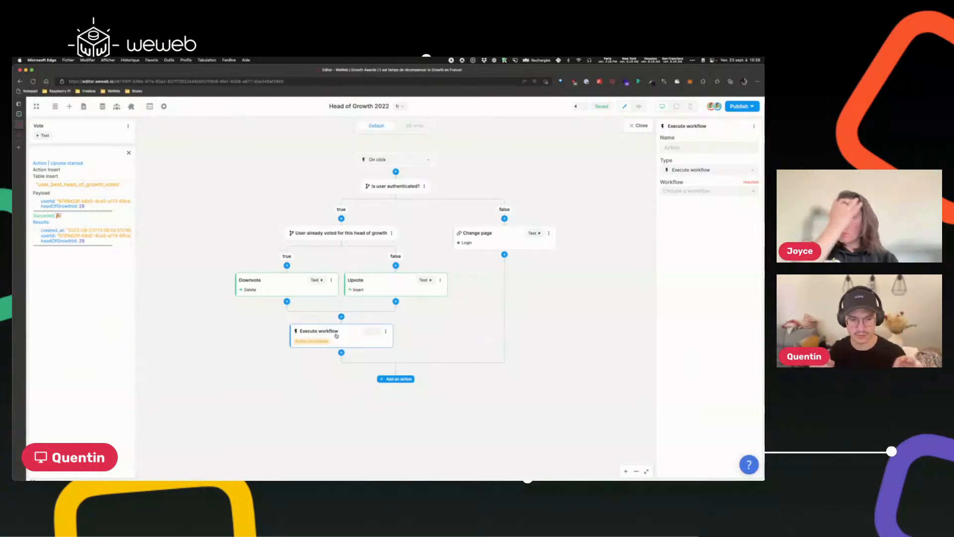
click(662, 192)
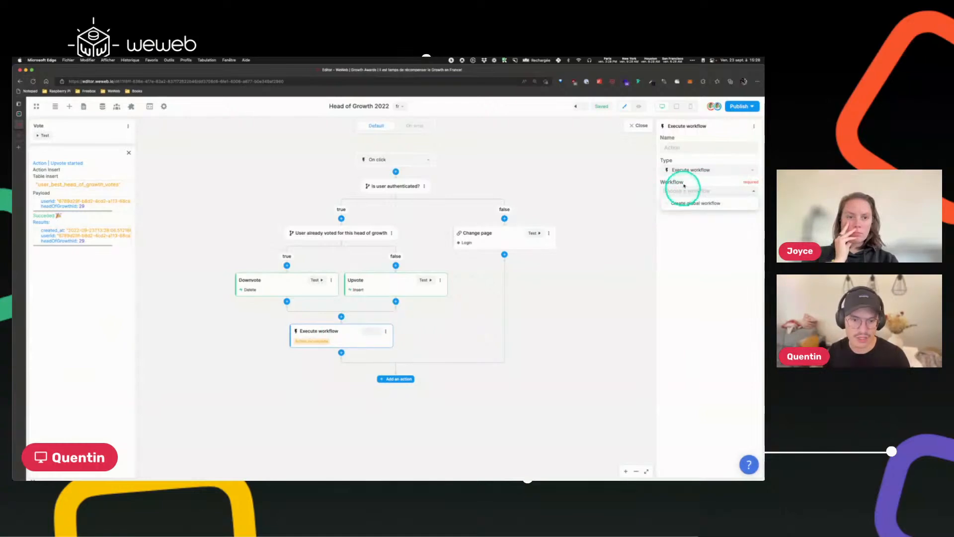
click(678, 169)
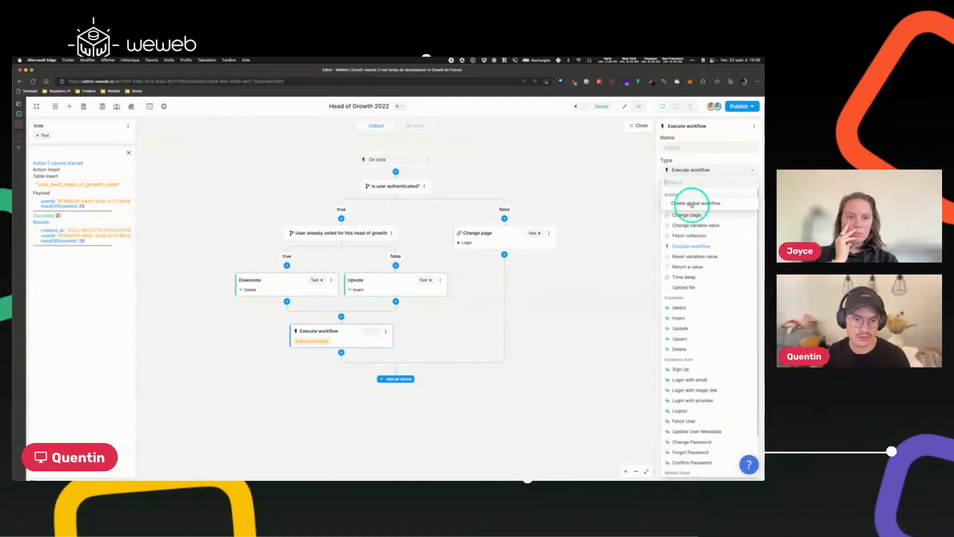
click(686, 170)
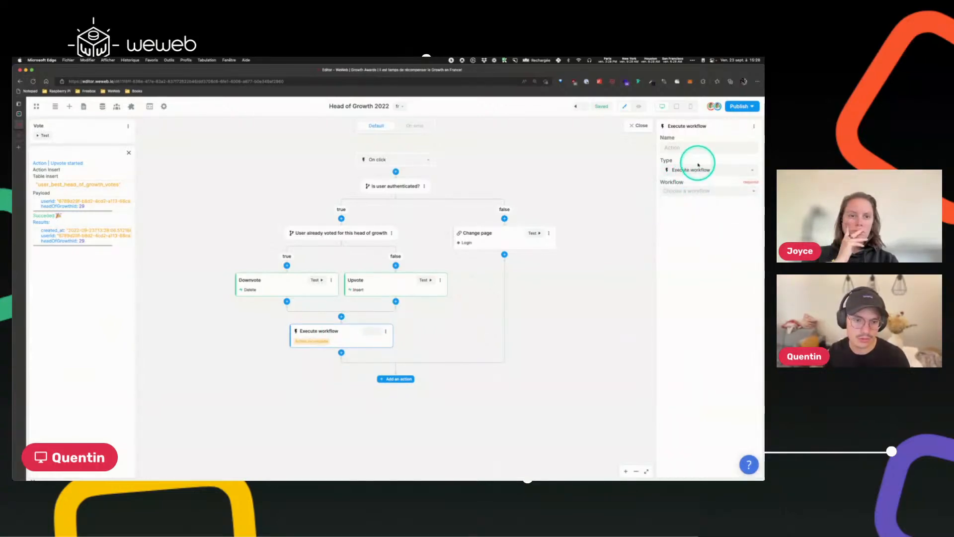
click(697, 165)
text(fet)
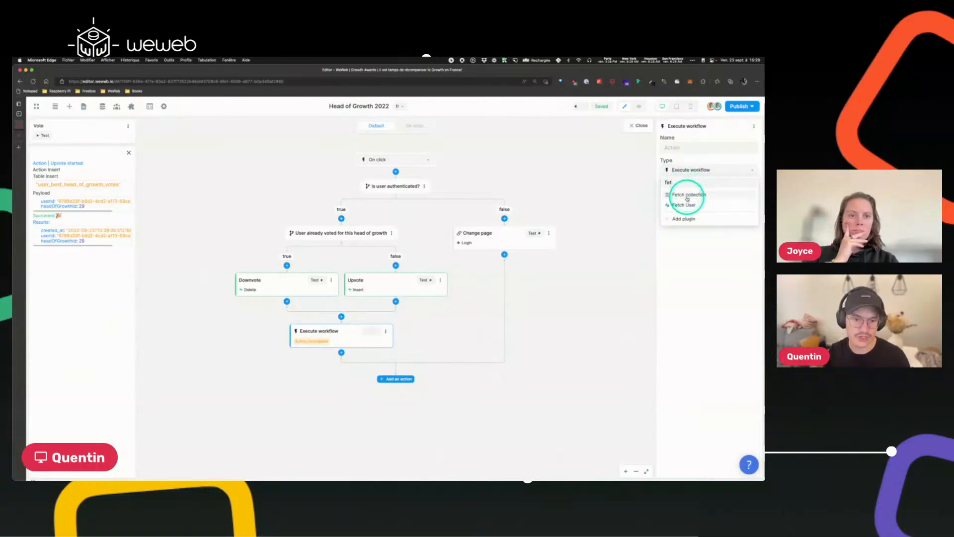
click(687, 196)
click(687, 192)
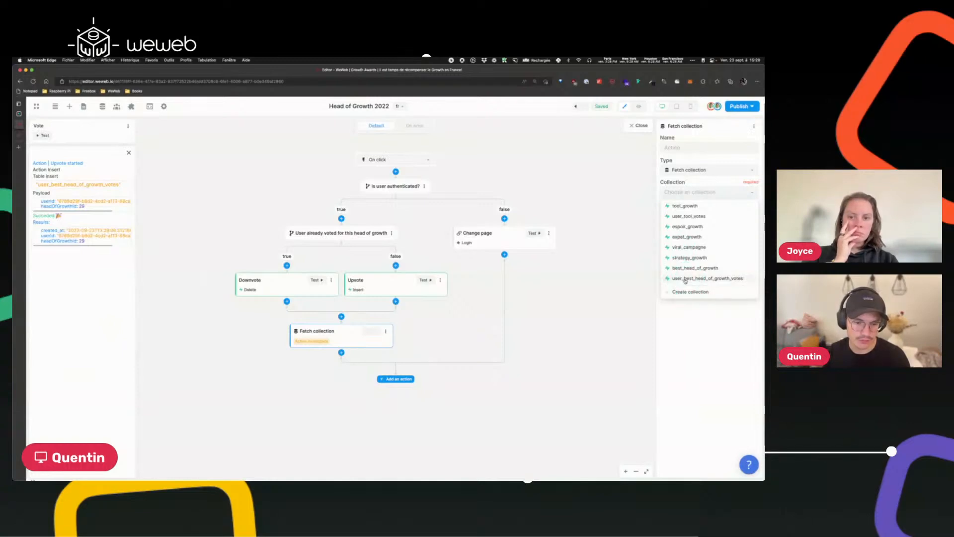
Set the Fetch collection action's collection to user_best_head_of_growth_votes.
click(103, 106)
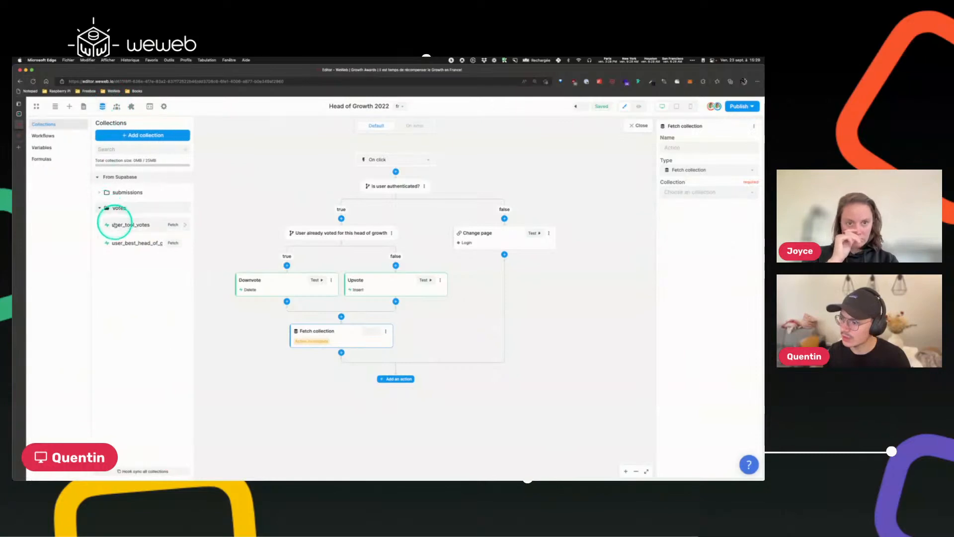
click(711, 192)
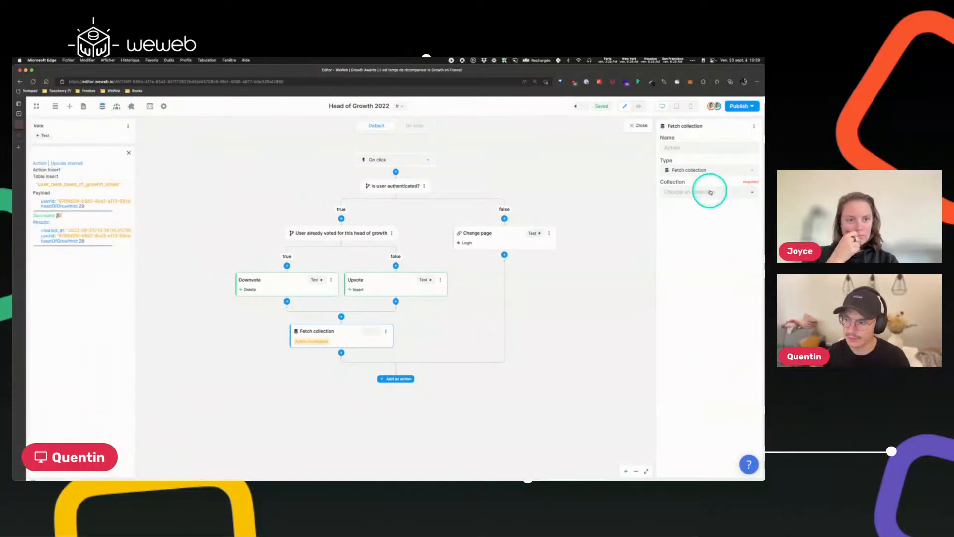
click(709, 192)
click(703, 279)
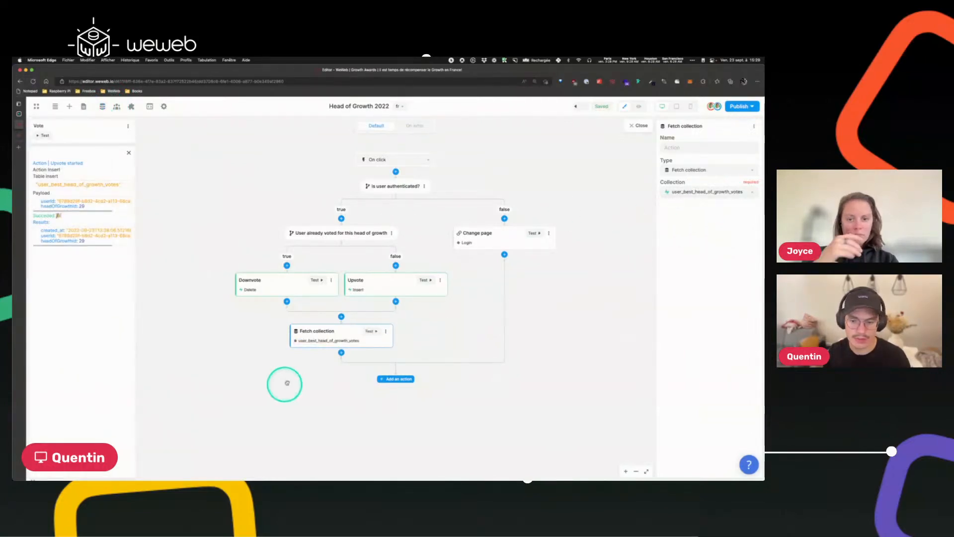
Add a second Fetch collection action below it that fetches the best_head_of_growth collection.
click(341, 353)
text(fet)
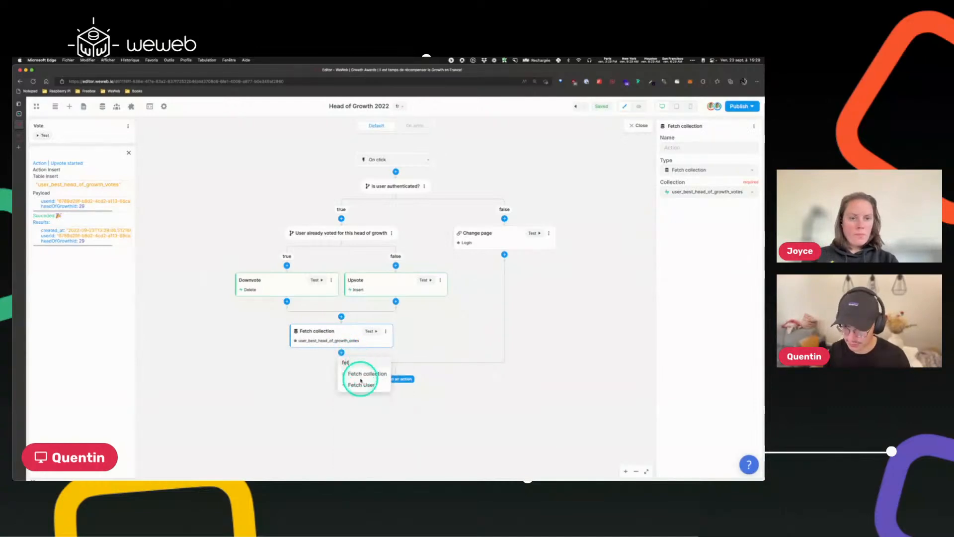
click(361, 380)
click(692, 194)
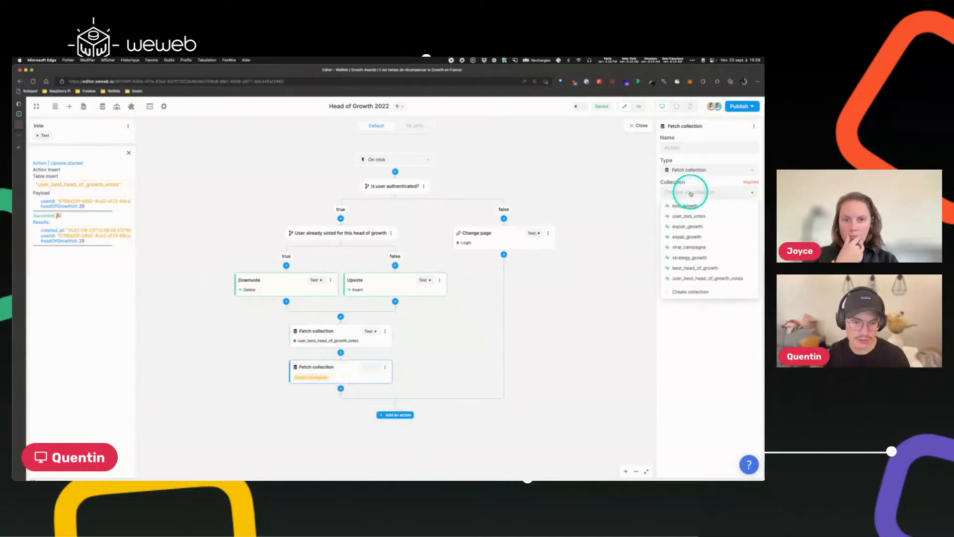
click(690, 269)
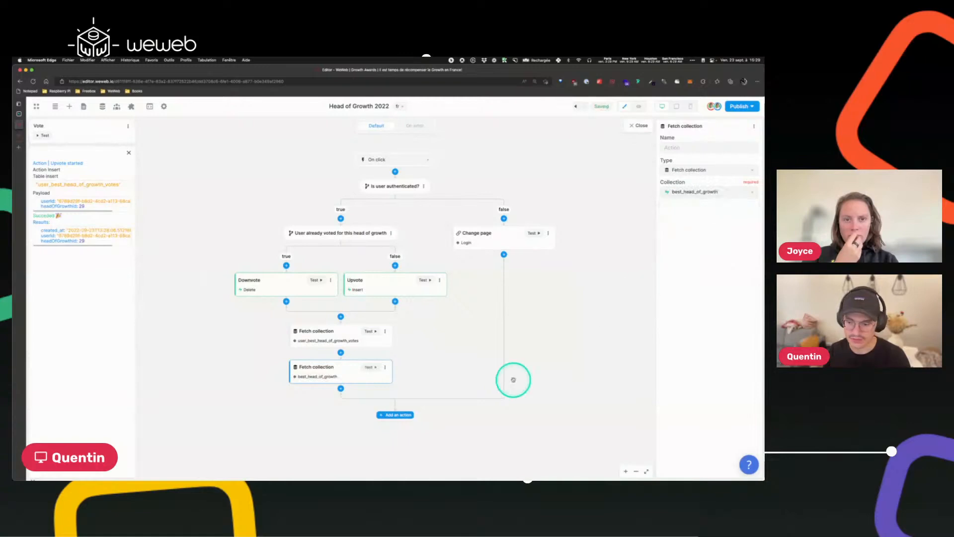
Close the workflow, switch to preview mode and test the vote button on a nominee's card.
click(634, 127)
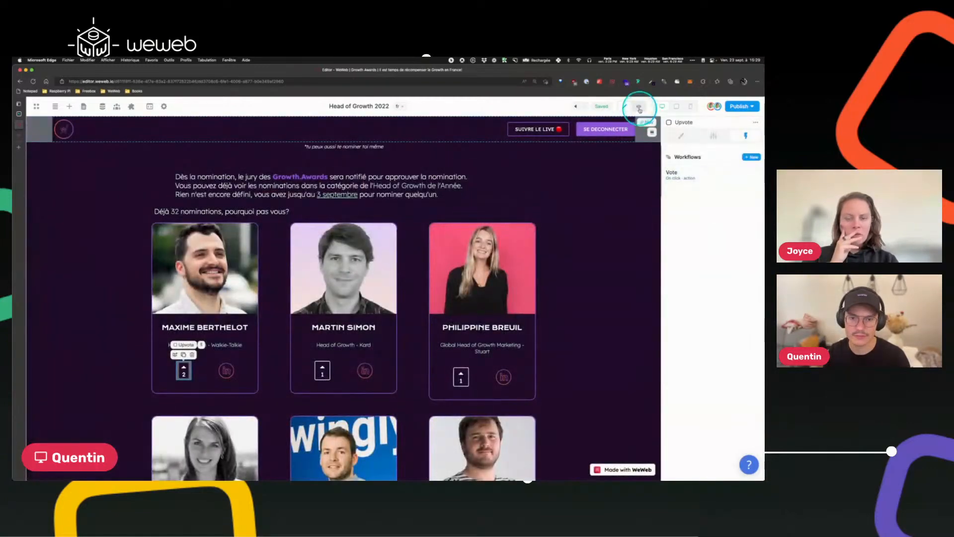
click(640, 108)
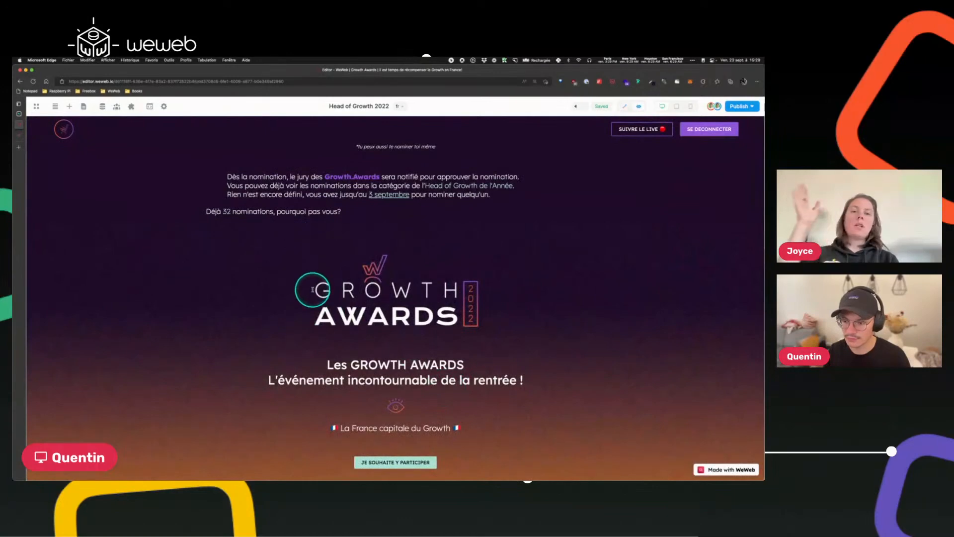
scroll(373, 273, down, 10)
scroll(432, 302, up, 4)
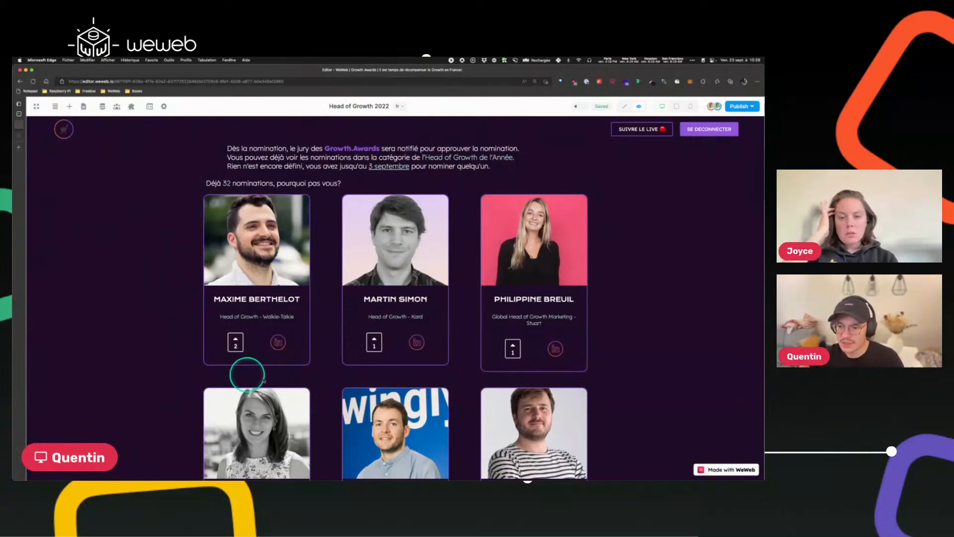
click(373, 342)
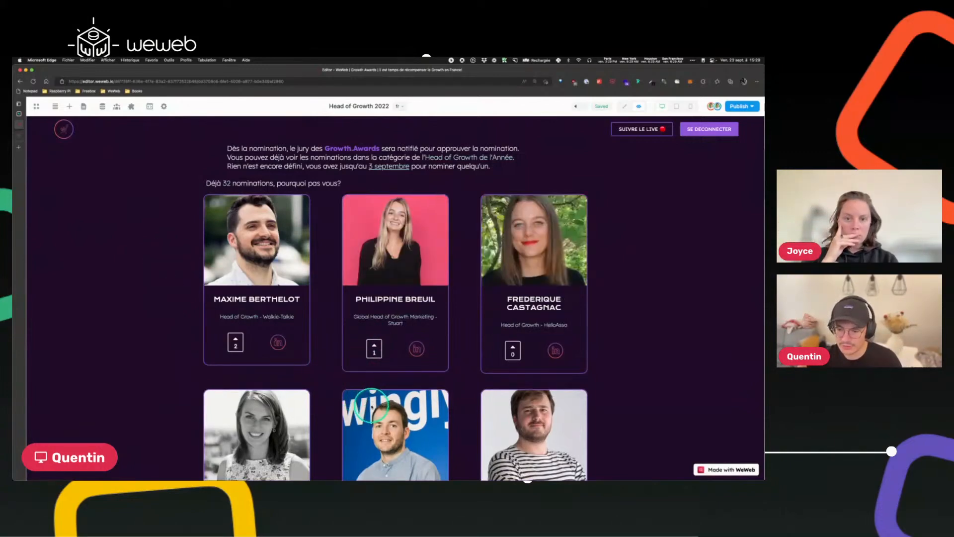
Test the vote button on another nominee's card and browse the reordered nominee list.
scroll(370, 405, down, 7)
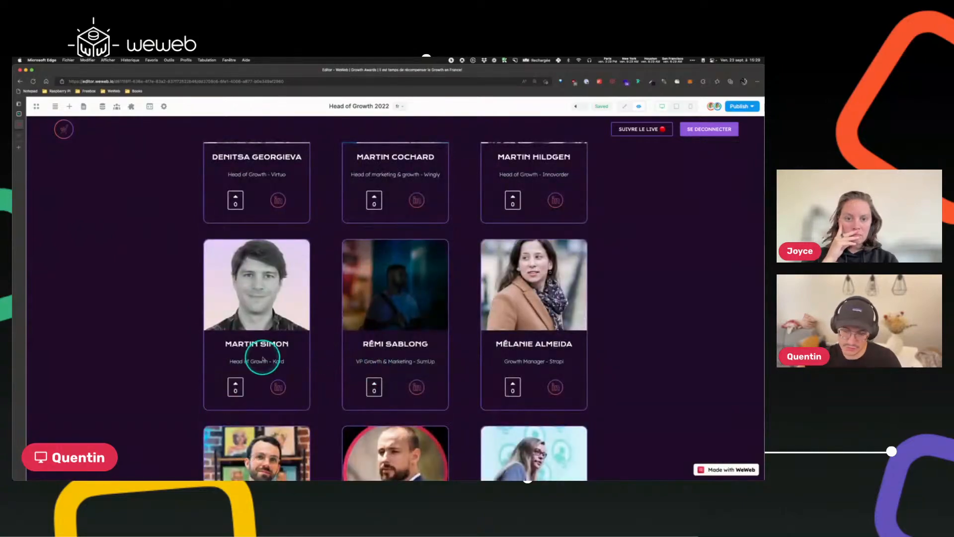
scroll(262, 358, up, 8)
scroll(263, 358, down, 4)
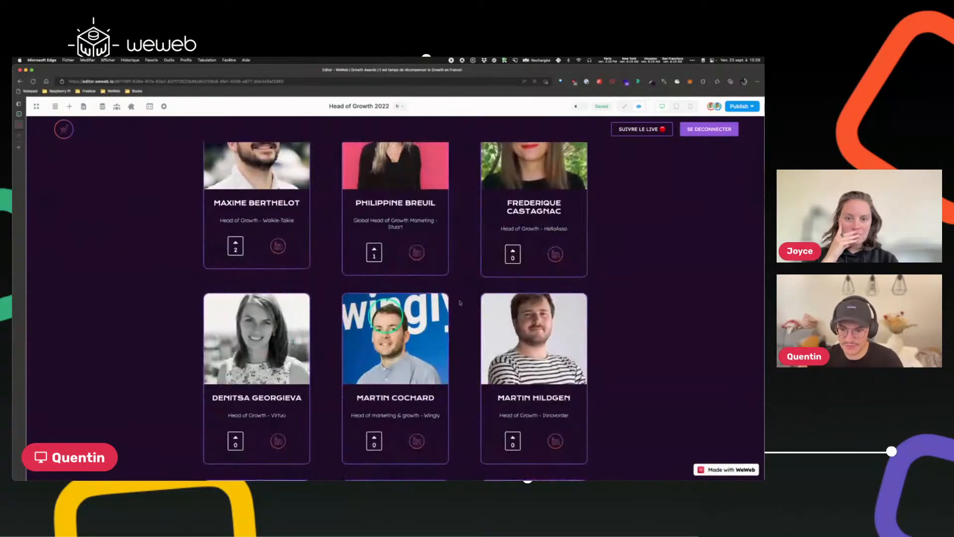
click(512, 255)
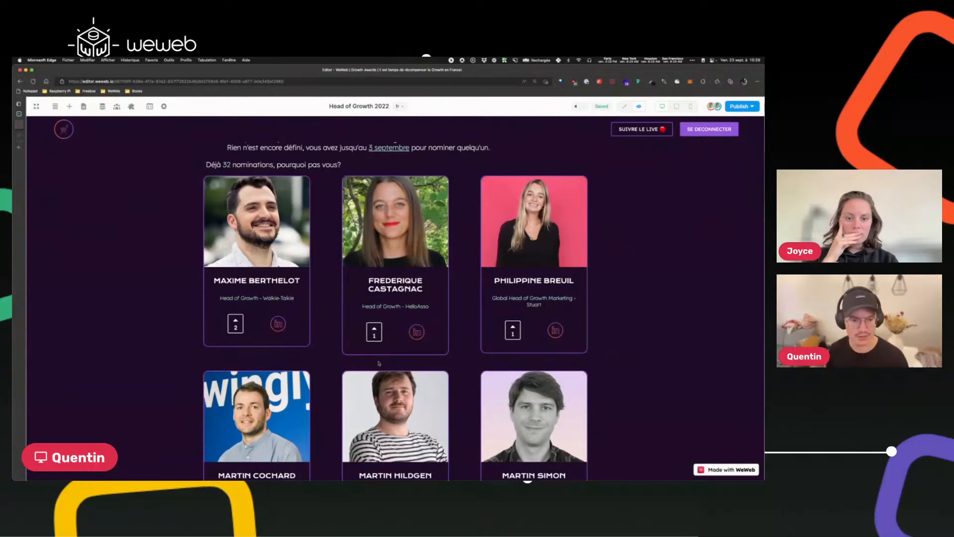
scroll(379, 362, down, 4)
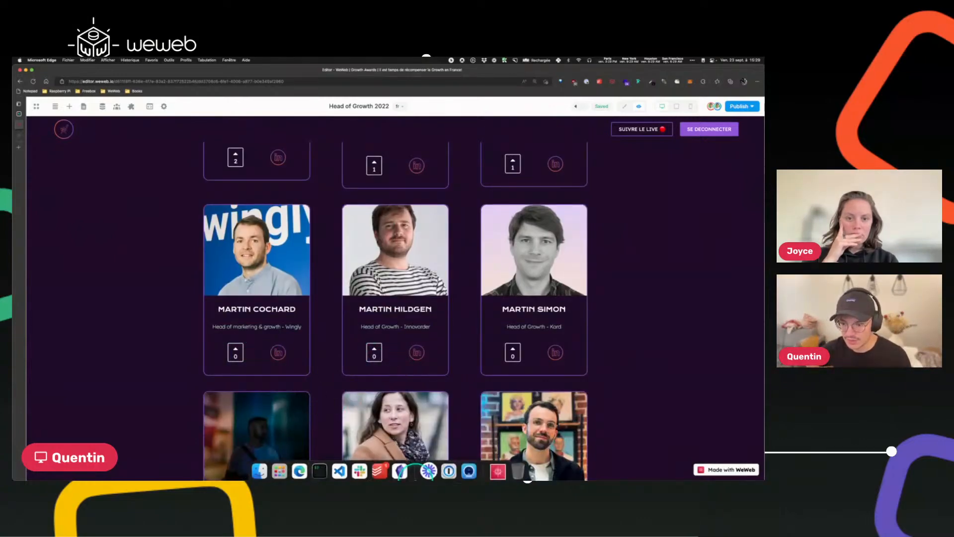
scroll(315, 356, up, 1)
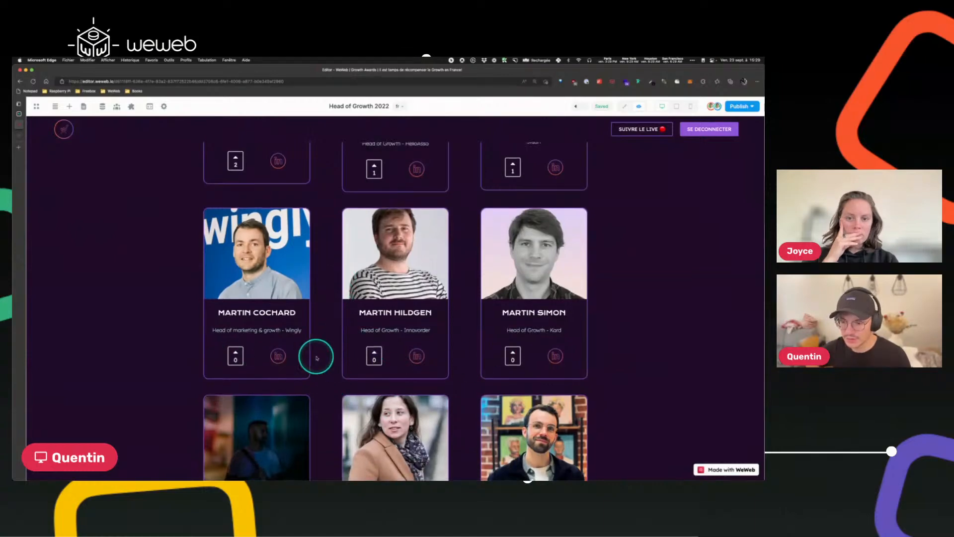
scroll(420, 331, up, 5)
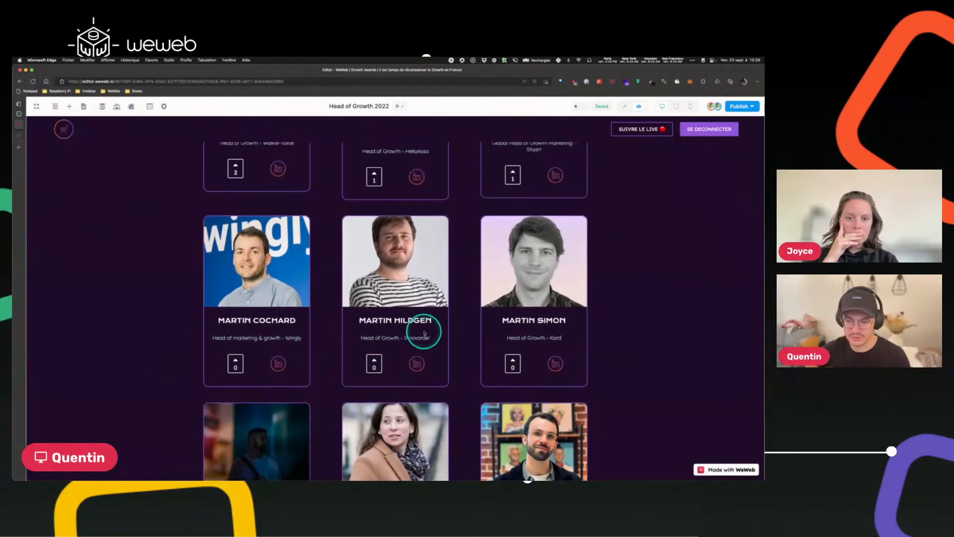
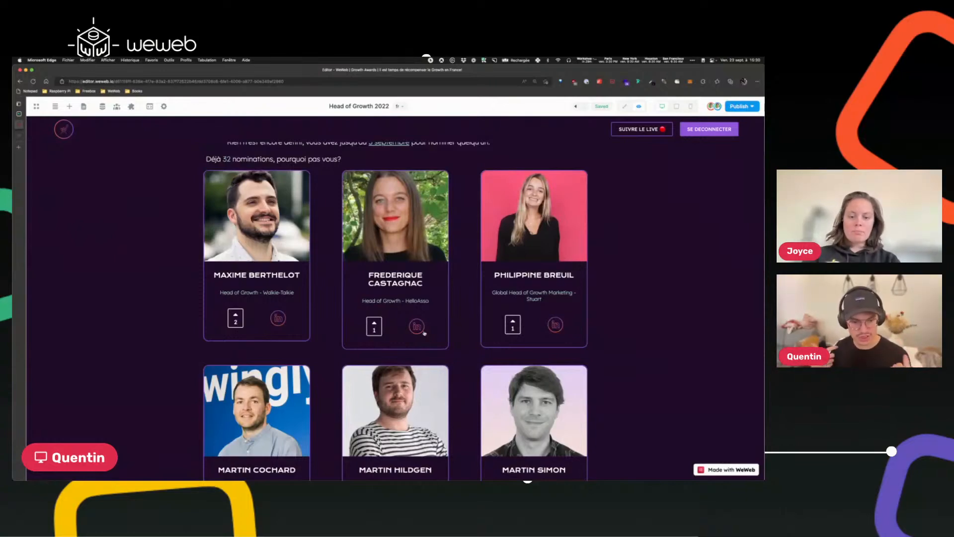
Switch to the Supabase project and review the check_max_upvotes_hog function in the SQL editor.
click(21, 114)
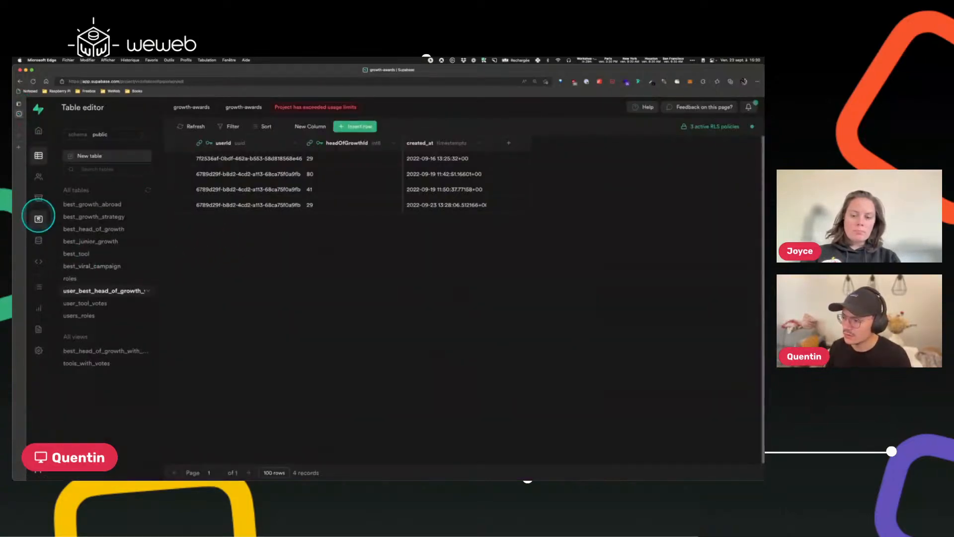
click(39, 219)
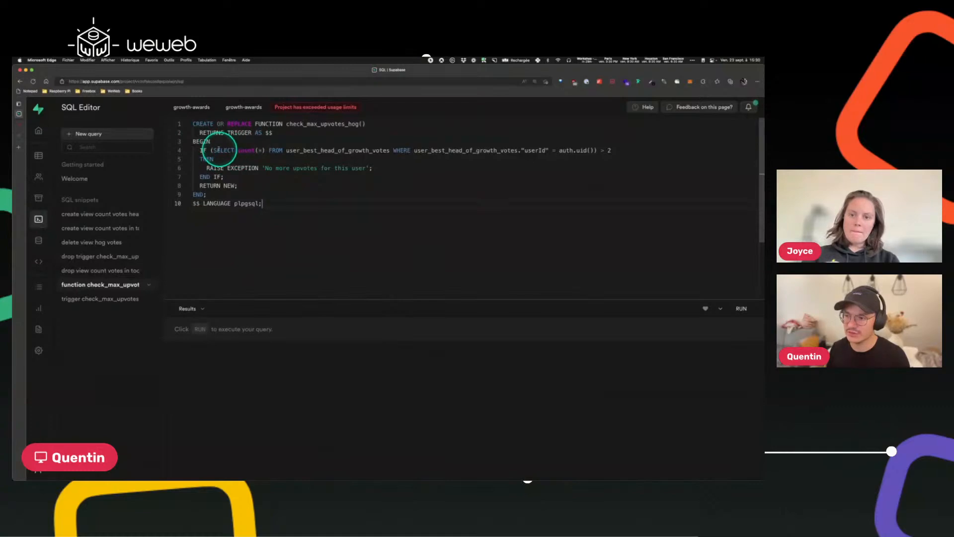
drag(214, 151, 392, 149)
double_click(390, 150)
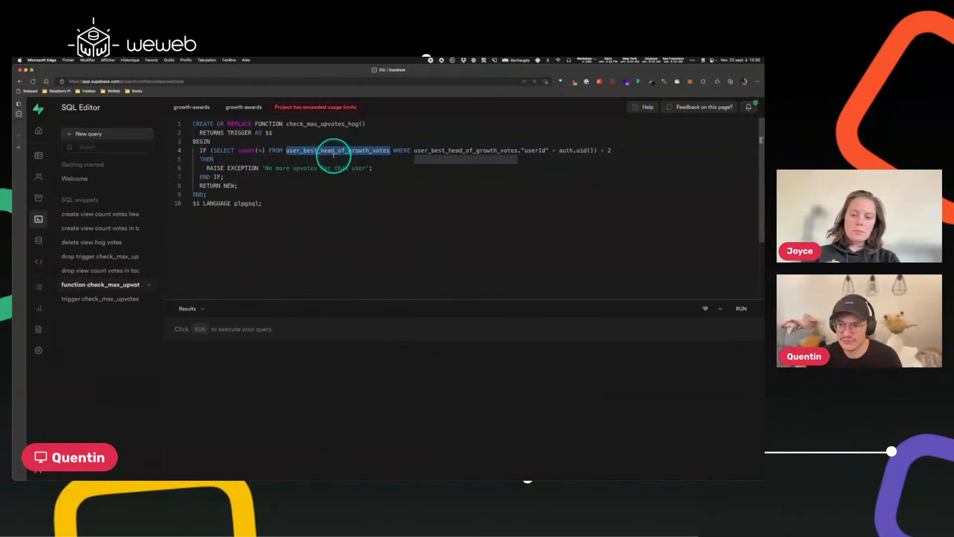
click(439, 177)
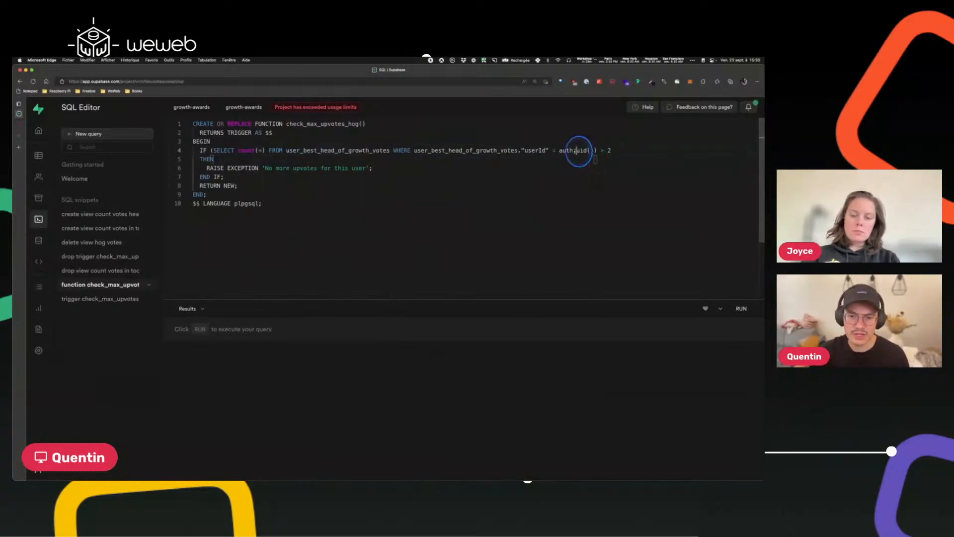
double_click(528, 151)
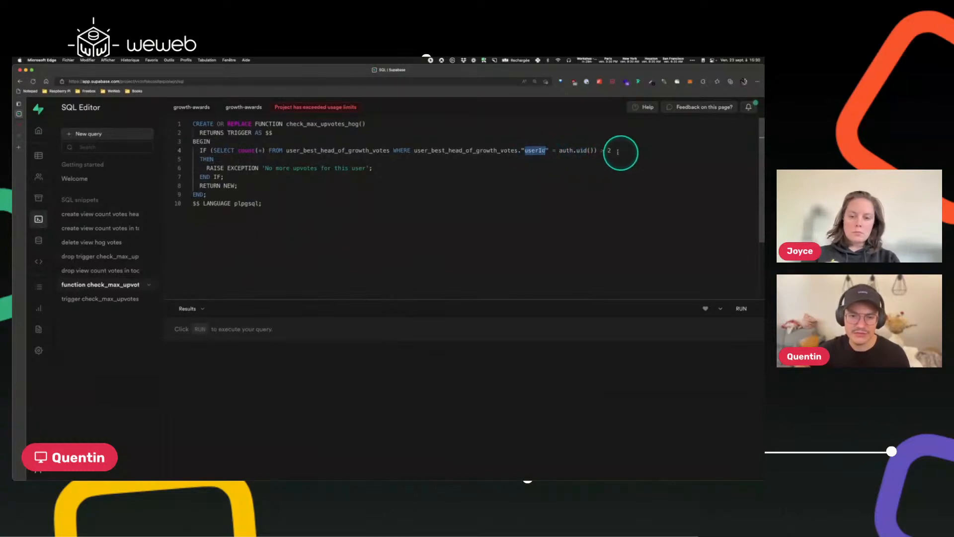
click(605, 152)
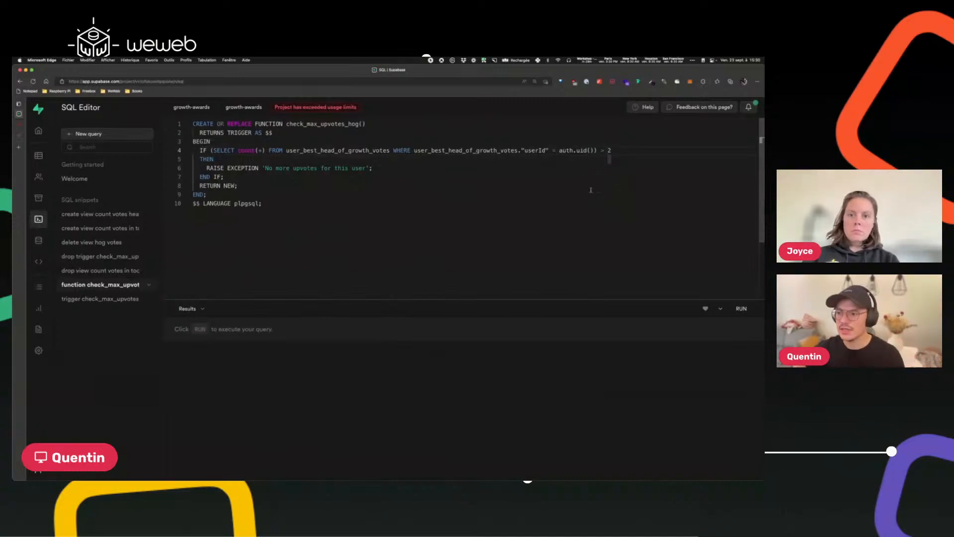
drag(265, 168, 362, 168)
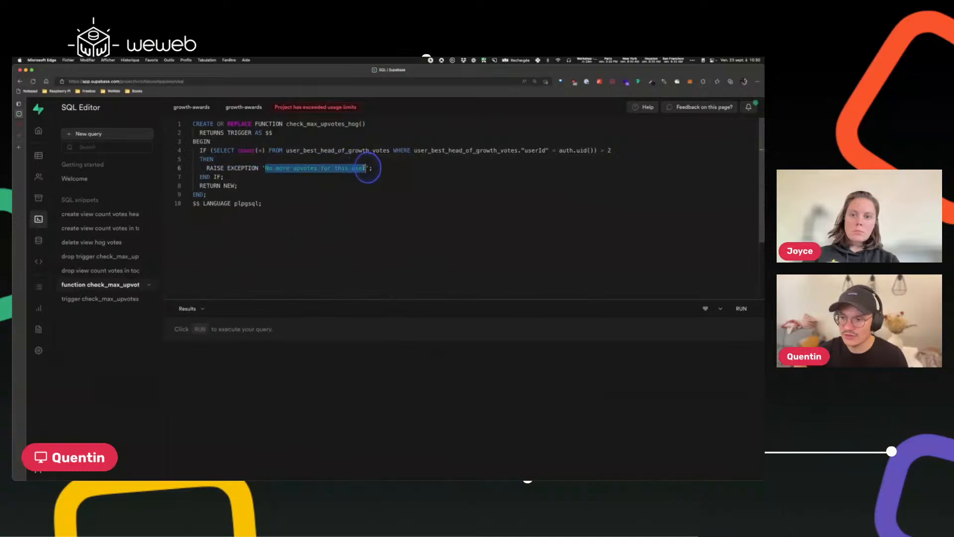
click(286, 196)
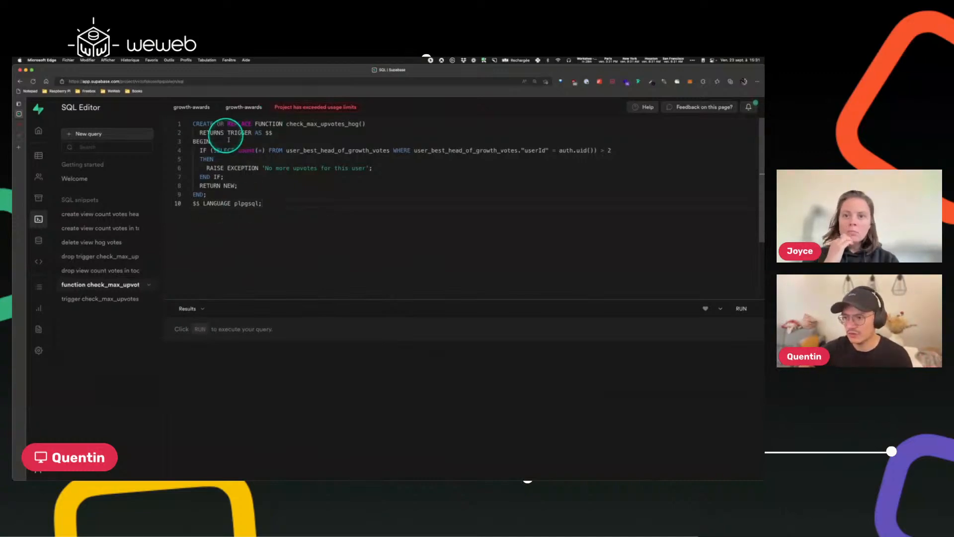
Open the trigger check_max_upvotes snippet and review the verify_max_upvotes_hog trigger on user_best_head_of_growth_votes.
click(89, 301)
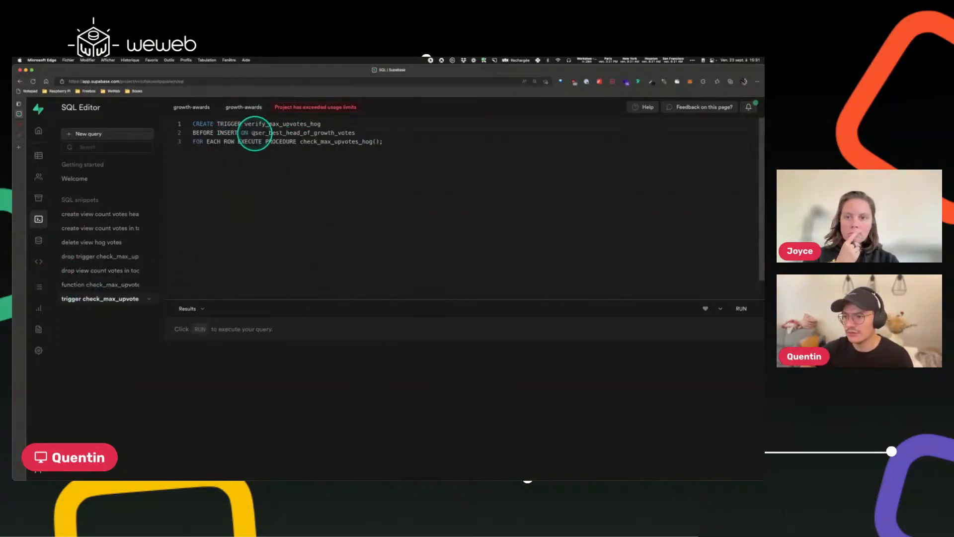
double_click(330, 142)
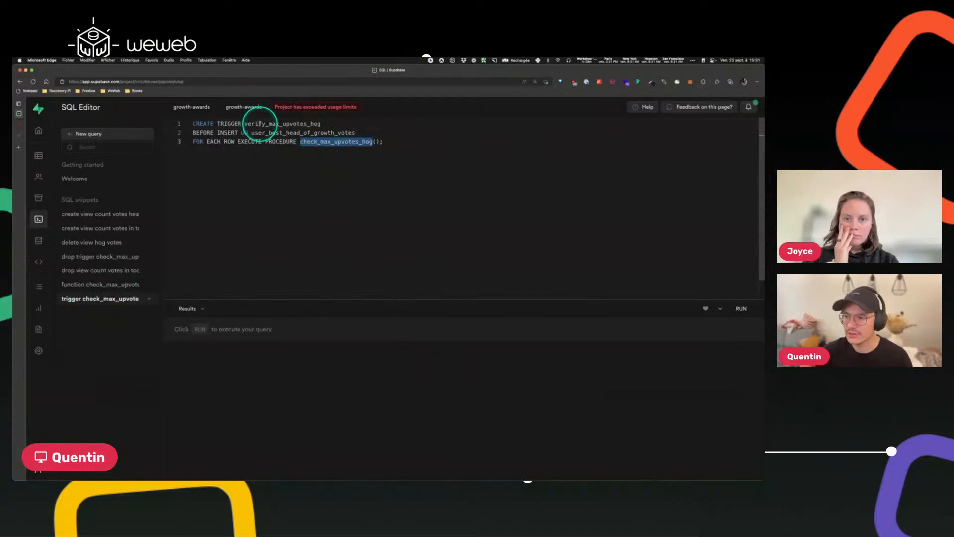
double_click(263, 124)
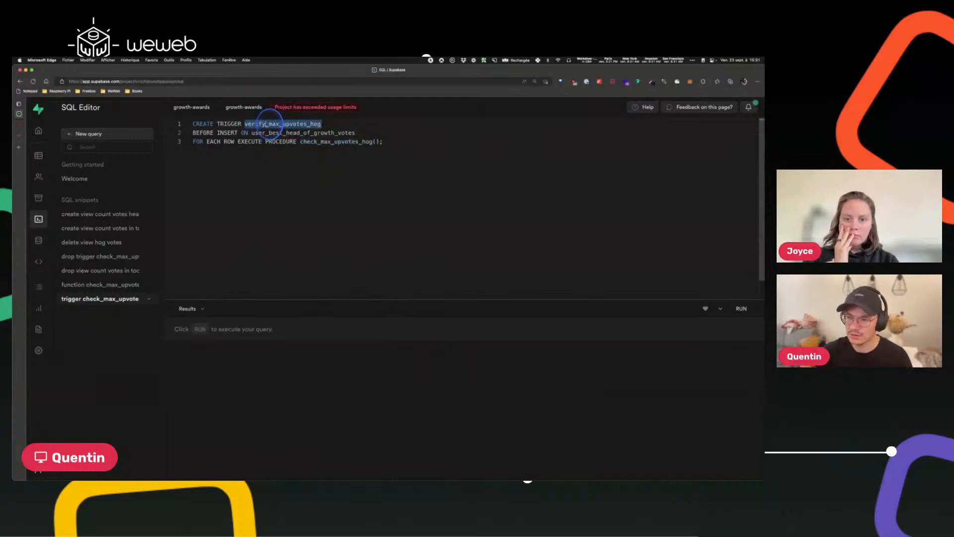
double_click(331, 142)
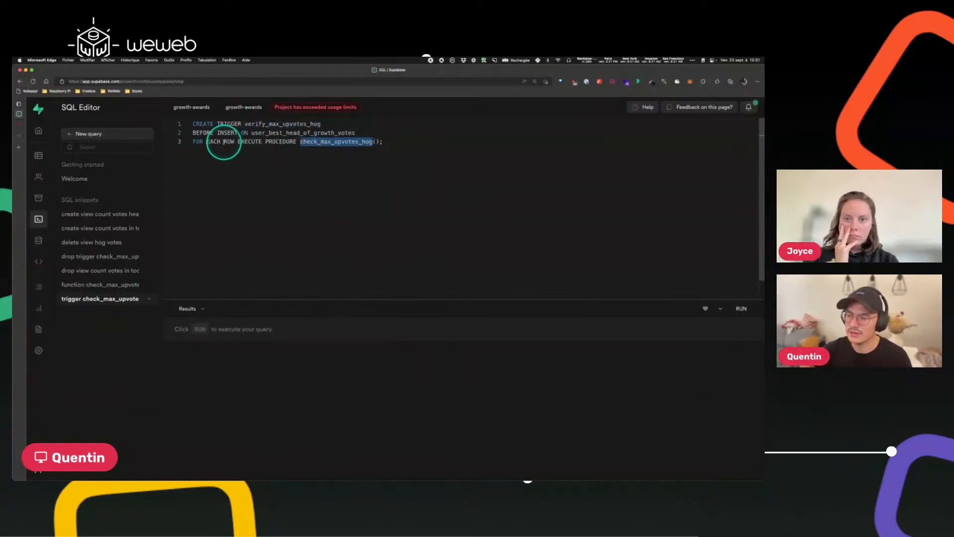
drag(207, 142, 282, 142)
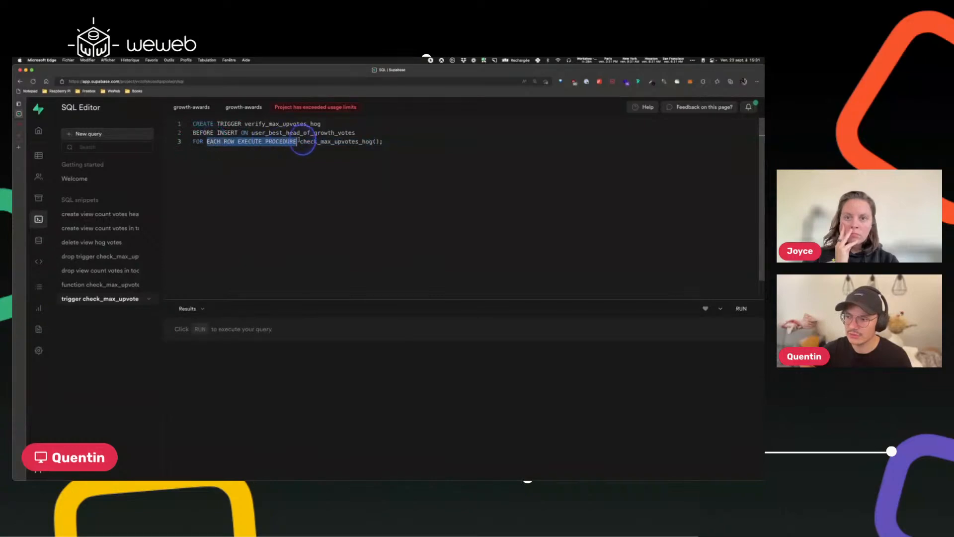
double_click(329, 142)
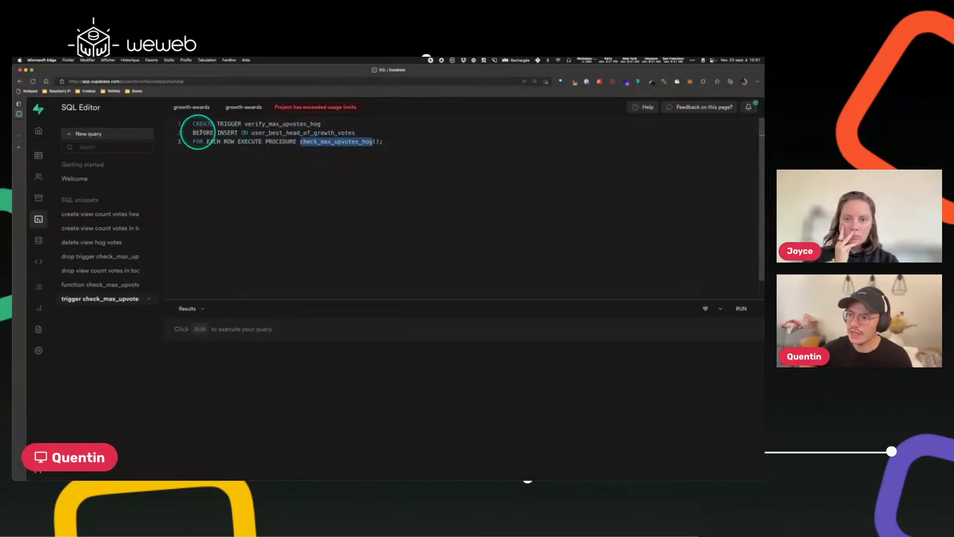
double_click(225, 133)
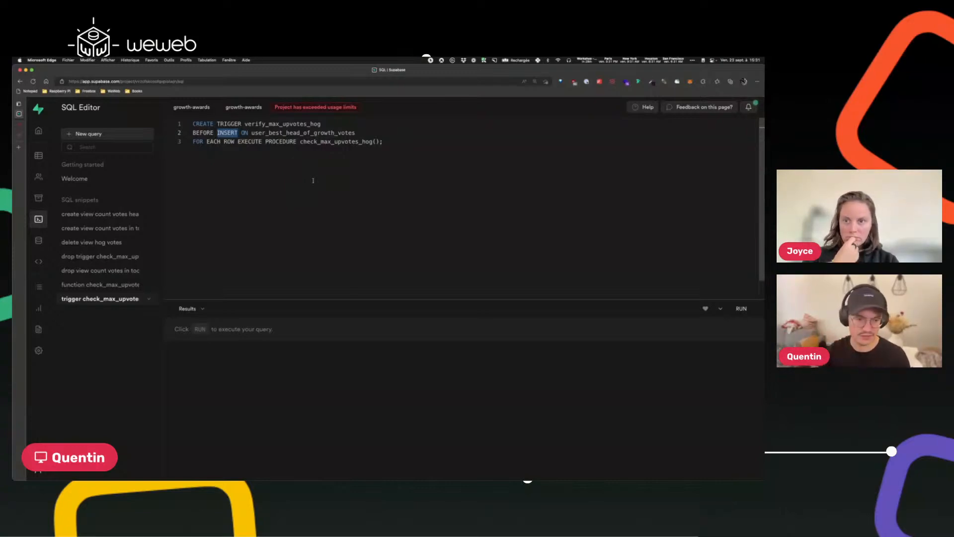
click(285, 134)
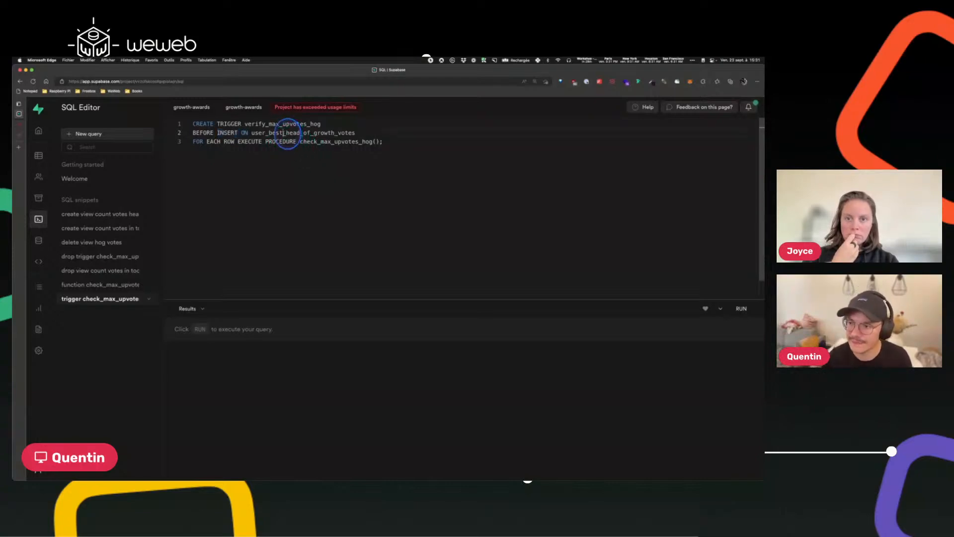
click(22, 127)
right_click(640, 238)
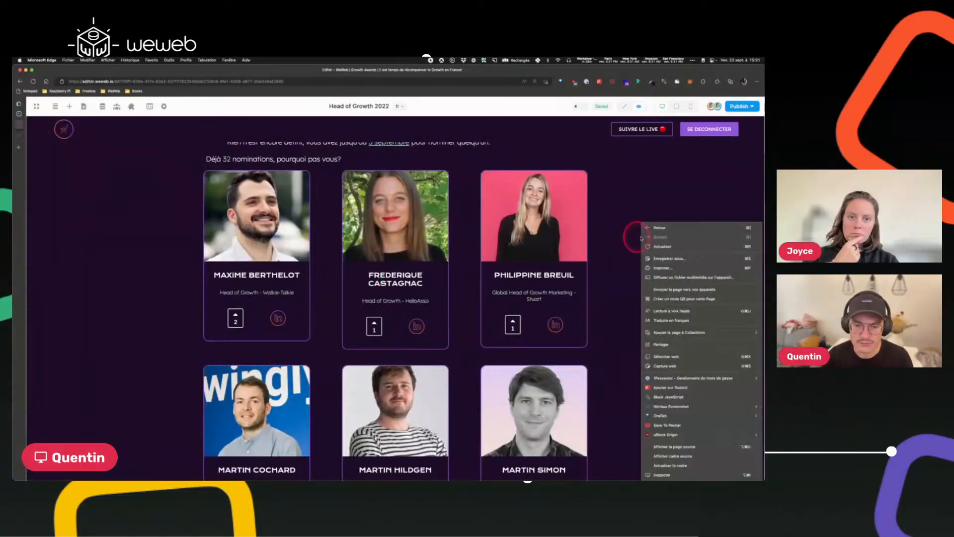
click(658, 475)
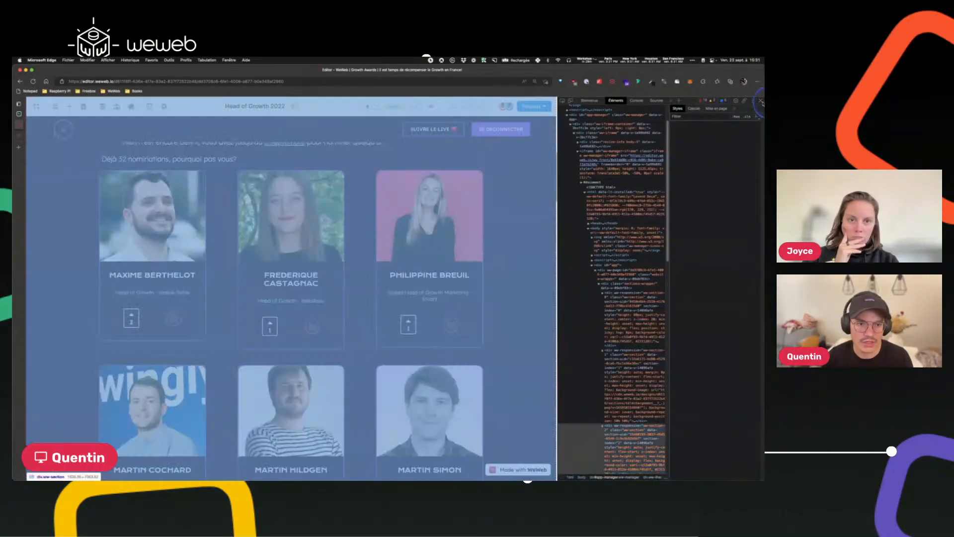
click(760, 101)
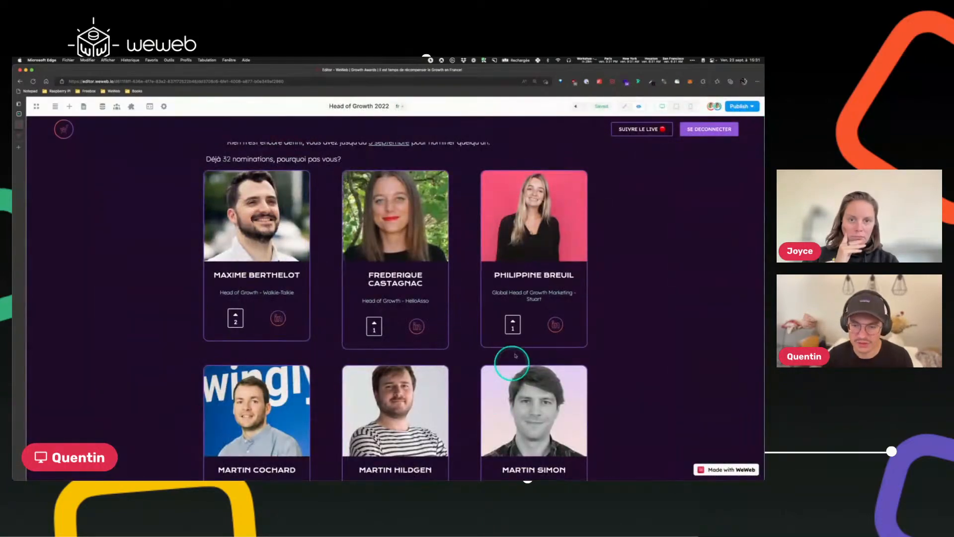
scroll(611, 161, down, 3)
click(625, 107)
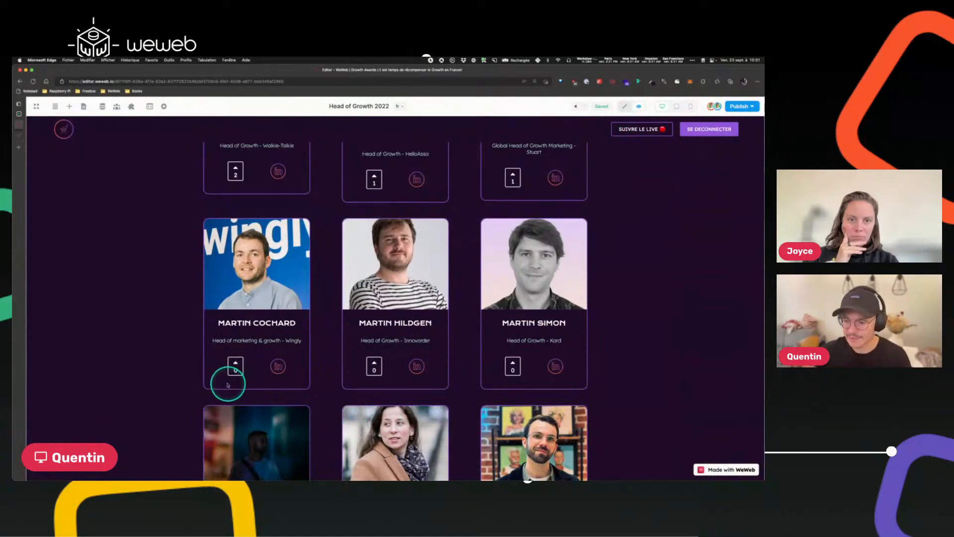
click(184, 366)
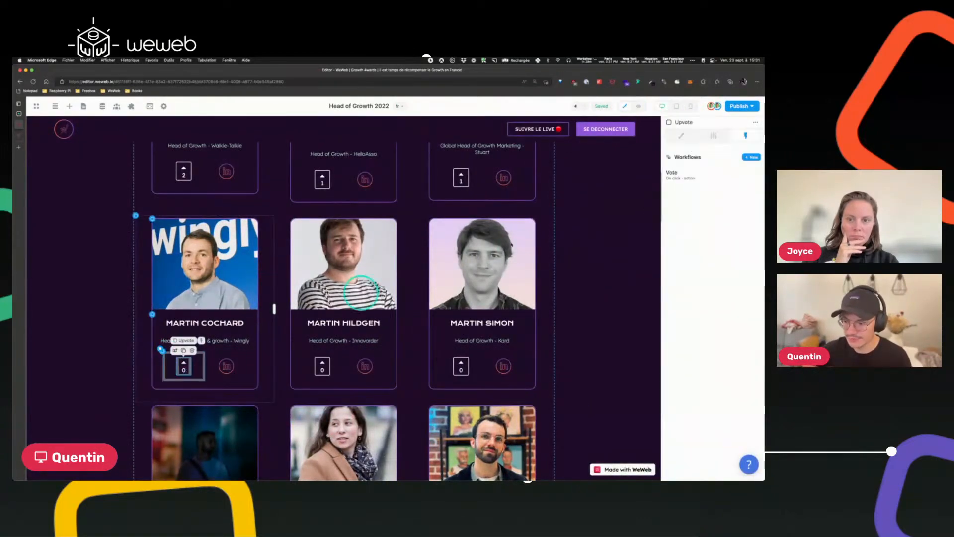
click(708, 180)
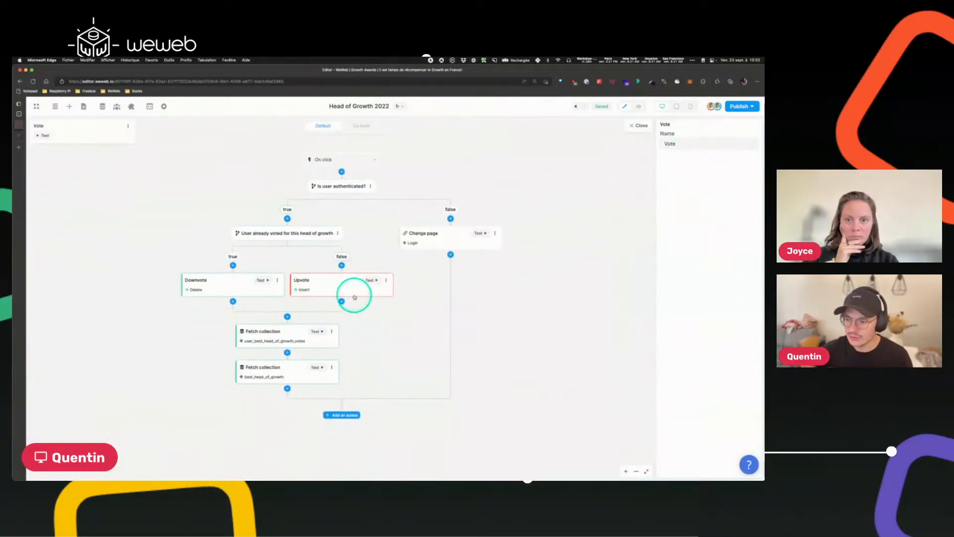
click(373, 282)
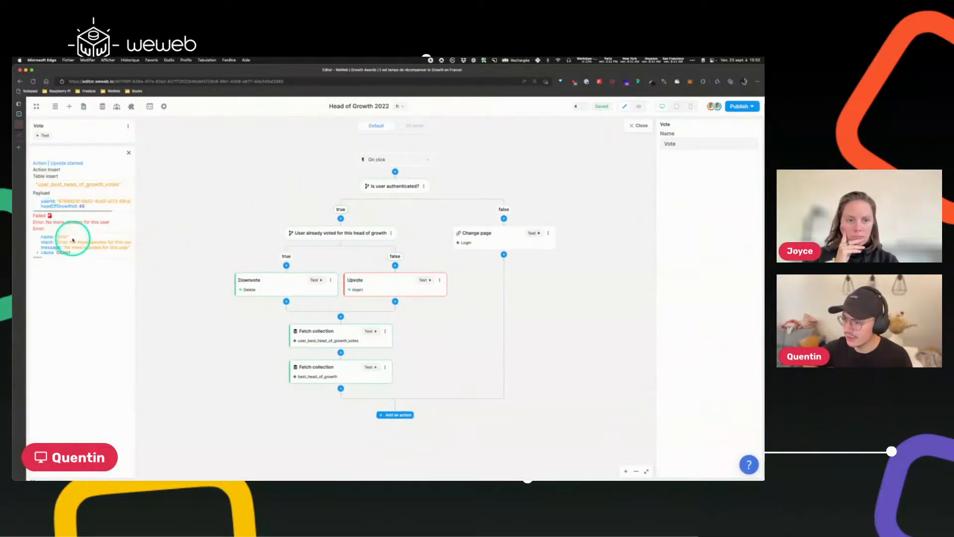
scroll(75, 243, right, 3)
scroll(75, 243, left, 3)
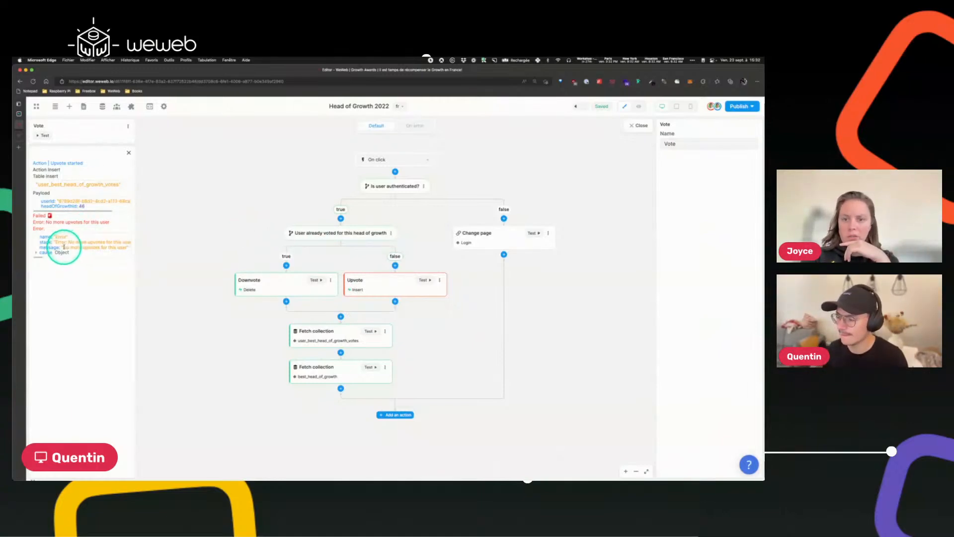
click(638, 125)
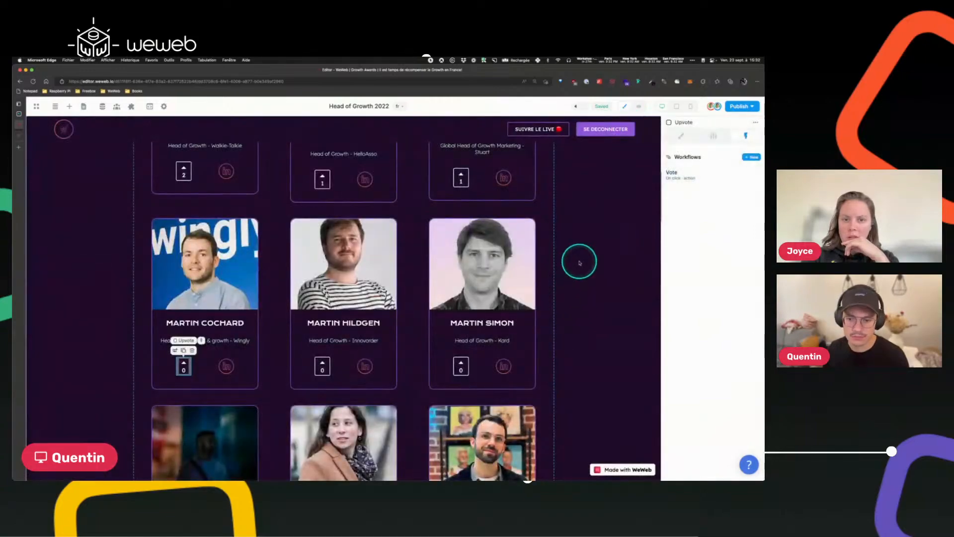
Switch to preview mode and open the browser developer tools' Network panel, clearing its log.
right_click(579, 262)
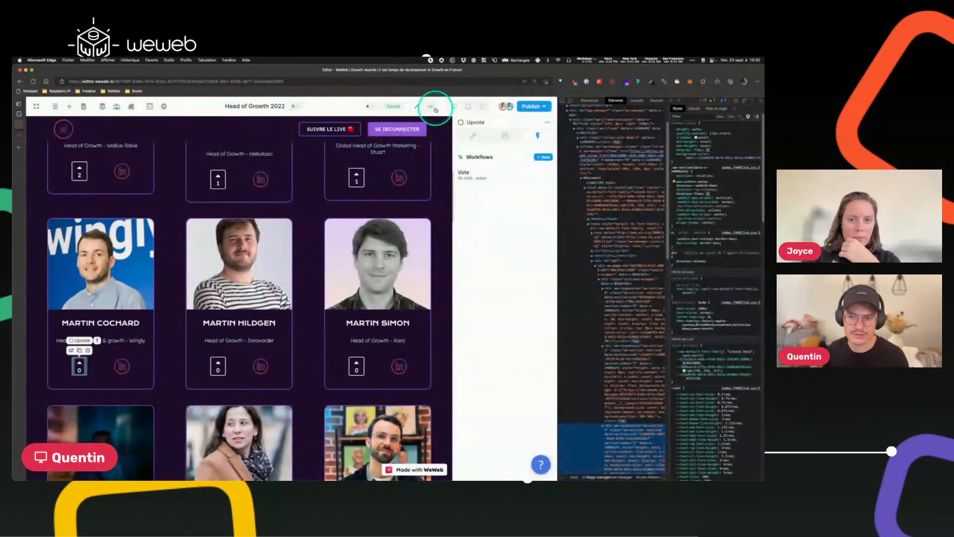
click(431, 106)
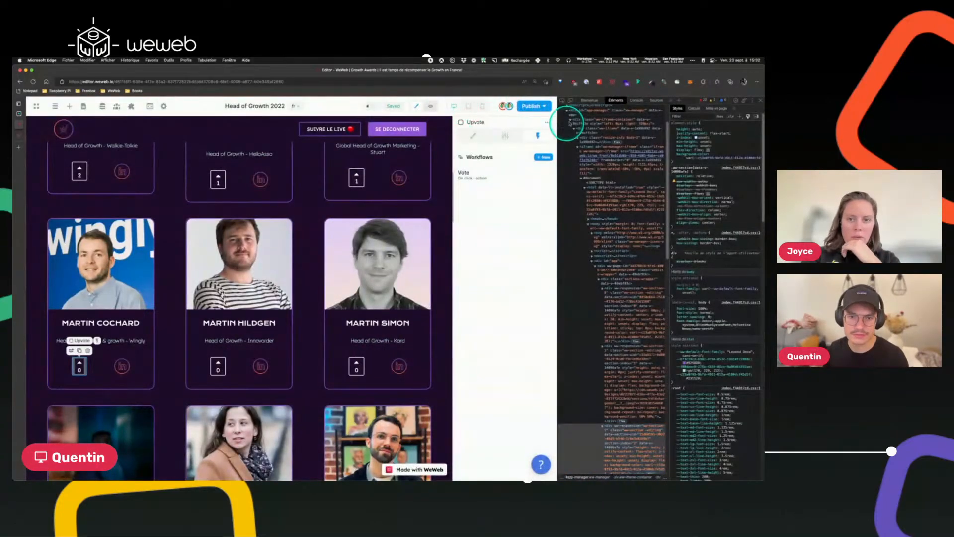
click(431, 106)
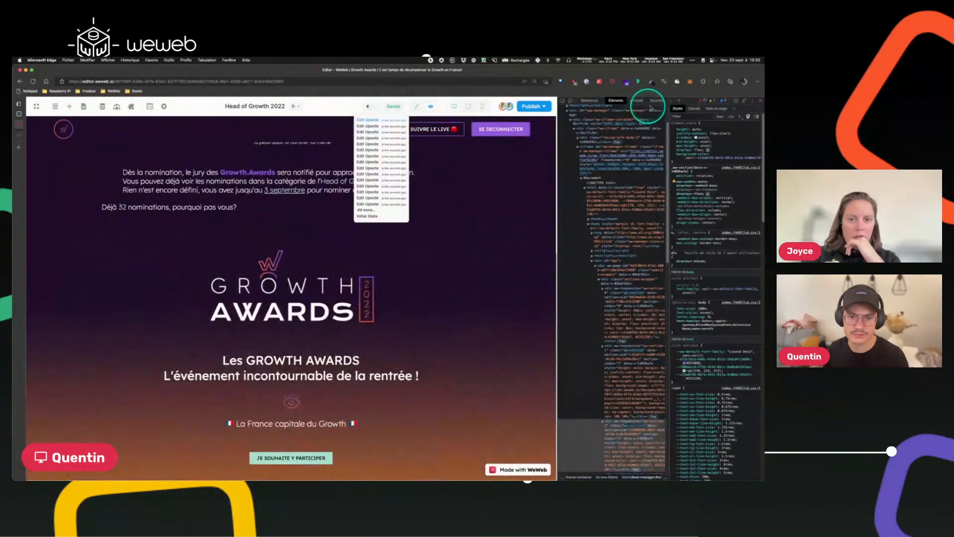
click(679, 101)
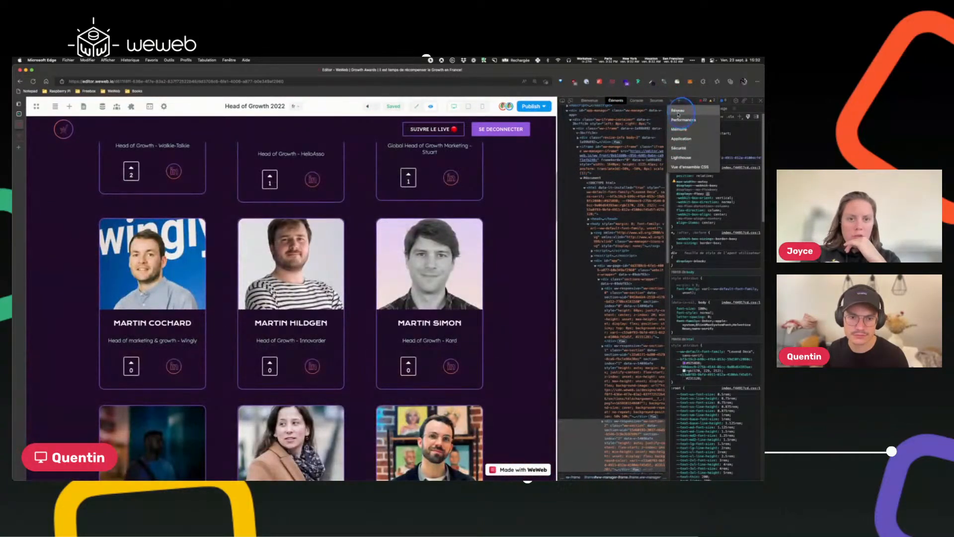
click(677, 110)
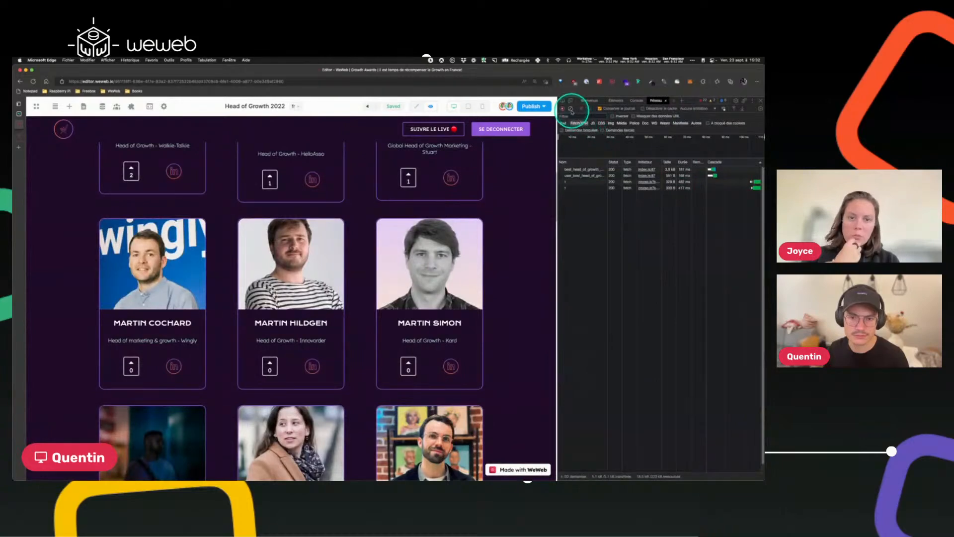
click(571, 109)
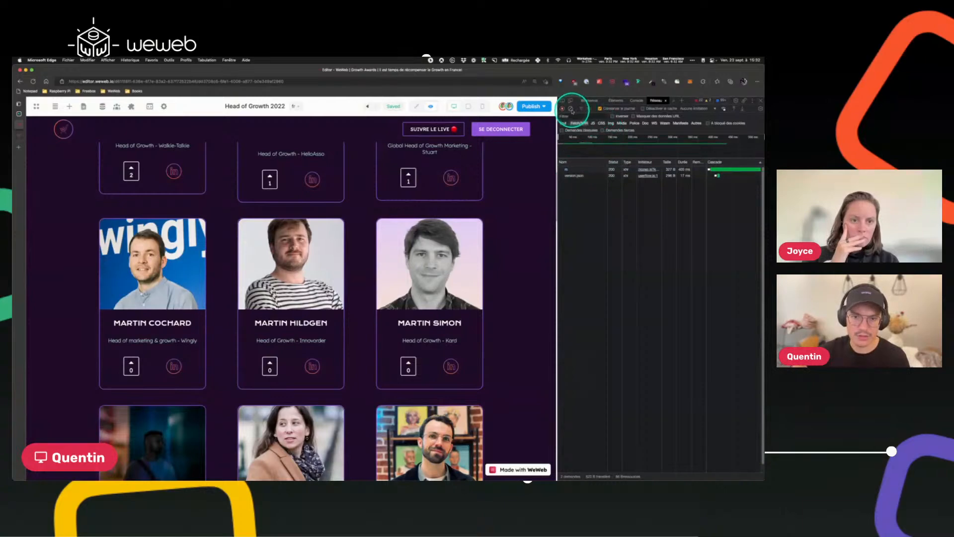
click(570, 109)
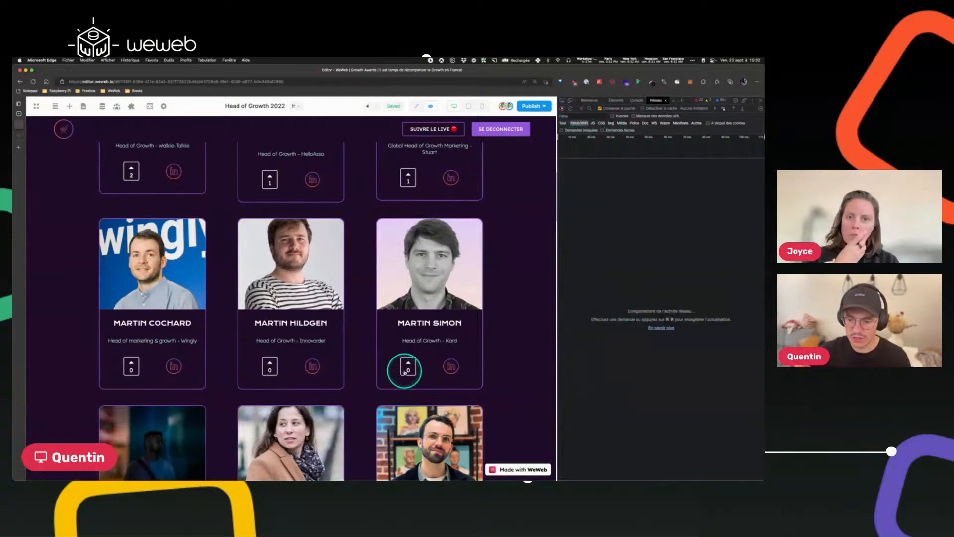
click(405, 371)
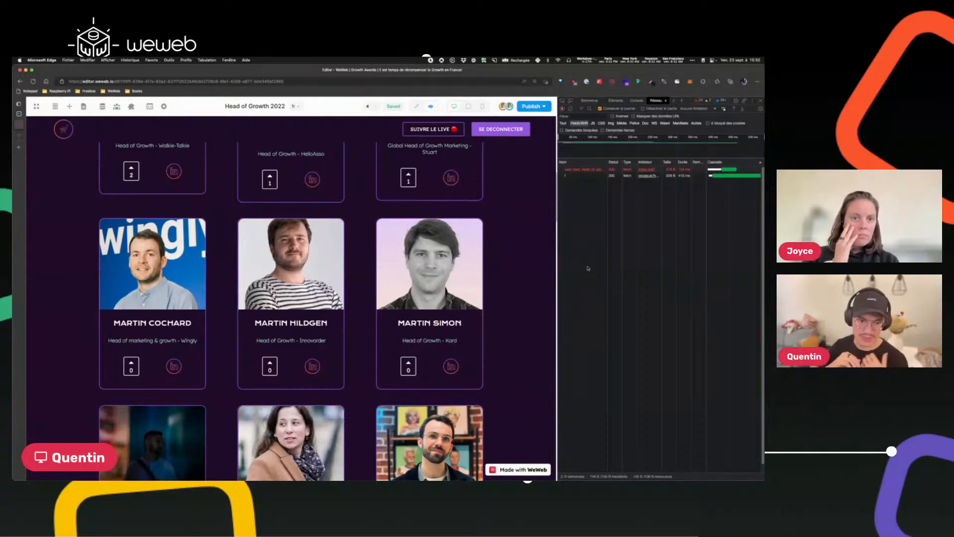
click(601, 171)
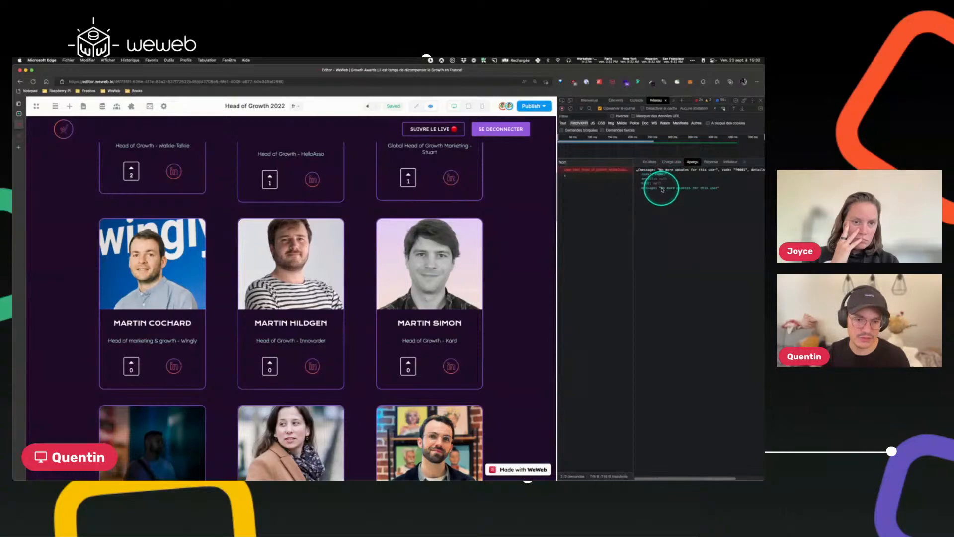
drag(661, 190, 715, 190)
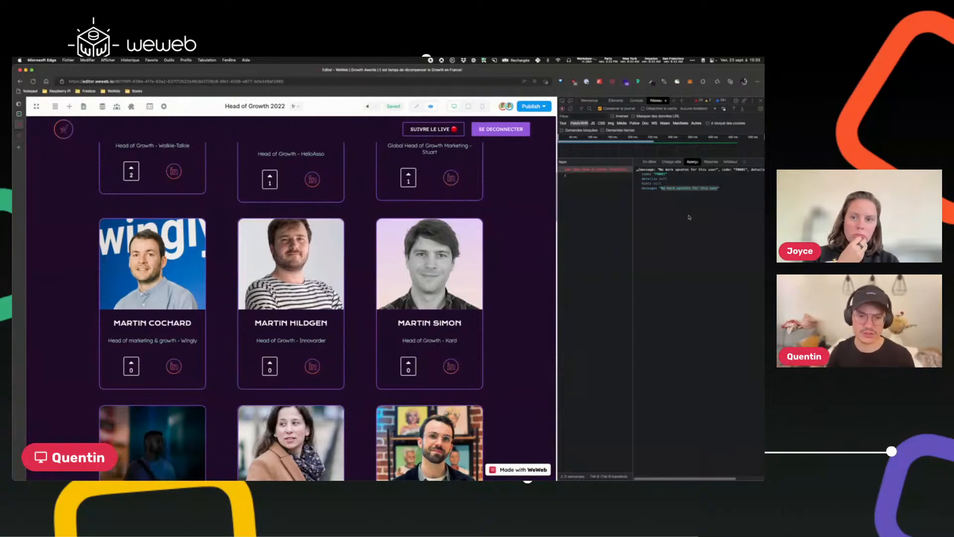
scroll(396, 390, up, 3)
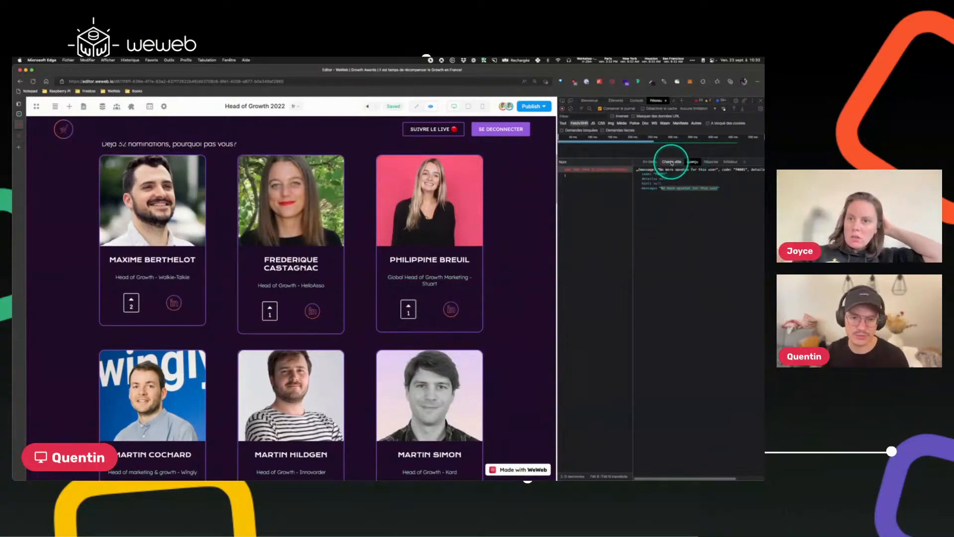
click(722, 189)
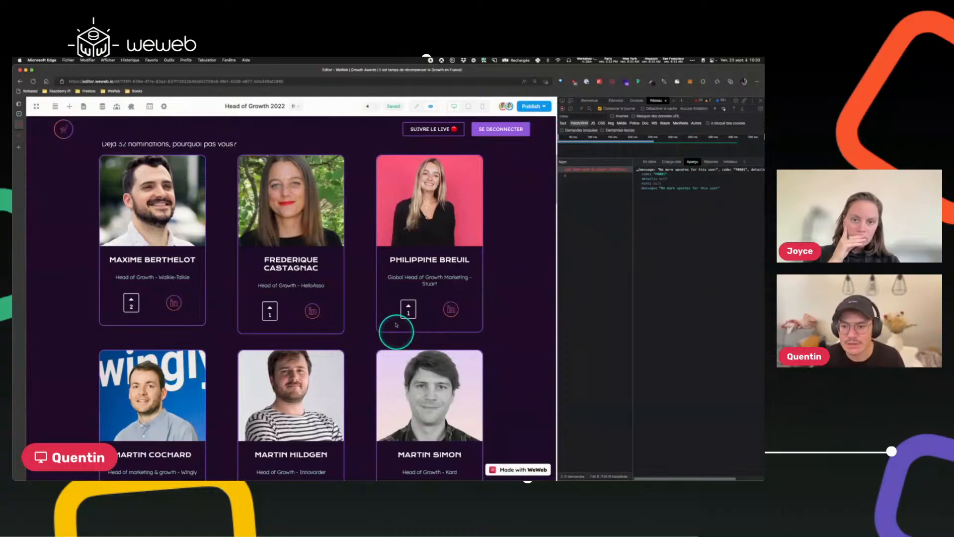
click(407, 310)
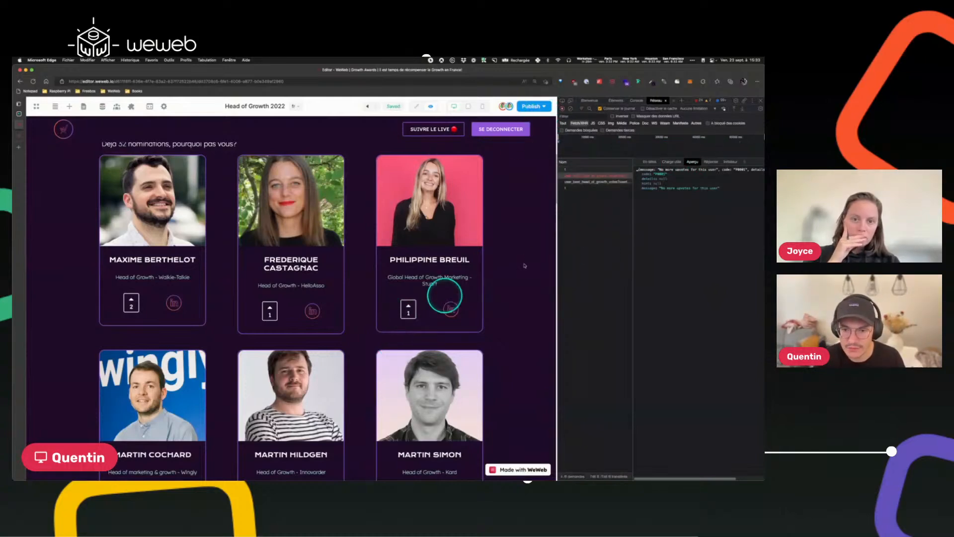
click(580, 189)
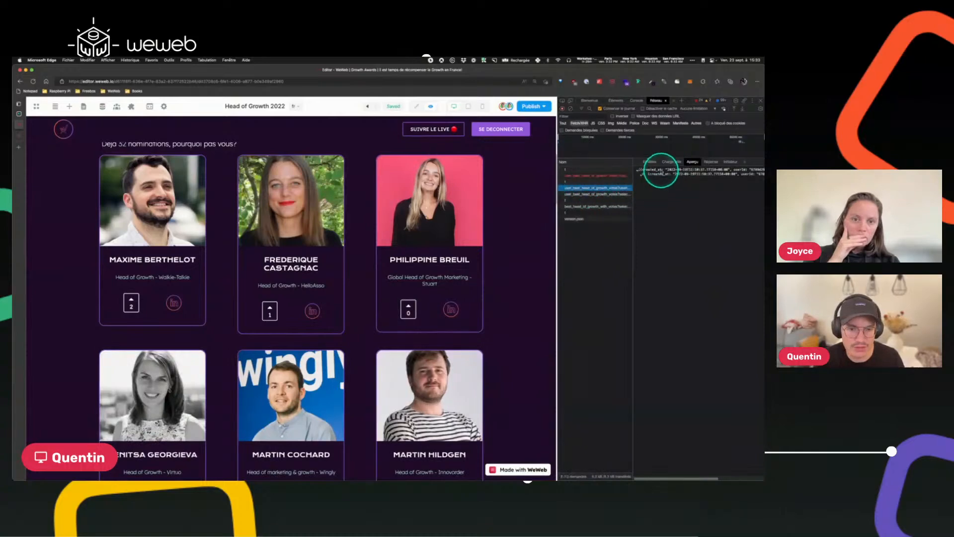
click(650, 162)
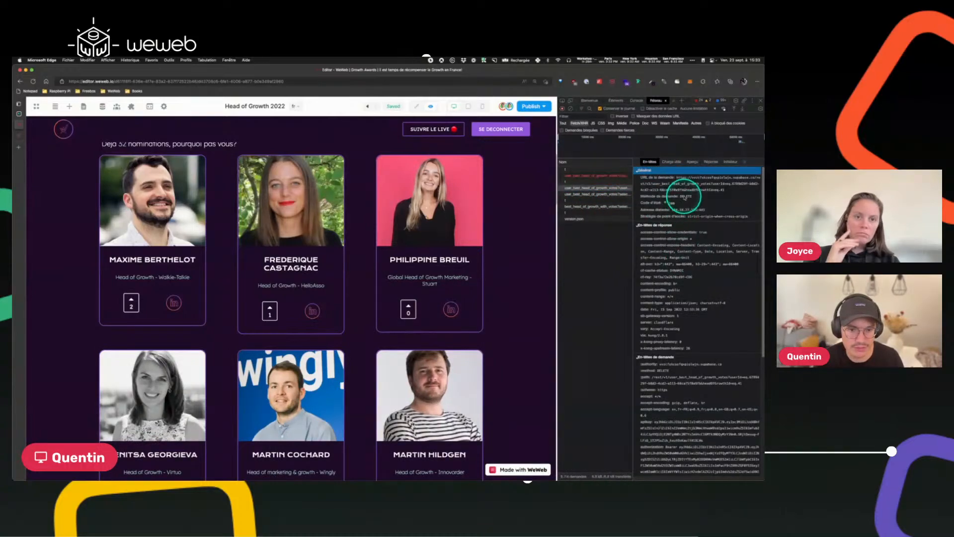
click(692, 161)
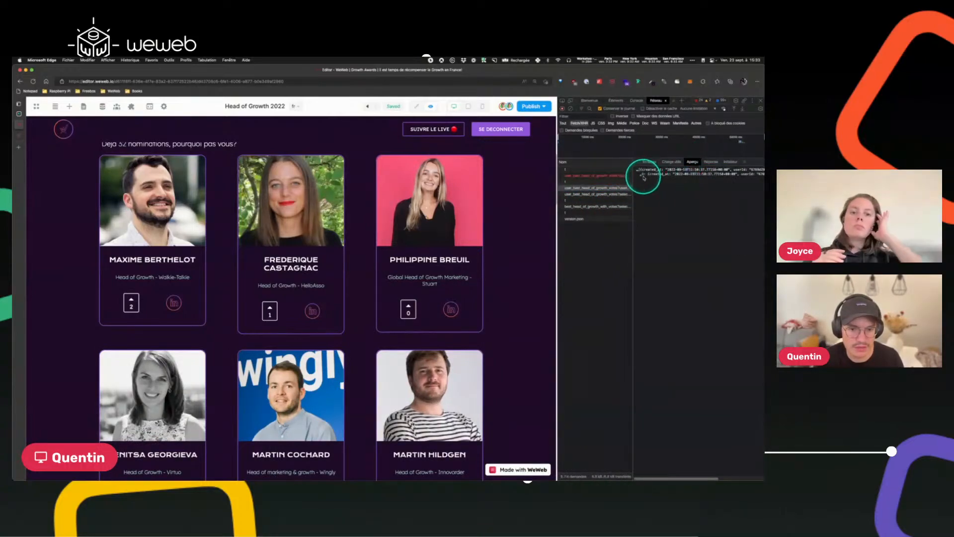
click(643, 174)
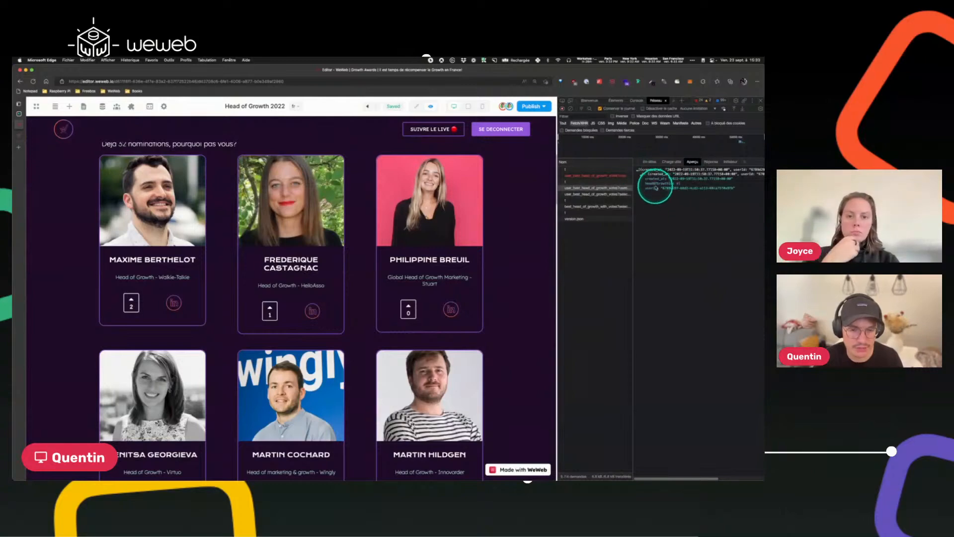
click(580, 206)
click(570, 109)
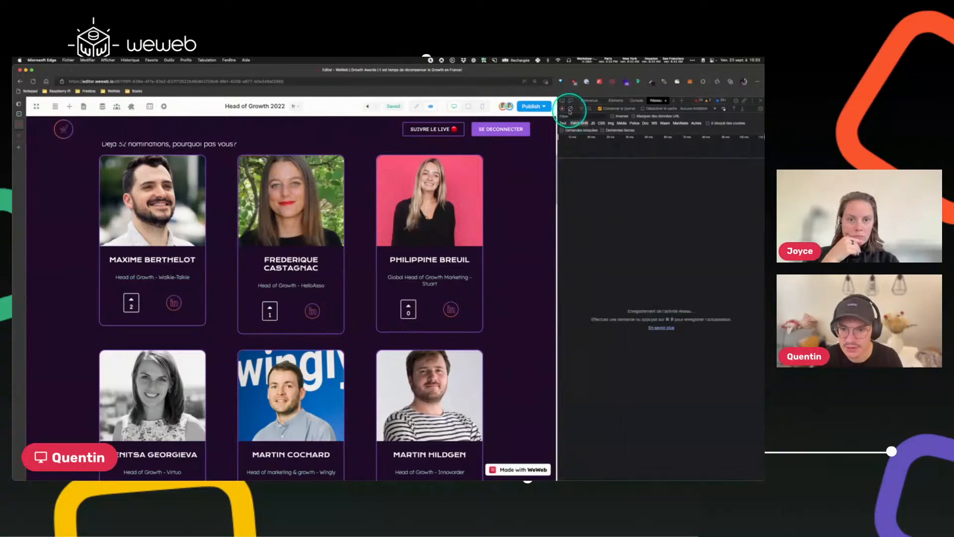
scroll(385, 358, down, 5)
click(409, 314)
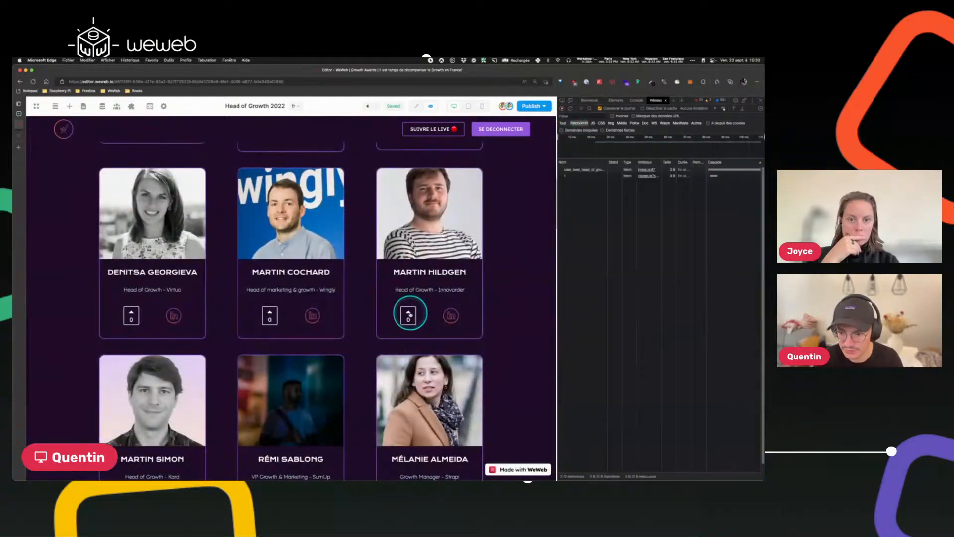
scroll(552, 281, up, 6)
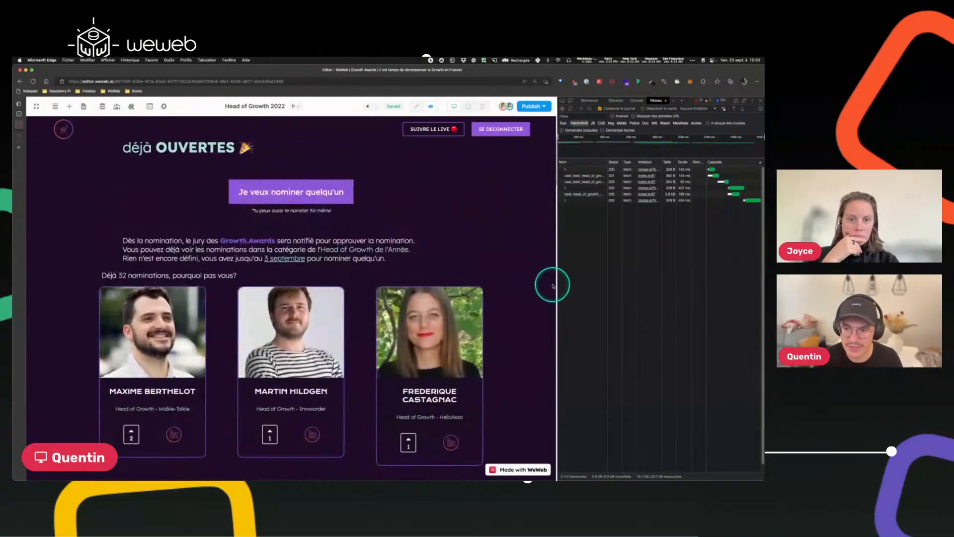
scroll(551, 281, down, 2)
scroll(383, 315, down, 2)
click(407, 399)
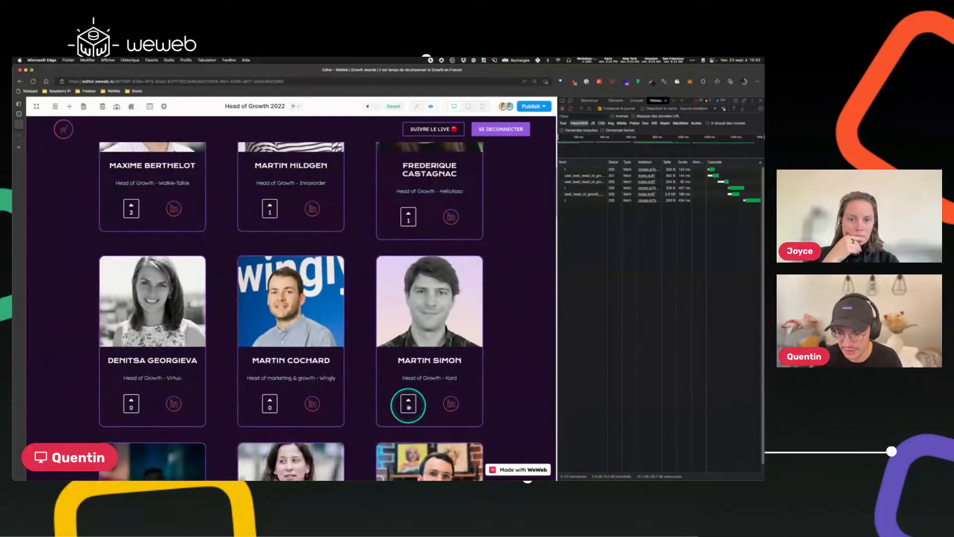
click(589, 206)
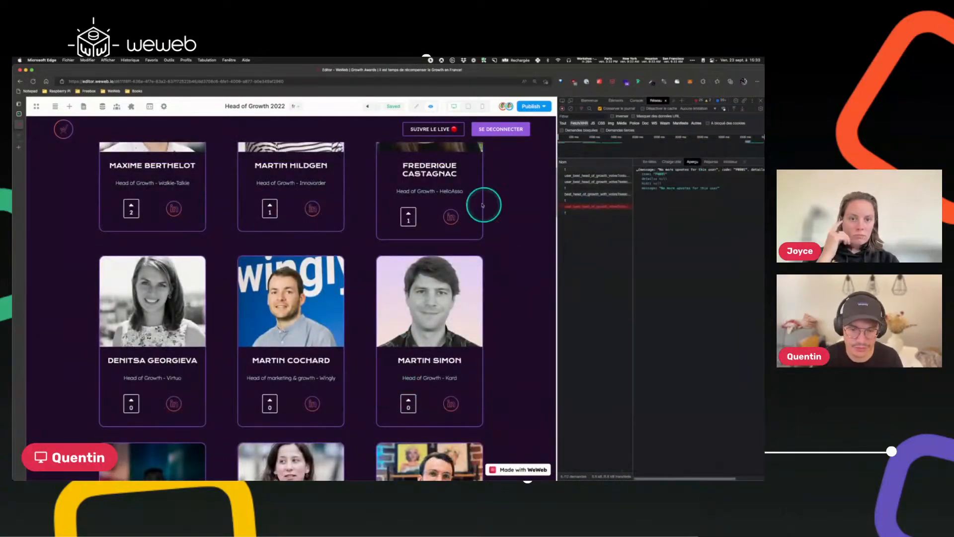
Inspect the headers and preview of the successful and failed vote requests.
scroll(427, 264, up, 4)
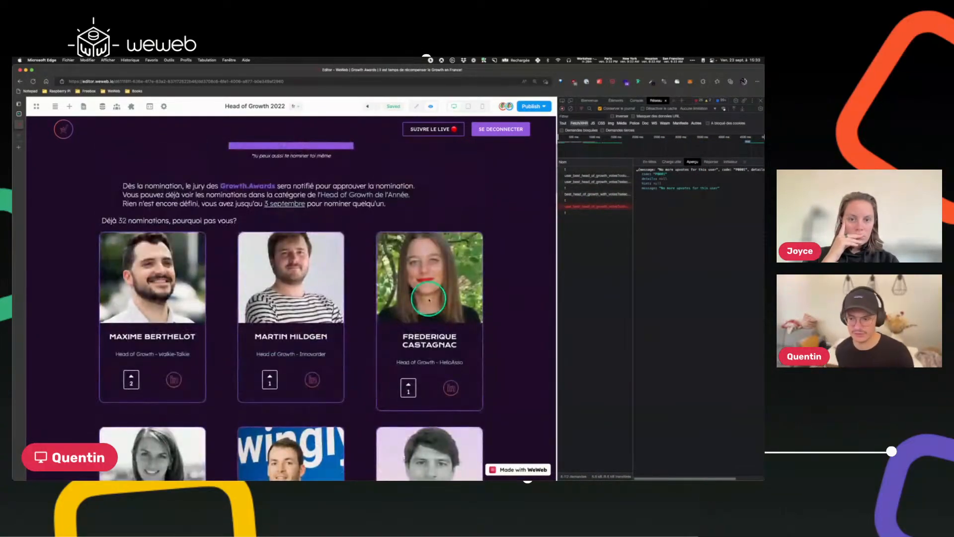
scroll(429, 300, down, 1)
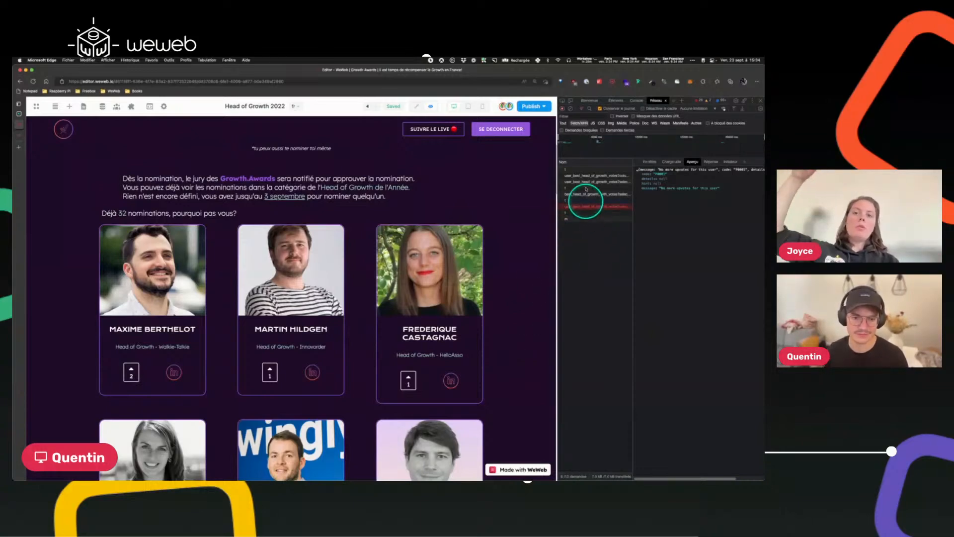
click(603, 176)
click(646, 161)
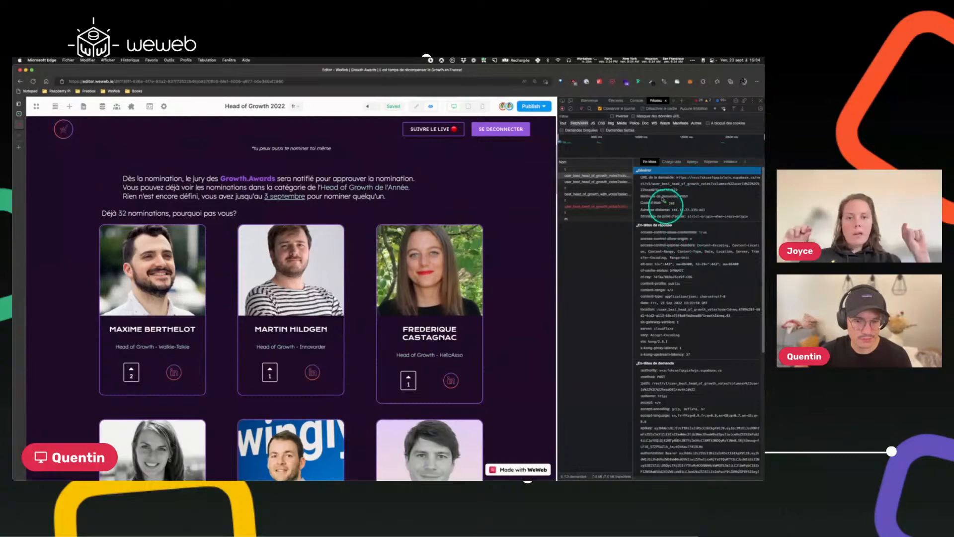
scroll(656, 203, down, 5)
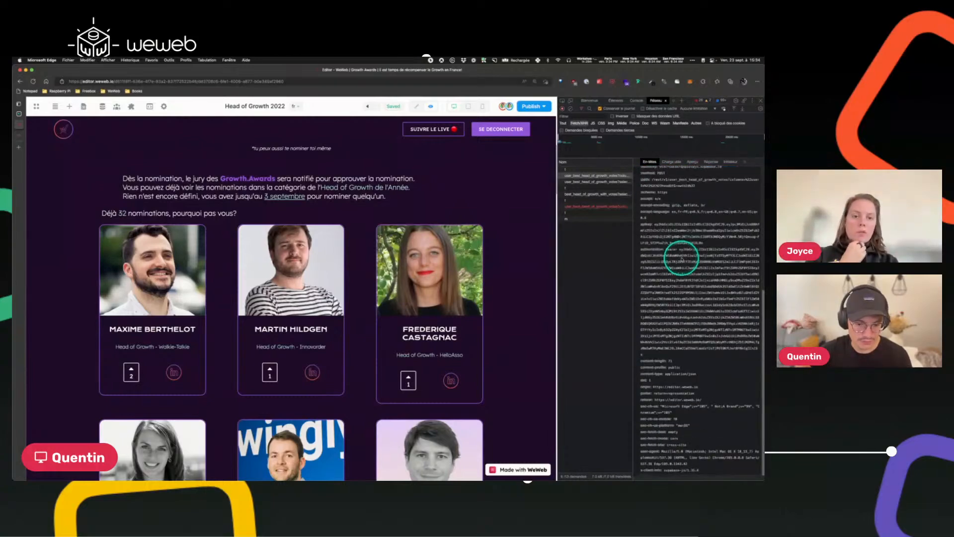
scroll(681, 257, up, 5)
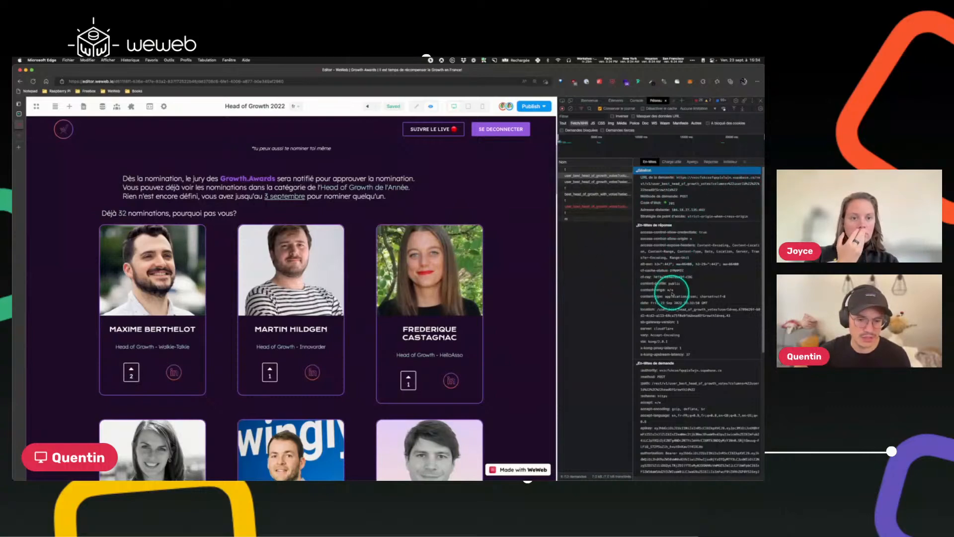
scroll(672, 294, down, 5)
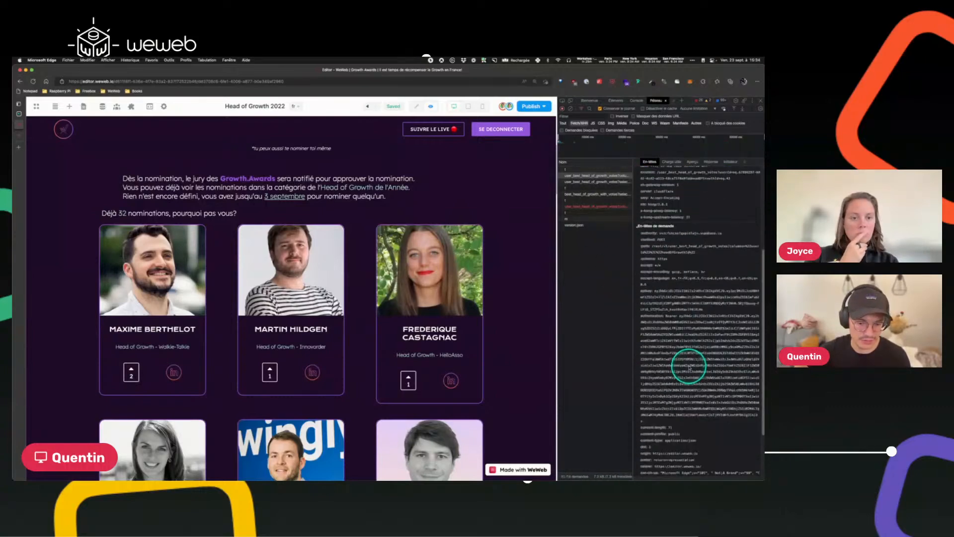
scroll(691, 388, up, 5)
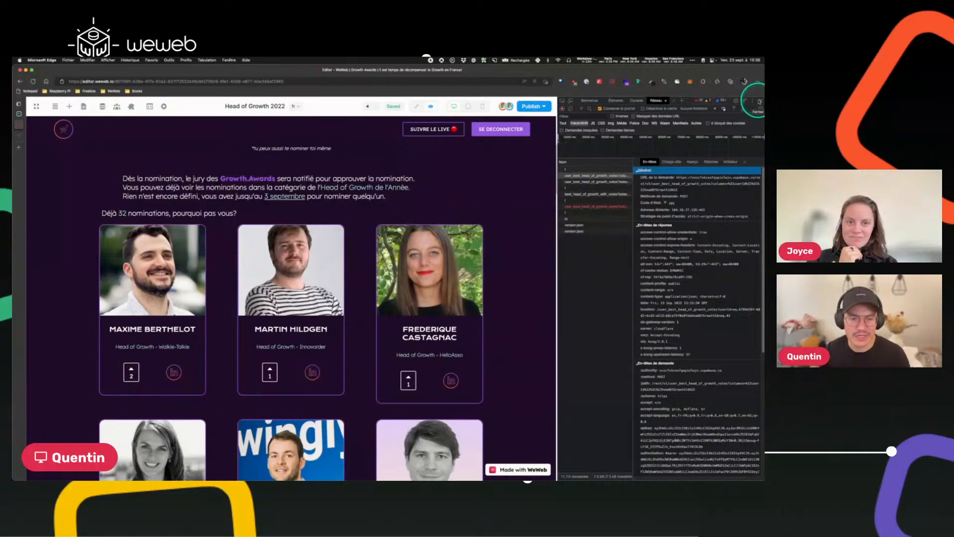
click(580, 205)
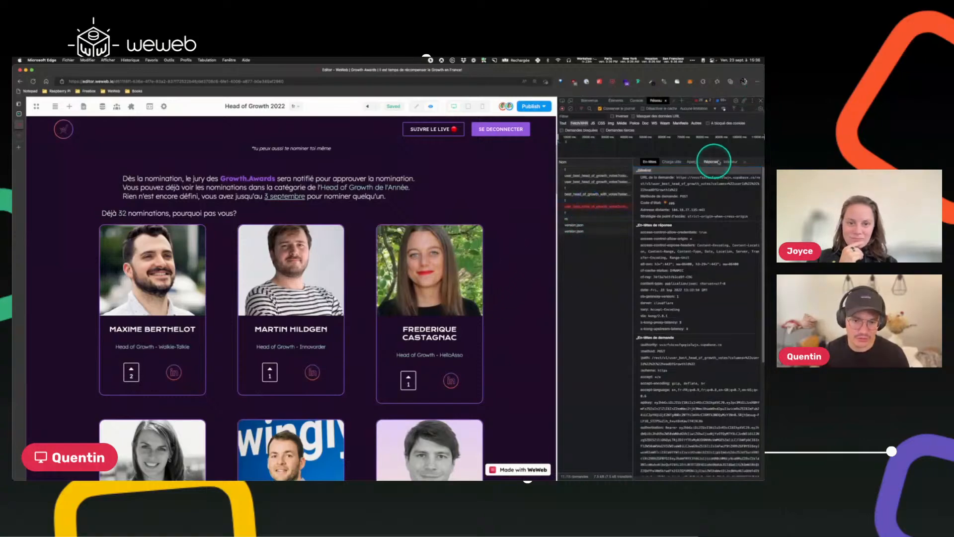
click(691, 162)
click(650, 162)
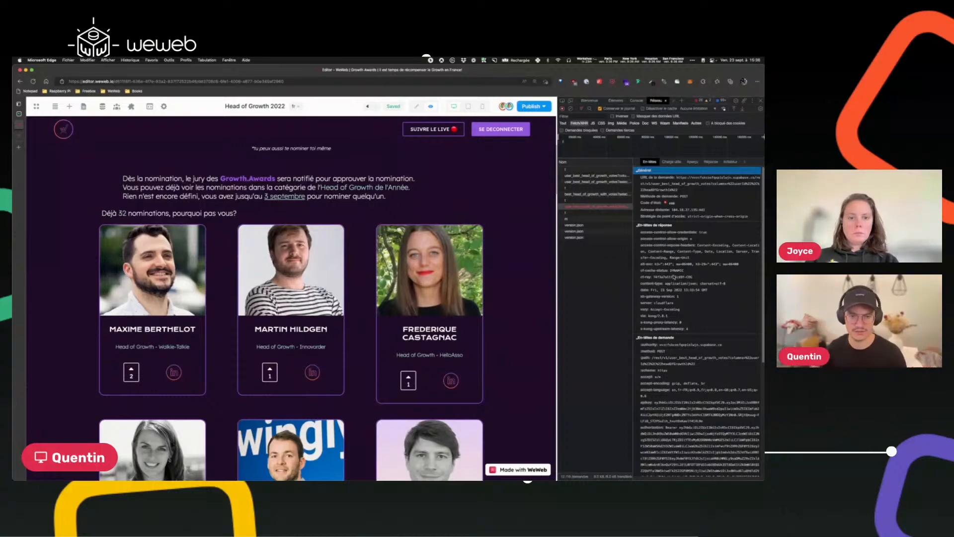
Close the developer tools, return to the editor, and select the 3 votes max toast section in the Navigator.
click(760, 101)
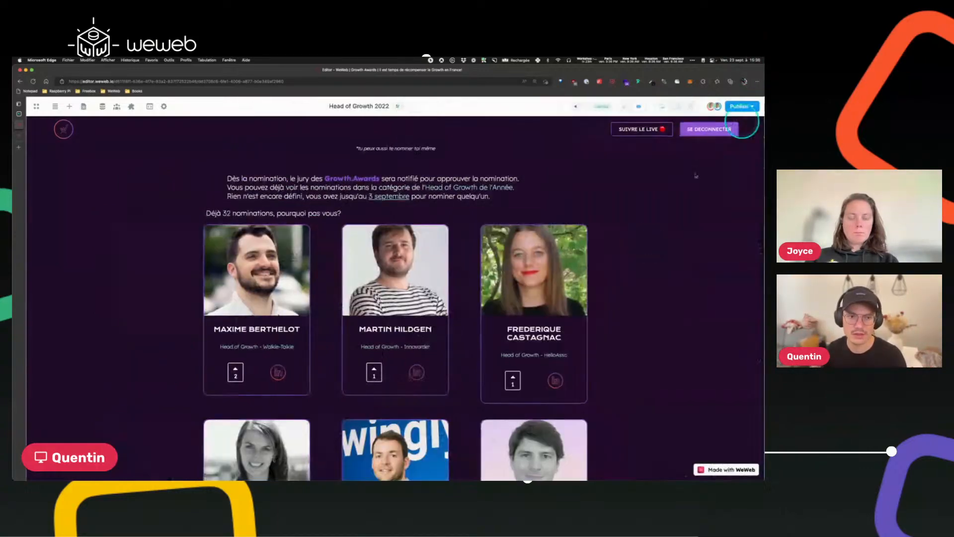
click(628, 106)
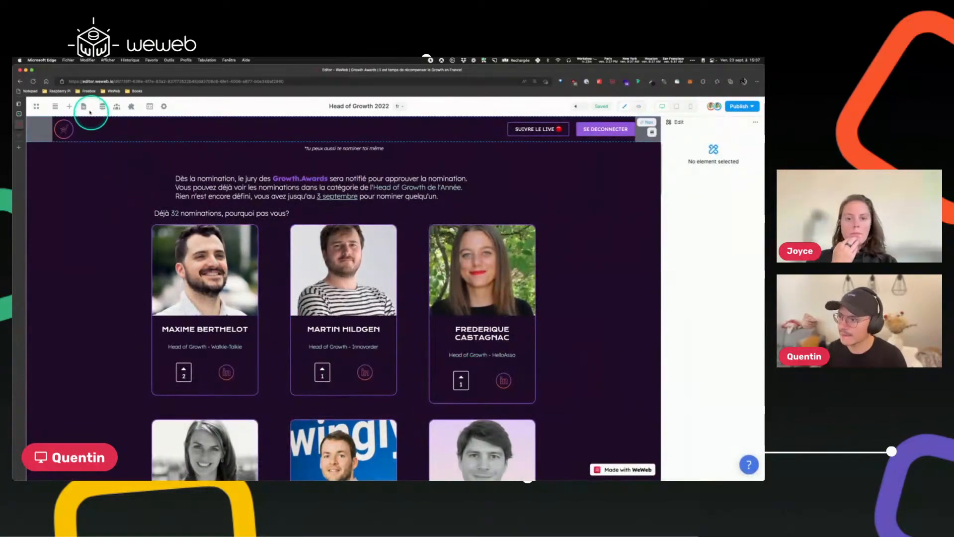
click(55, 107)
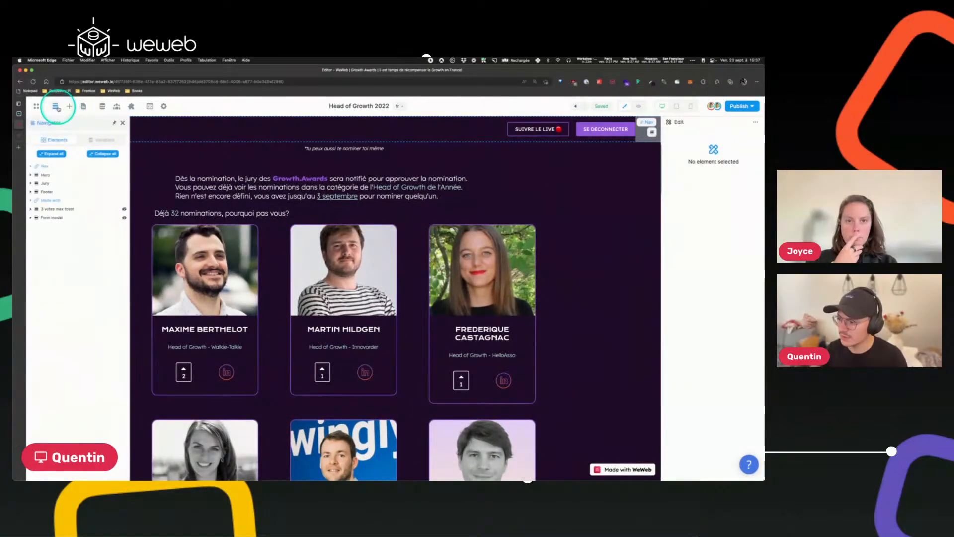
click(66, 210)
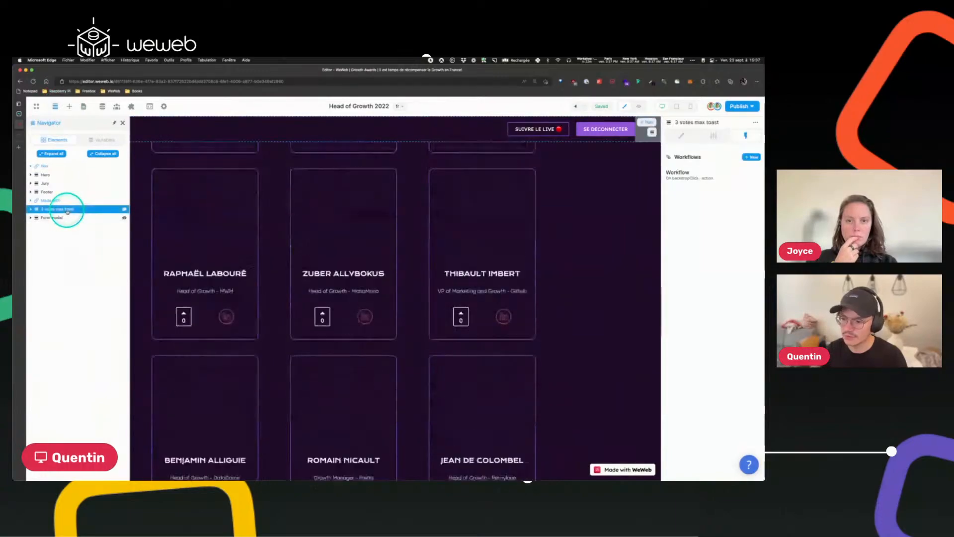
Turn on Force display in editor for the 3 votes max toast section.
scroll(337, 331, up, 15)
scroll(336, 331, up, 10)
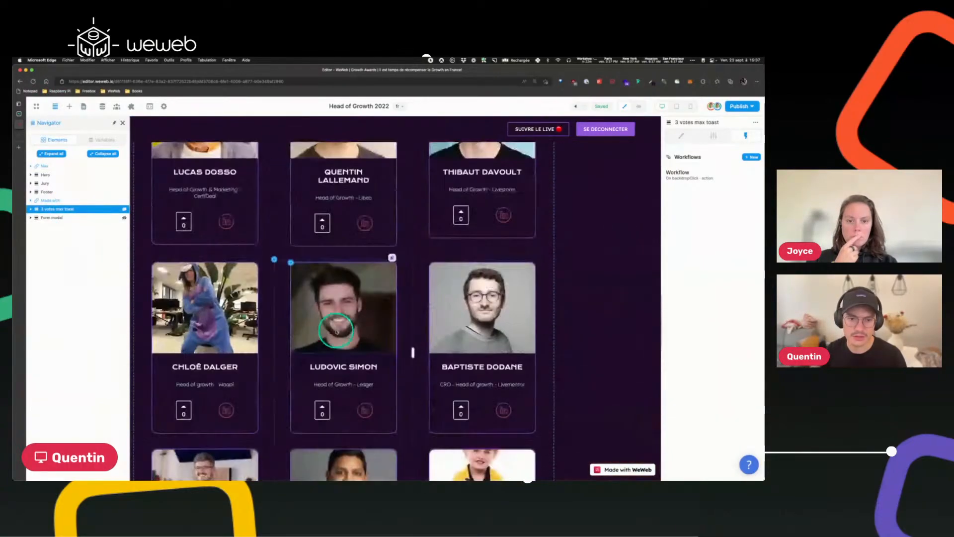
scroll(528, 281, up, 8)
scroll(524, 288, up, 10)
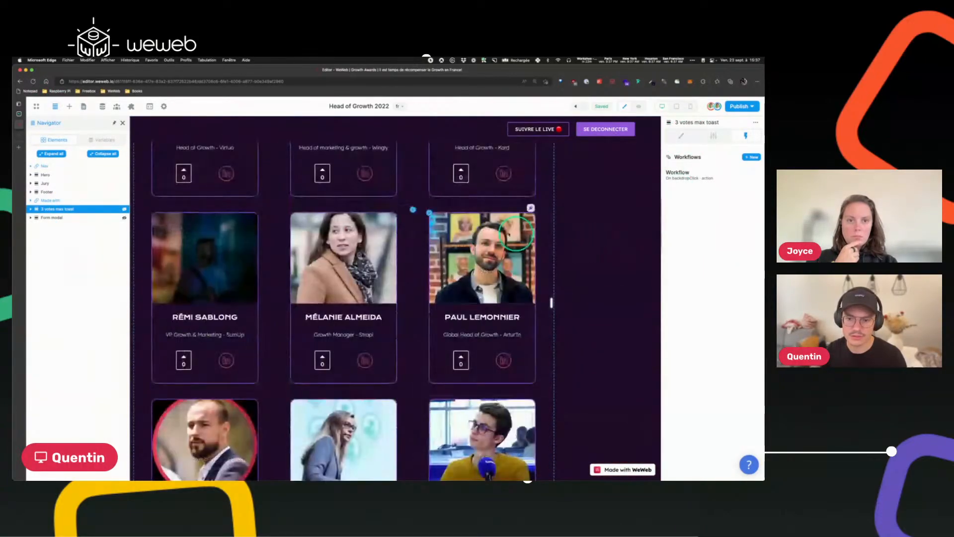
scroll(545, 367, down, 4)
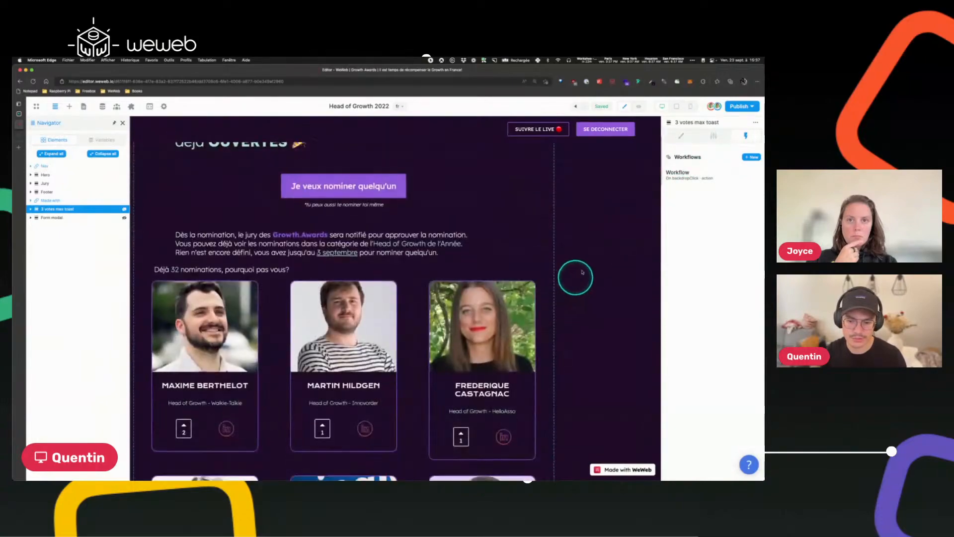
click(714, 136)
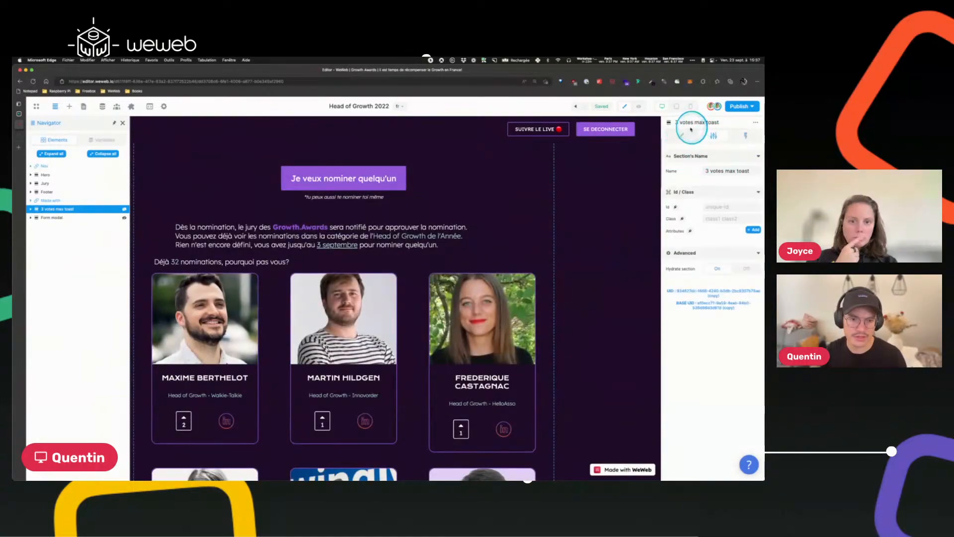
click(681, 136)
click(718, 181)
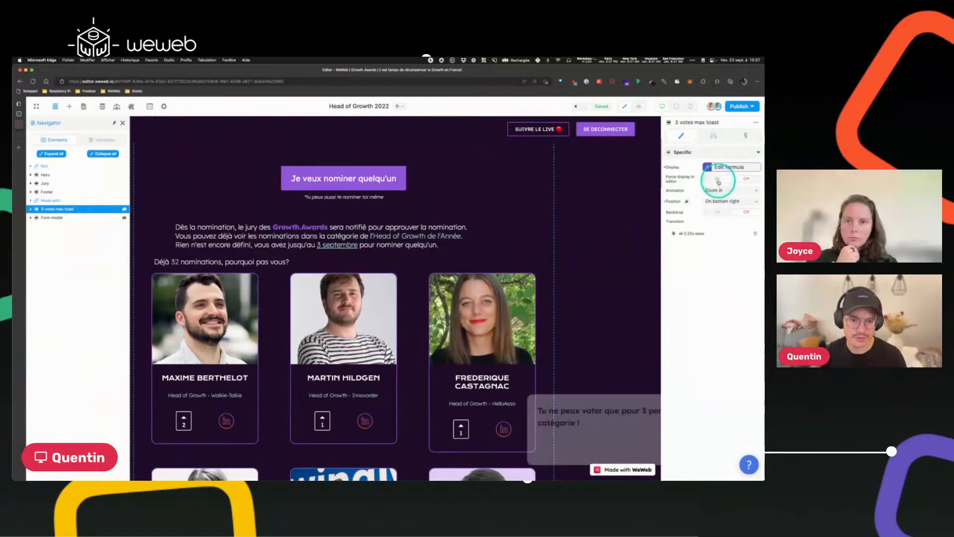
Examine the toast's message and Ok button, then review its Display formula.
click(493, 433)
click(562, 436)
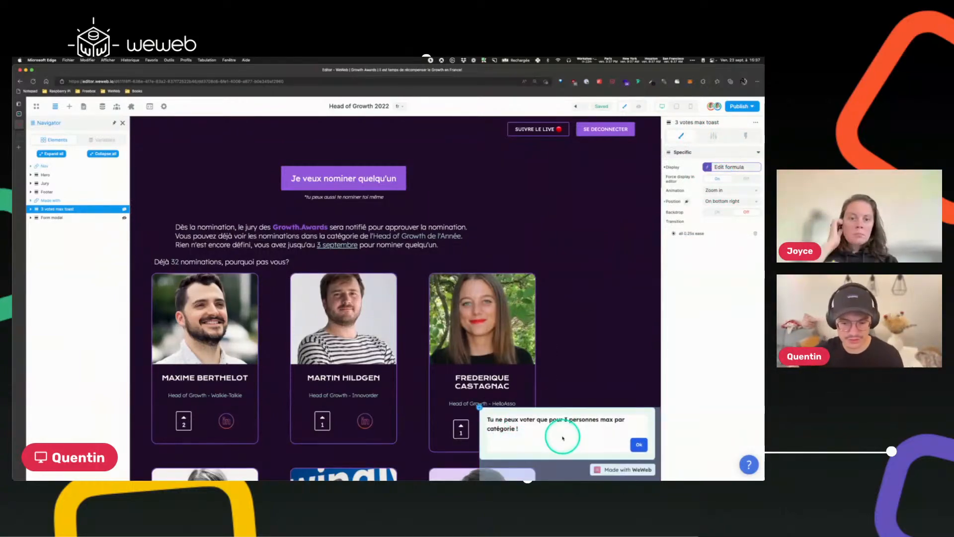
click(602, 445)
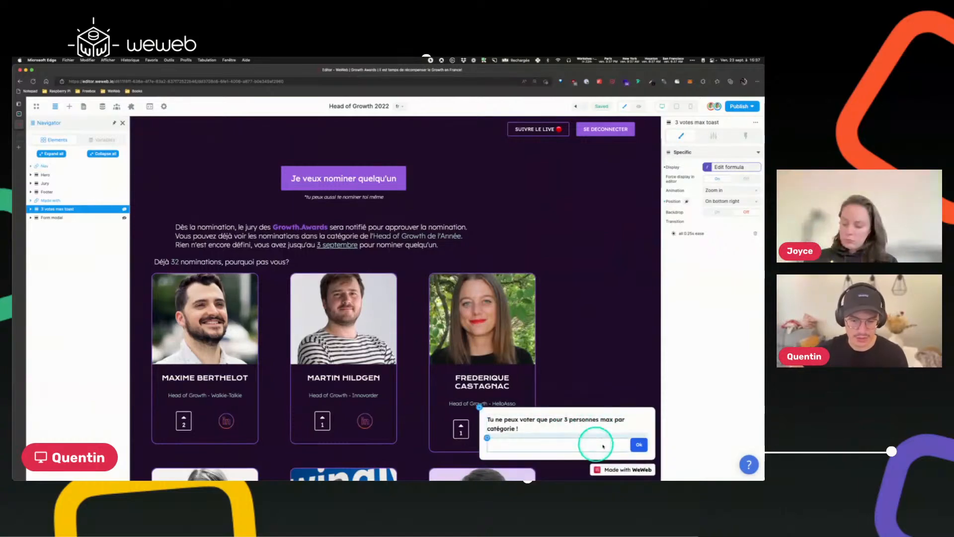
click(557, 411)
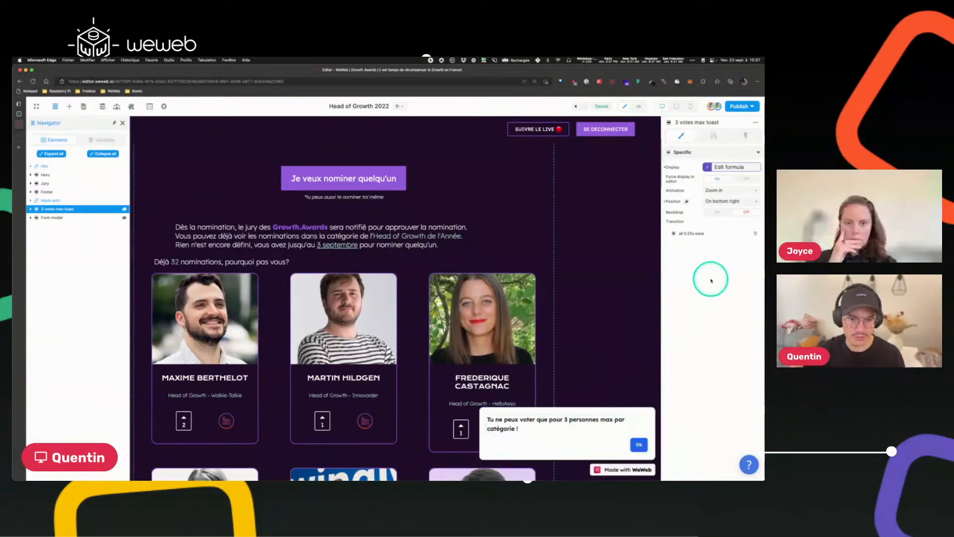
click(727, 167)
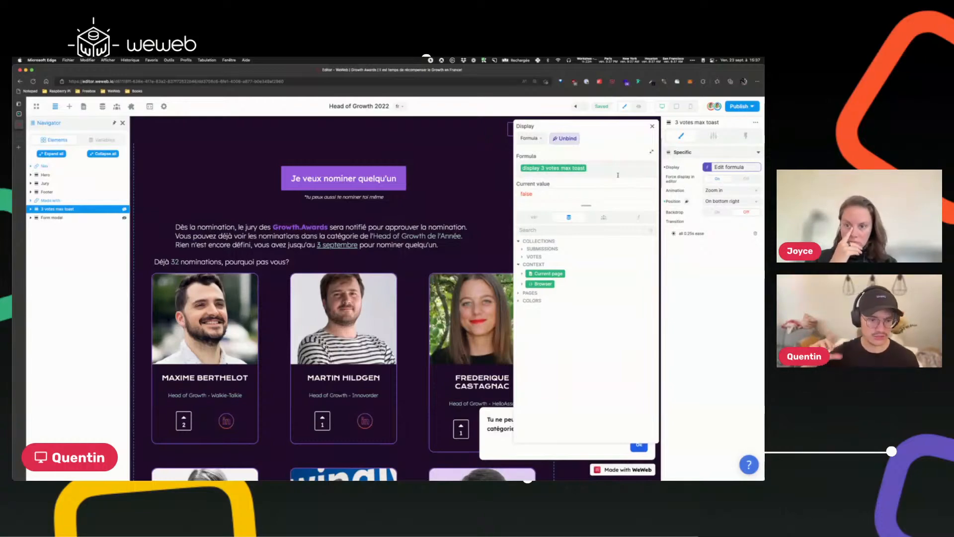
click(652, 128)
Turn Force display in editor back off and open the toast's workflows.
click(745, 178)
click(746, 136)
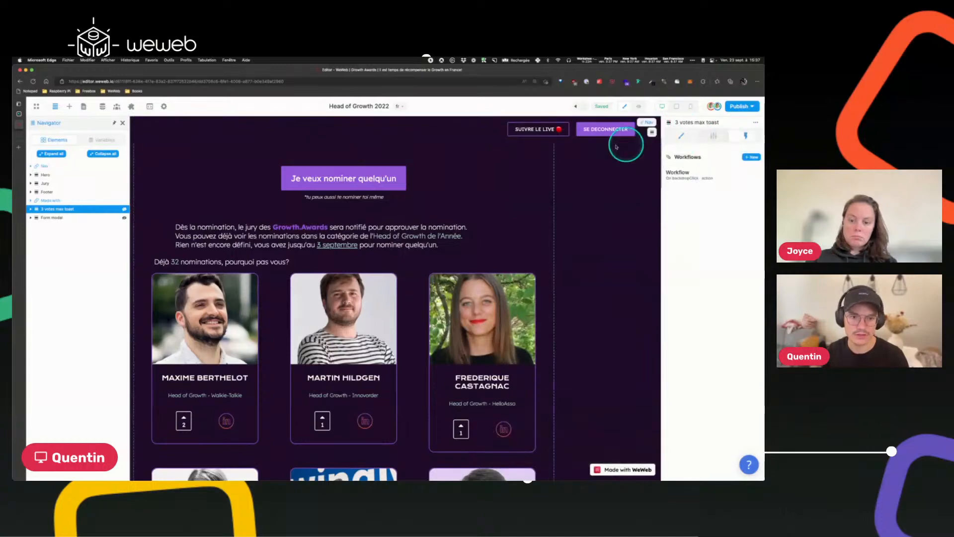
Add a Change variable value action to the On error branch of the upvote's Vote workflow, targeting the display 3 votes max toast variable.
click(460, 428)
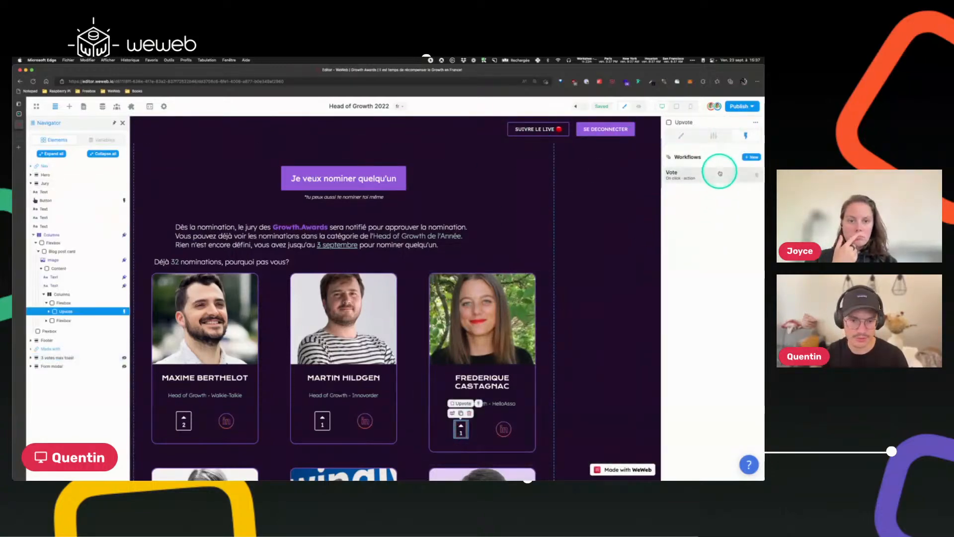
click(720, 173)
click(354, 128)
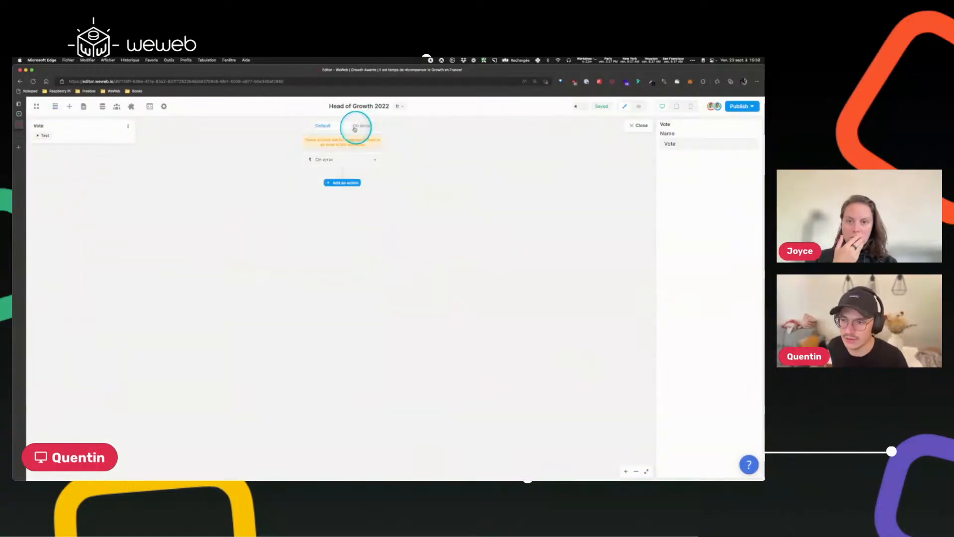
click(345, 183)
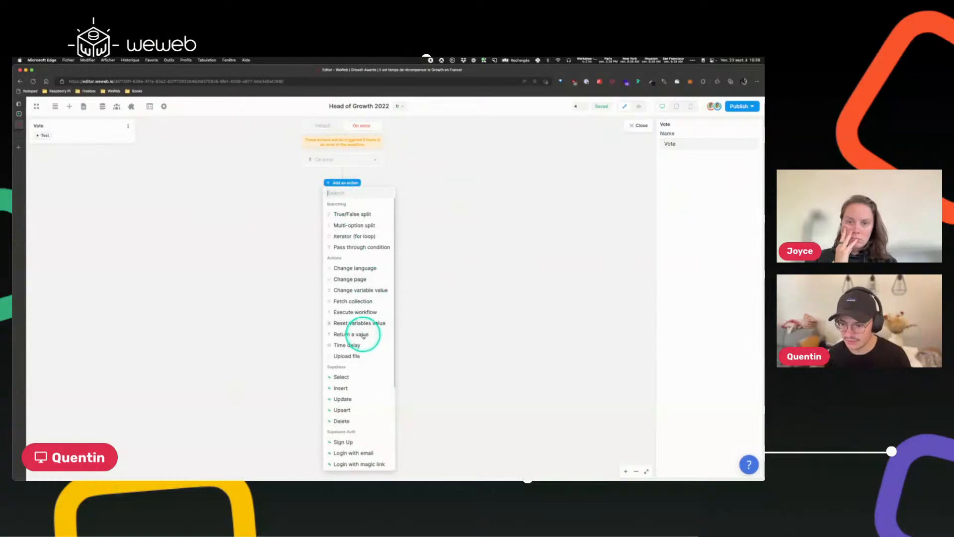
click(356, 290)
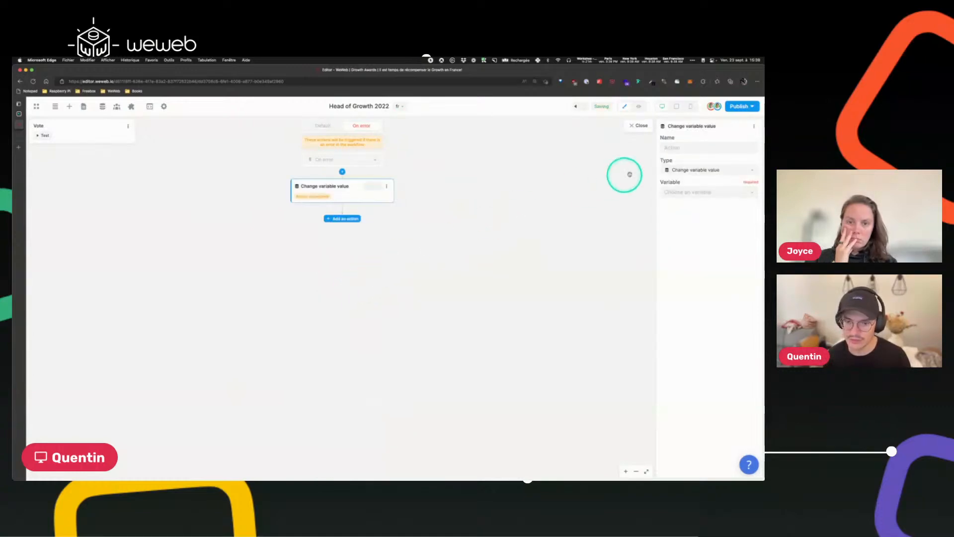
click(705, 192)
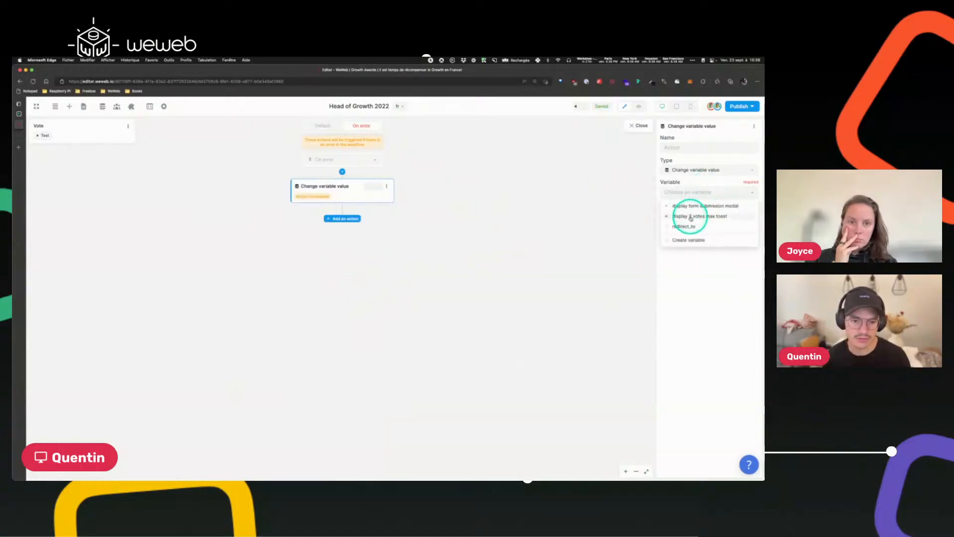
click(691, 216)
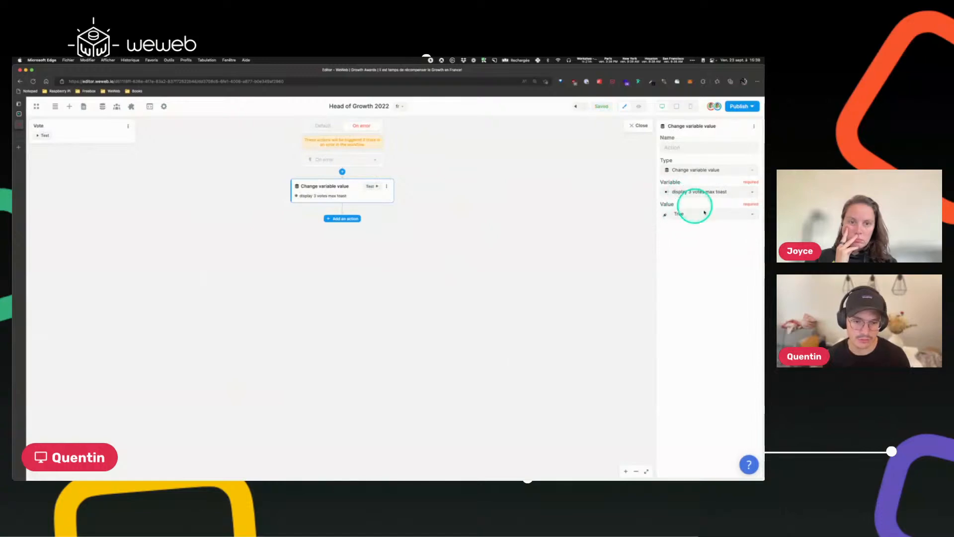
click(641, 127)
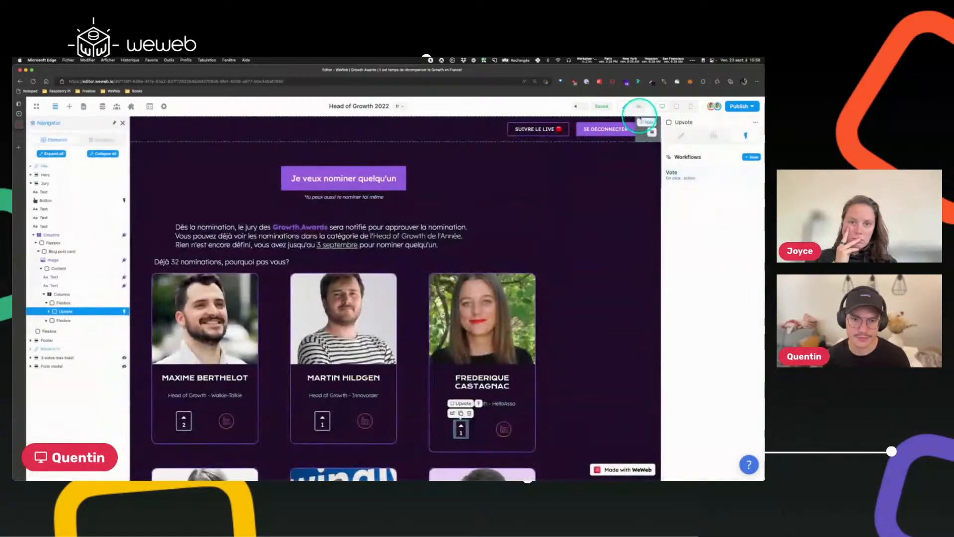
click(639, 106)
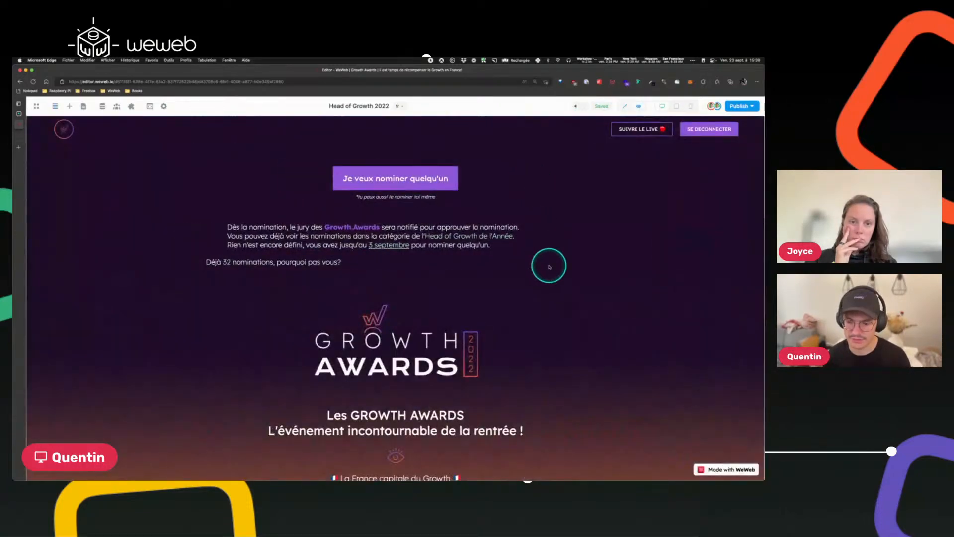
scroll(539, 261, down, 10)
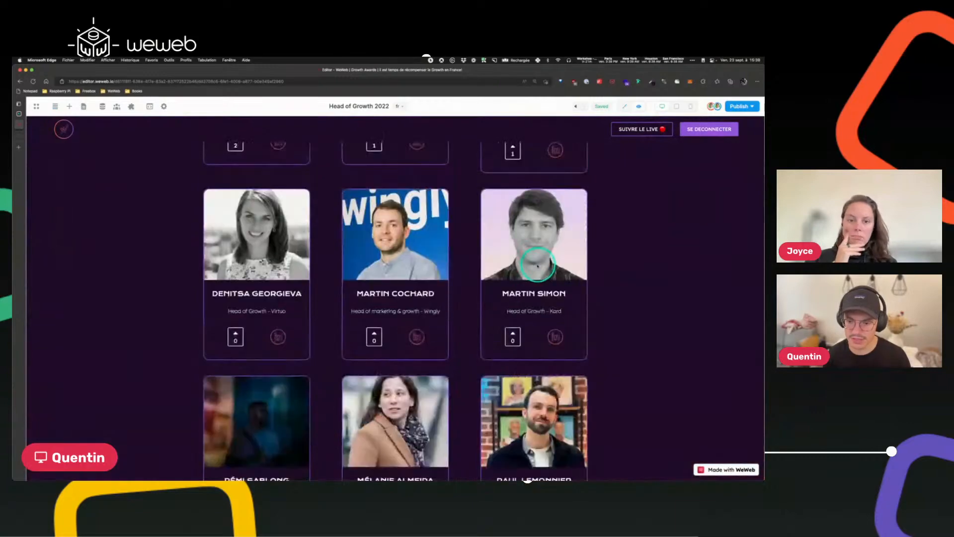
click(374, 336)
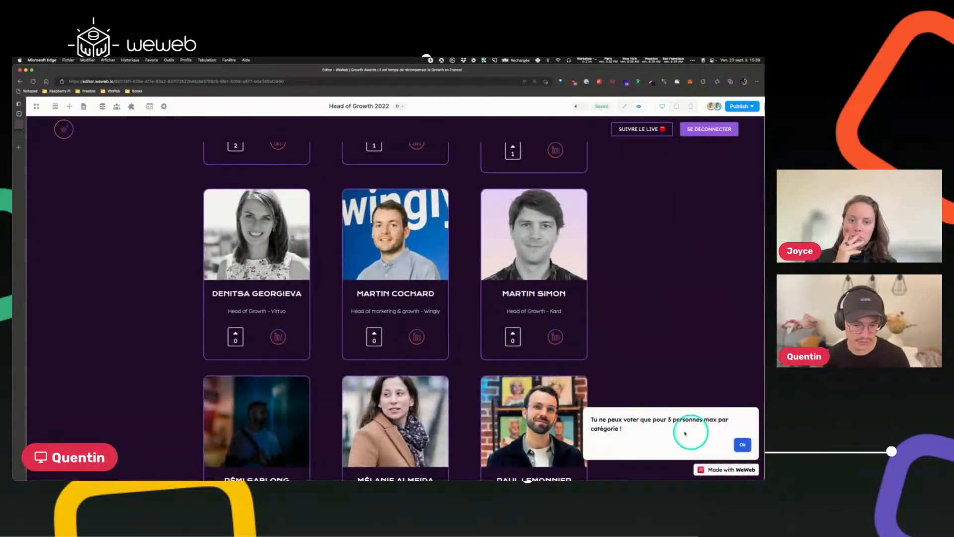
click(743, 444)
scroll(592, 337, up, 4)
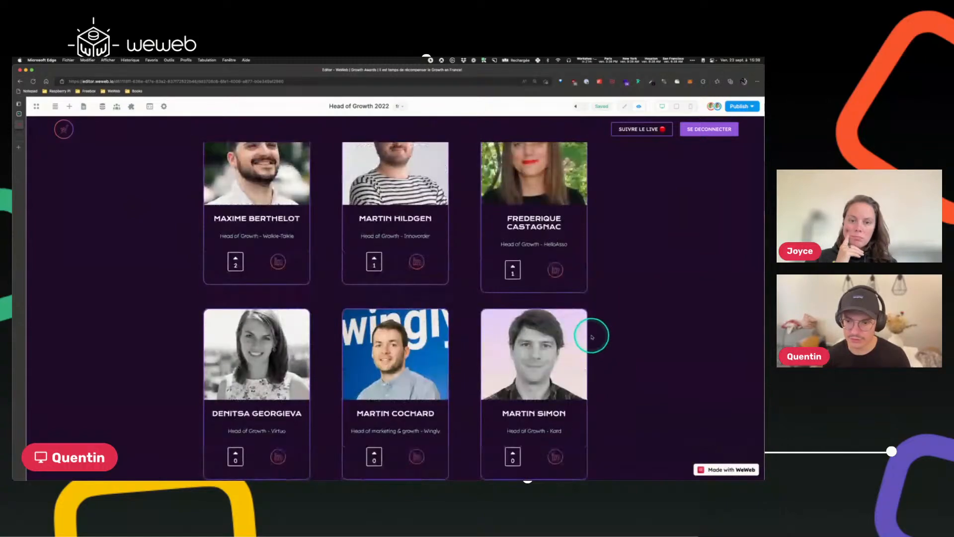
click(374, 328)
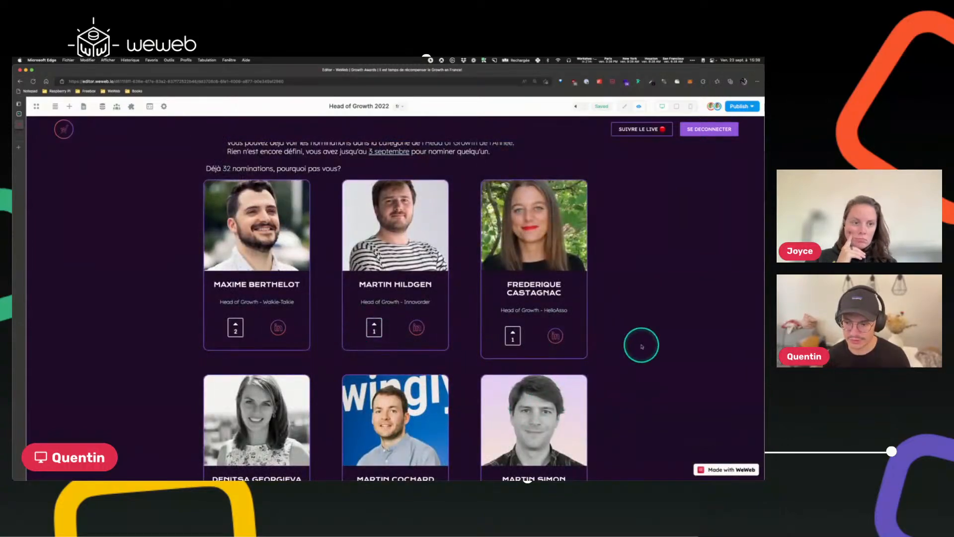
scroll(641, 343, down, 4)
click(235, 325)
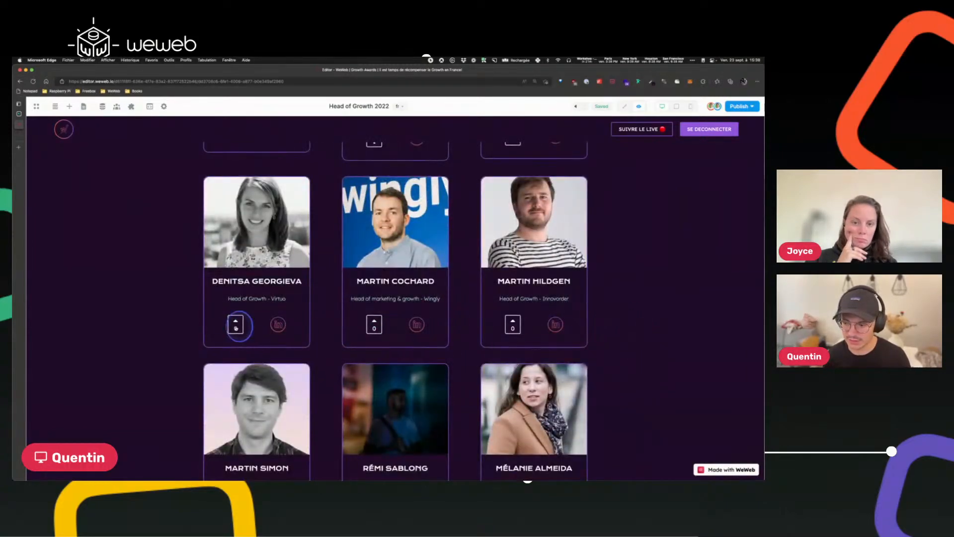
scroll(526, 336, up, 5)
scroll(525, 334, down, 5)
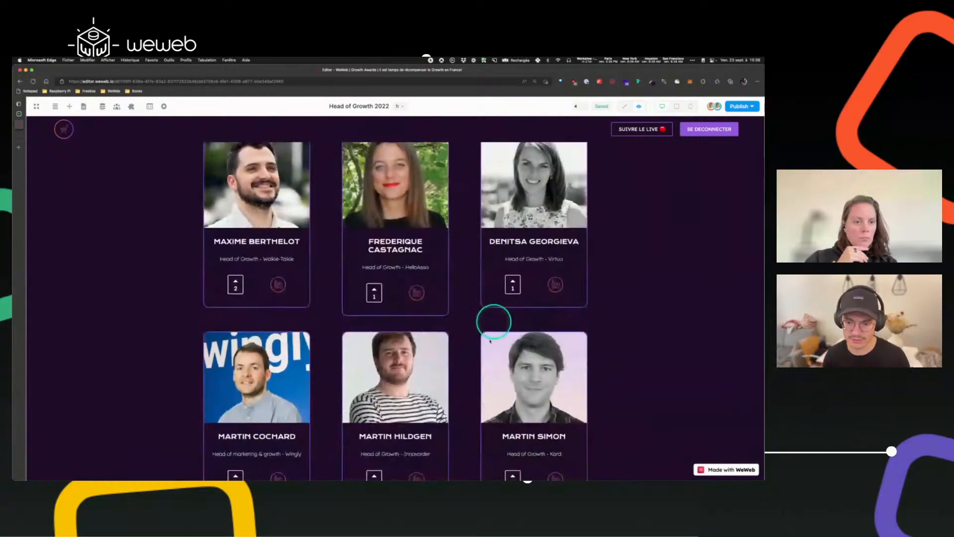
click(512, 352)
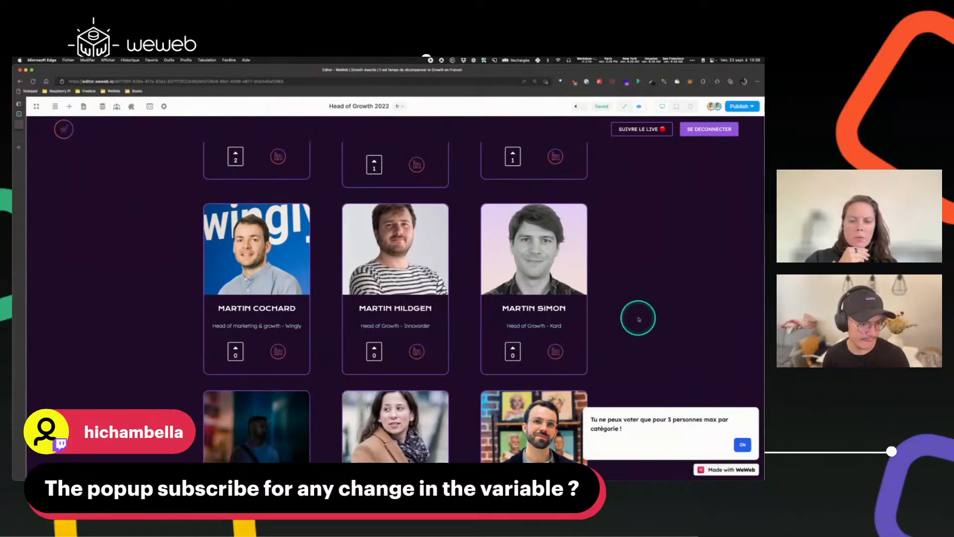
scroll(639, 319, up, 2)
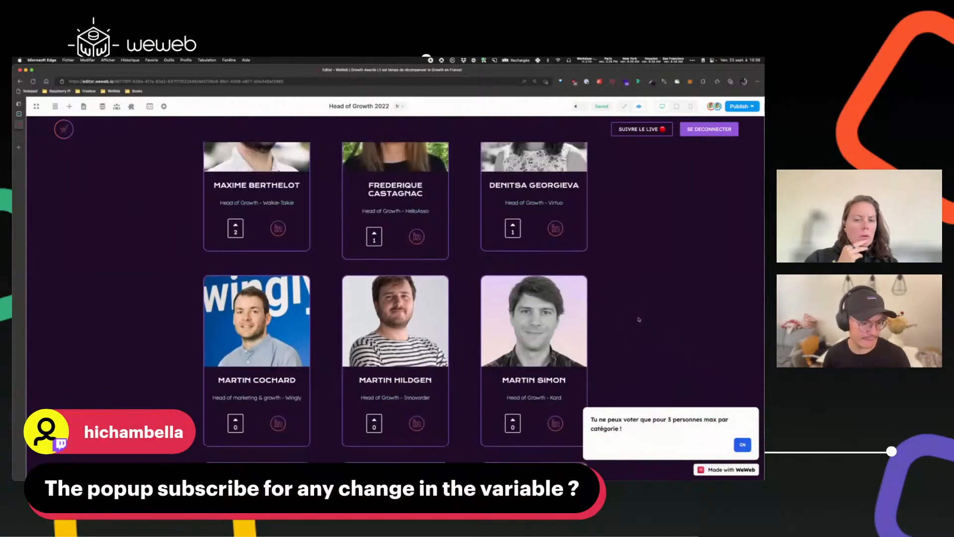
scroll(639, 319, up, 5)
Return to the editor, select the 3 votes max toast section, and review its Display formula.
click(625, 106)
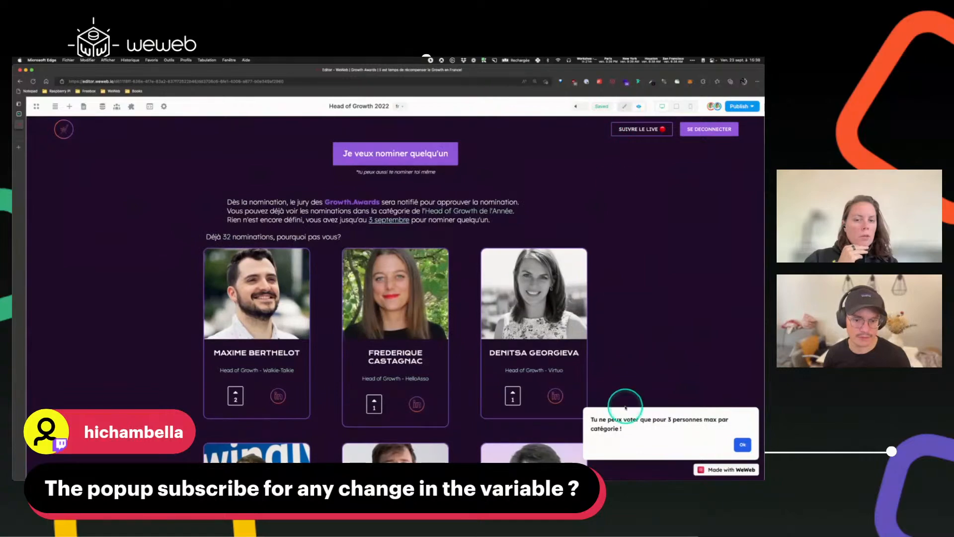
click(485, 410)
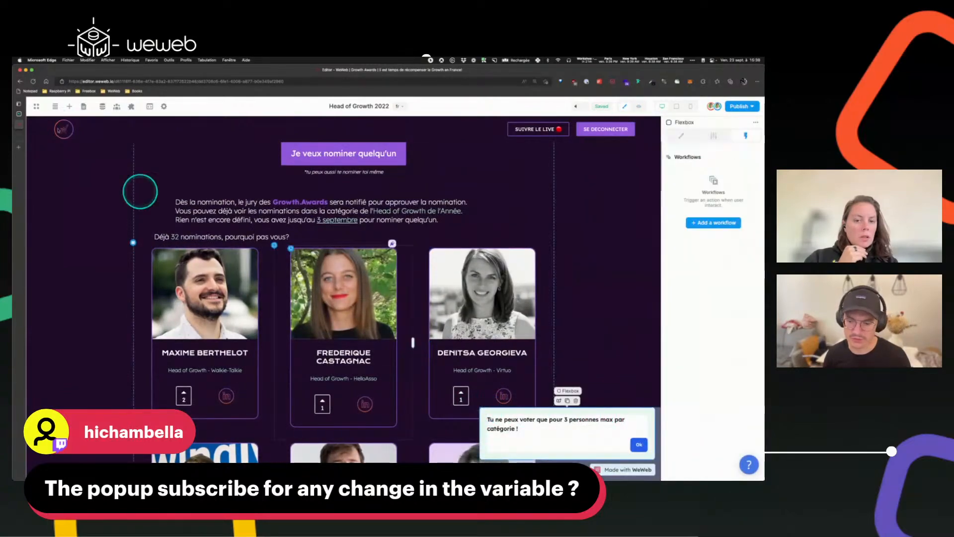
click(56, 106)
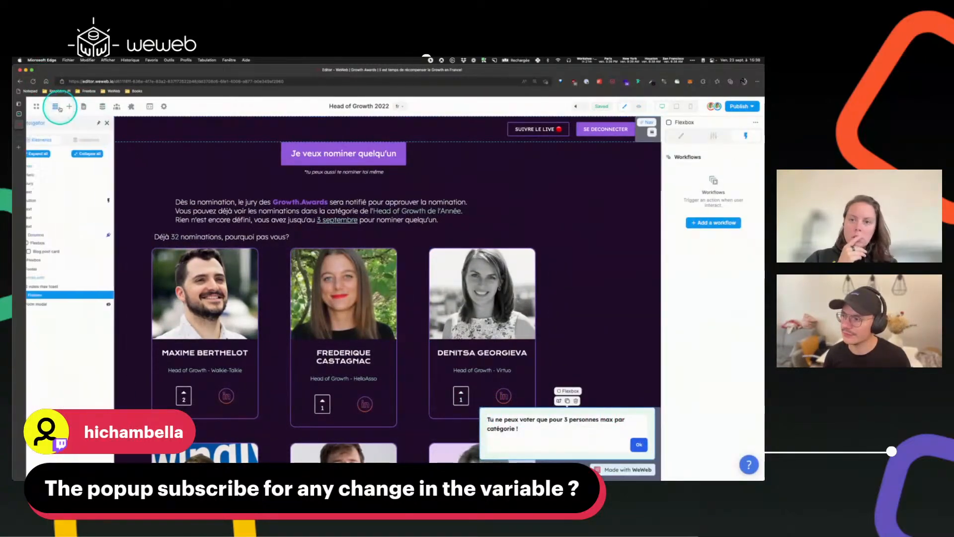
click(60, 286)
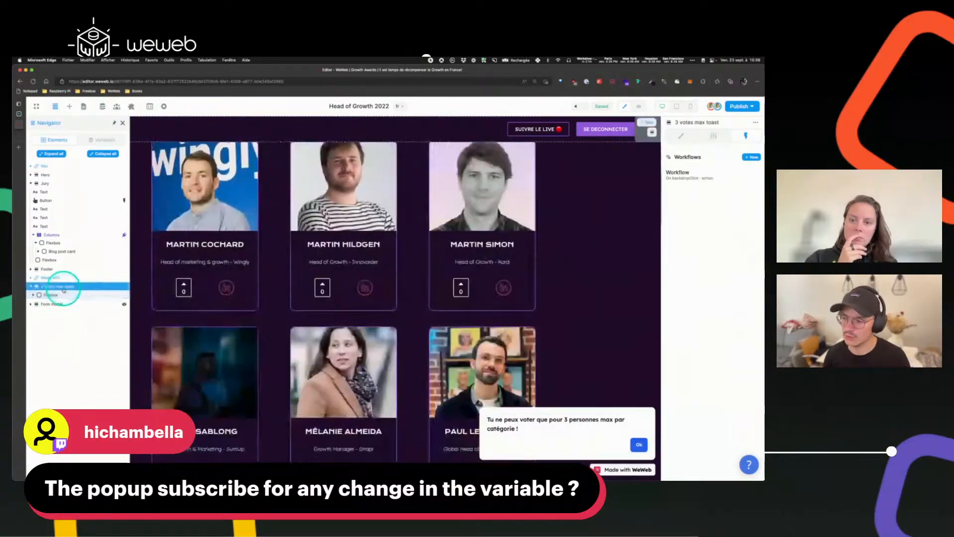
scroll(522, 311, up, 15)
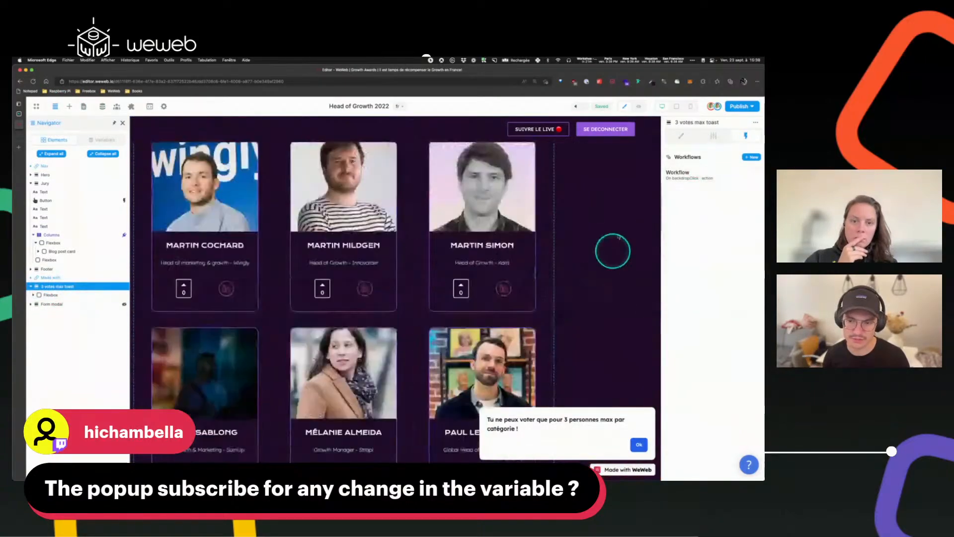
click(681, 135)
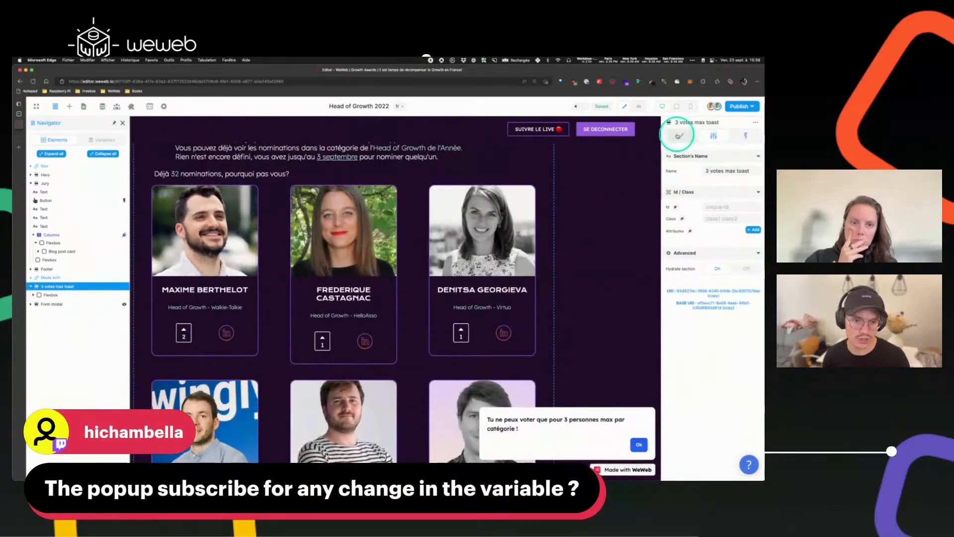
click(729, 167)
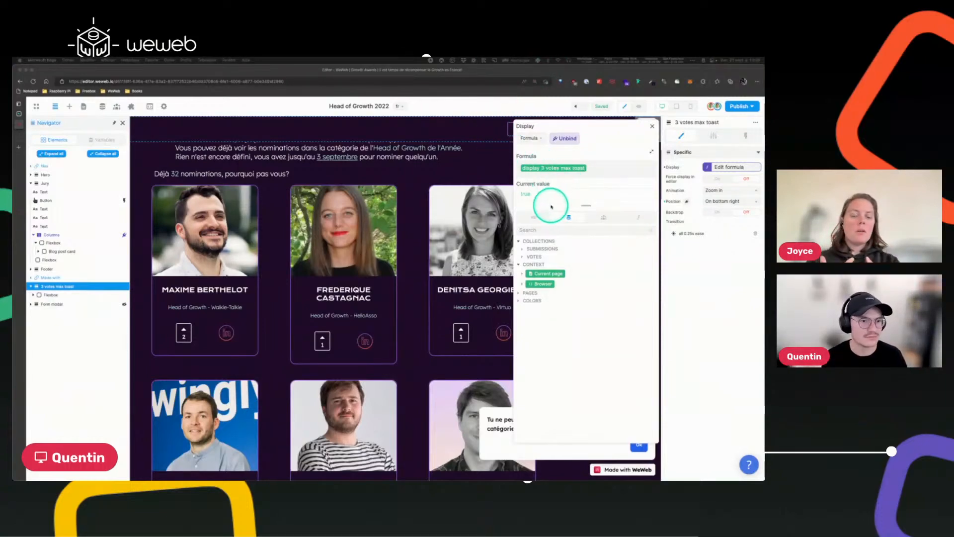
click(651, 127)
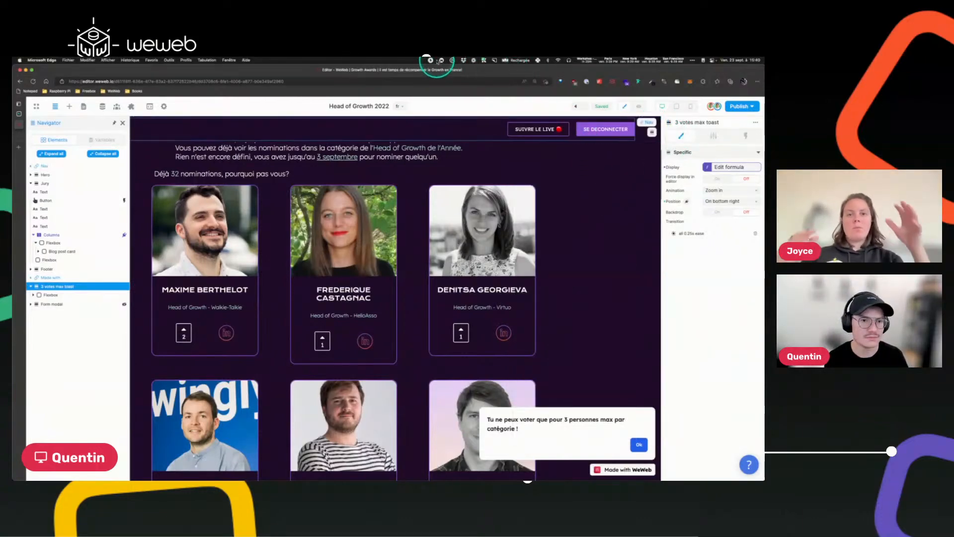
click(441, 60)
click(449, 68)
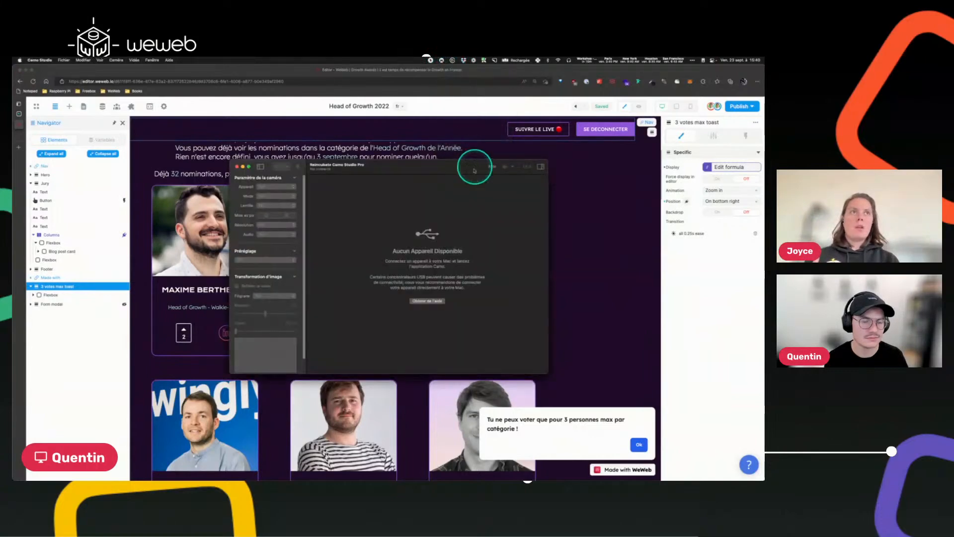
click(238, 166)
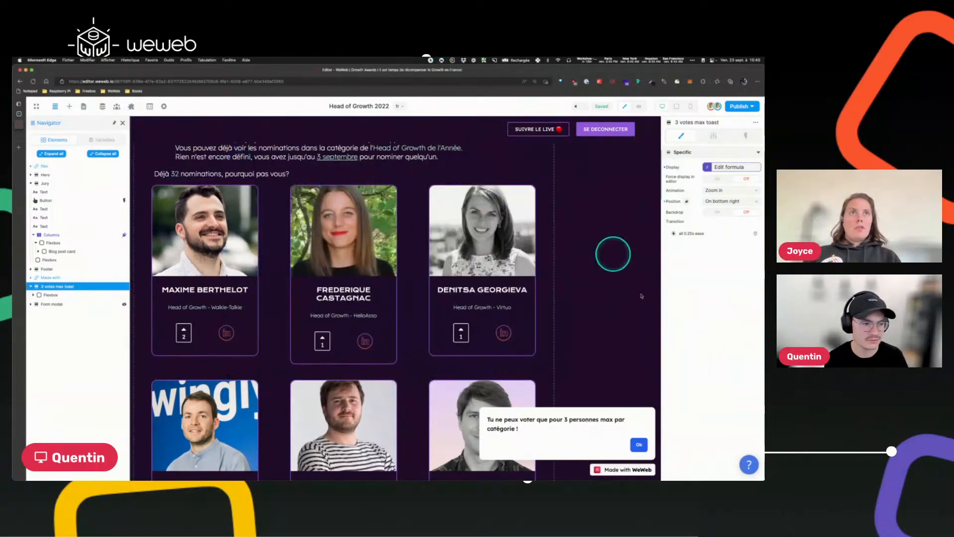
click(606, 272)
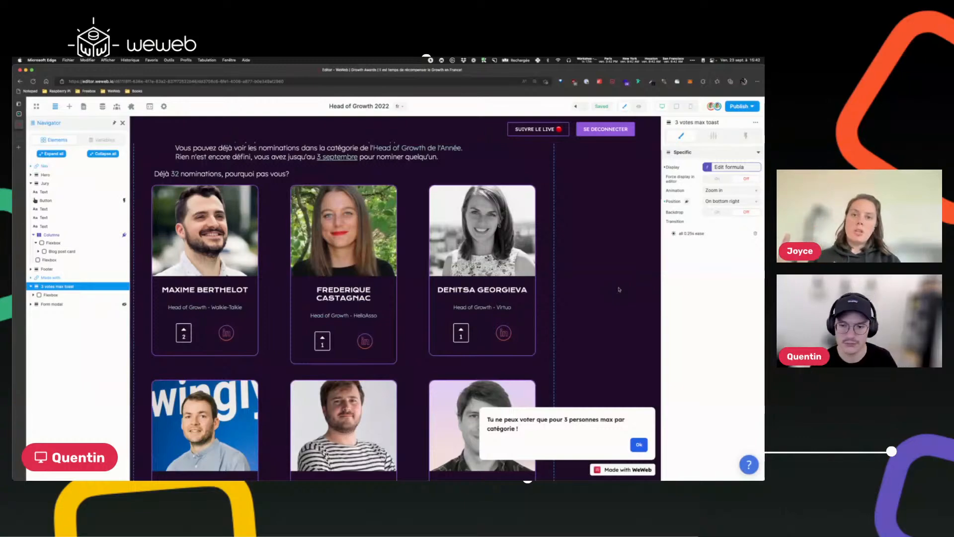
click(616, 291)
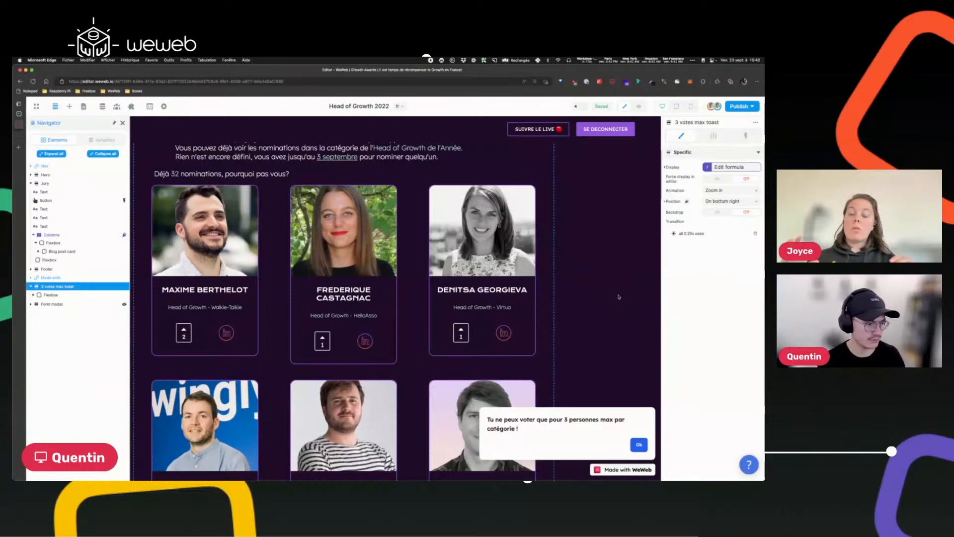
click(613, 269)
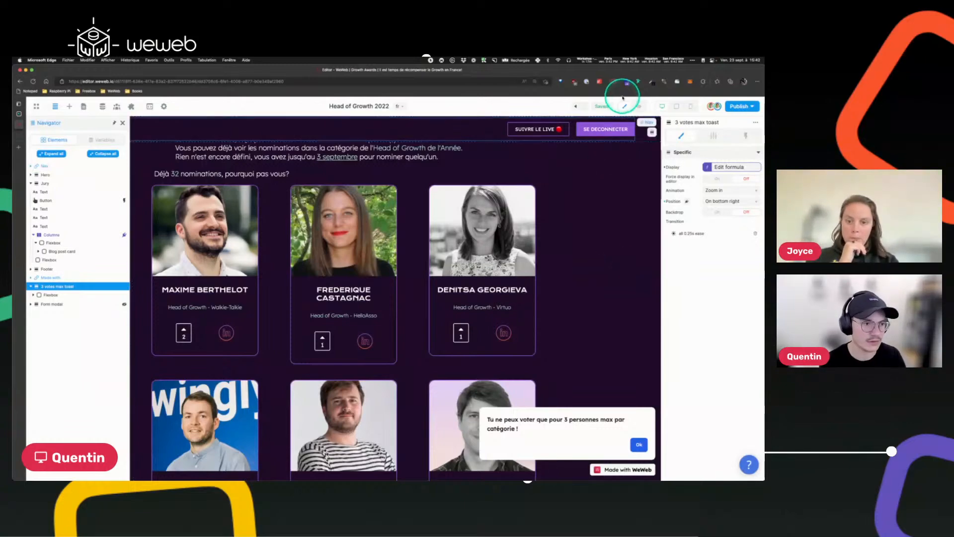
Select the upvote count text and start its text color formula with filterByKey on user_best_head_of_growth_votes['data'].
click(639, 106)
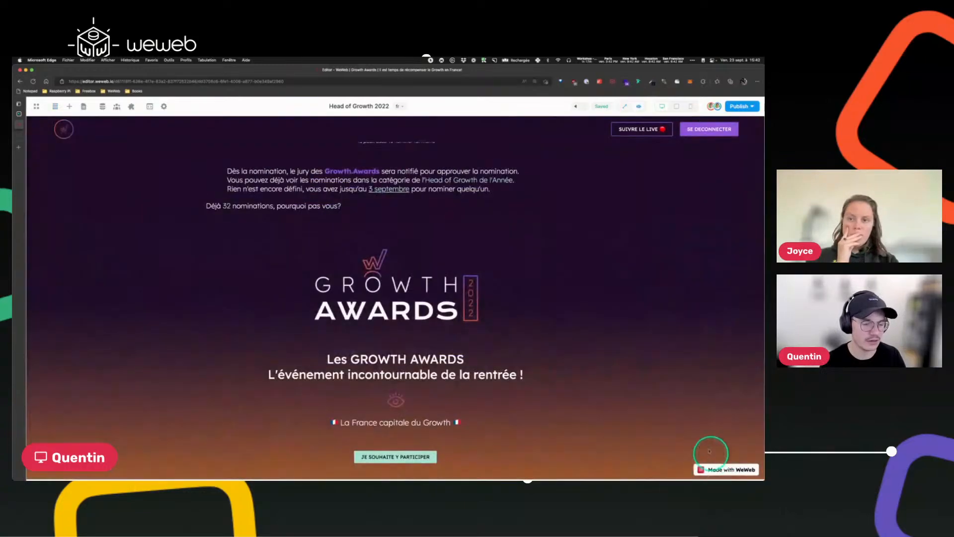
click(623, 107)
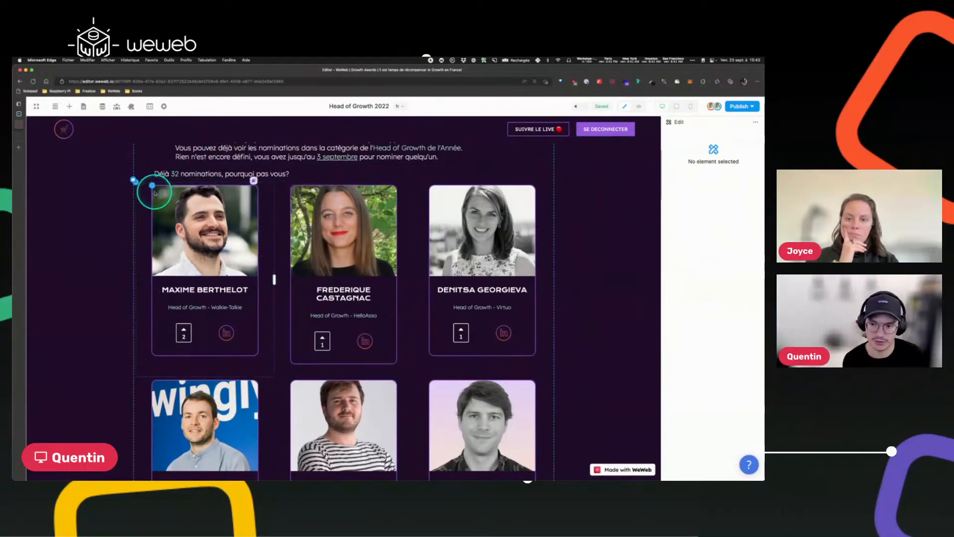
click(179, 328)
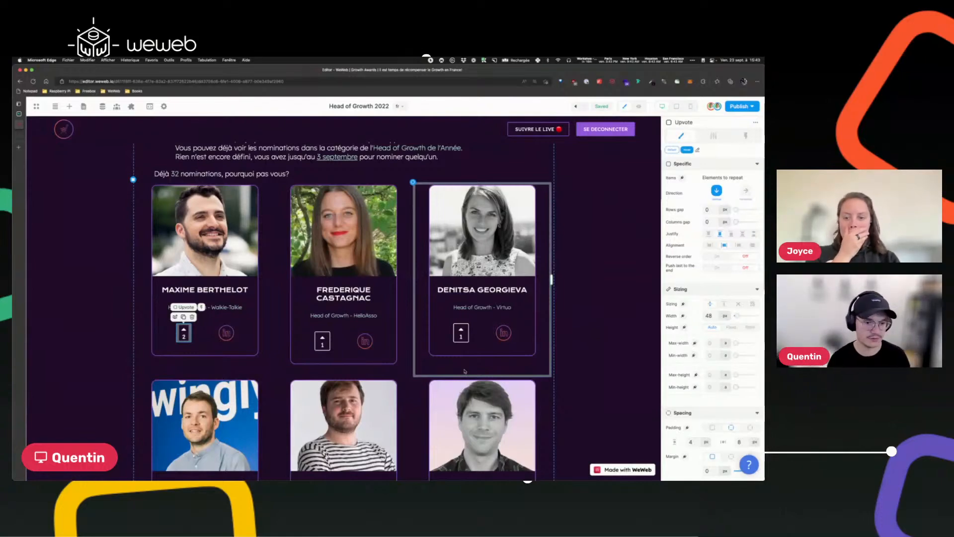
click(227, 293)
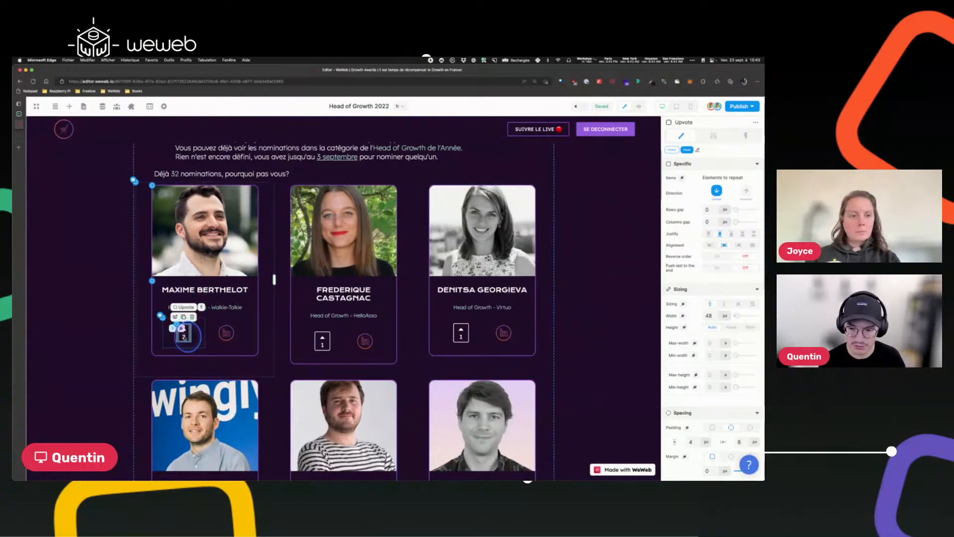
click(169, 341)
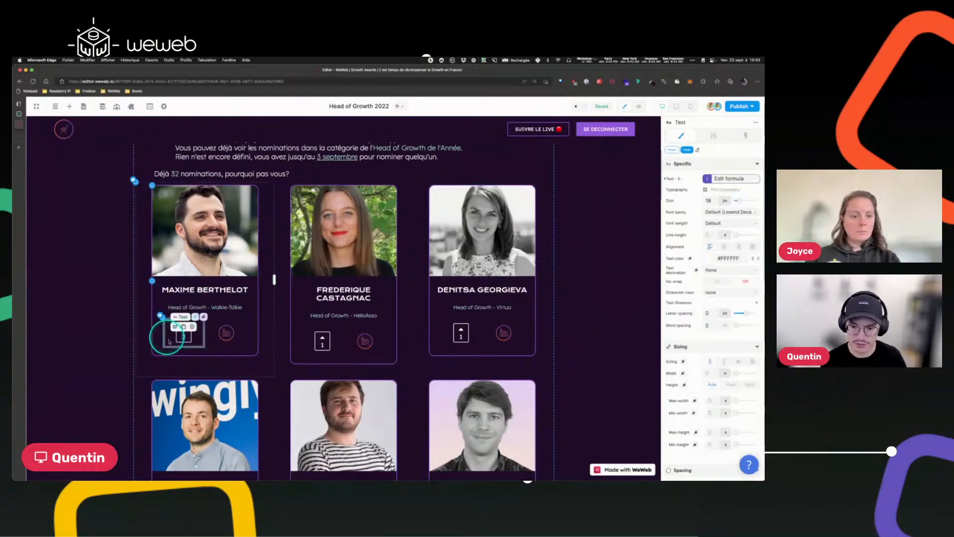
click(691, 259)
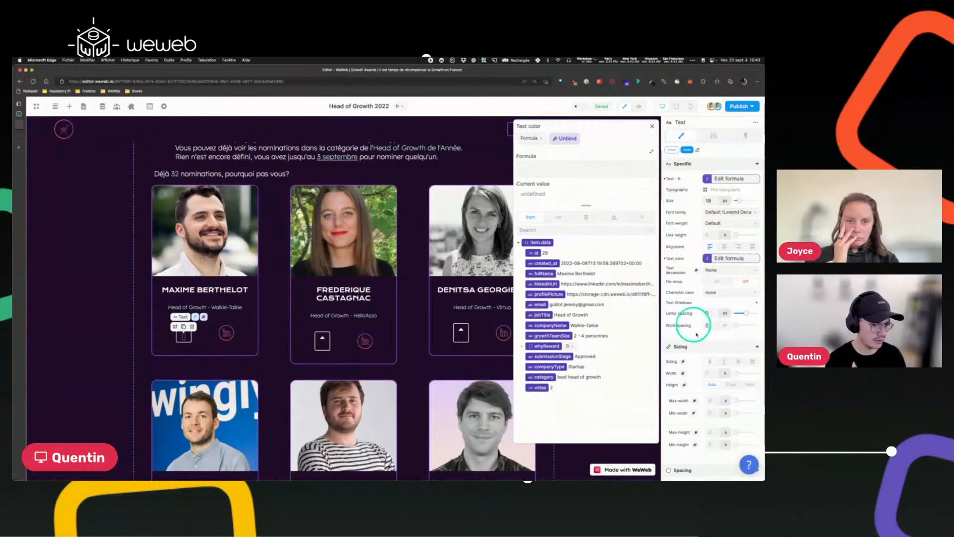
scroll(696, 348, down, 5)
scroll(697, 357, up, 5)
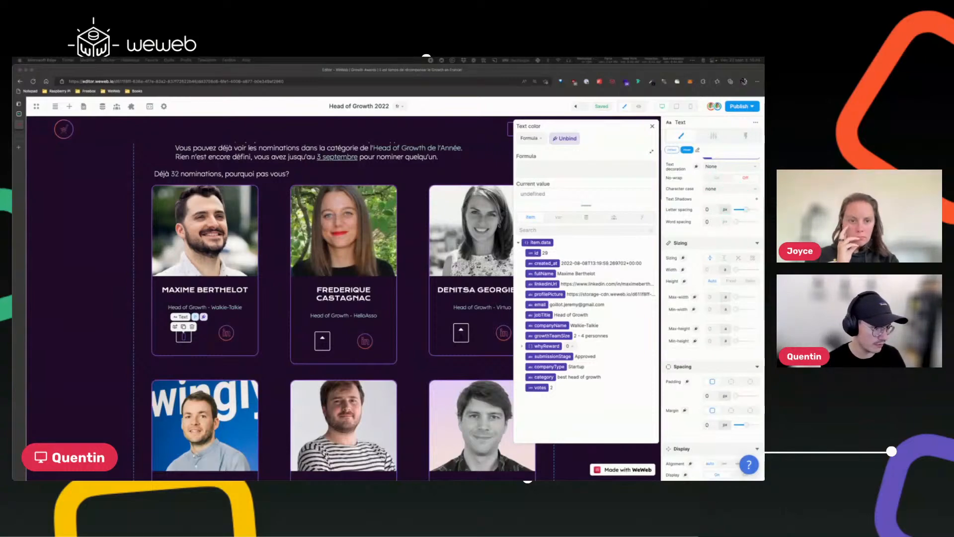
click(558, 164)
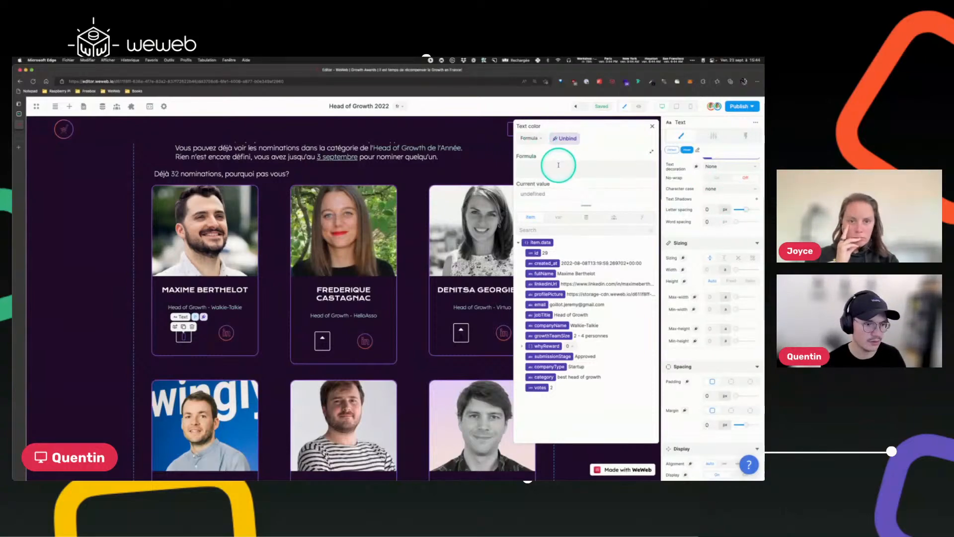
text(filterByKey ()
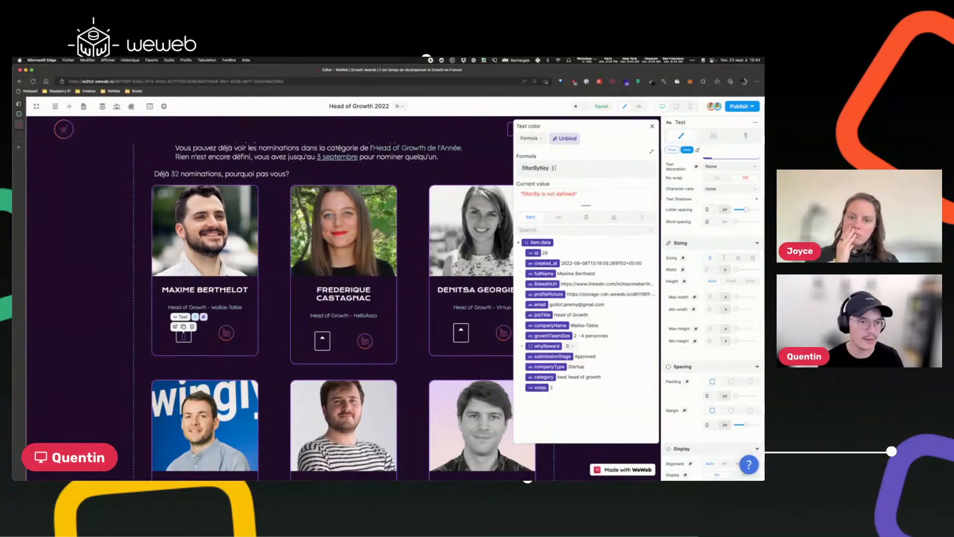
click(586, 217)
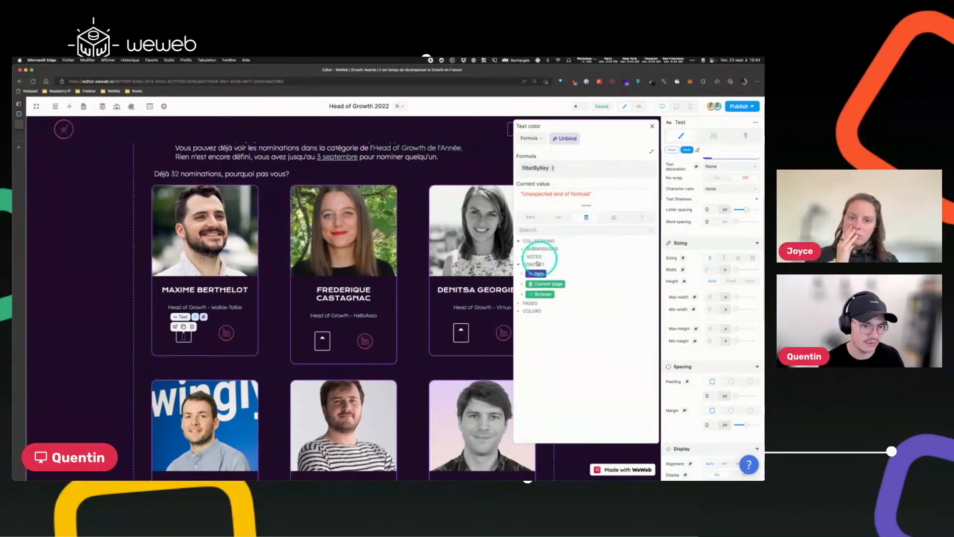
click(535, 257)
click(528, 266)
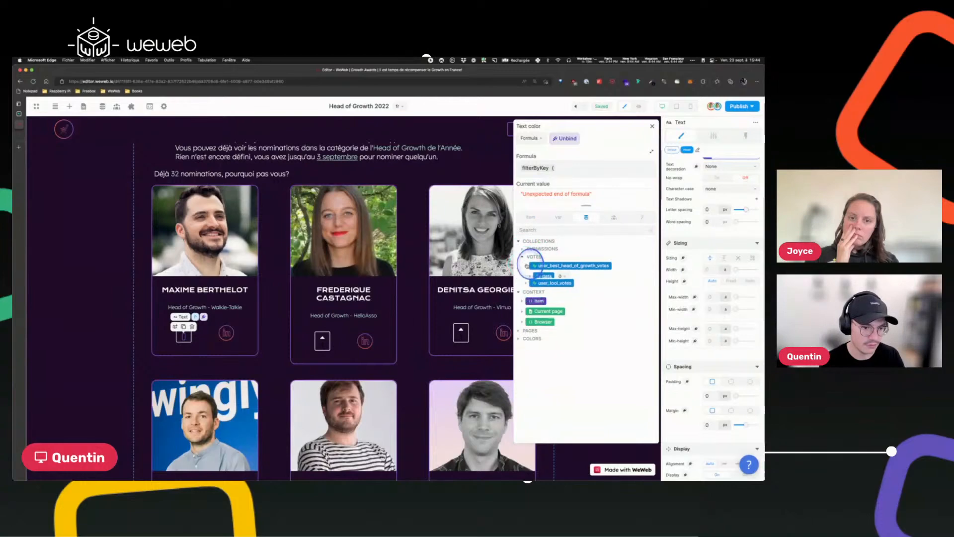
click(547, 277)
text(,)
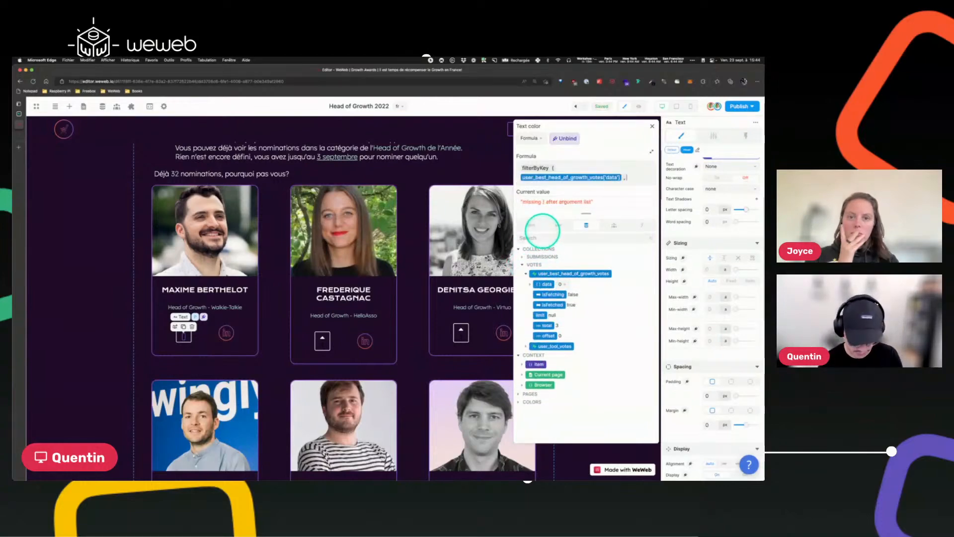
text( "headOfGo)
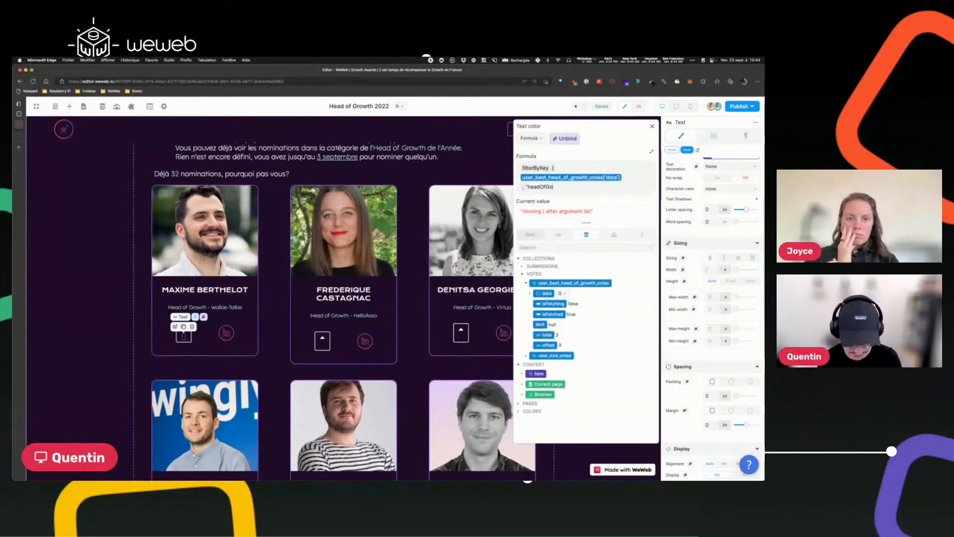
key(BackSpace)
text(rowthId" ,)
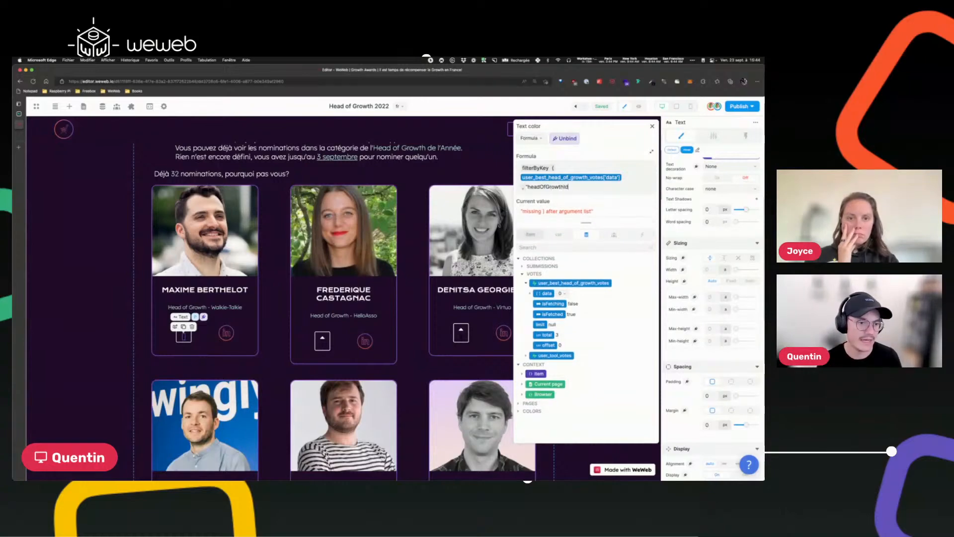
Filter by "headOfGrowthId" equal to item.data['id'] and wrap the result as length(...) > 0.
click(543, 233)
click(536, 270)
click(613, 217)
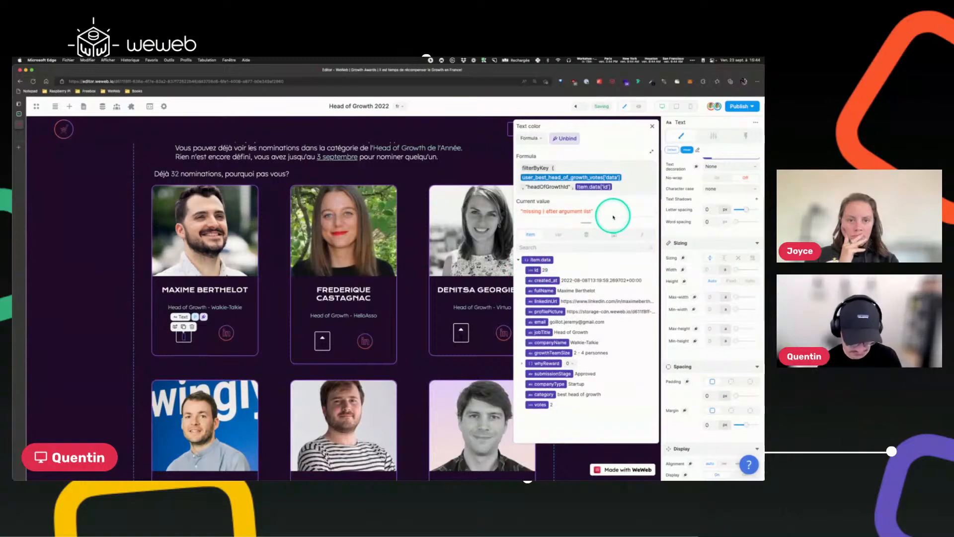
text())
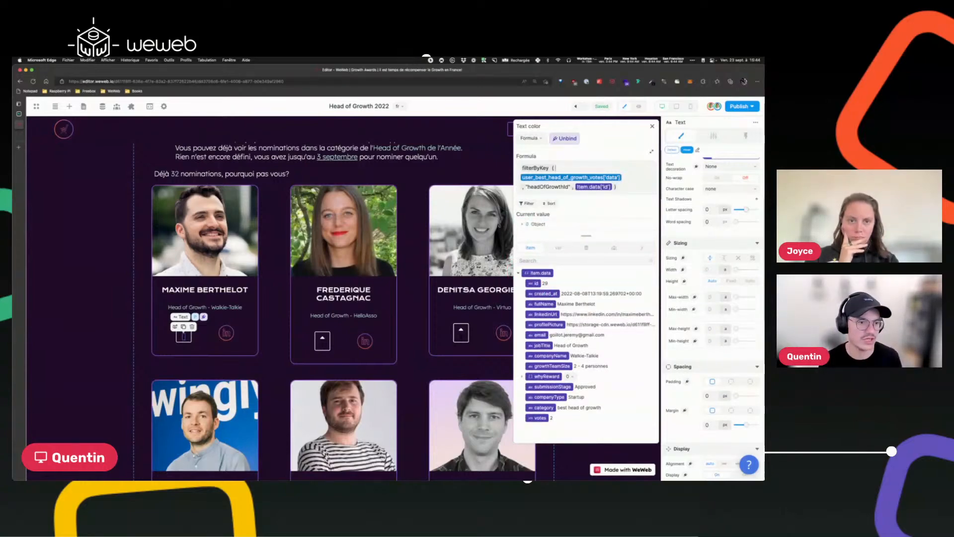
text(length)
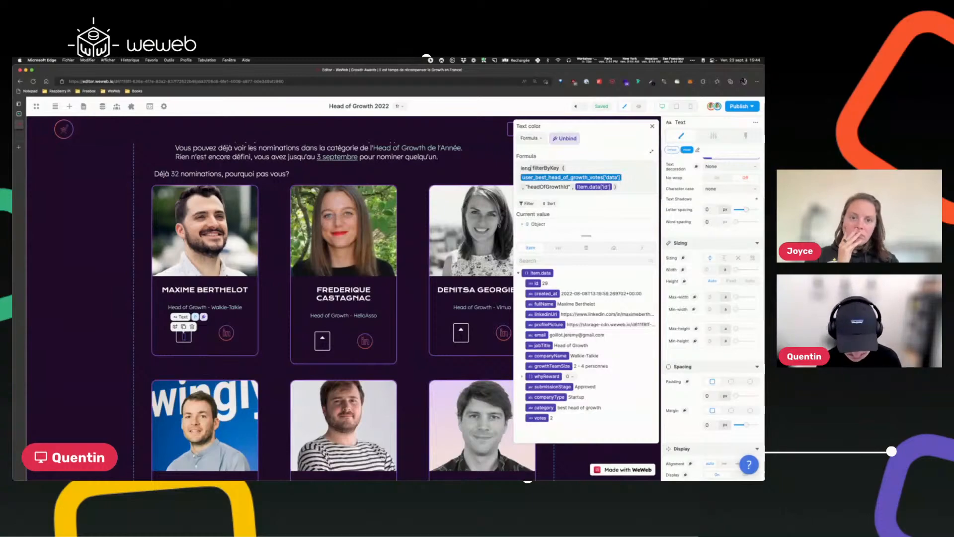
text(()
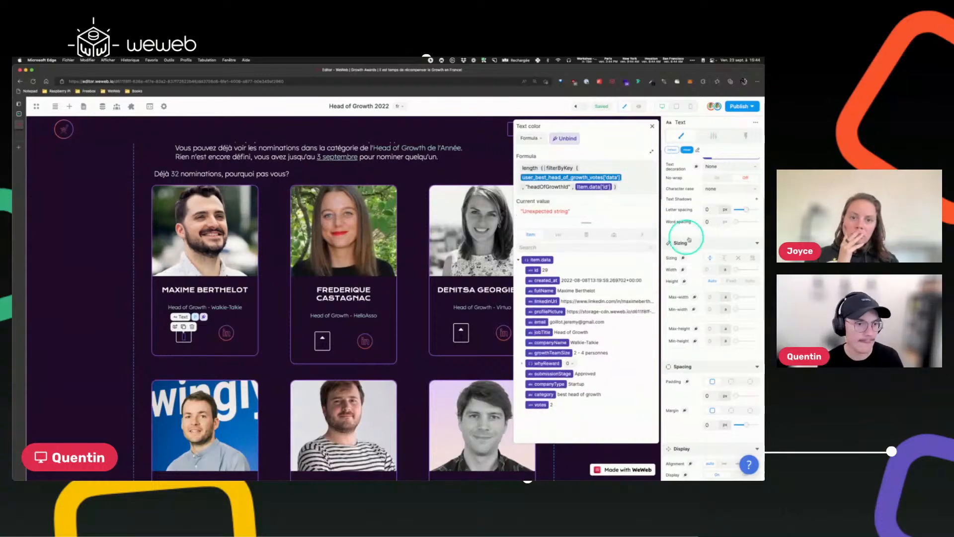
click(635, 191)
text() )
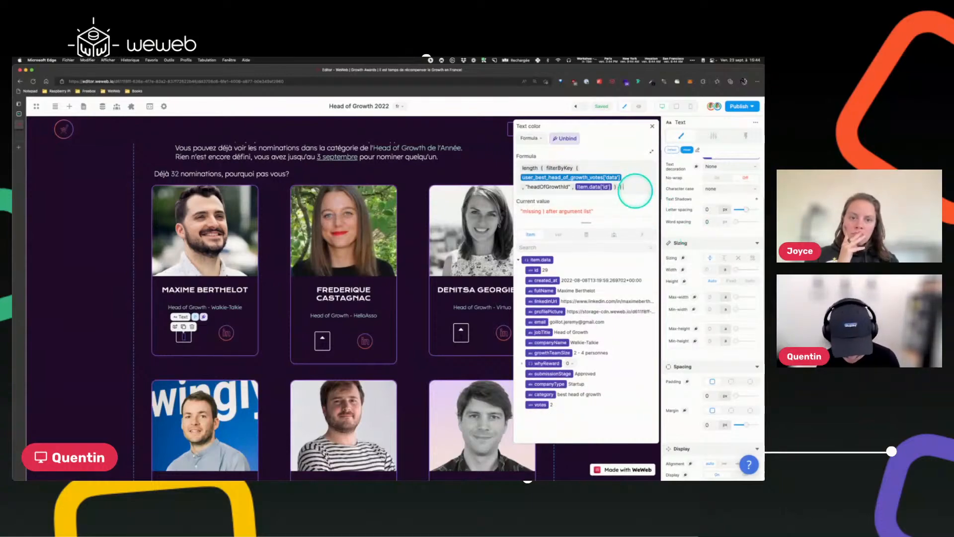
text(>0)
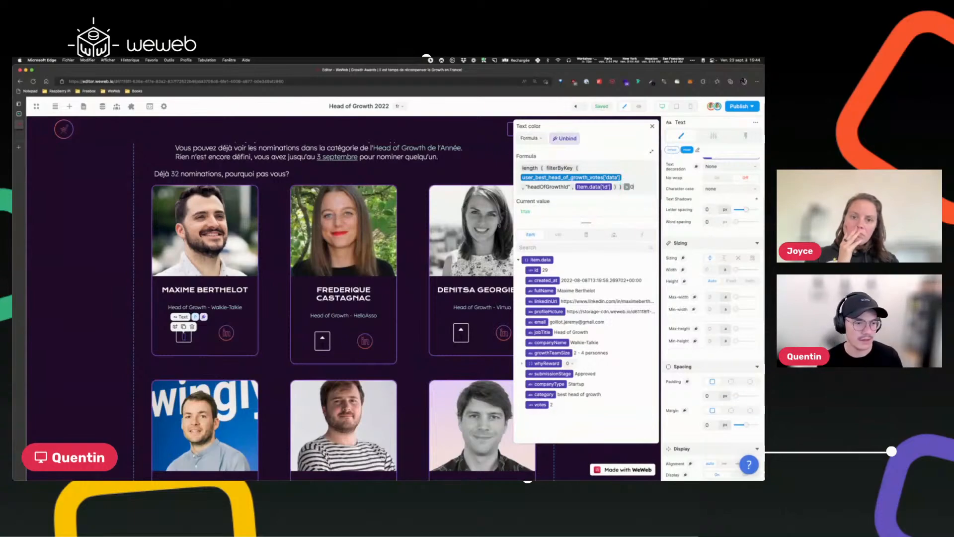
Wrap the condition in if(..., "purple", "#fff") and close the text color formula editor.
click(521, 167)
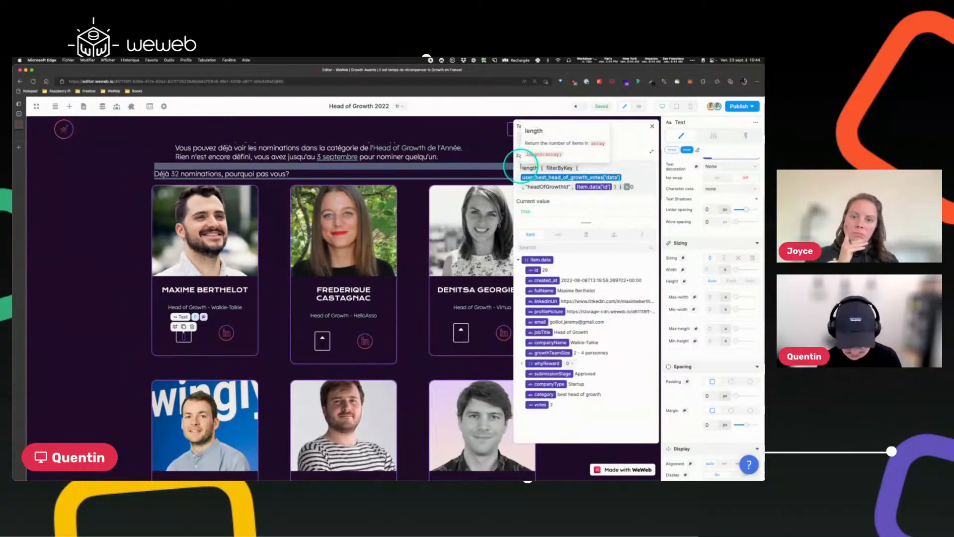
text(if ()
click(638, 185)
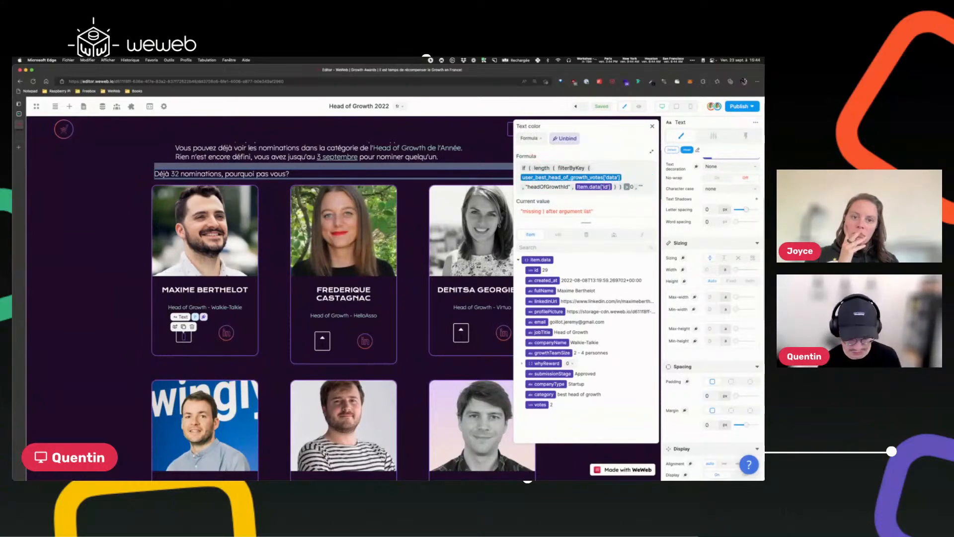
text(, "purple)
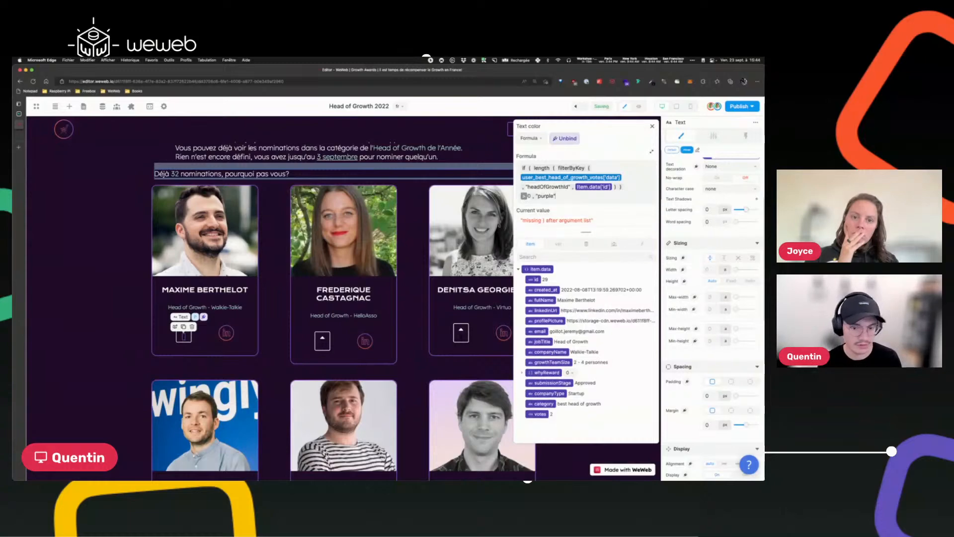
text(" , ")
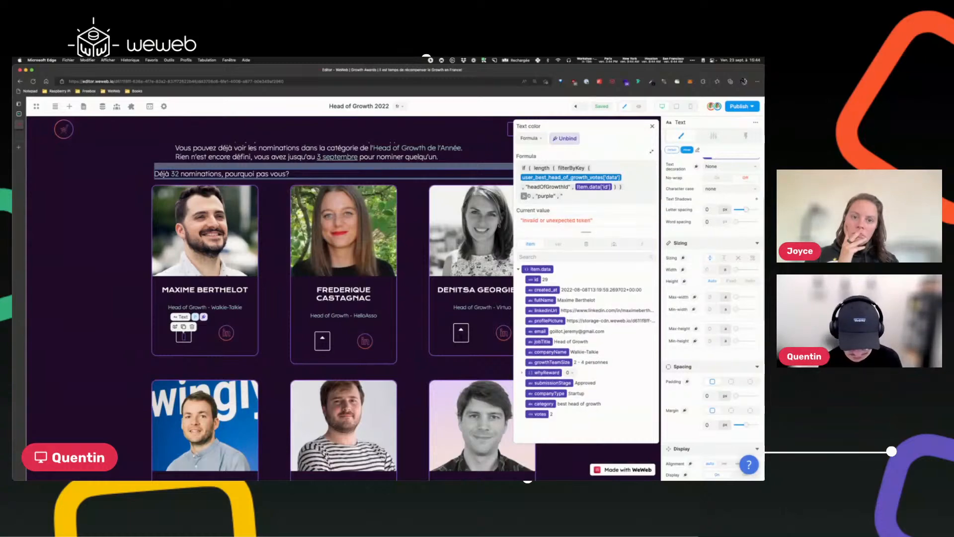
text(#)
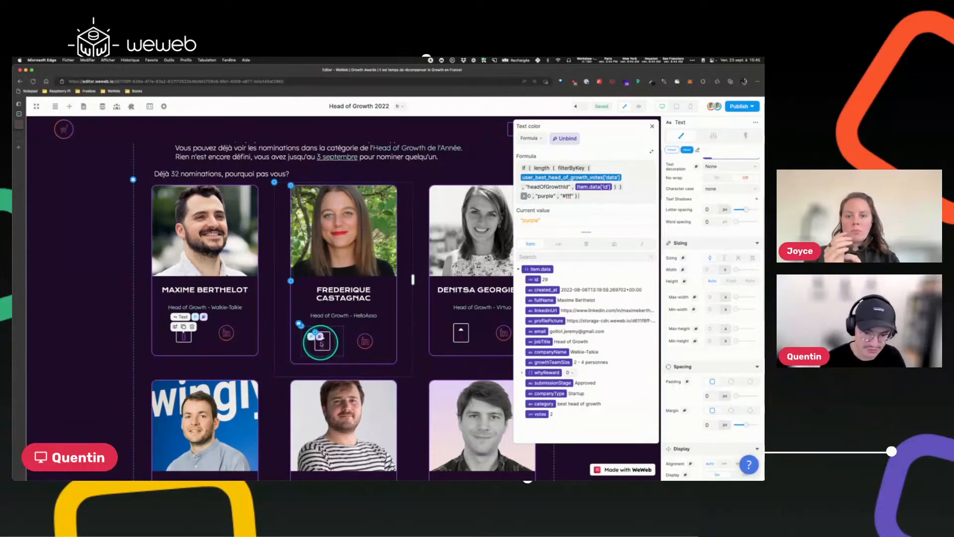
scroll(435, 291, up, 2)
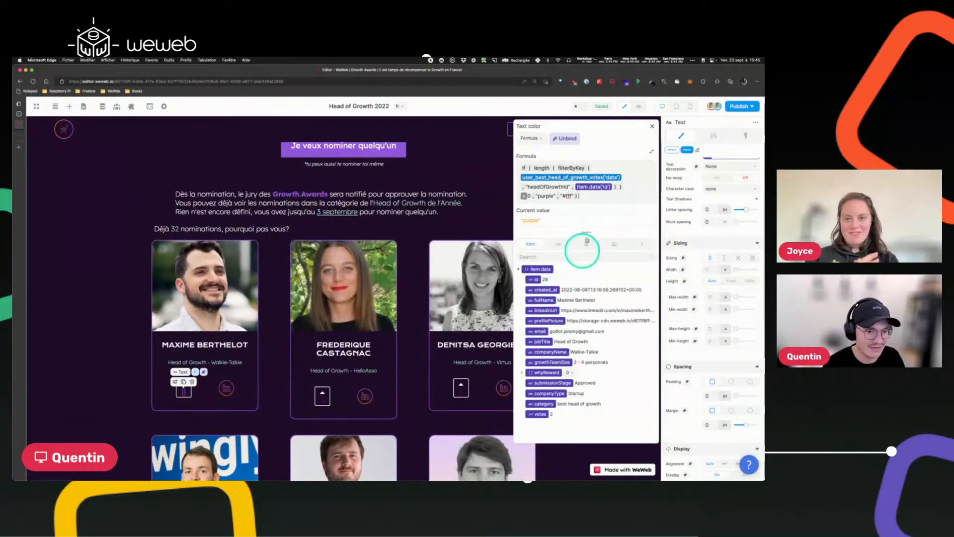
click(652, 126)
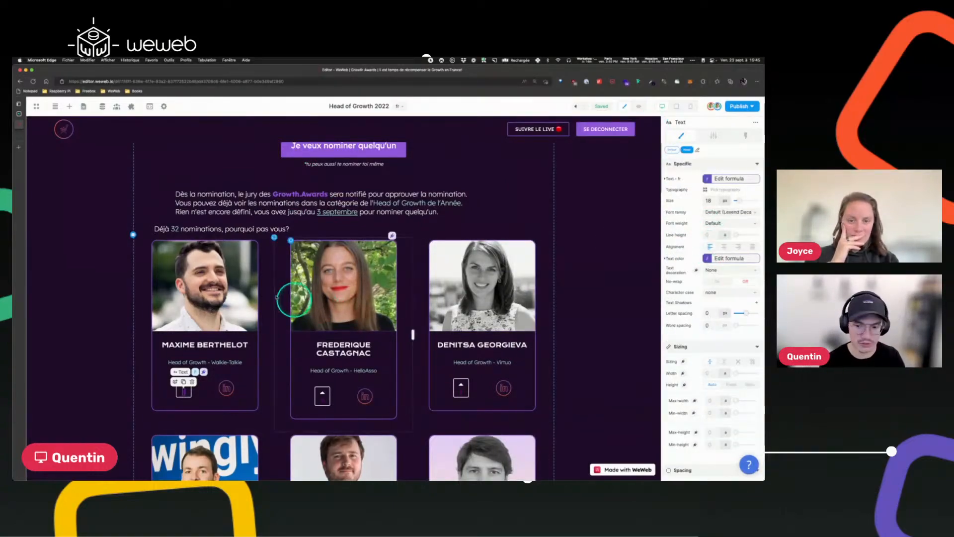
Select the blog post card and copy its border color #9258DB.
click(148, 240)
click(153, 241)
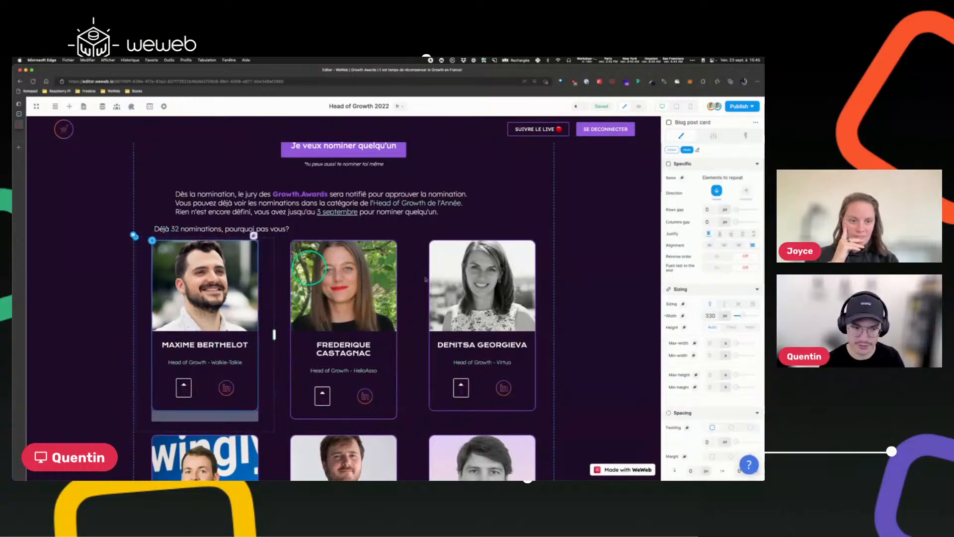
scroll(728, 323, down, 6)
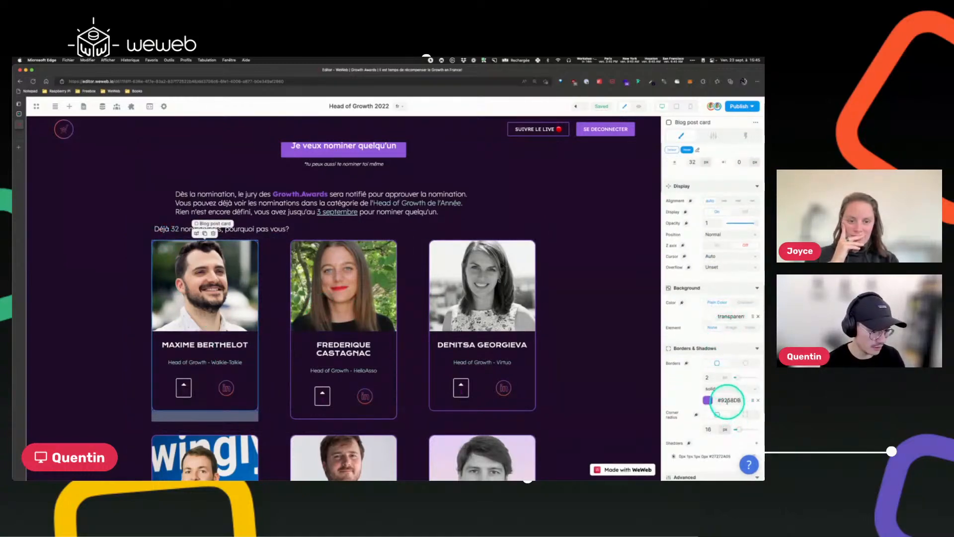
click(727, 400)
click(652, 136)
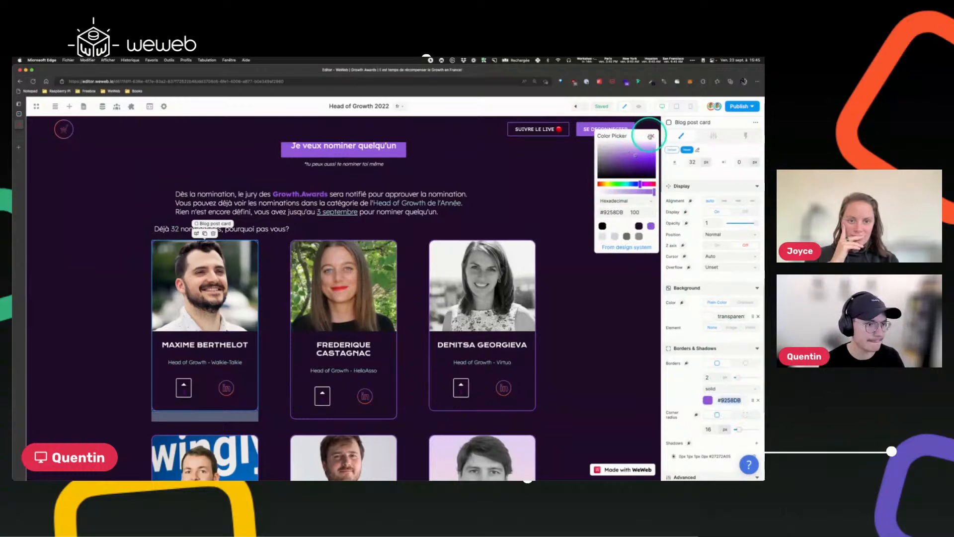
Replace "purple" with "#9258DB" in the upvote count text's color formula.
click(228, 384)
click(186, 390)
click(186, 392)
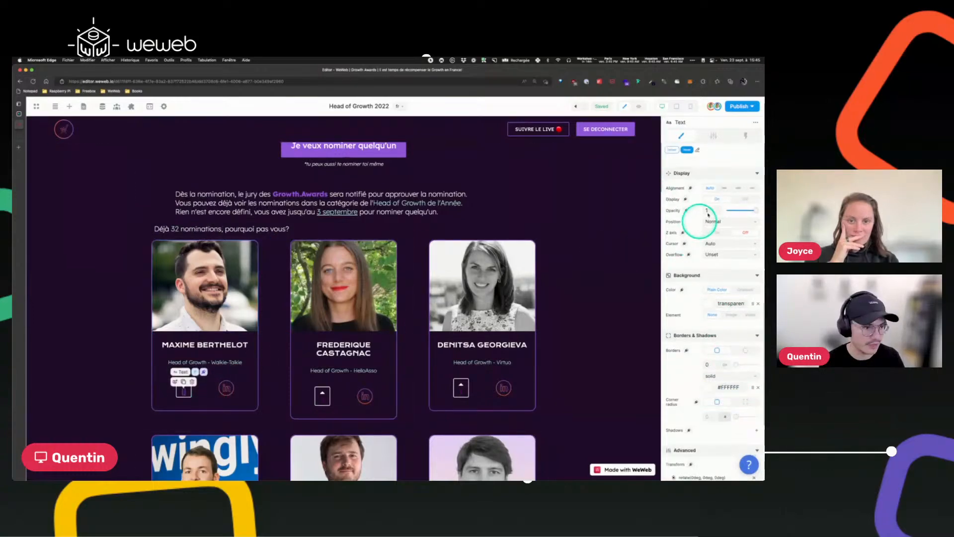
scroll(715, 251, up, 8)
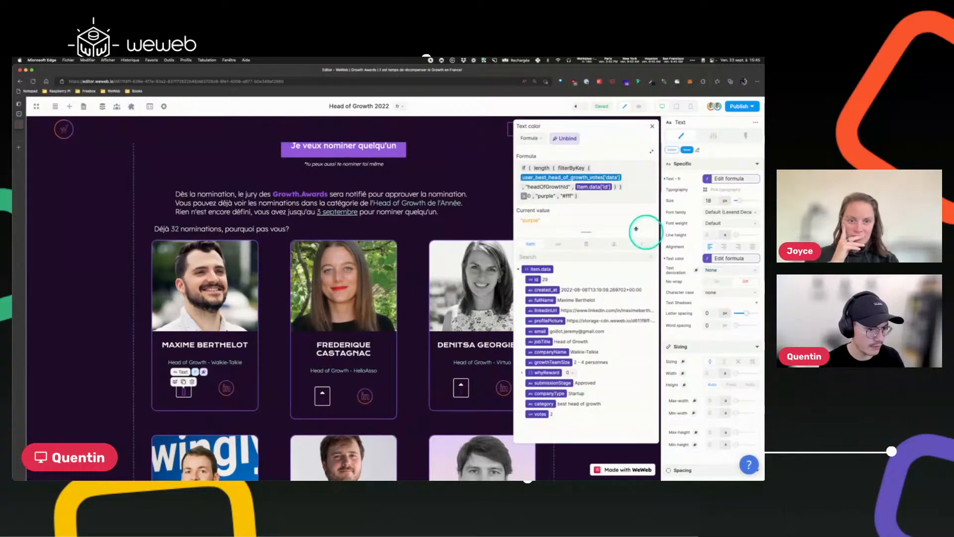
click(728, 258)
double_click(542, 196)
key(BackSpace)
text(#)
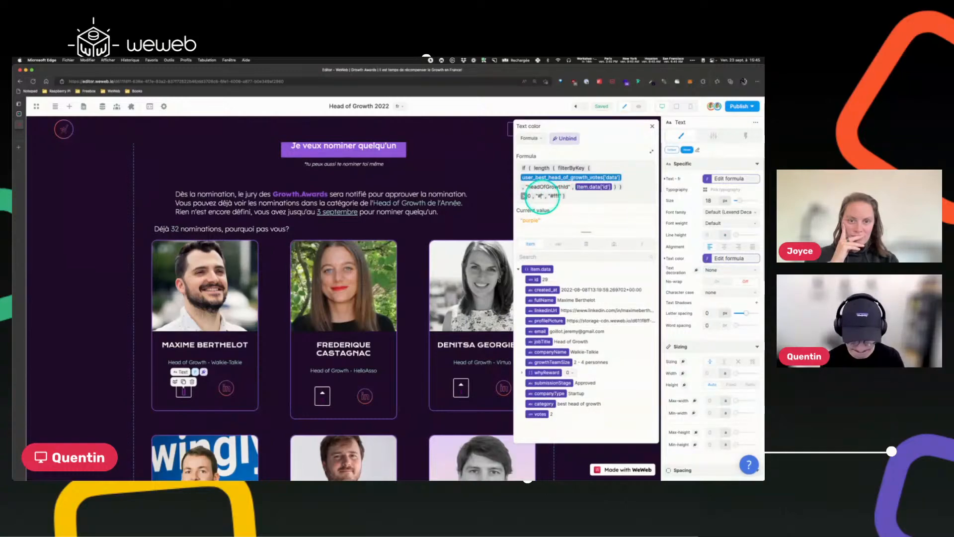
text(9258DB)
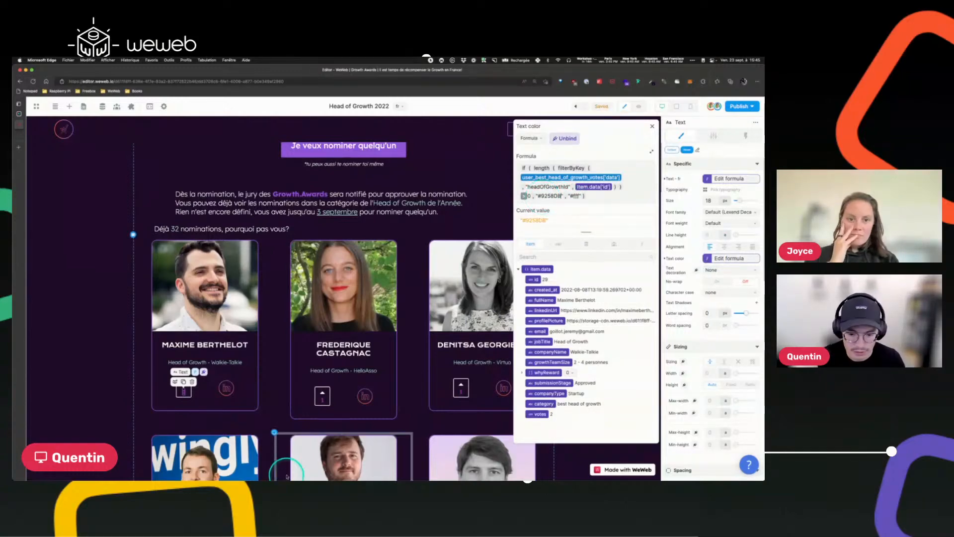
click(305, 399)
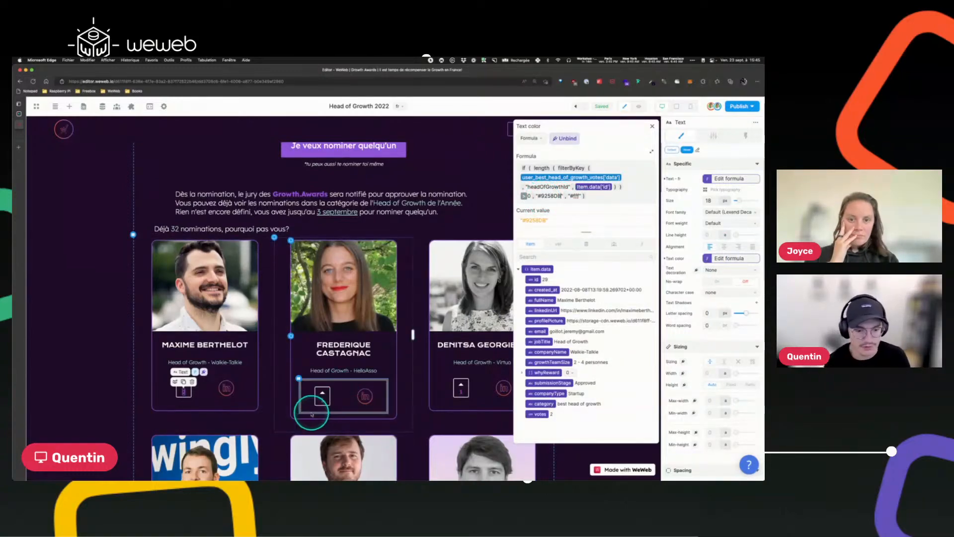
Copy the entire color formula of the upvote count text and close the formula editor.
click(320, 343)
scroll(319, 343, down, 1)
scroll(321, 343, down, 4)
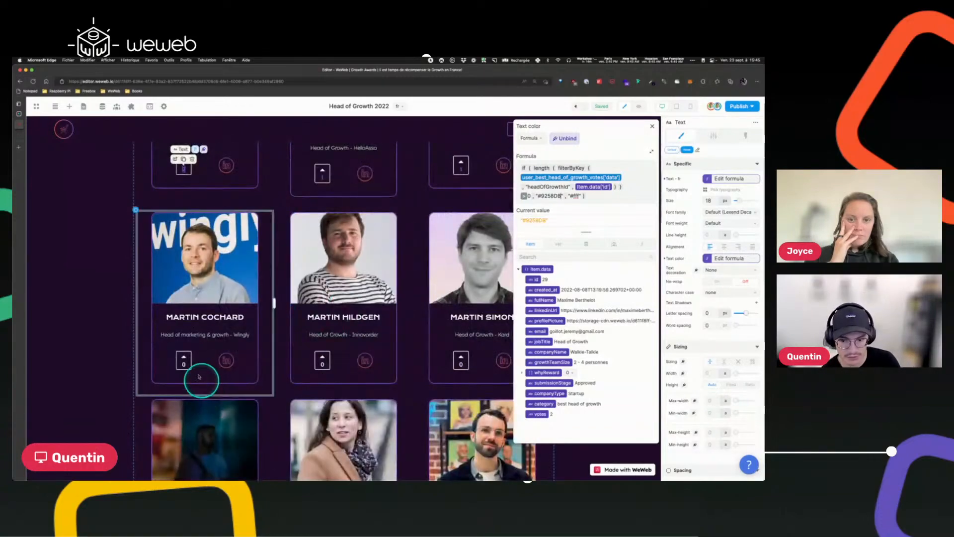
scroll(211, 349, up, 5)
scroll(211, 349, up, 3)
scroll(212, 348, down, 4)
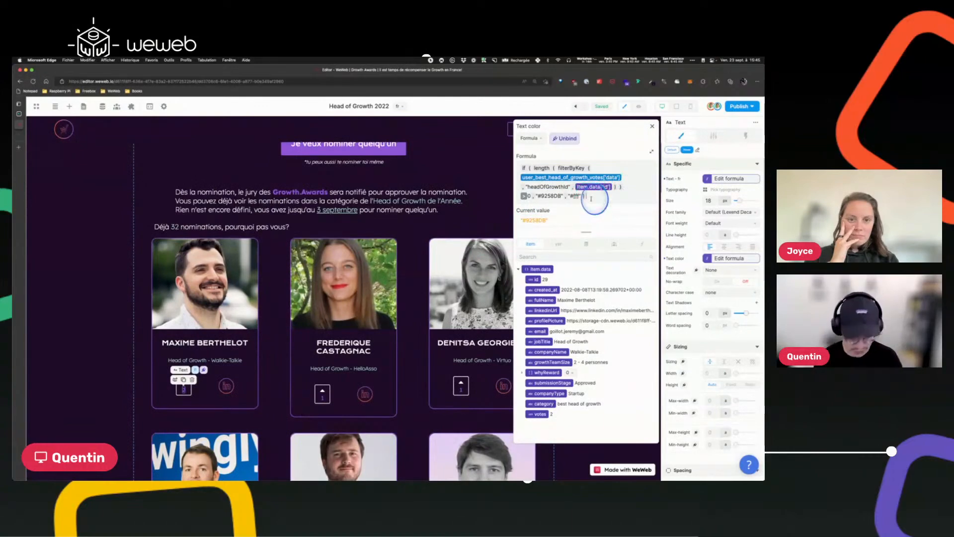
key(super+a)
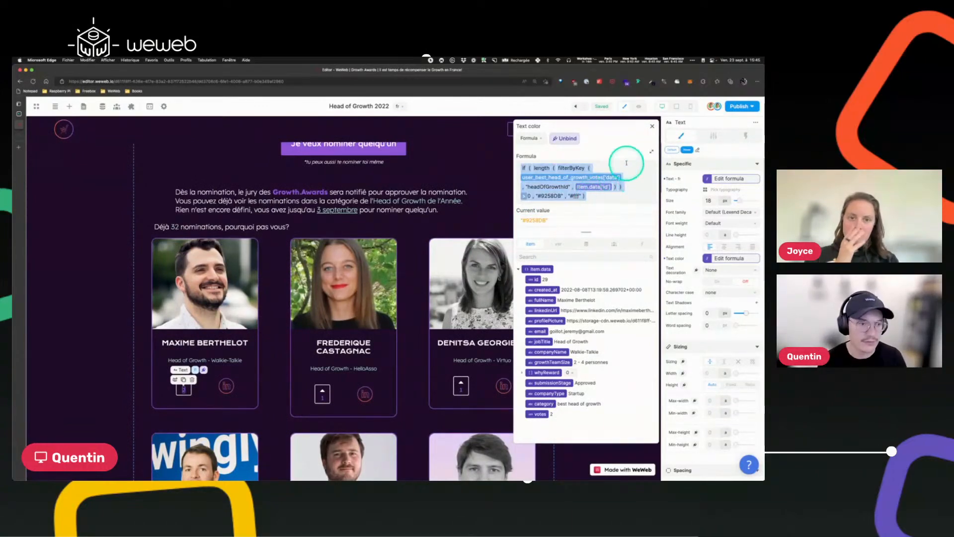
click(651, 126)
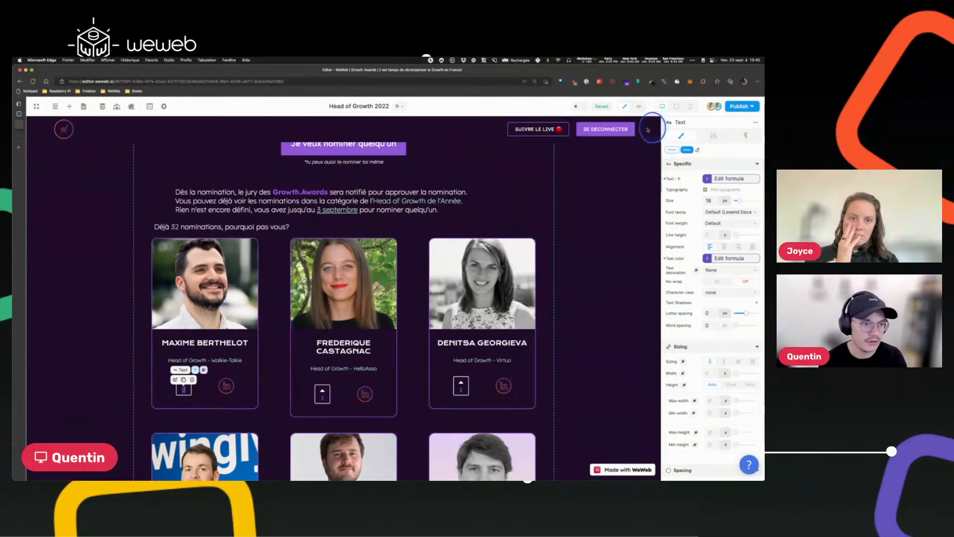
Paste the copied formula as the color binding of the upvote arrow icon.
click(323, 393)
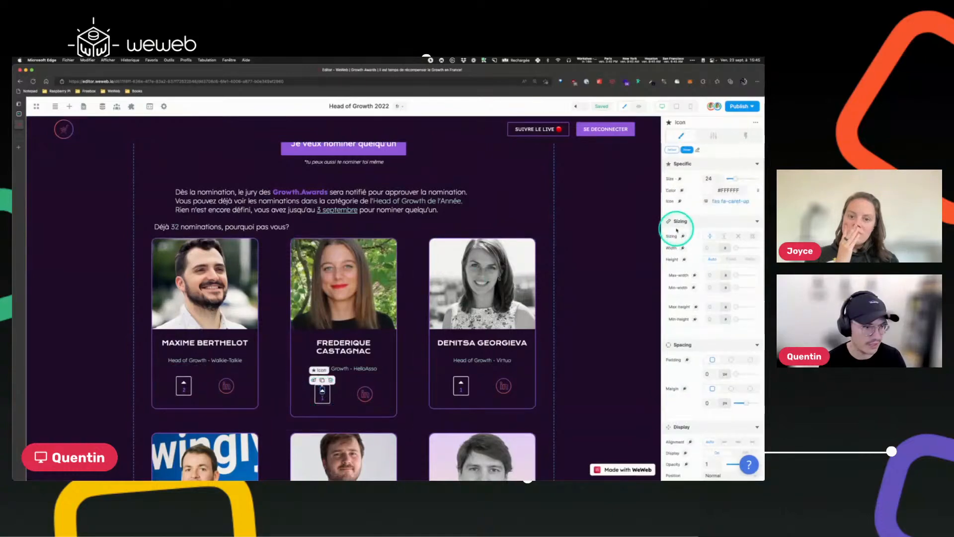
click(681, 190)
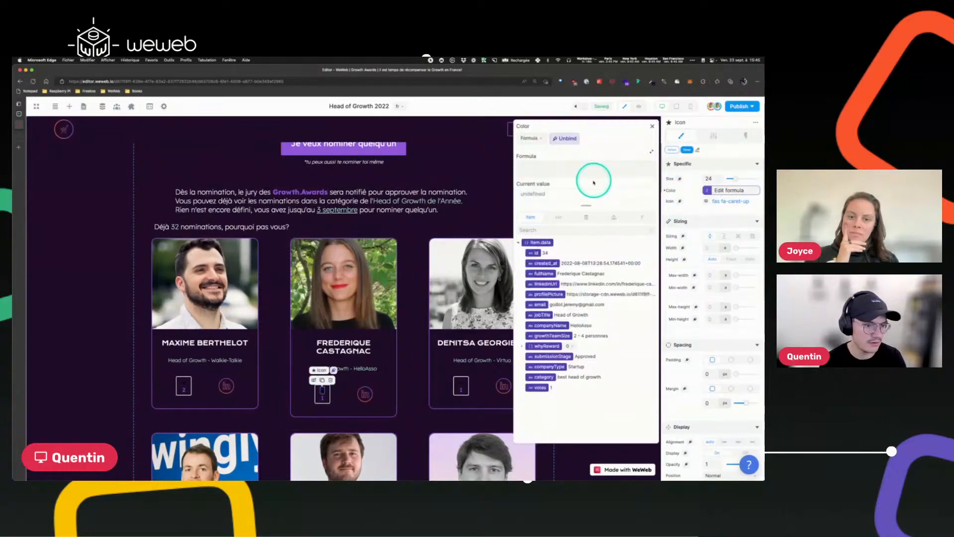
text(if(length(filterByKey(user_best_head_of_growth_votes['data'], "headOfGrowthId", Item.data['id'])) > 0, "#9258DB", "#fff"))
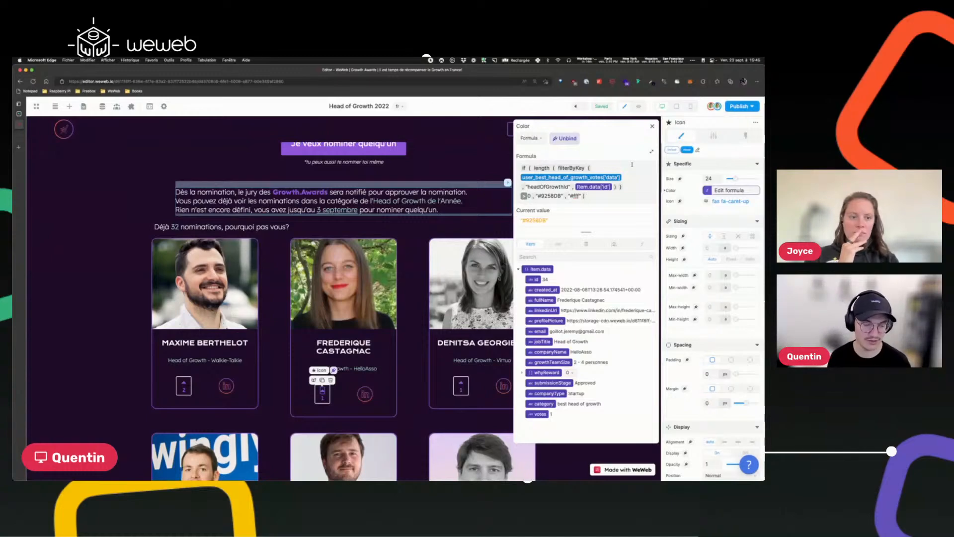
click(530, 138)
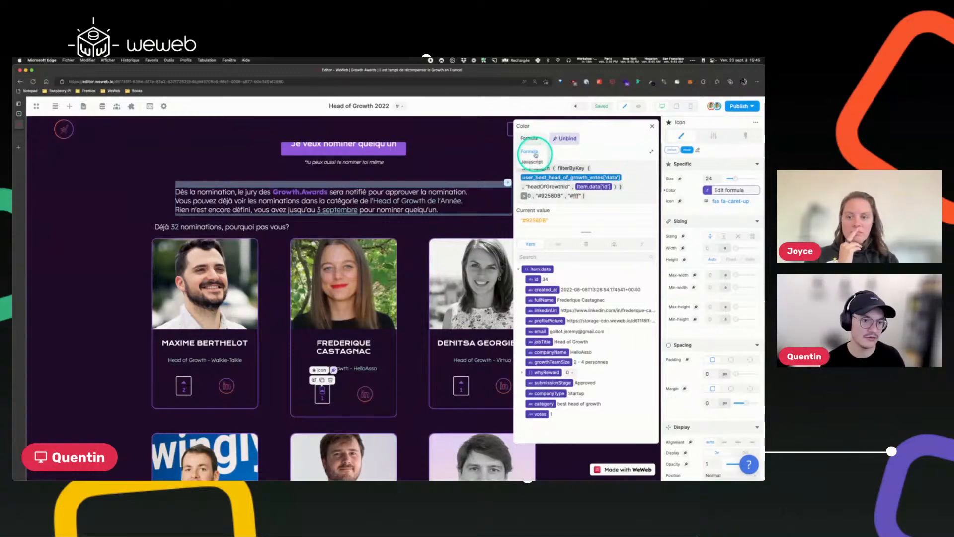
click(606, 158)
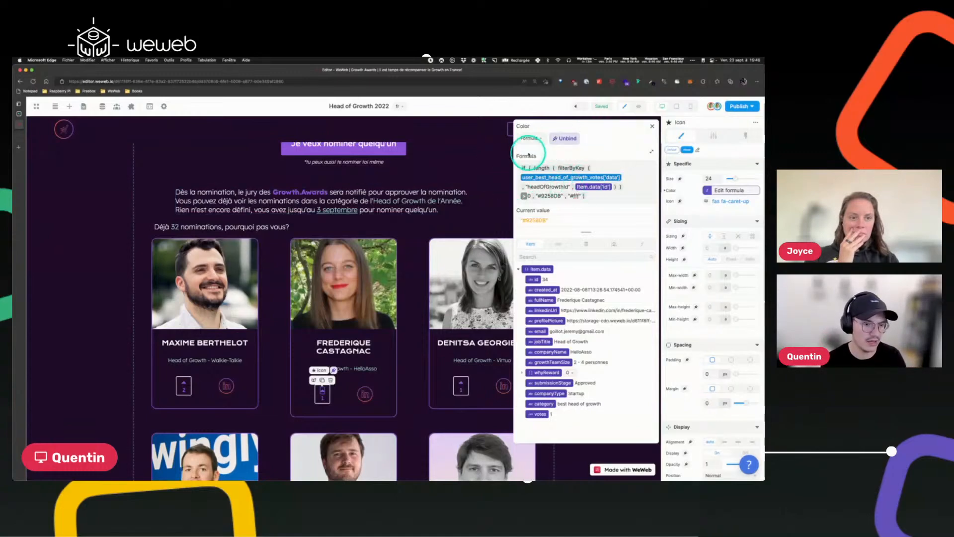
click(652, 126)
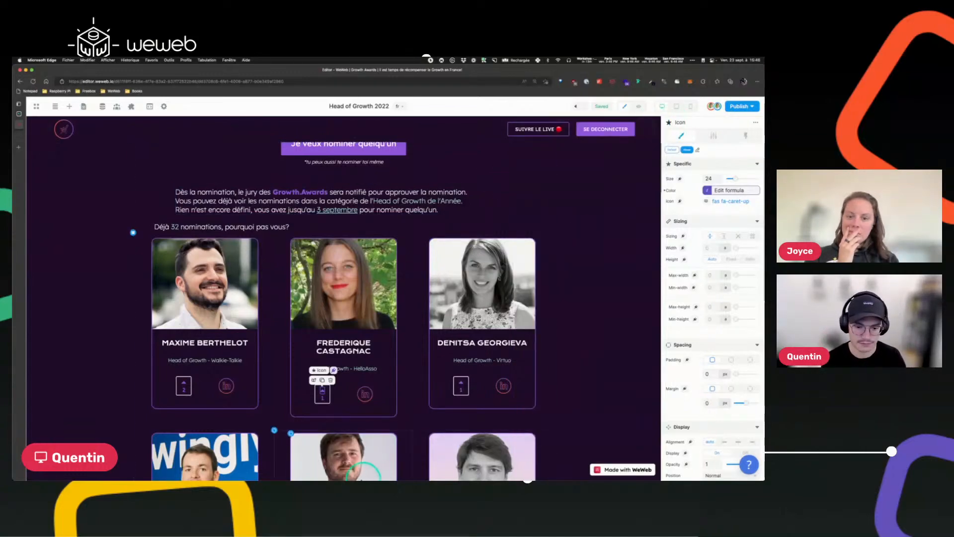
Bind the upvote box's borders to the same condition, returning "2px solid #9258DB" or "2px solid #fff".
click(183, 392)
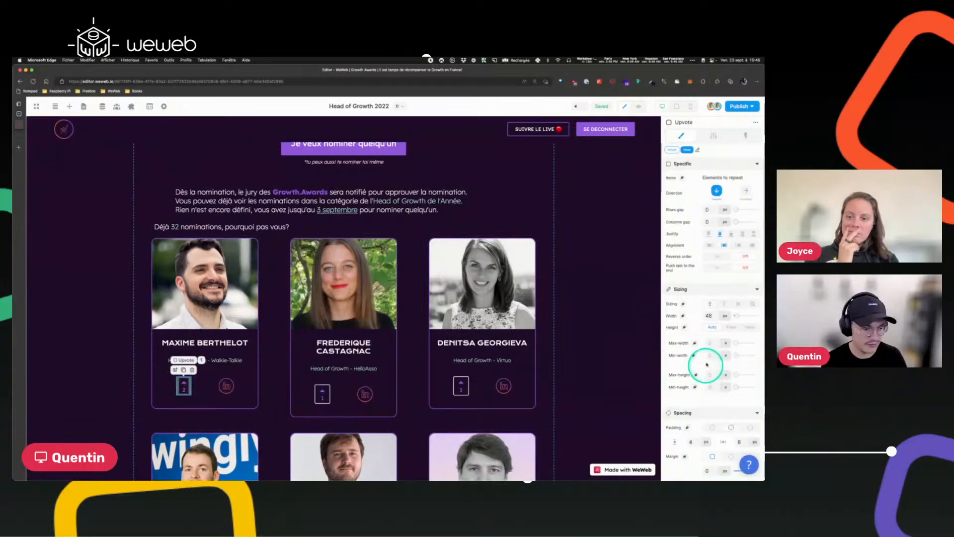
scroll(712, 363, down, 5)
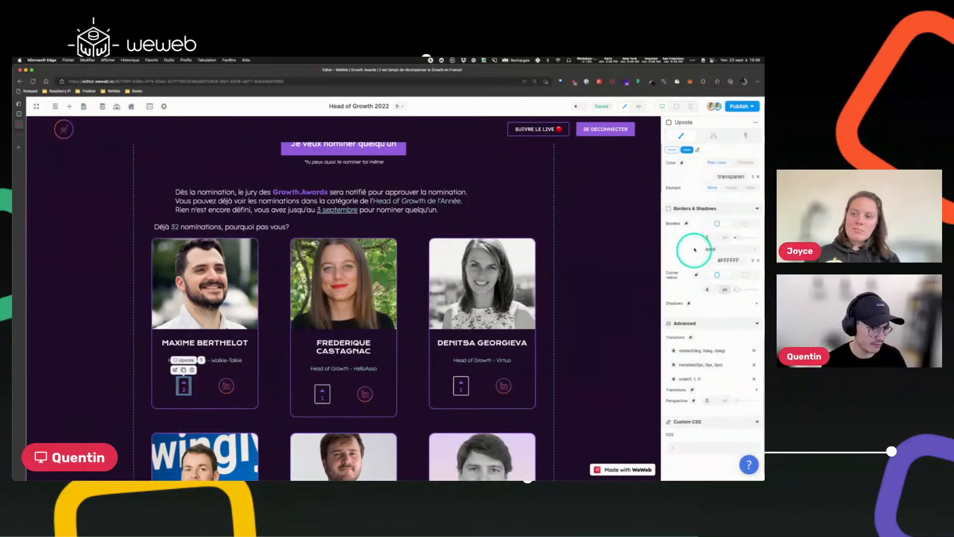
click(686, 223)
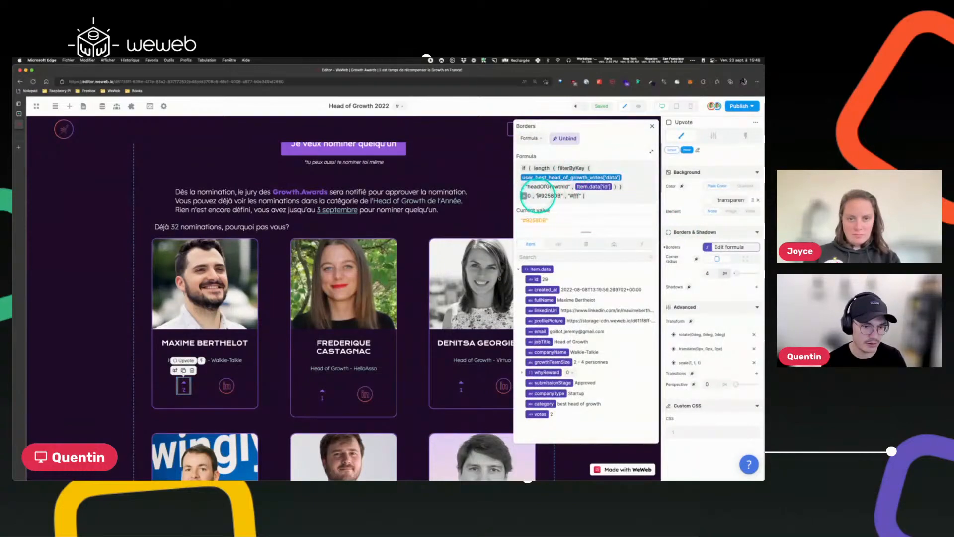
text(px solid)
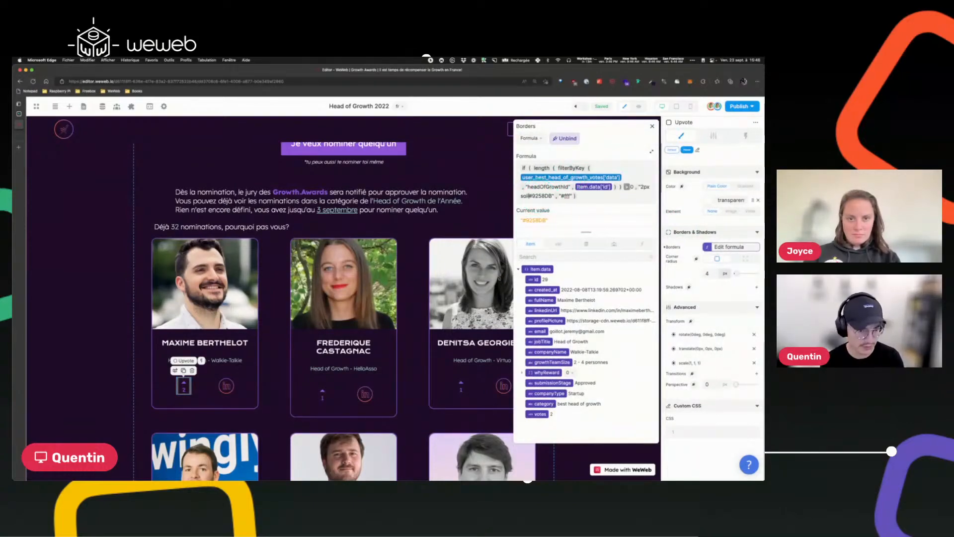
click(566, 196)
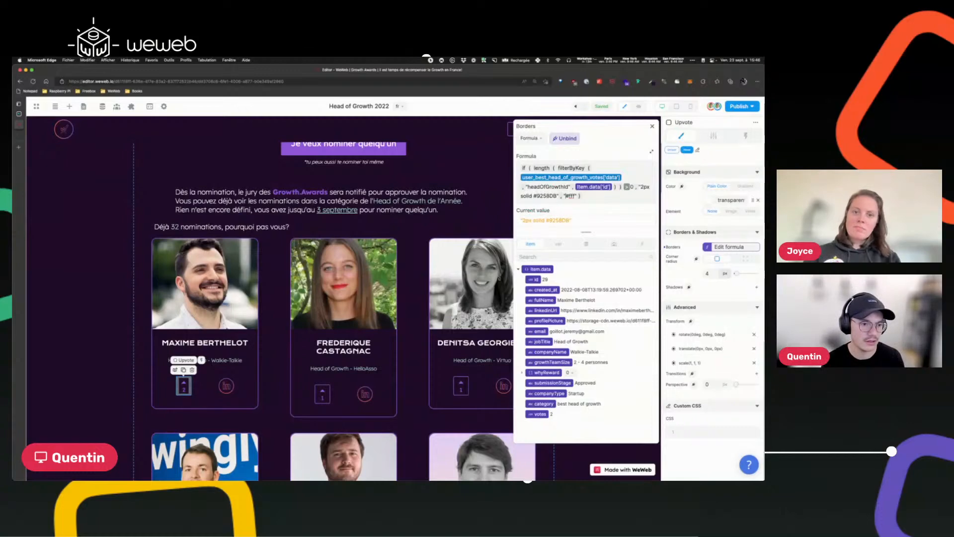
text(2px solid)
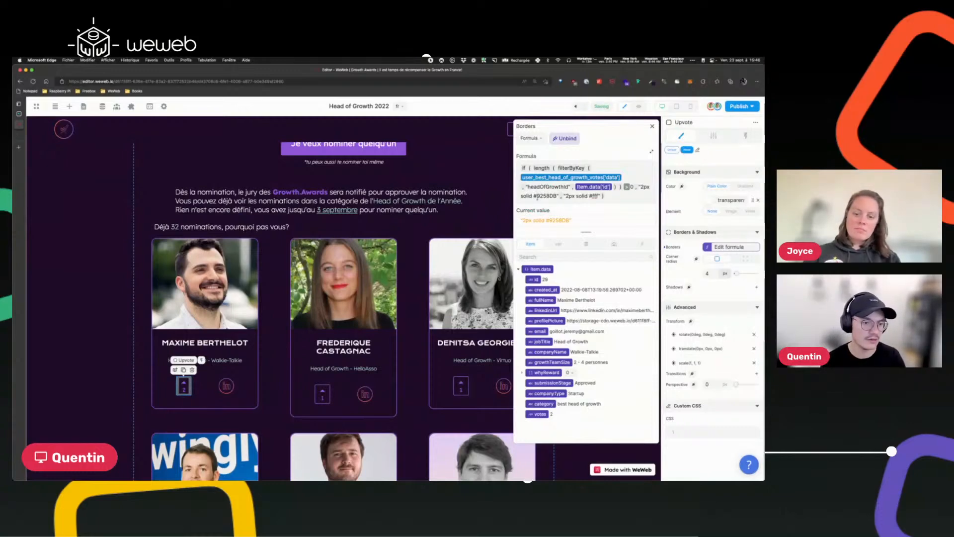
click(652, 126)
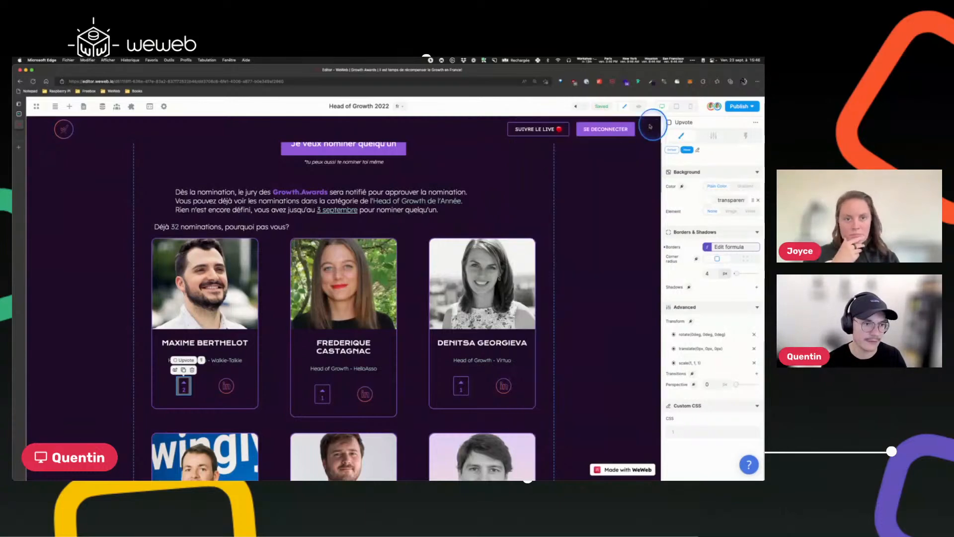
Reopen the upvote box's border formula to review it.
scroll(416, 330, down, 8)
scroll(432, 305, up, 5)
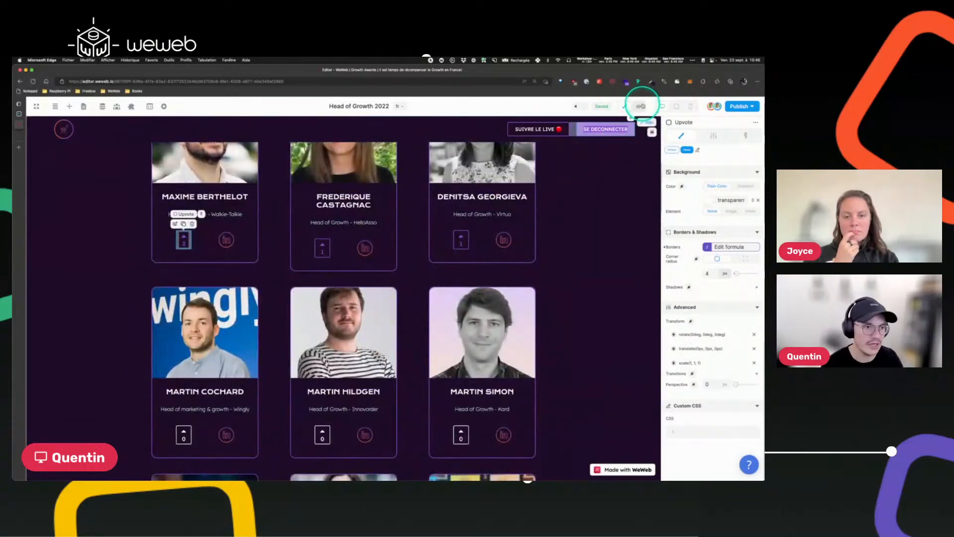
click(720, 247)
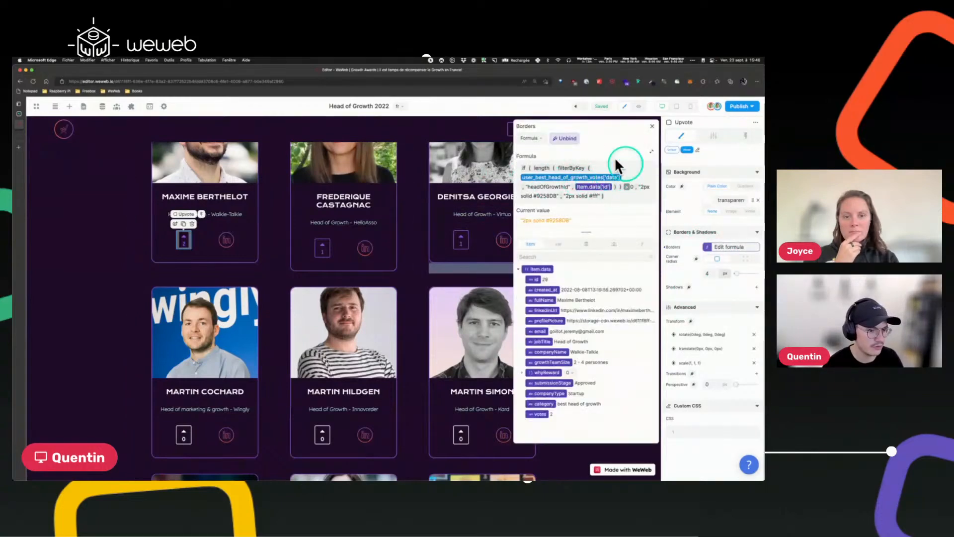
click(652, 126)
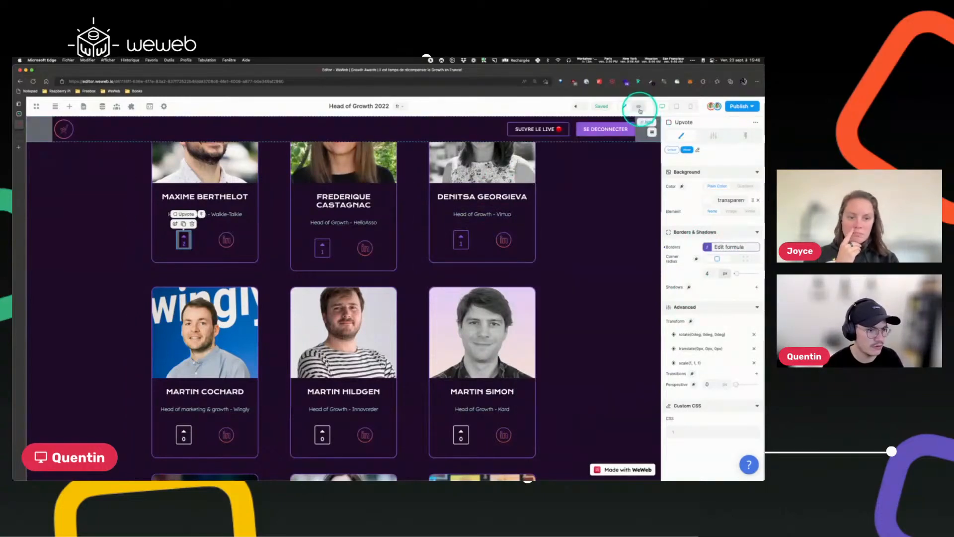
Switch to preview mode and upvote several Head of Growth candidates.
click(638, 106)
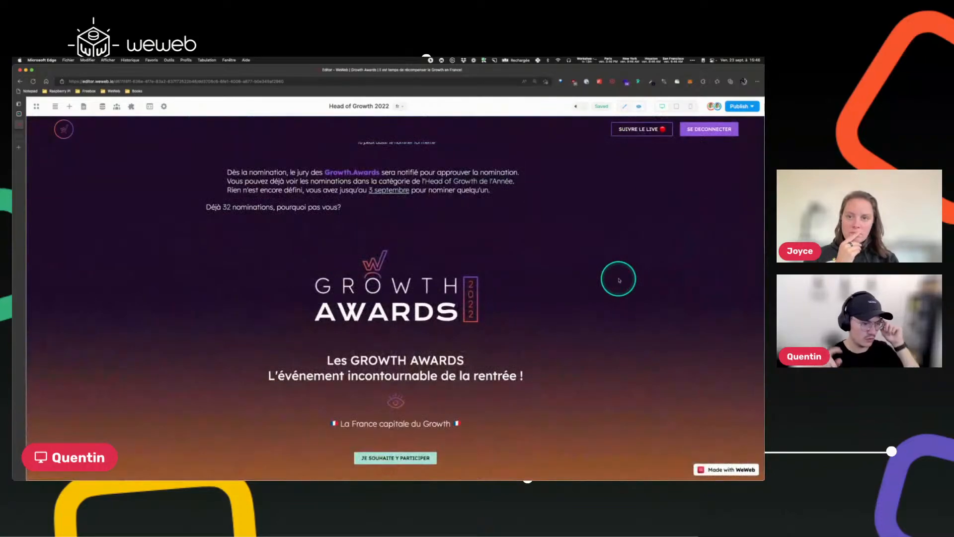
scroll(619, 280, down, 10)
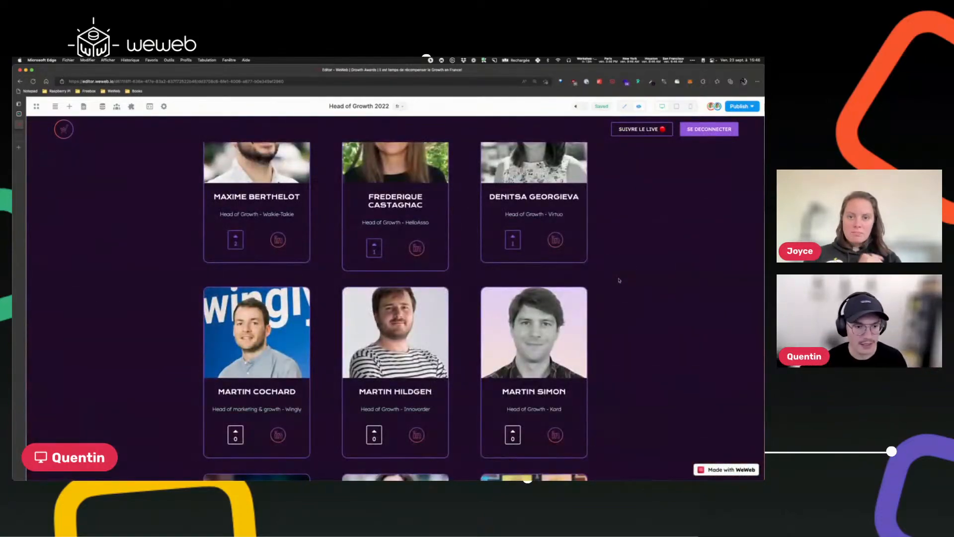
click(515, 249)
click(625, 396)
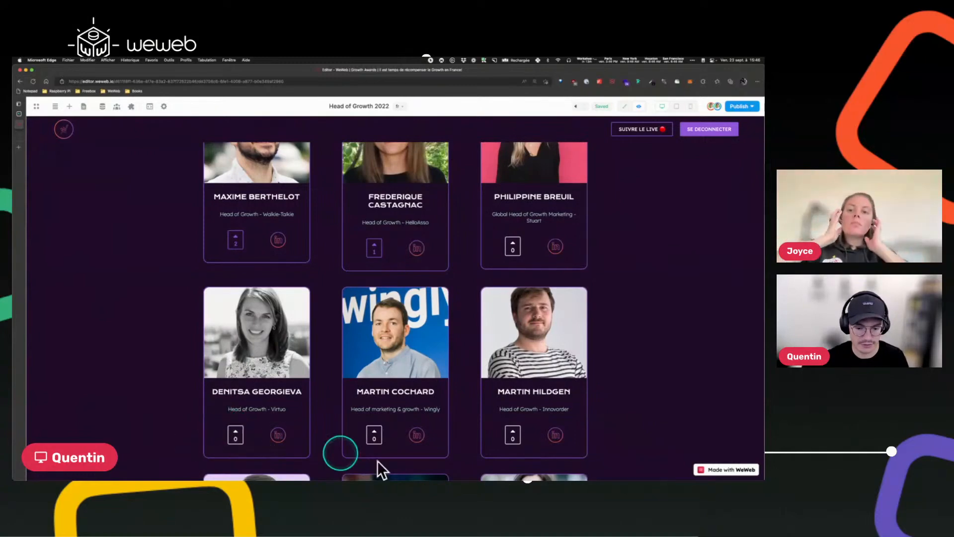
click(375, 435)
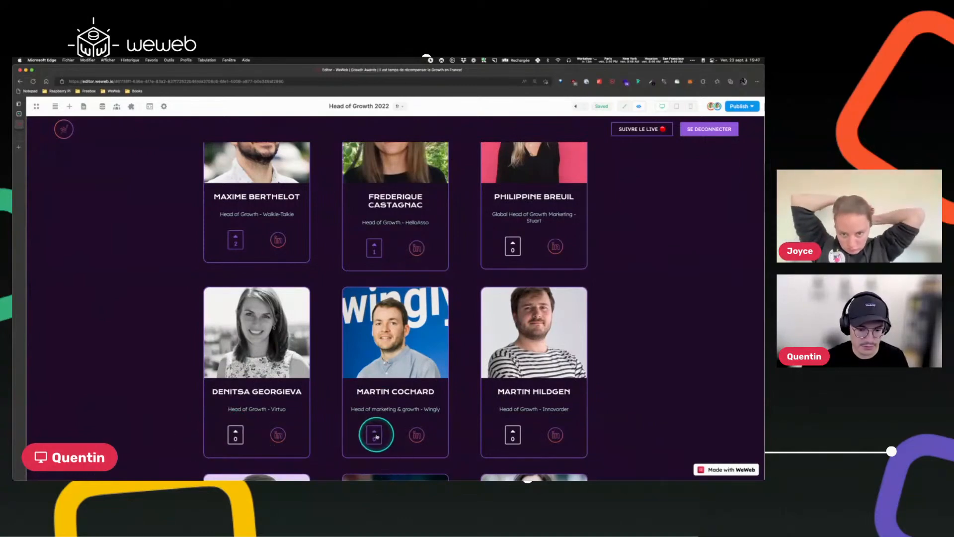
scroll(520, 282, up, 3)
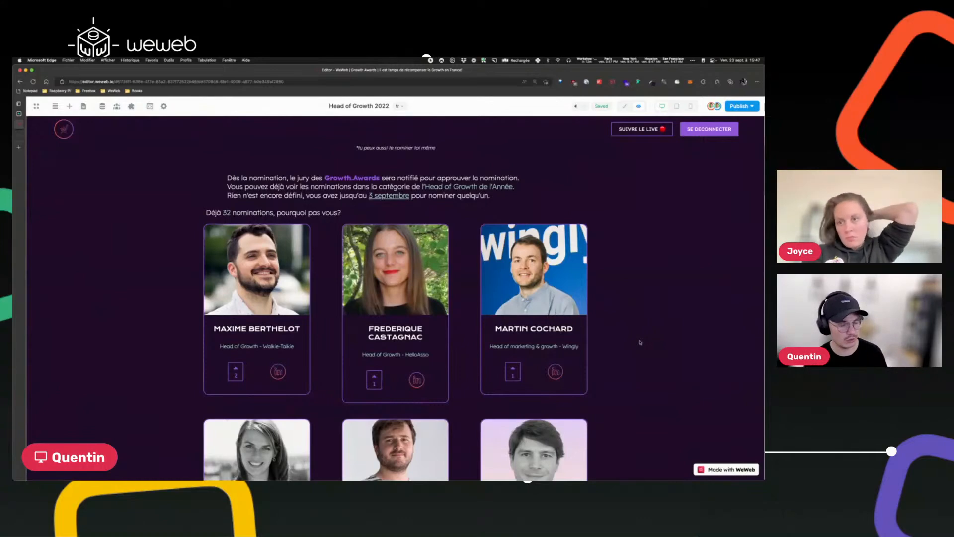
scroll(640, 342, down, 3)
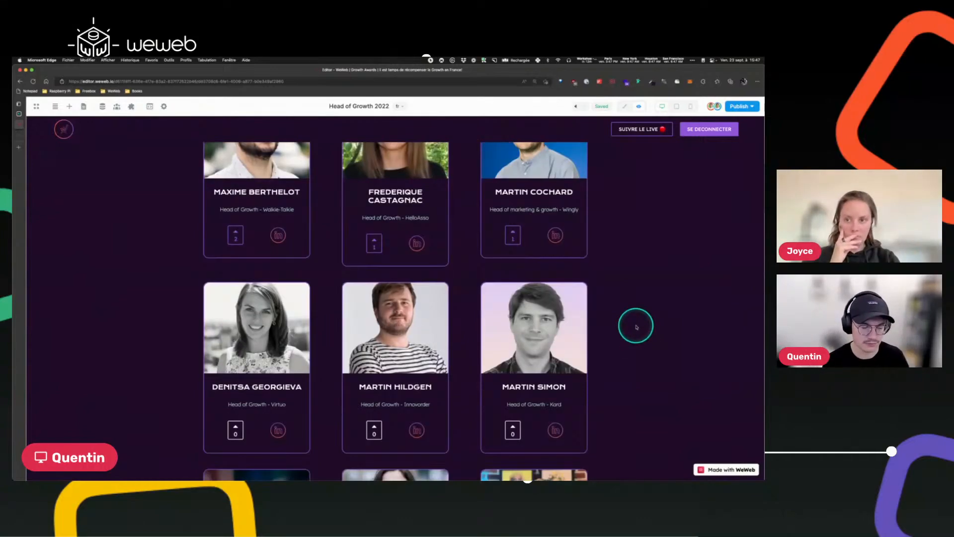
click(374, 427)
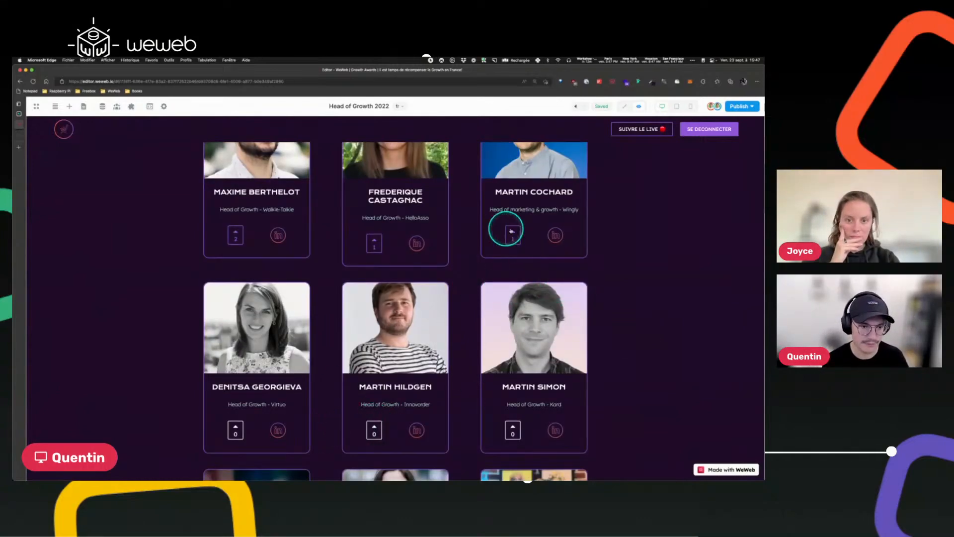
Toggle upvotes on other candidates to test the three-votes-per-category limit.
click(515, 241)
click(512, 432)
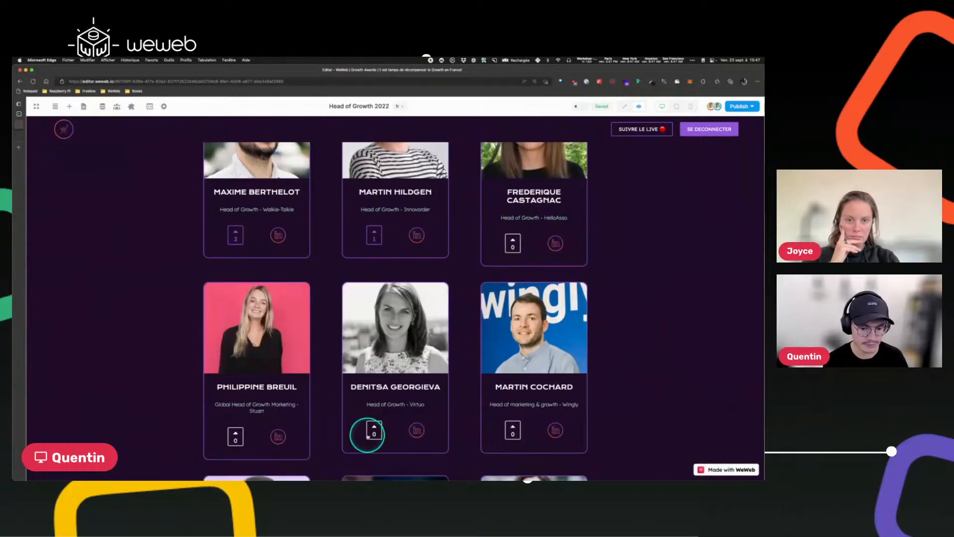
click(372, 431)
click(514, 422)
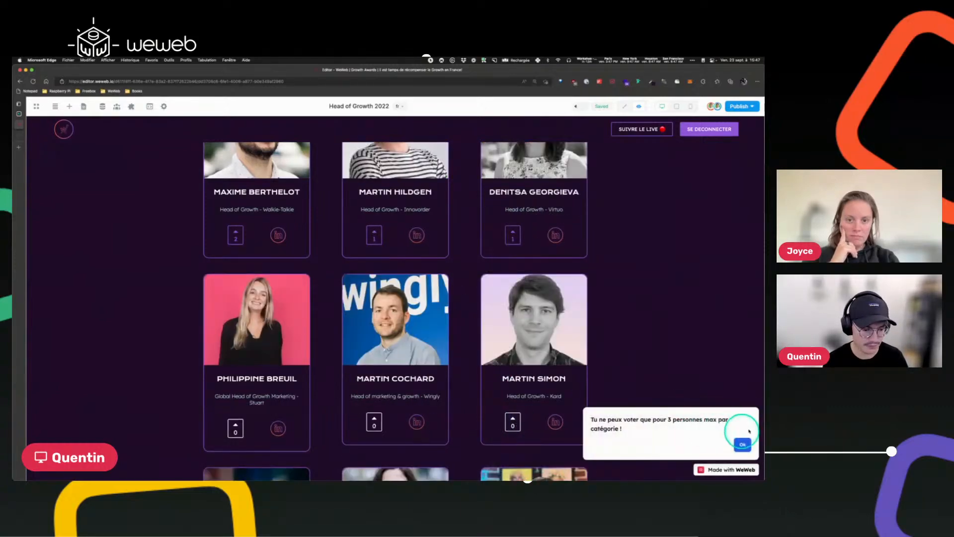
scroll(630, 318, up, 5)
scroll(631, 322, down, 1)
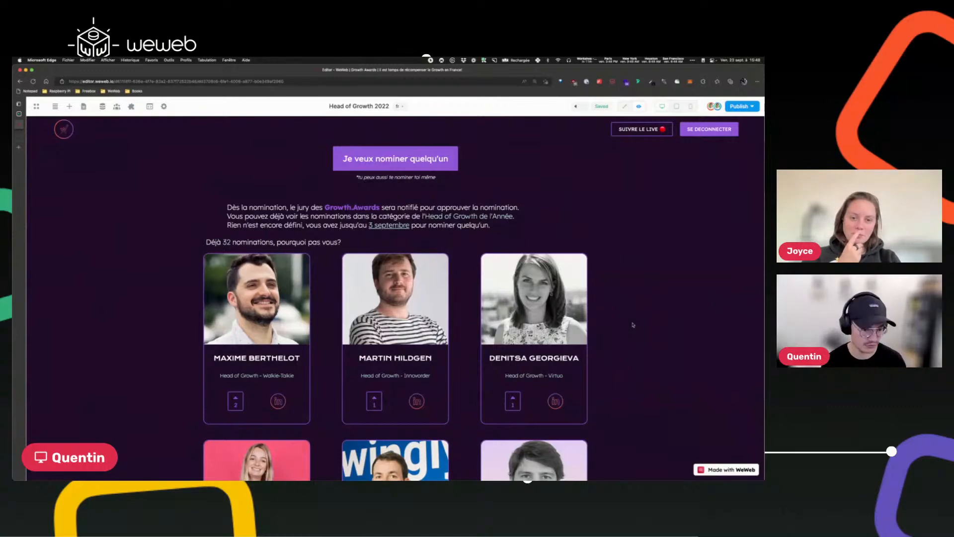
scroll(633, 325, down, 3)
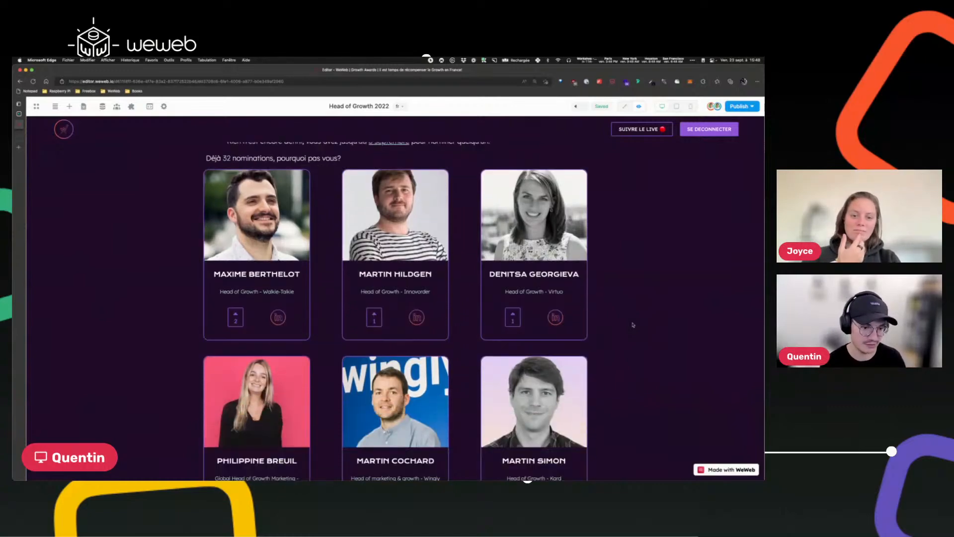
scroll(632, 325, down, 3)
scroll(632, 325, up, 5)
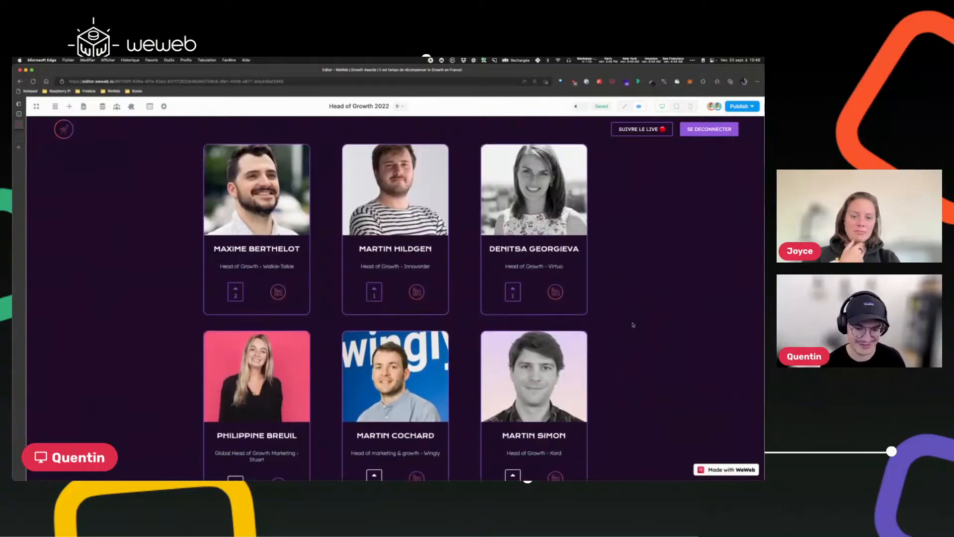
click(634, 324)
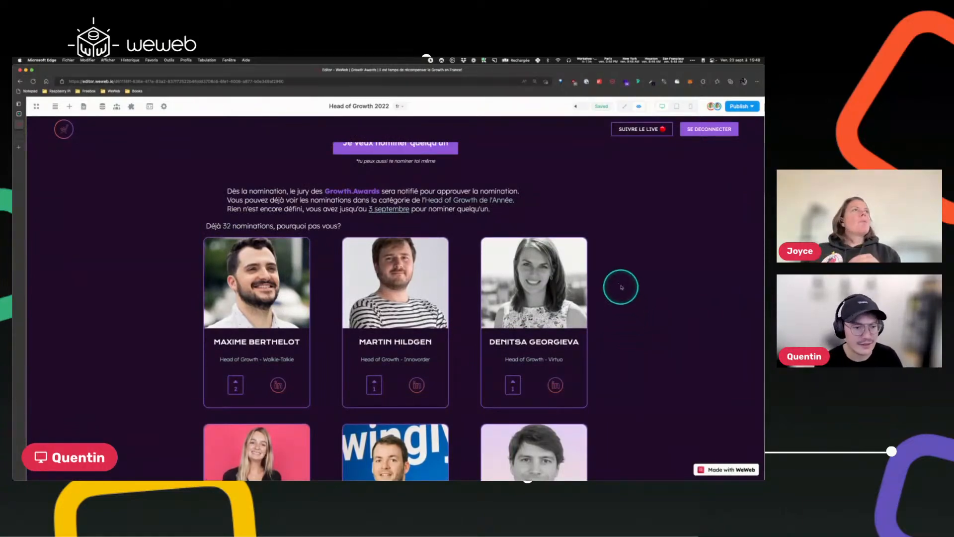
click(430, 60)
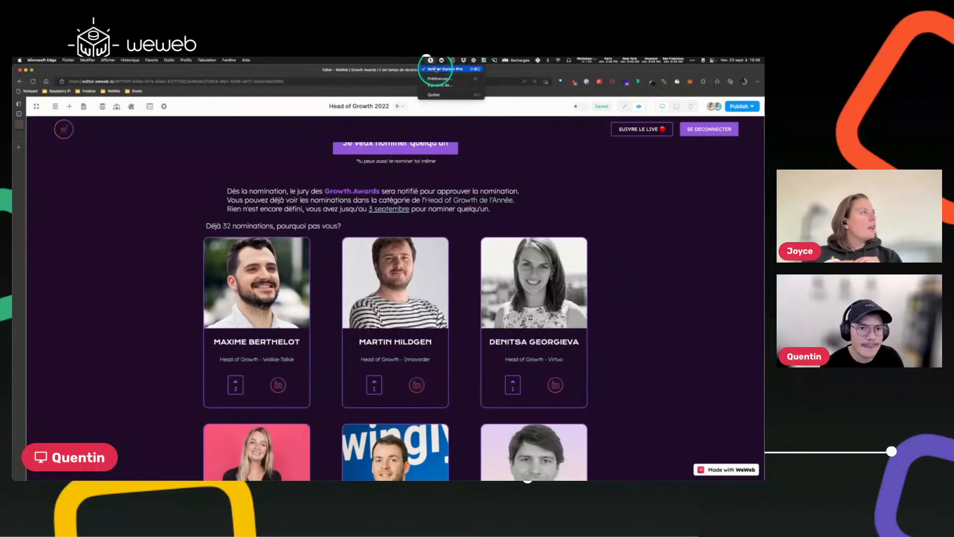
click(437, 74)
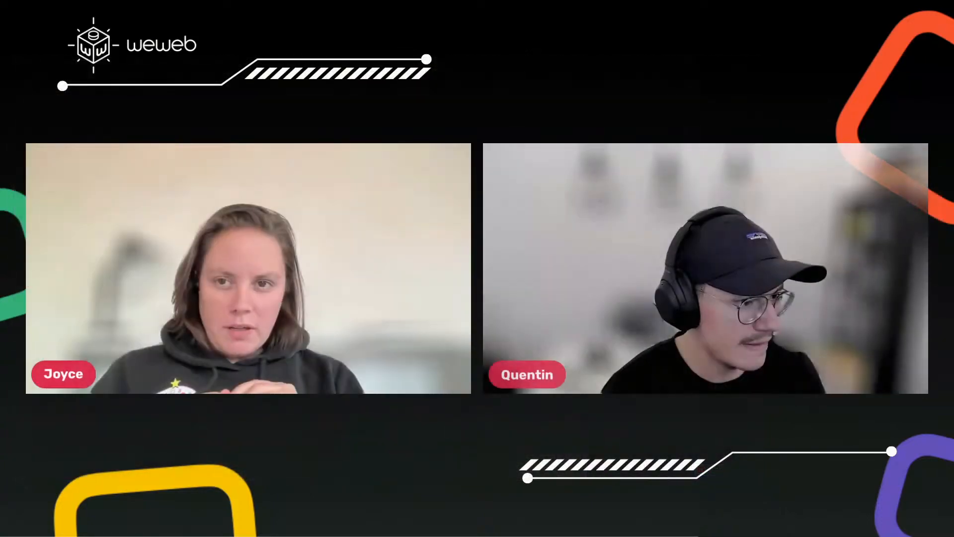